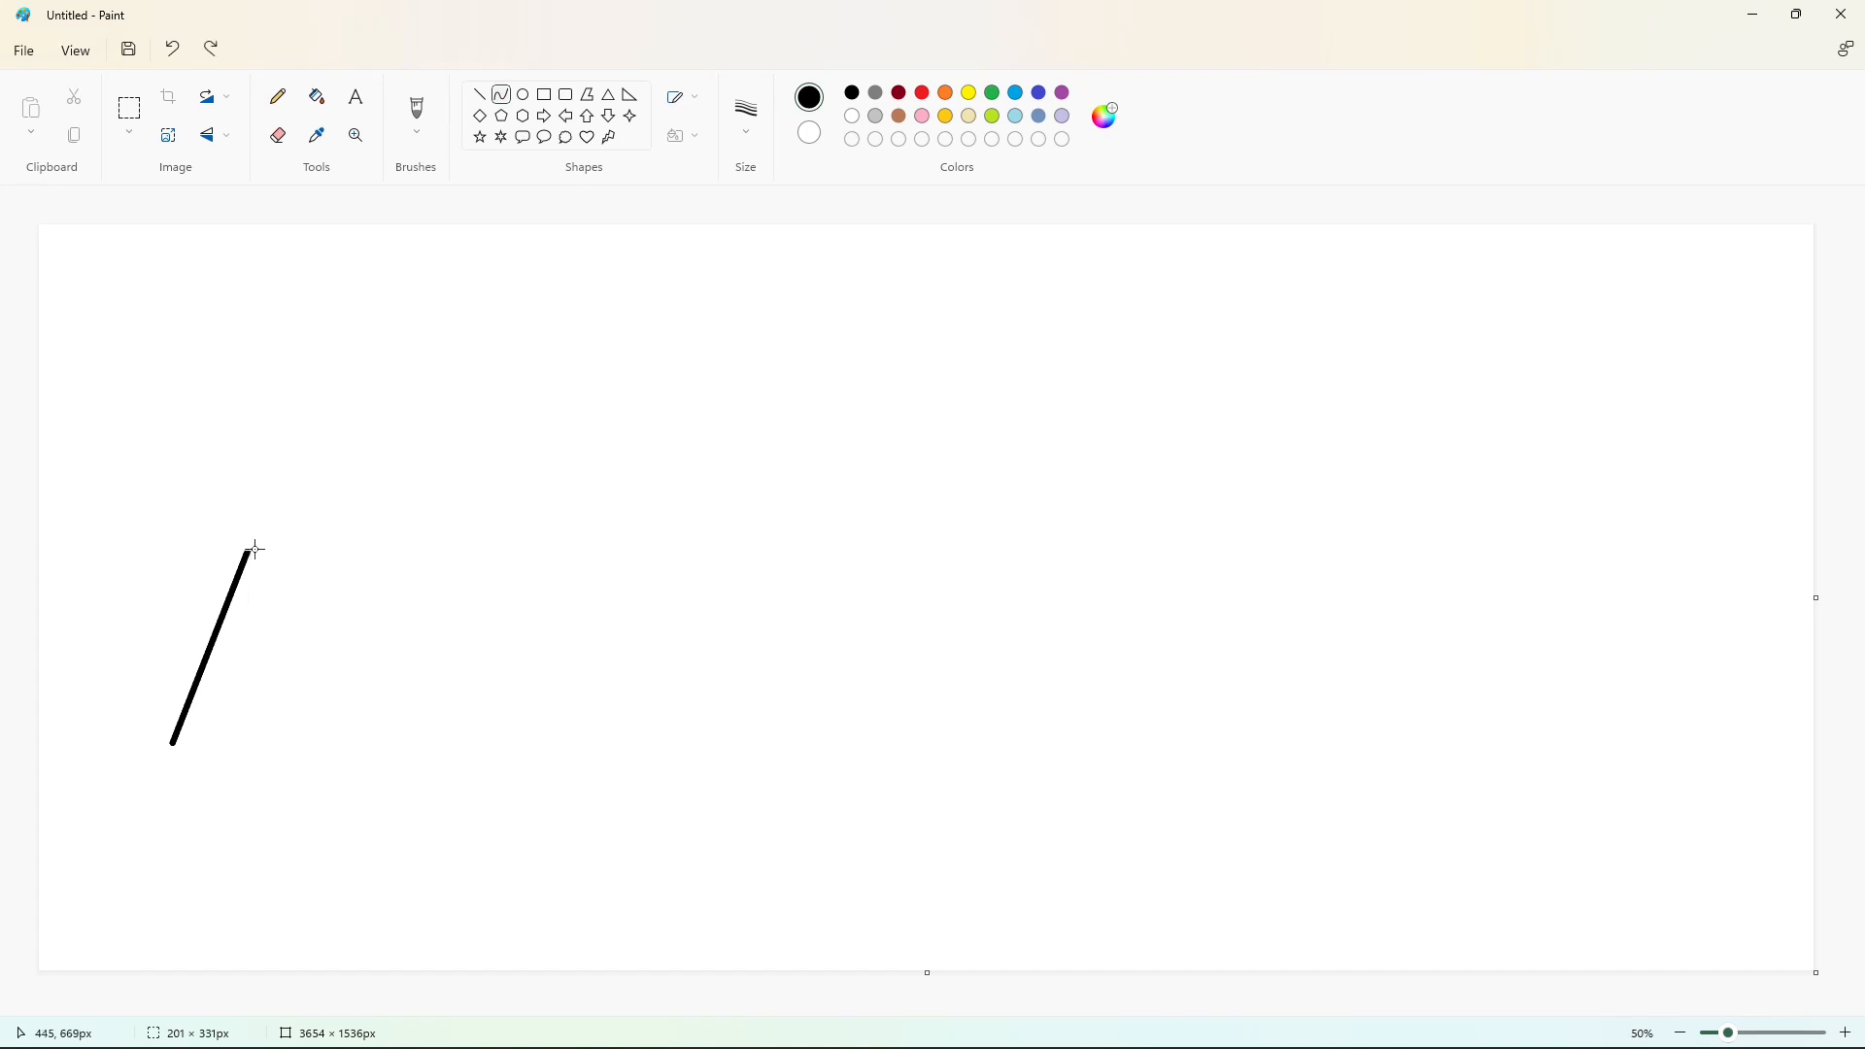
# - Draw the letter A's right stroke with a rounded top and foot, and add a rounded bump on its lower right edge
pyautogui.moveTo(315, 551)
pyautogui.mouseDown()
pyautogui.moveTo(279, 525)
pyautogui.moveTo(359, 743)
pyautogui.moveTo(321, 767)
pyautogui.moveTo(425, 762)
pyautogui.mouseUp()
pyautogui.click(501, 95)
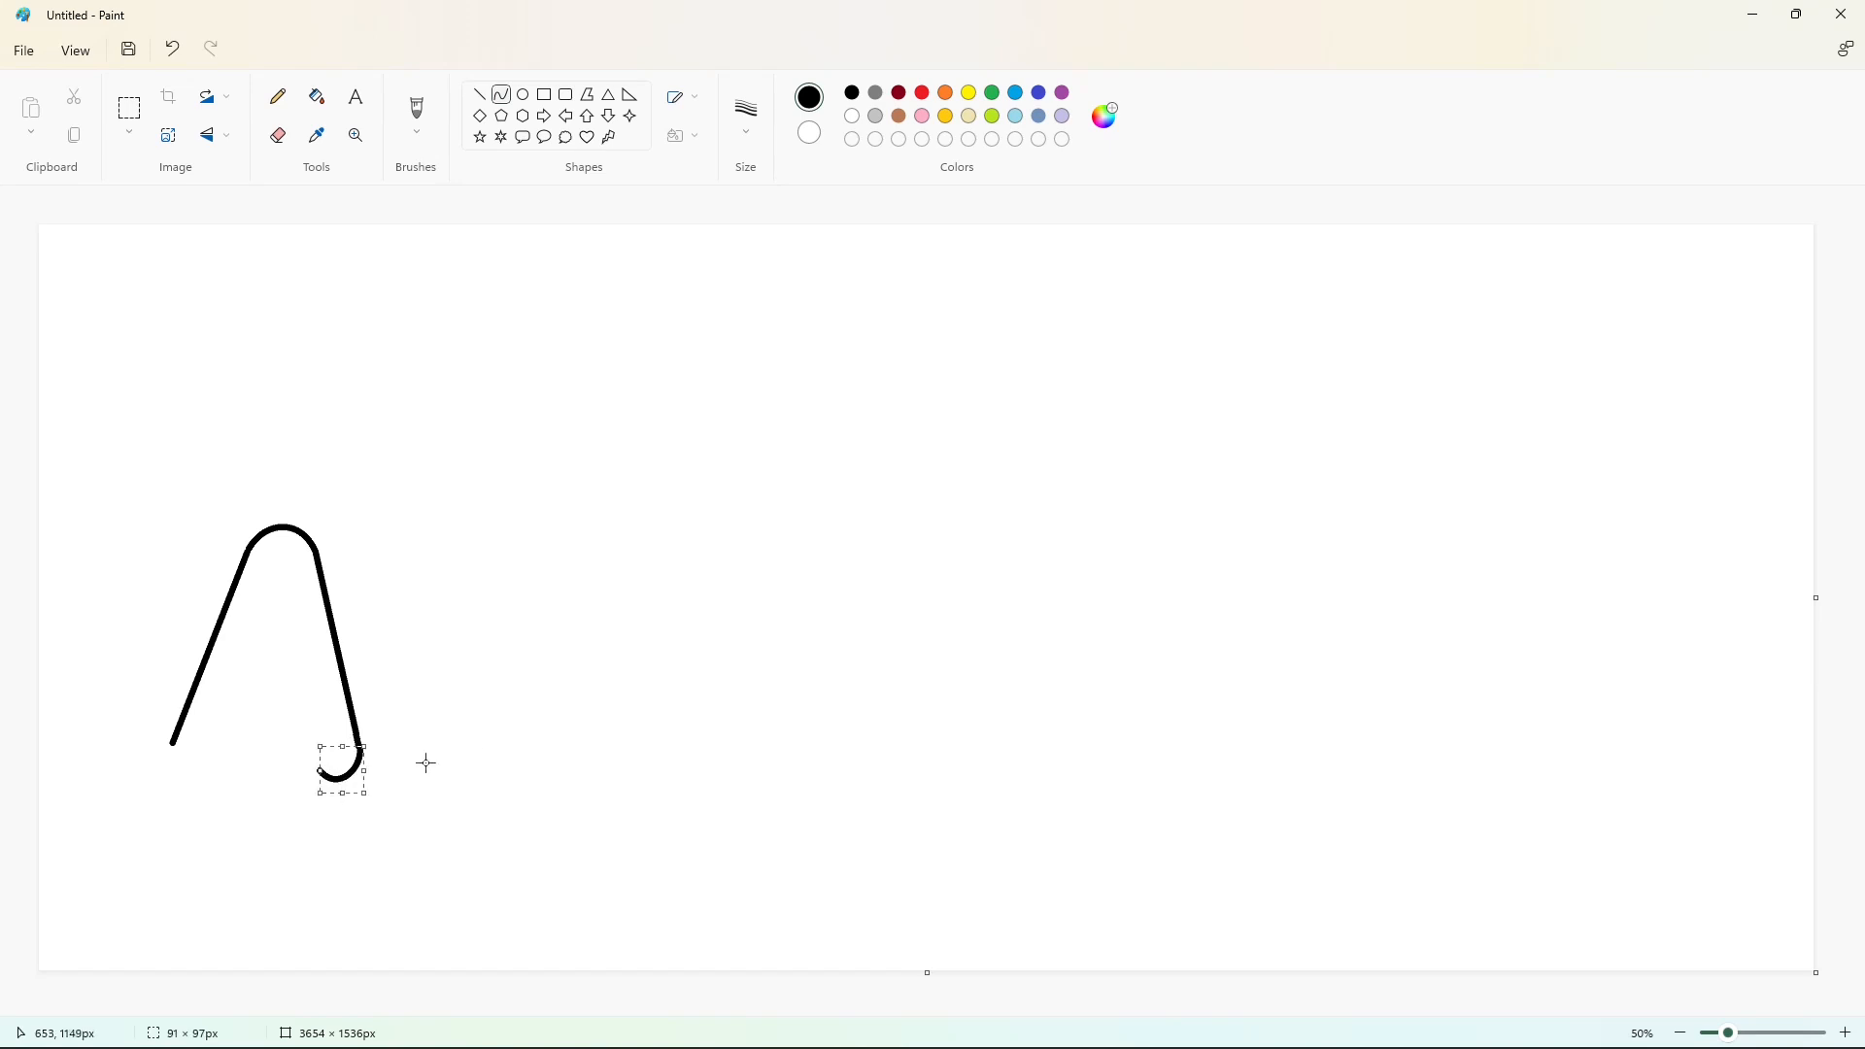
pyautogui.moveTo(351, 710); pyautogui.dragTo(353, 714)
pyautogui.moveTo(350, 679); pyautogui.dragTo(380, 702)
pyautogui.click(495, 737)
# - Close the A's legs with their inner edges, a rounded left foot and the horizontal underside of the crossbar
pyautogui.click(479, 95)
pyautogui.click(498, 98)
pyautogui.moveTo(329, 777); pyautogui.dragTo(309, 725)
pyautogui.click(310, 746)
pyautogui.moveTo(173, 742); pyautogui.dragTo(215, 768)
pyautogui.moveTo(185, 756); pyautogui.dragTo(159, 770)
pyautogui.moveTo(181, 785)
pyautogui.mouseDown()
pyautogui.moveTo(187, 802)
pyautogui.moveTo(238, 715)
pyautogui.moveTo(306, 715)
pyautogui.mouseUp()
pyautogui.click(479, 94)
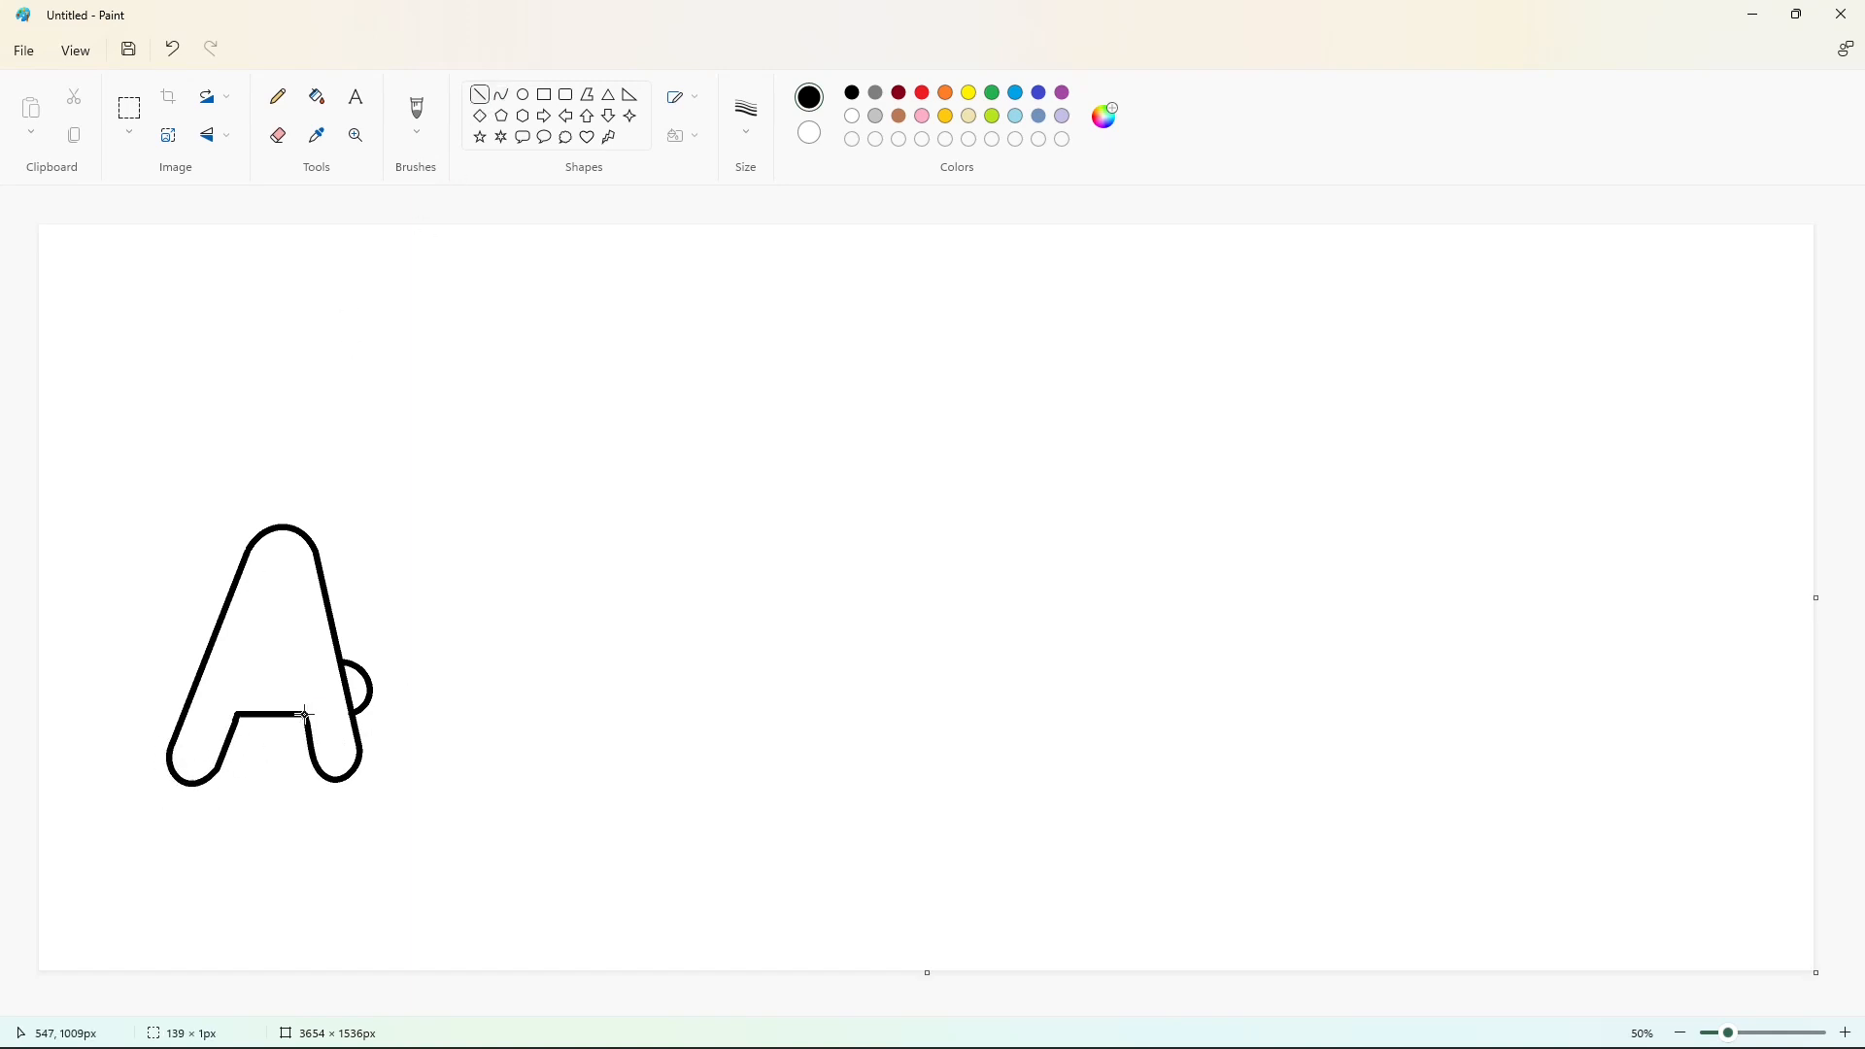
# - Draw the A's inner triangular hole with a flat base and a rounded top
pyautogui.click(289, 678)
pyautogui.click(502, 94)
pyautogui.moveTo(296, 665); pyautogui.dragTo(280, 568)
pyautogui.click(280, 568)
pyautogui.click(399, 563)
# - Remove the outline segment separating the A from its right bump by painting it over in white
pyautogui.click(1845, 1033)
pyautogui.moveTo(1224, 1010)
pyautogui.mouseDown()
pyautogui.moveTo(749, 1013)
pyautogui.moveTo(798, 1012)
pyautogui.mouseUp()
pyautogui.click(480, 94)
pyautogui.click(852, 116)
pyautogui.moveTo(578, 715); pyautogui.dragTo(554, 709)
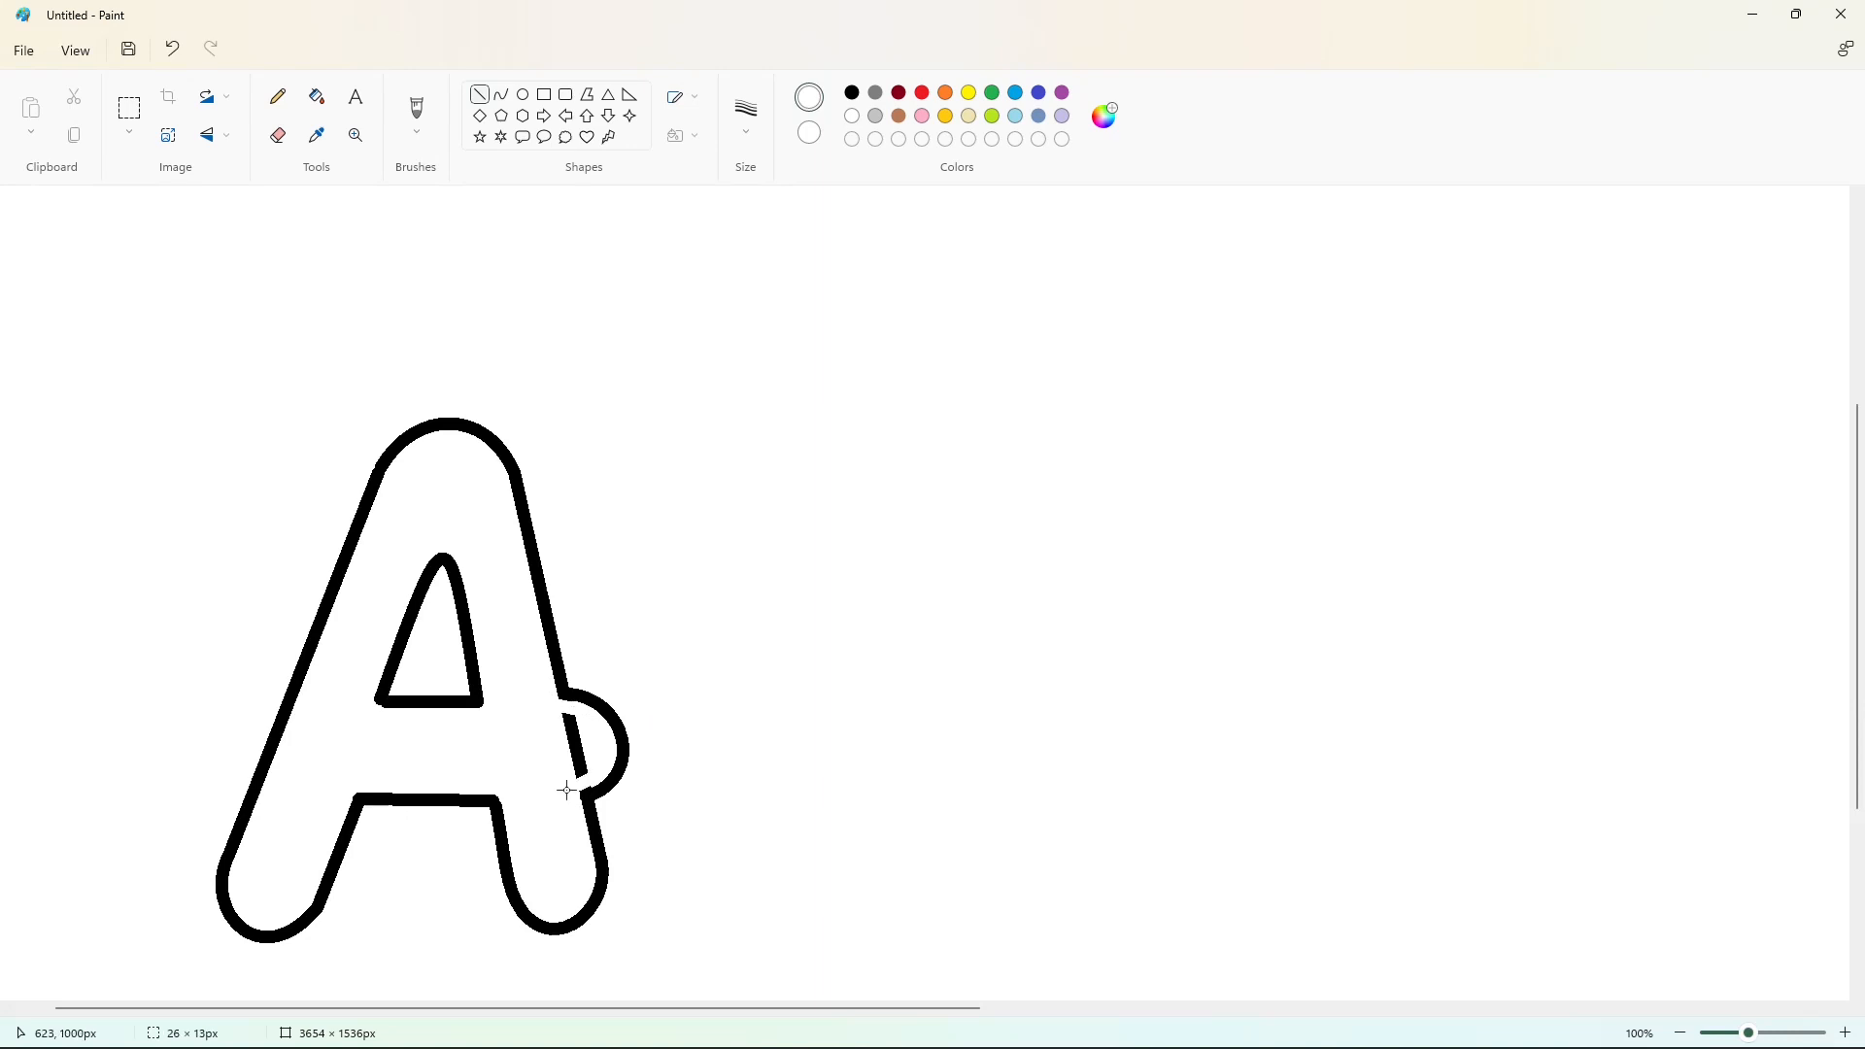
pyautogui.click(326, 103)
pyautogui.click(574, 737)
pyautogui.click(1680, 1032)
# - Draw a black rectangular stem on top of the A with a pointed leaf and leaf vein beside it
pyautogui.click(502, 96)
pyautogui.click(852, 93)
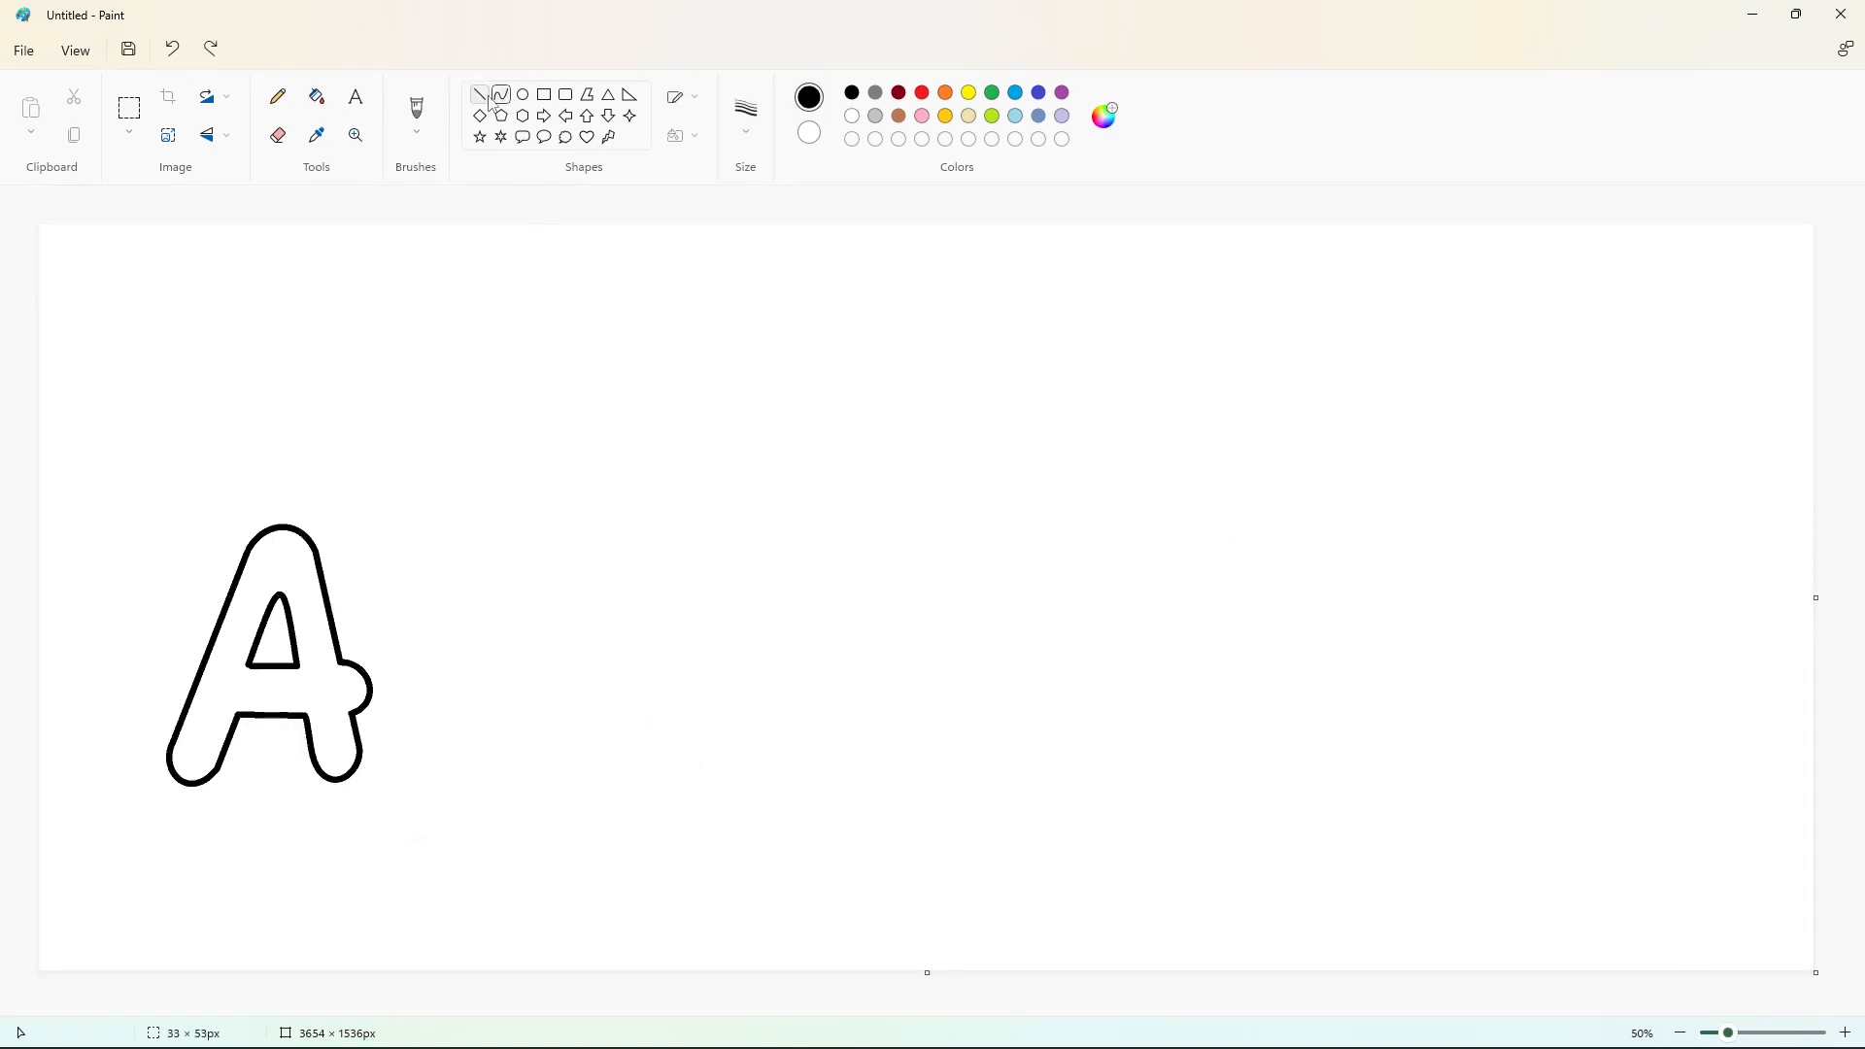
pyautogui.click(415, 441)
pyautogui.moveTo(269, 462)
pyautogui.mouseDown()
pyautogui.moveTo(354, 479)
pyautogui.moveTo(314, 465)
pyautogui.mouseUp()
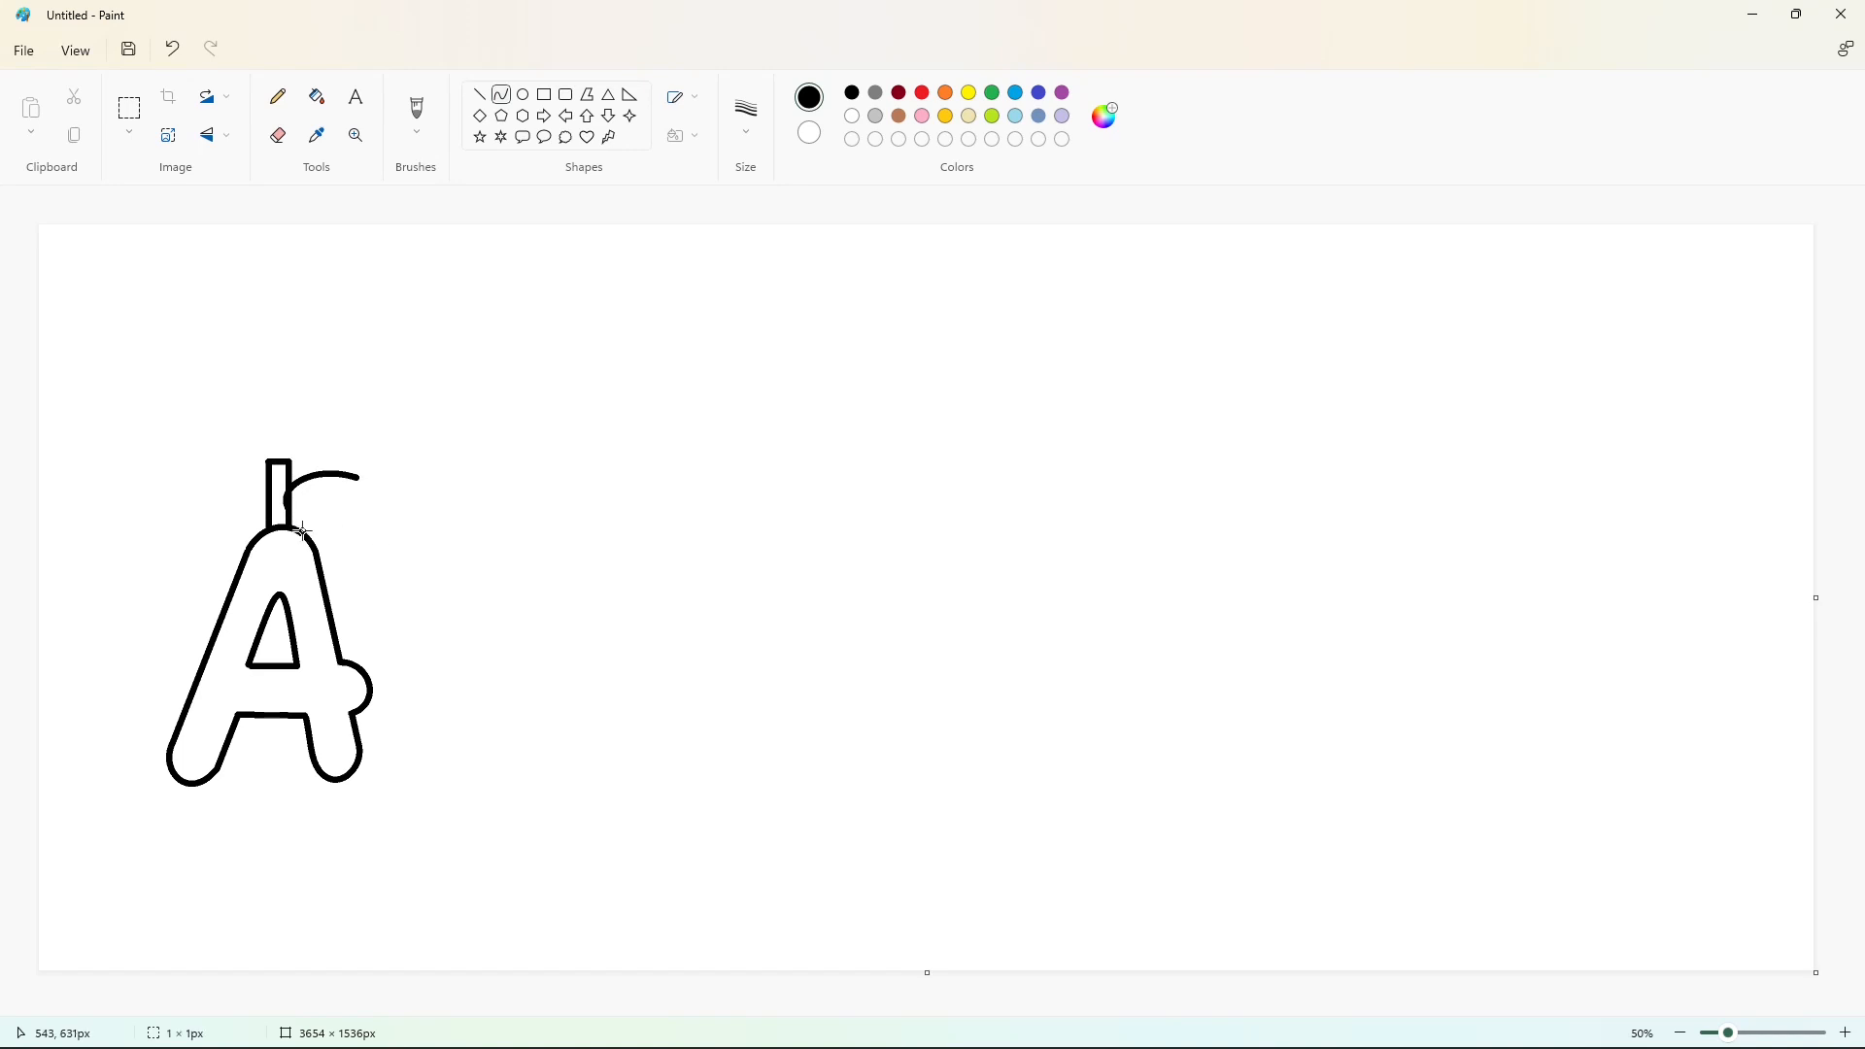
pyautogui.moveTo(302, 531)
pyautogui.mouseDown()
pyautogui.moveTo(357, 478)
pyautogui.moveTo(335, 526)
pyautogui.moveTo(338, 492)
pyautogui.moveTo(295, 500)
pyautogui.mouseUp()
pyautogui.click(464, 283)
pyautogui.click(455, 472)
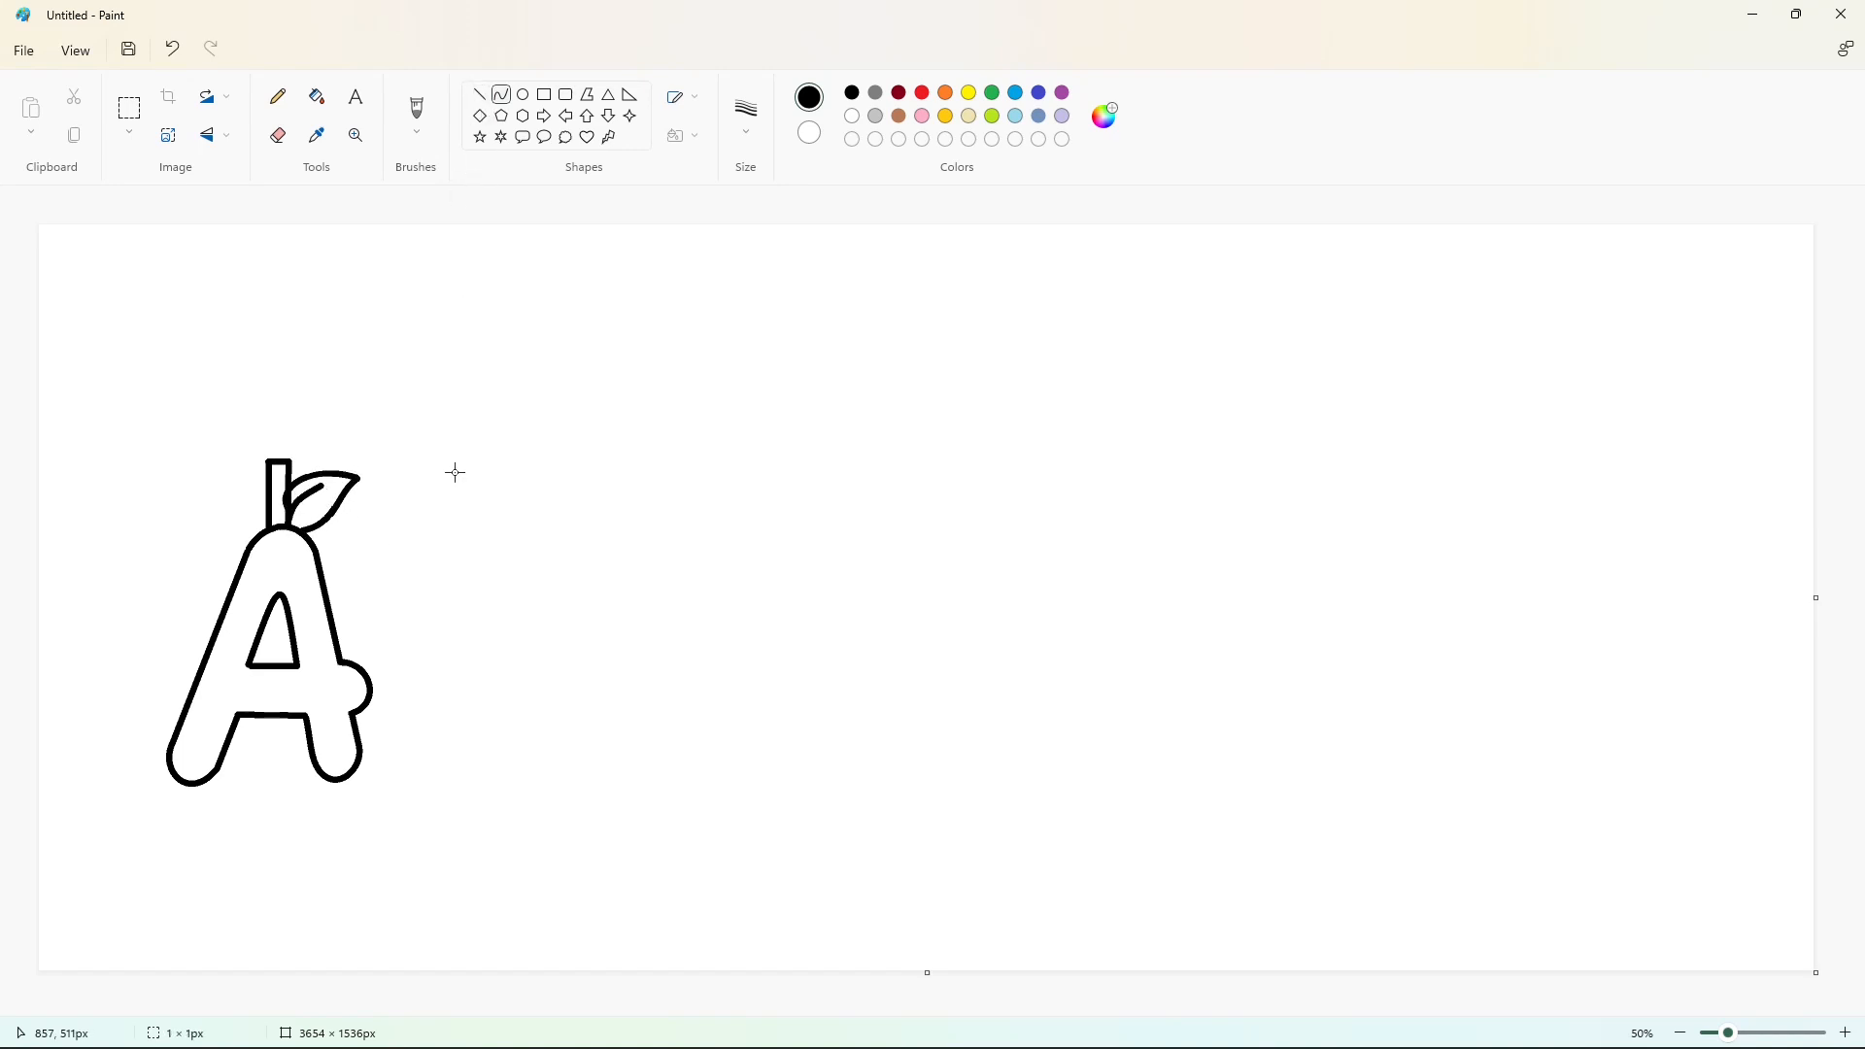
pyautogui.click(524, 100)
pyautogui.moveTo(390, 591); pyautogui.dragTo(455, 825)
pyautogui.hotkey('ctrl', 'z')
# - Draw the stem of a lowercase p beside the A, with a rounded top and a rounded foot below the A's base
pyautogui.click(502, 96)
pyautogui.moveTo(426, 607)
pyautogui.mouseDown()
pyautogui.moveTo(392, 621)
pyautogui.moveTo(415, 597)
pyautogui.moveTo(391, 592)
pyautogui.moveTo(383, 809)
pyautogui.moveTo(438, 812)
pyautogui.mouseUp()
pyautogui.click(613, 558)
pyautogui.click(479, 95)
pyautogui.click(501, 95)
pyautogui.moveTo(412, 812)
pyautogui.mouseDown()
pyautogui.moveTo(389, 837)
pyautogui.moveTo(429, 862)
pyautogui.mouseUp()
pyautogui.click(478, 94)
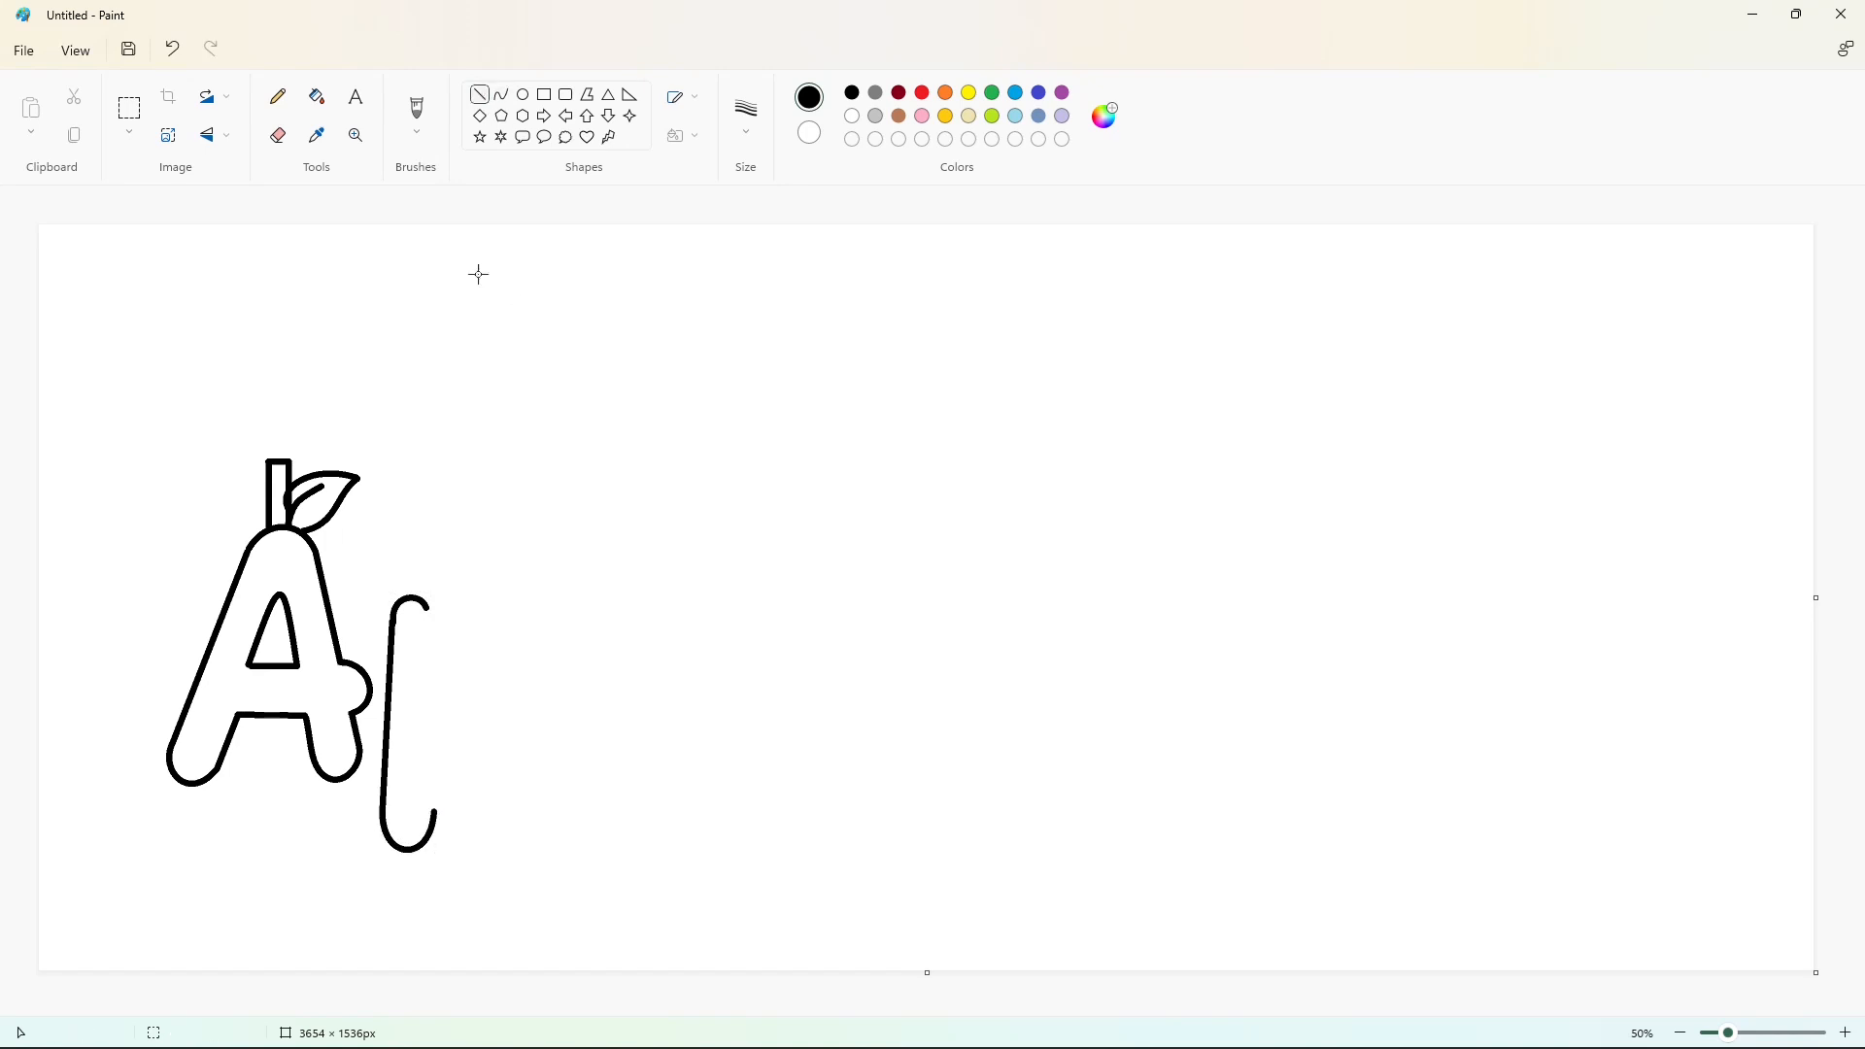
pyautogui.moveTo(432, 791); pyautogui.dragTo(435, 749)
pyautogui.click(486, 749)
# - Draw the p's outer bowl as a curve from the top of its stem back to the stem's inner edge
pyautogui.click(501, 95)
pyautogui.moveTo(426, 608); pyautogui.dragTo(436, 750)
pyautogui.moveTo(441, 663); pyautogui.dragTo(492, 569)
pyautogui.moveTo(496, 672); pyautogui.dragTo(534, 752)
pyautogui.click(664, 686)
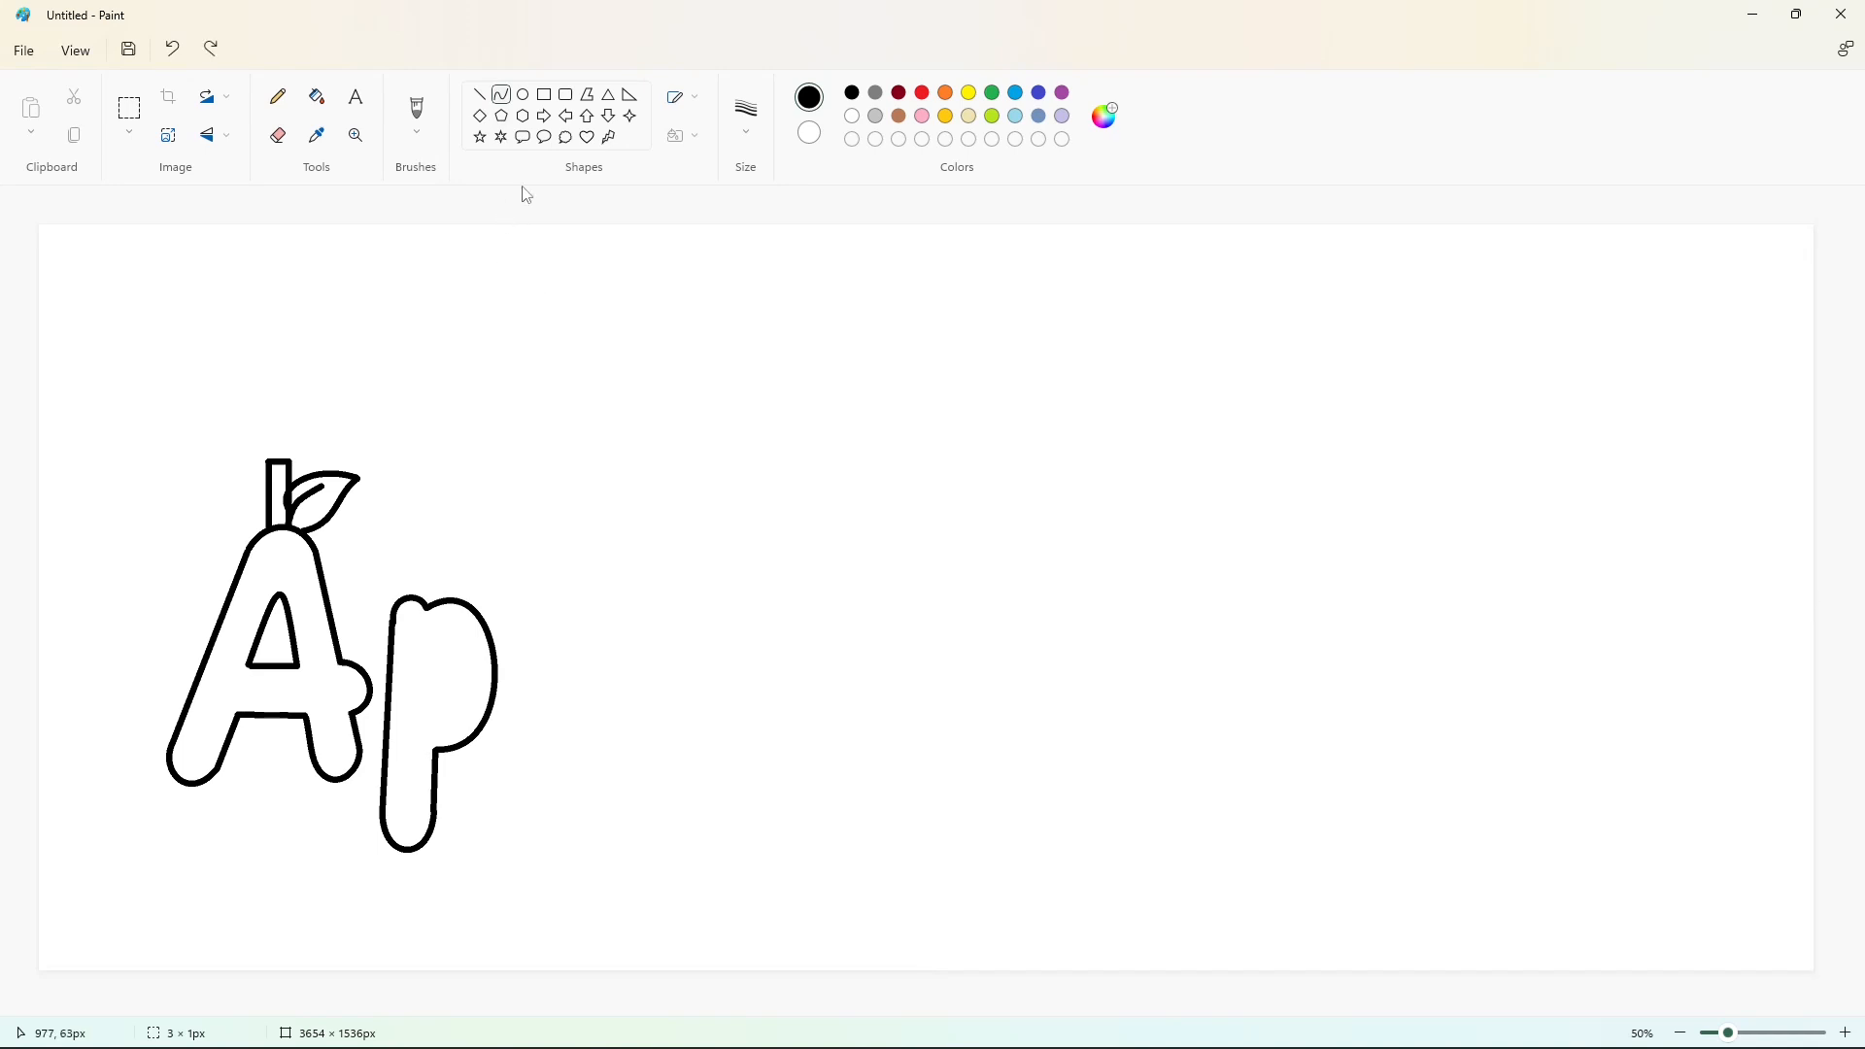
# - Draw the p's inner hole with a straight vertical edge closed by a rounded curve
pyautogui.click(479, 94)
pyautogui.hotkey('ctrl', 'z')
pyautogui.moveTo(430, 641); pyautogui.dragTo(429, 706)
pyautogui.click(506, 98)
pyautogui.moveTo(430, 642); pyautogui.dragTo(429, 708)
pyautogui.click(472, 629)
pyautogui.click(472, 722)
pyautogui.click(667, 662)
pyautogui.click(317, 97)
pyautogui.click(923, 92)
pyautogui.click(300, 525)
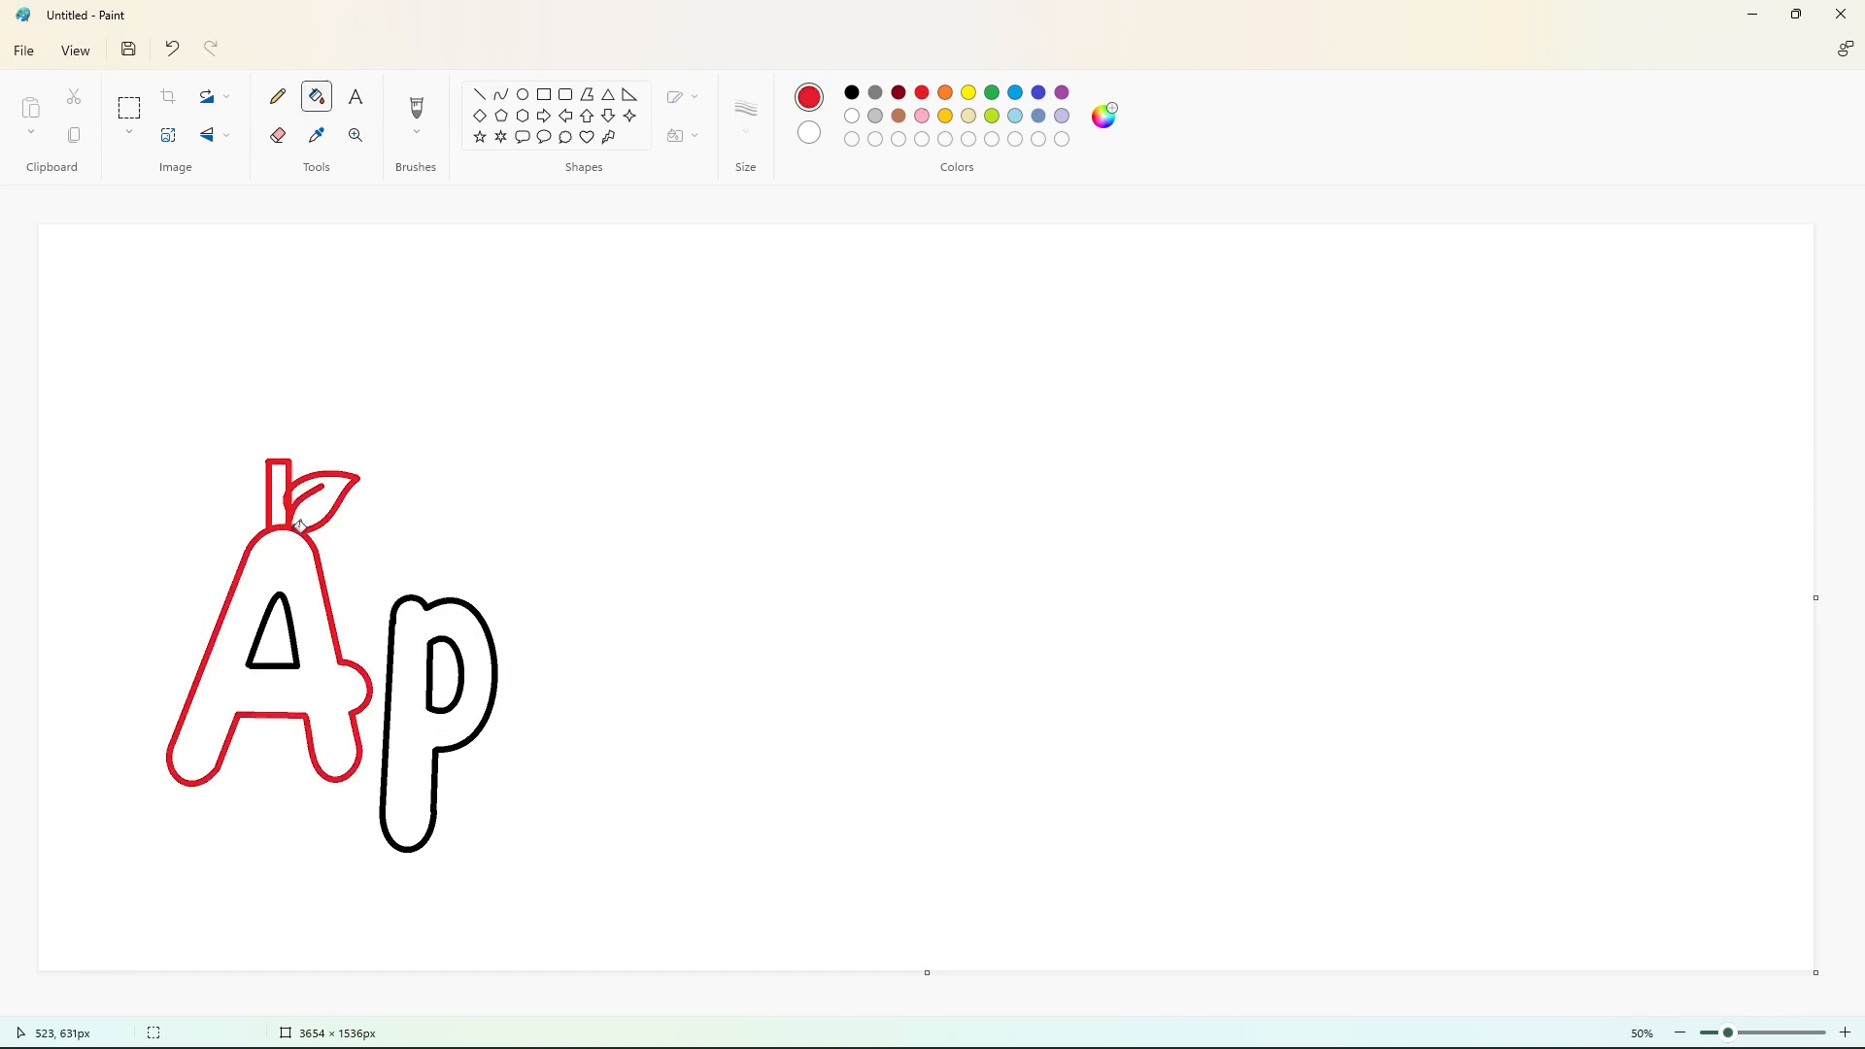
pyautogui.hotkey('ctrl', 'z')
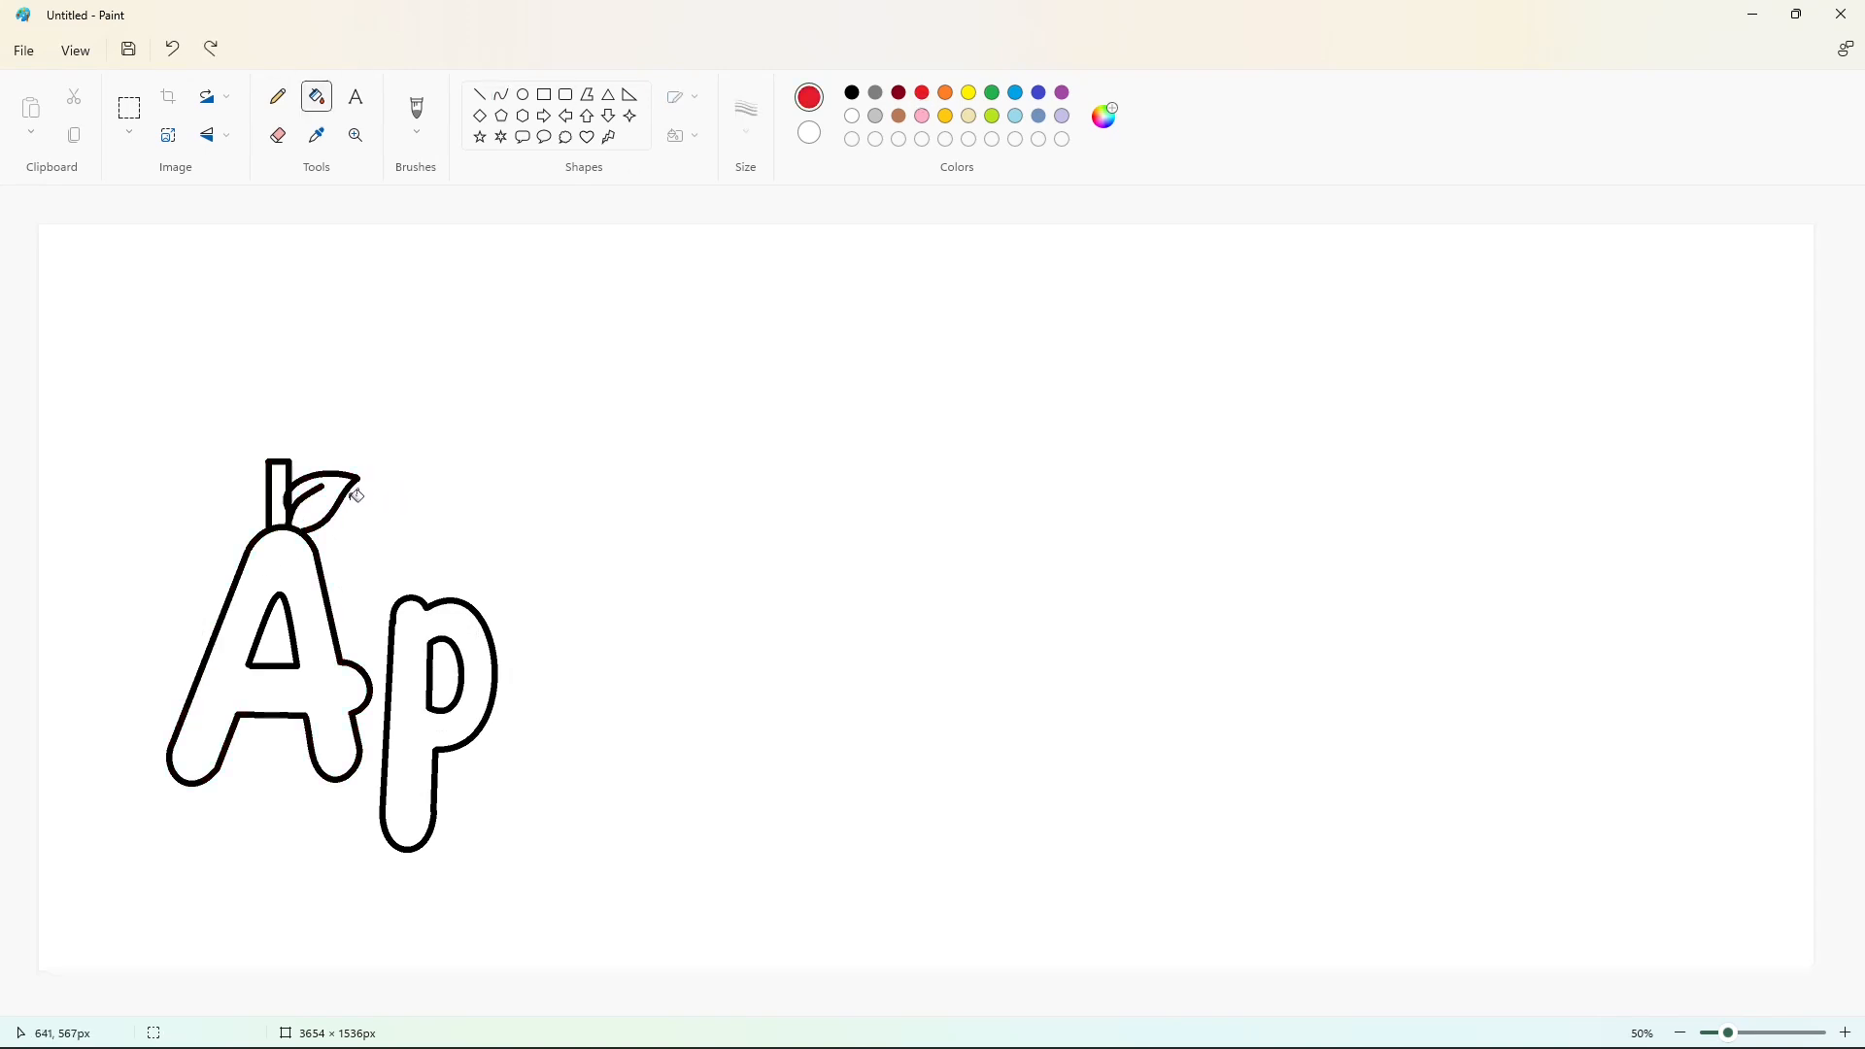
# - Duplicate the letter p with a transparent selection and place the copy directly after the first p
pyautogui.click(129, 107)
pyautogui.moveTo(514, 561); pyautogui.dragTo(375, 913)
pyautogui.hotkey('ctrl', 'c')
pyautogui.hotkey('ctrl', 'v')
pyautogui.click(129, 132)
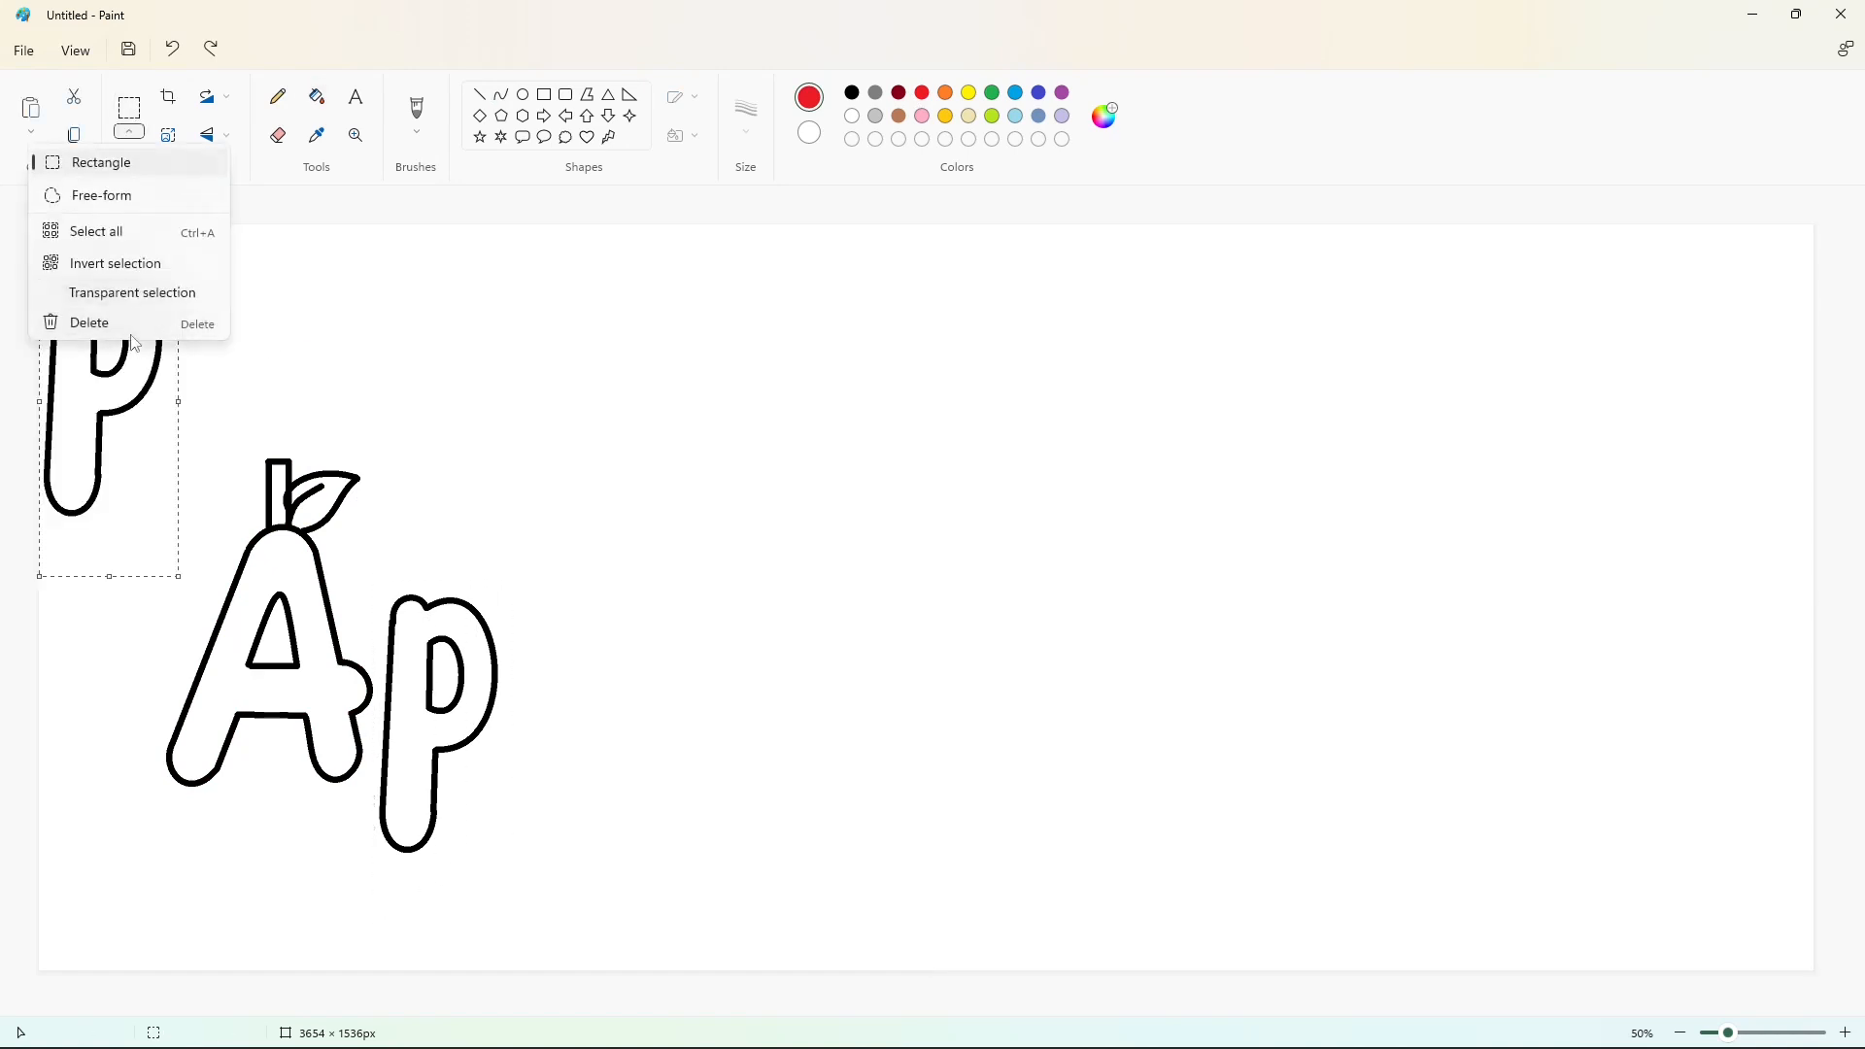
pyautogui.click(188, 304)
pyautogui.moveTo(108, 338); pyautogui.dragTo(570, 670)
pyautogui.click(780, 670)
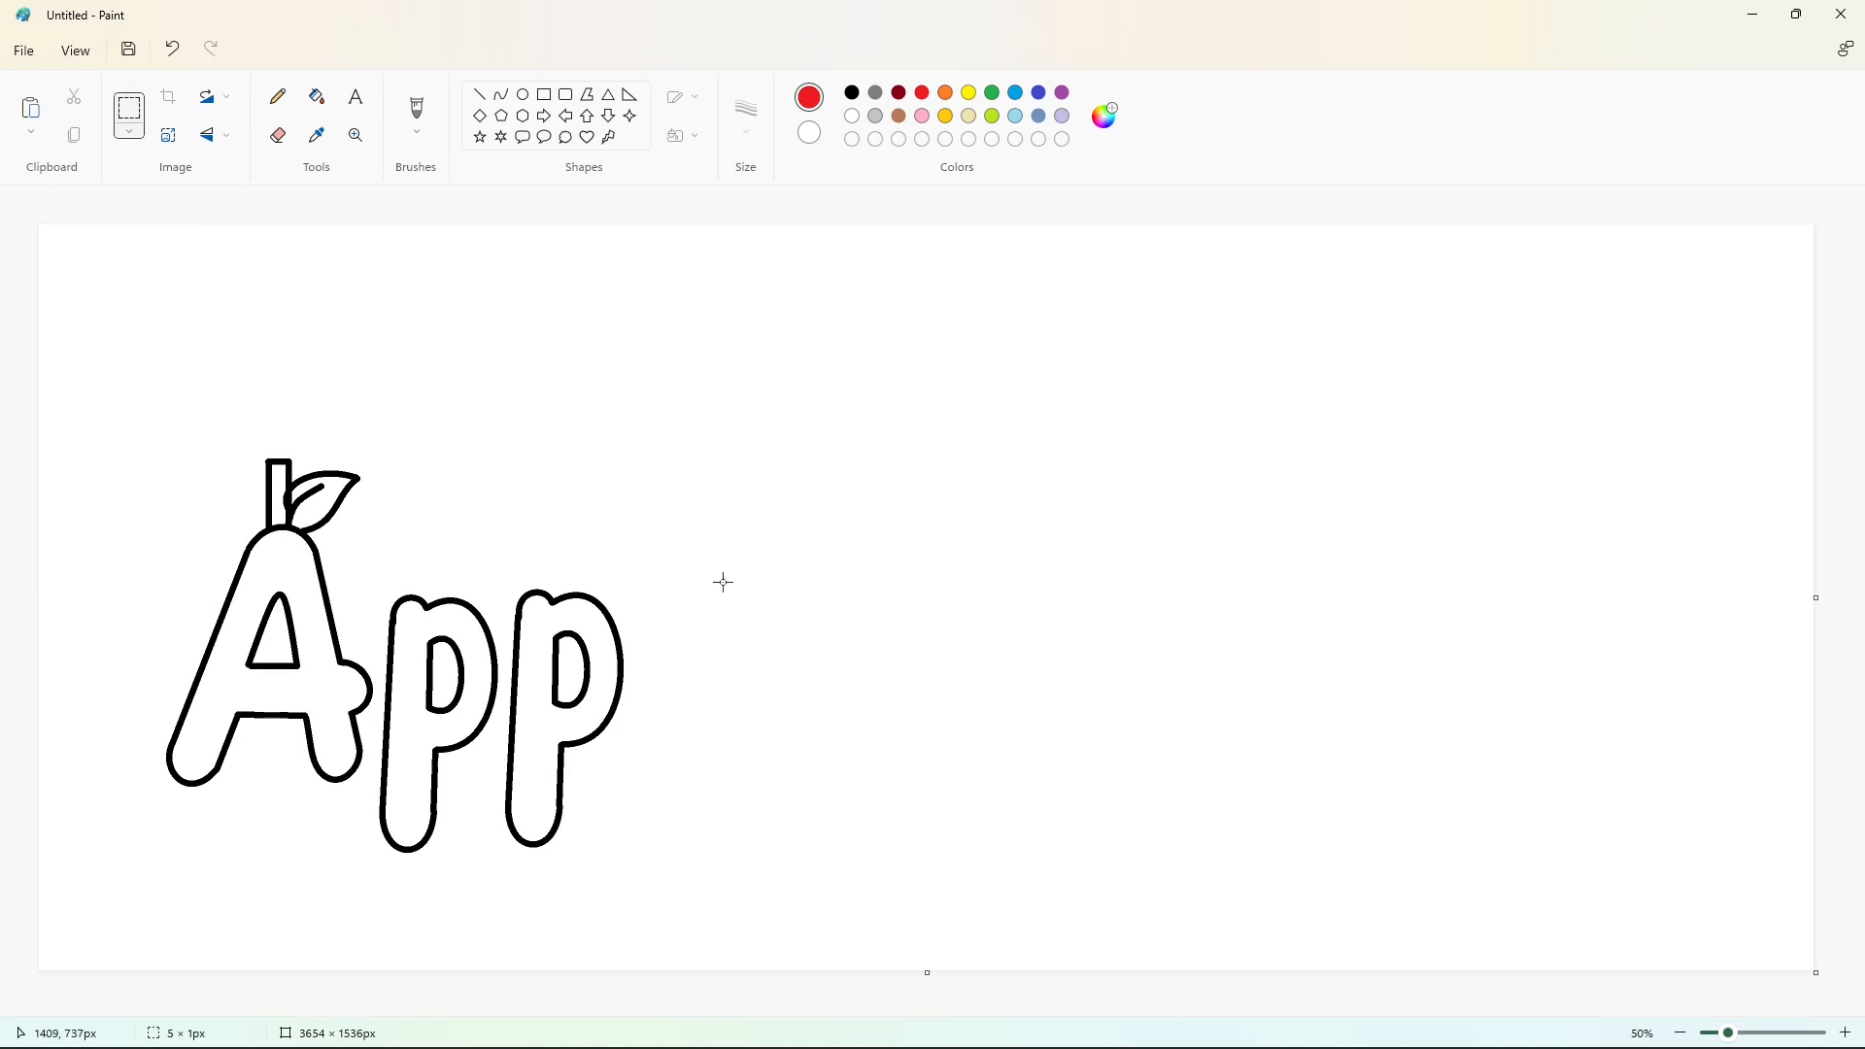
# - Draw the left edge and rounded top of a lowercase l after the second p
pyautogui.click(482, 97)
pyautogui.click(502, 94)
pyautogui.moveTo(651, 580); pyautogui.dragTo(643, 735)
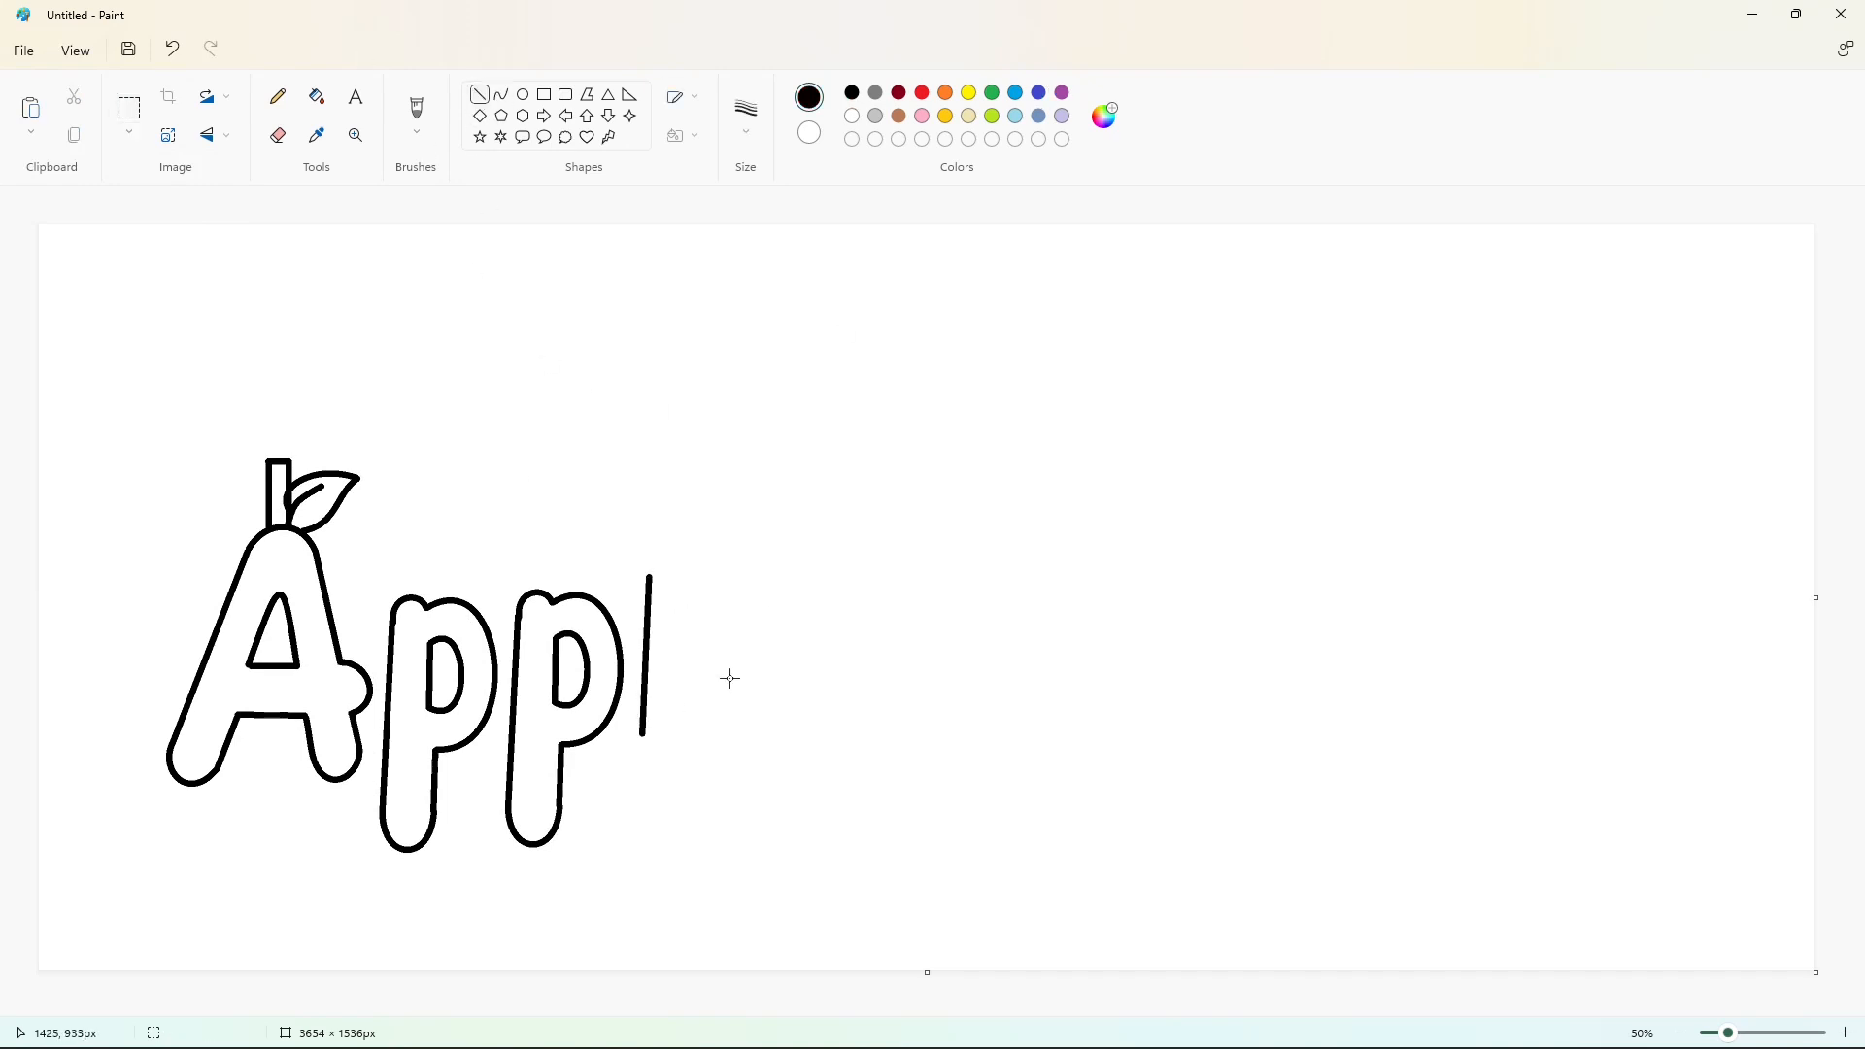
pyautogui.click(649, 541)
pyautogui.click(689, 542)
pyautogui.click(729, 561)
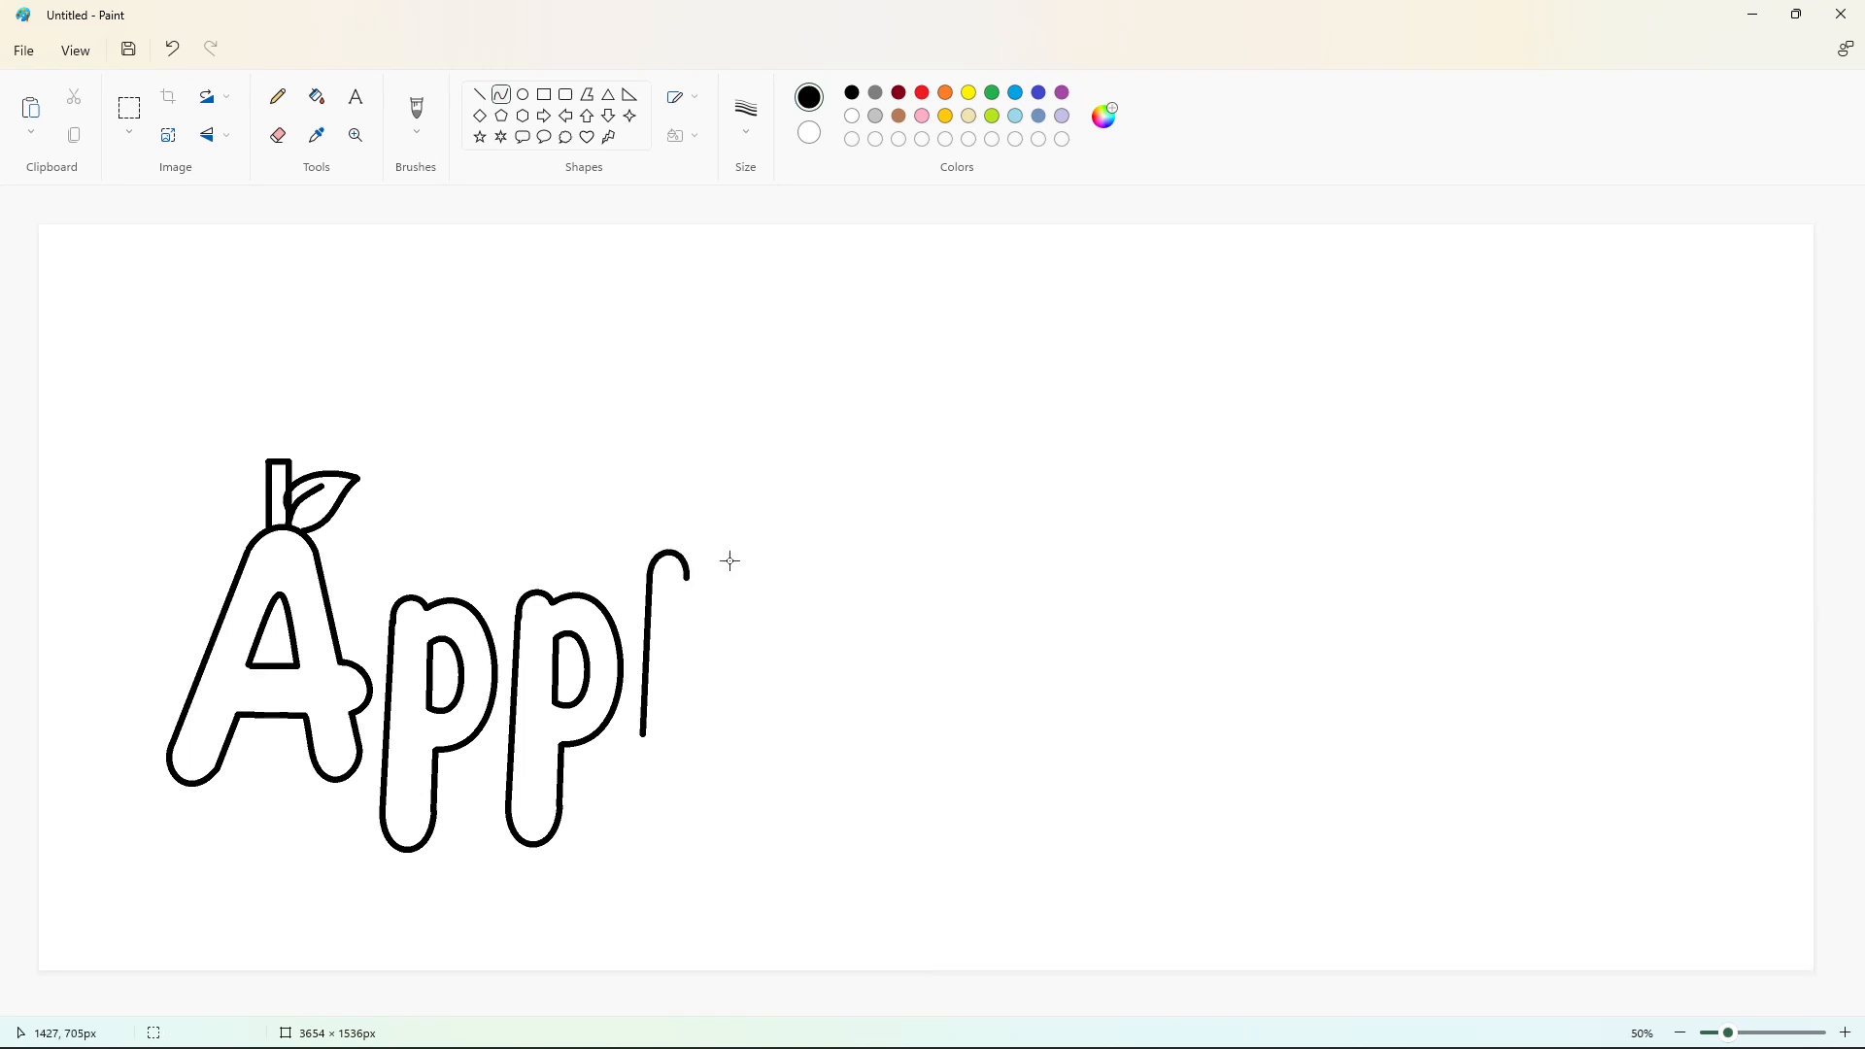
# - Draw the l's right edge and close the letter with a rounded foot that curls to the right
pyautogui.moveTo(687, 579)
pyautogui.mouseDown()
pyautogui.moveTo(685, 715)
pyautogui.moveTo(711, 754)
pyautogui.mouseUp()
pyautogui.click(502, 94)
pyautogui.click(644, 782)
pyautogui.click(680, 783)
pyautogui.click(723, 712)
pyautogui.click(727, 737)
pyautogui.hotkey('ctrl', 'z')
pyautogui.hotkey('ctrl', 'z')
pyautogui.hotkey('ctrl', 'z')
pyautogui.click(722, 722)
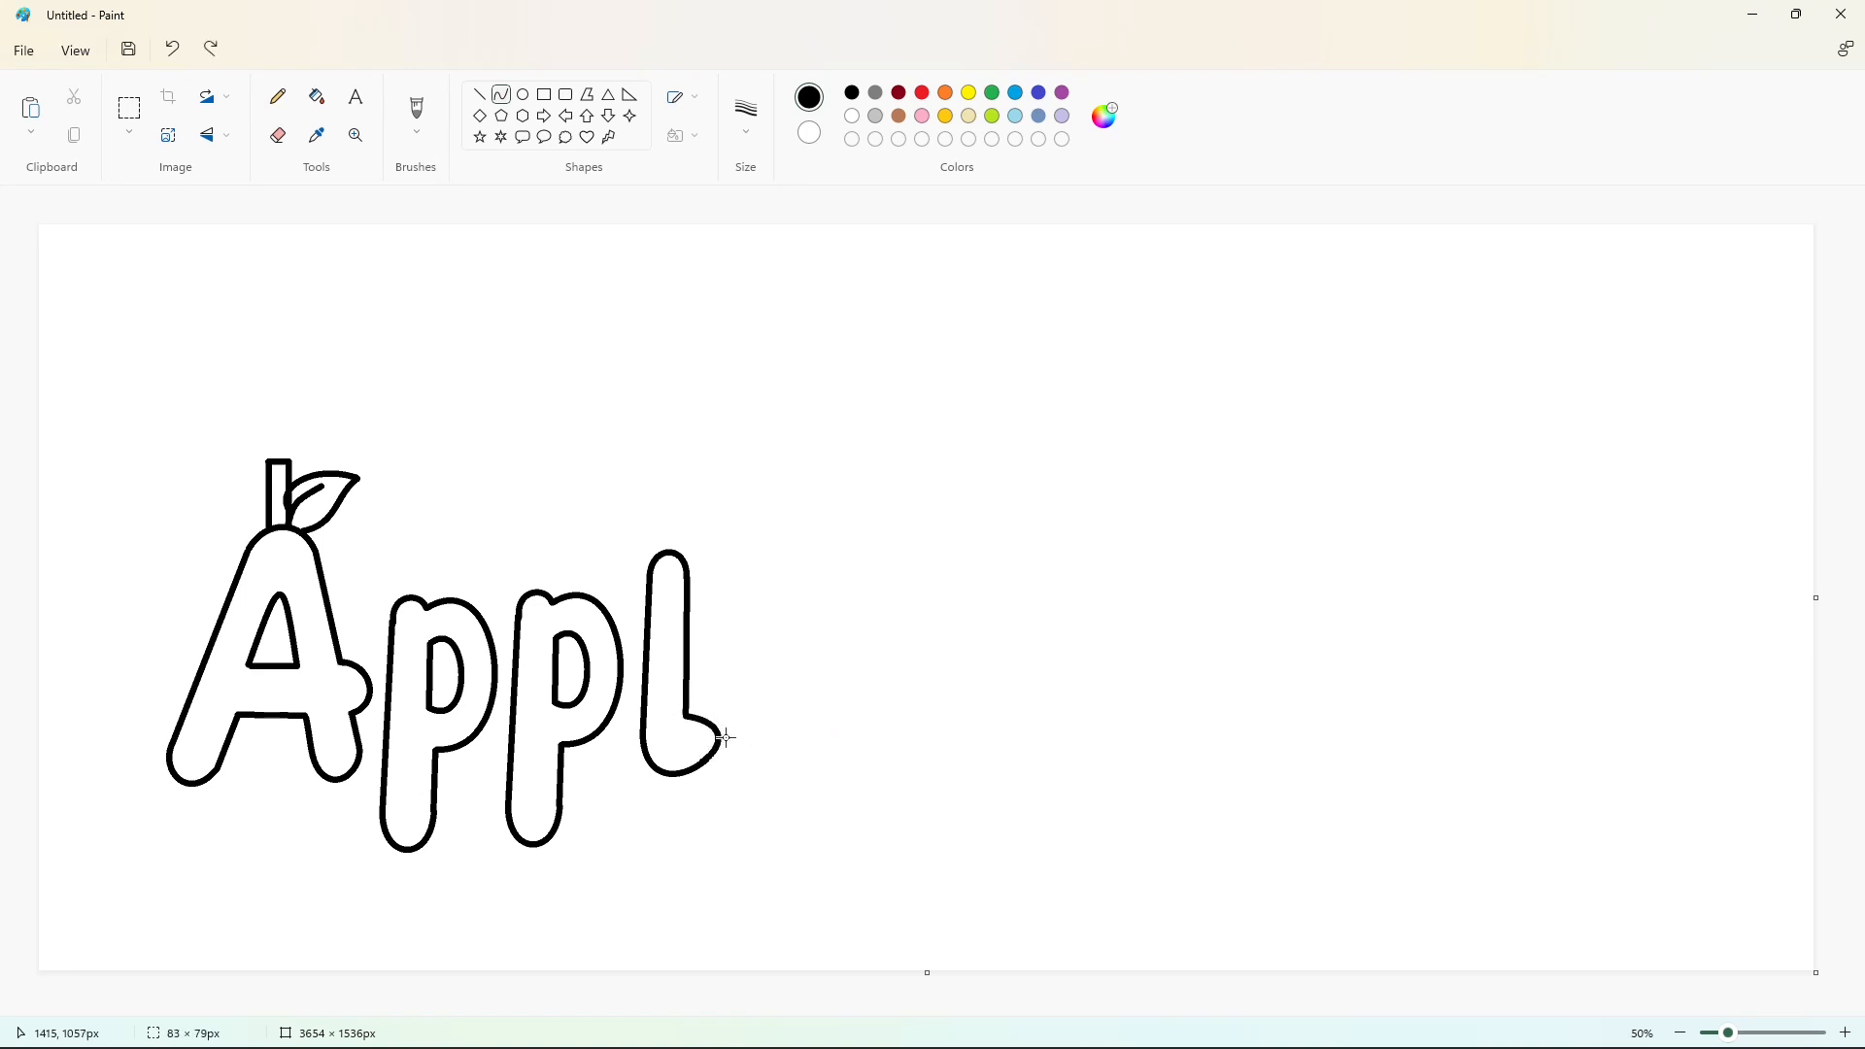
pyautogui.click(727, 736)
# - Draw the outer left curve of a lowercase e after the l, open towards the right
pyautogui.moveTo(808, 605)
pyautogui.mouseDown()
pyautogui.moveTo(722, 697)
pyautogui.moveTo(730, 614)
pyautogui.mouseUp()
pyautogui.click(933, 645)
pyautogui.moveTo(723, 697); pyautogui.dragTo(823, 738)
pyautogui.moveTo(773, 723)
pyautogui.mouseDown()
pyautogui.moveTo(744, 743)
pyautogui.moveTo(762, 772)
pyautogui.mouseUp()
pyautogui.click(893, 738)
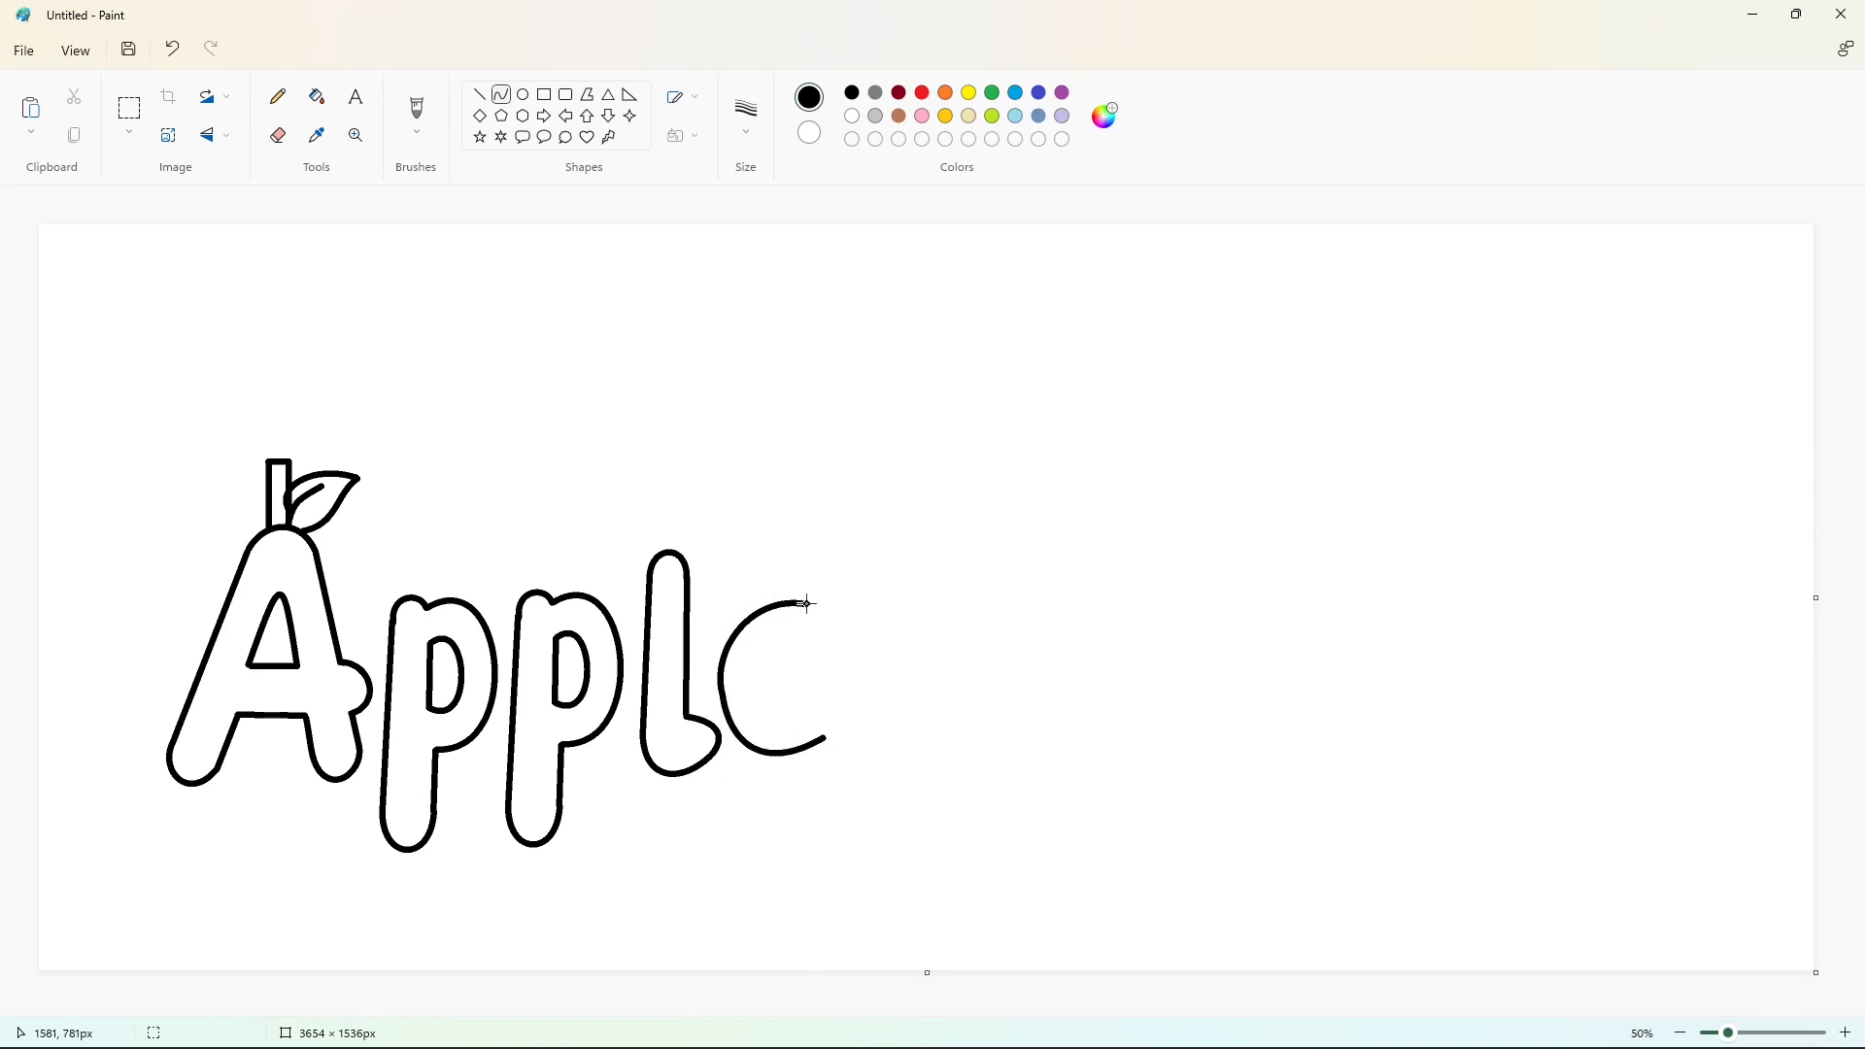
# - Close the e's outline with its upper right lobe, inner edge and rounded tail end
pyautogui.moveTo(807, 604); pyautogui.dragTo(839, 661)
pyautogui.click(804, 714)
pyautogui.click(877, 699)
pyautogui.moveTo(821, 724)
pyautogui.mouseDown()
pyautogui.moveTo(853, 708)
pyautogui.moveTo(808, 706)
pyautogui.moveTo(824, 735)
pyautogui.mouseUp()
pyautogui.click(948, 696)
pyautogui.hotkey('ctrl', 'z')
pyautogui.moveTo(821, 719)
pyautogui.mouseDown()
pyautogui.moveTo(832, 684)
pyautogui.moveTo(852, 718)
pyautogui.mouseUp()
pyautogui.click(945, 710)
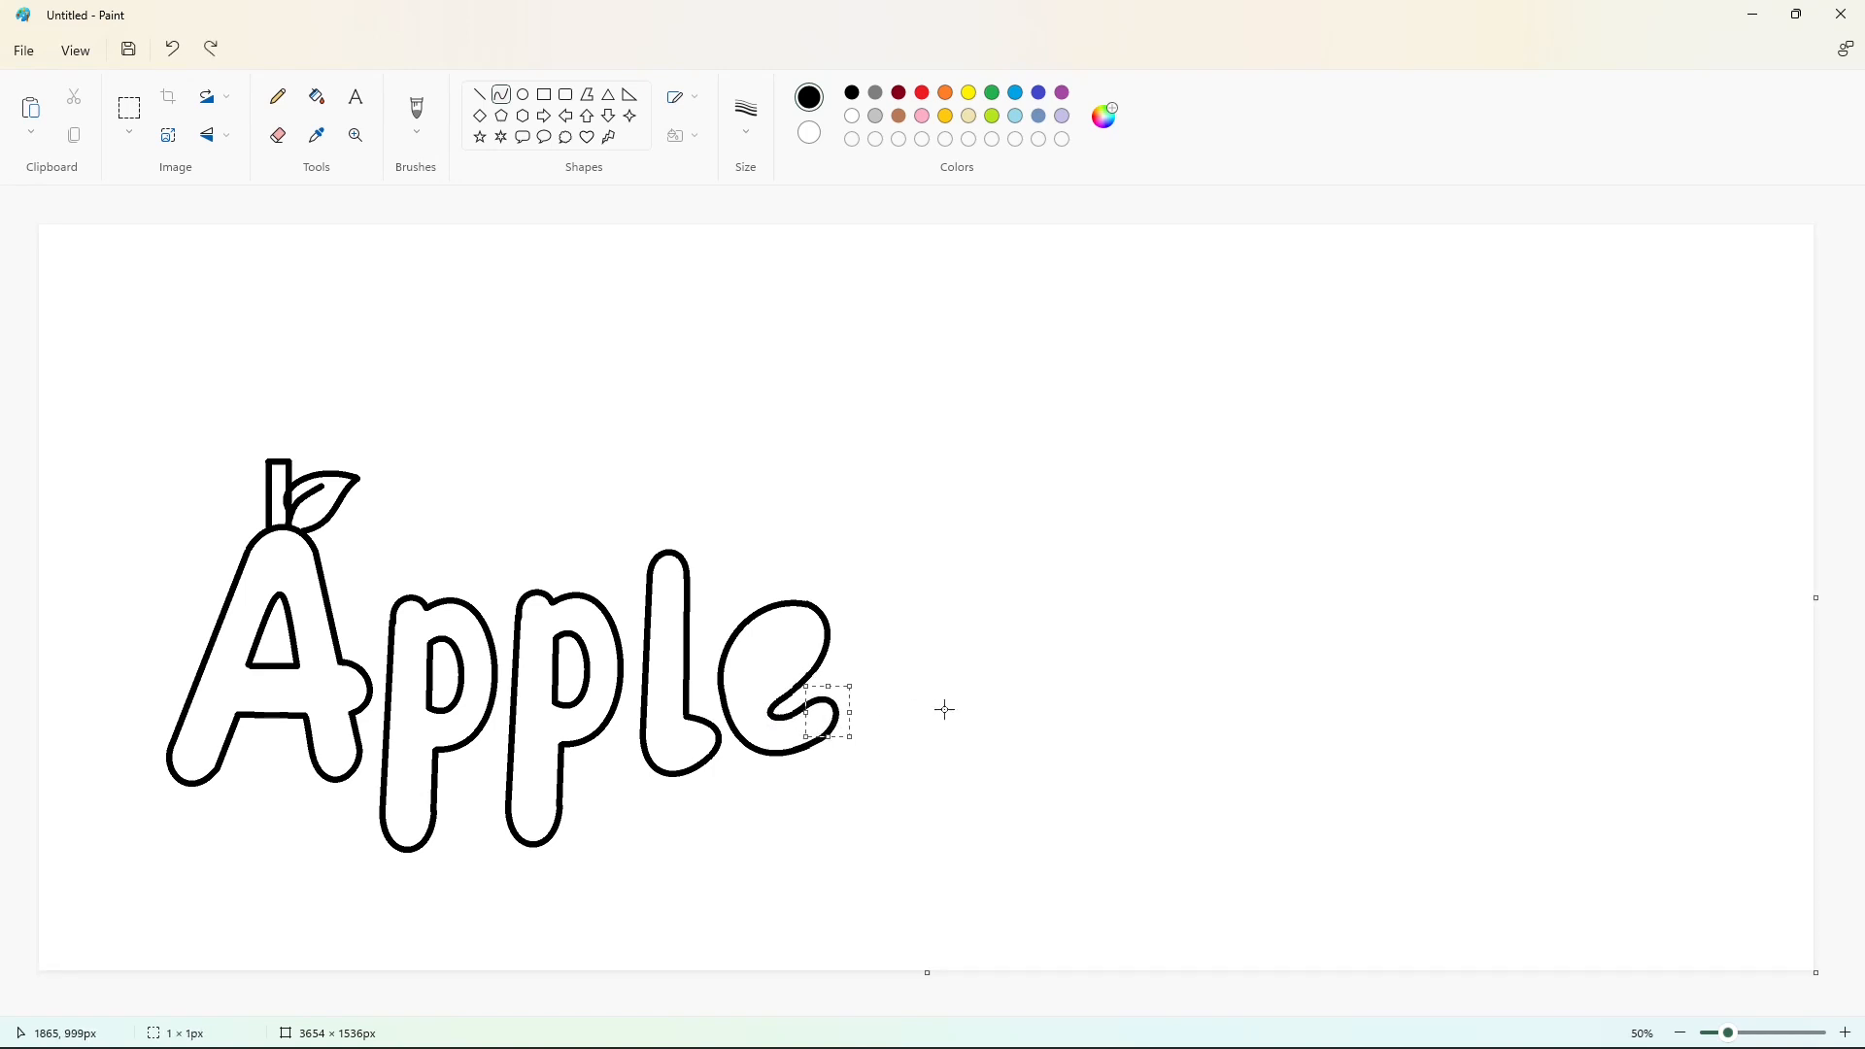
# - Draw the slanted, rounded inner hole of the e
pyautogui.click(479, 95)
pyautogui.moveTo(776, 664)
pyautogui.mouseDown()
pyautogui.moveTo(730, 661)
pyautogui.moveTo(765, 641)
pyautogui.mouseUp()
pyautogui.hotkey('ctrl', 'z')
pyautogui.moveTo(781, 639); pyautogui.dragTo(802, 627)
pyautogui.click(887, 630)
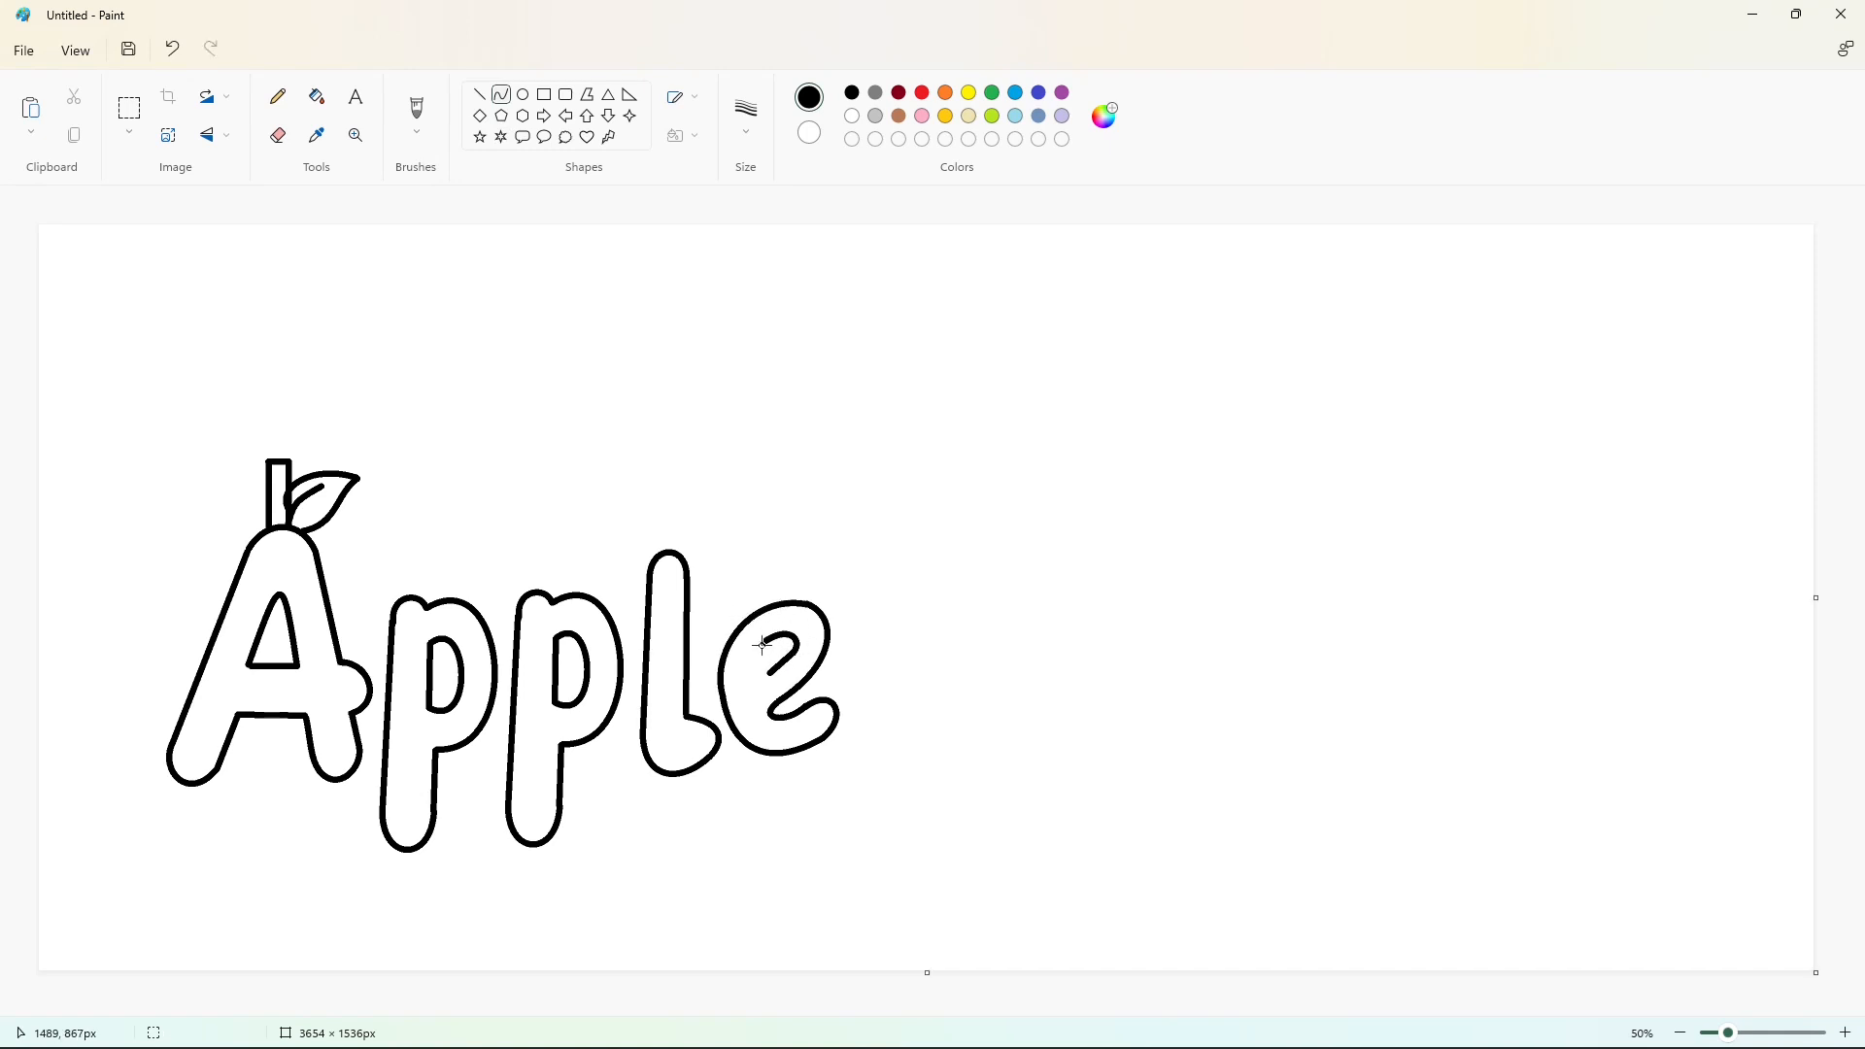
pyautogui.hotkey('ctrl', 'z')
pyautogui.hotkey('ctrl', 'z')
pyautogui.moveTo(761, 643); pyautogui.dragTo(747, 666)
pyautogui.moveTo(751, 676); pyautogui.dragTo(755, 685)
pyautogui.click(837, 676)
# - Choose a thicker line size and draw the first part of an ampersand after the e, nudging it into position
pyautogui.click(746, 117)
pyautogui.click(748, 257)
pyautogui.moveTo(896, 625); pyautogui.dragTo(887, 597)
pyautogui.press('Down')
pyautogui.press('Down')
pyautogui.press('Down')
pyautogui.press('Down')
pyautogui.press('Right')
pyautogui.click(1024, 591)
# - Complete the ampersand with its crossing diagonal, lower loop and short right arm
pyautogui.moveTo(887, 631)
pyautogui.mouseDown()
pyautogui.moveTo(959, 727)
pyautogui.moveTo(922, 683)
pyautogui.moveTo(873, 701)
pyautogui.mouseUp()
pyautogui.moveTo(915, 659); pyautogui.dragTo(933, 651)
pyautogui.moveTo(888, 684)
pyautogui.mouseDown()
pyautogui.moveTo(874, 669)
pyautogui.moveTo(964, 682)
pyautogui.moveTo(870, 731)
pyautogui.moveTo(930, 738)
pyautogui.mouseUp()
pyautogui.click(1063, 655)
pyautogui.click(1060, 759)
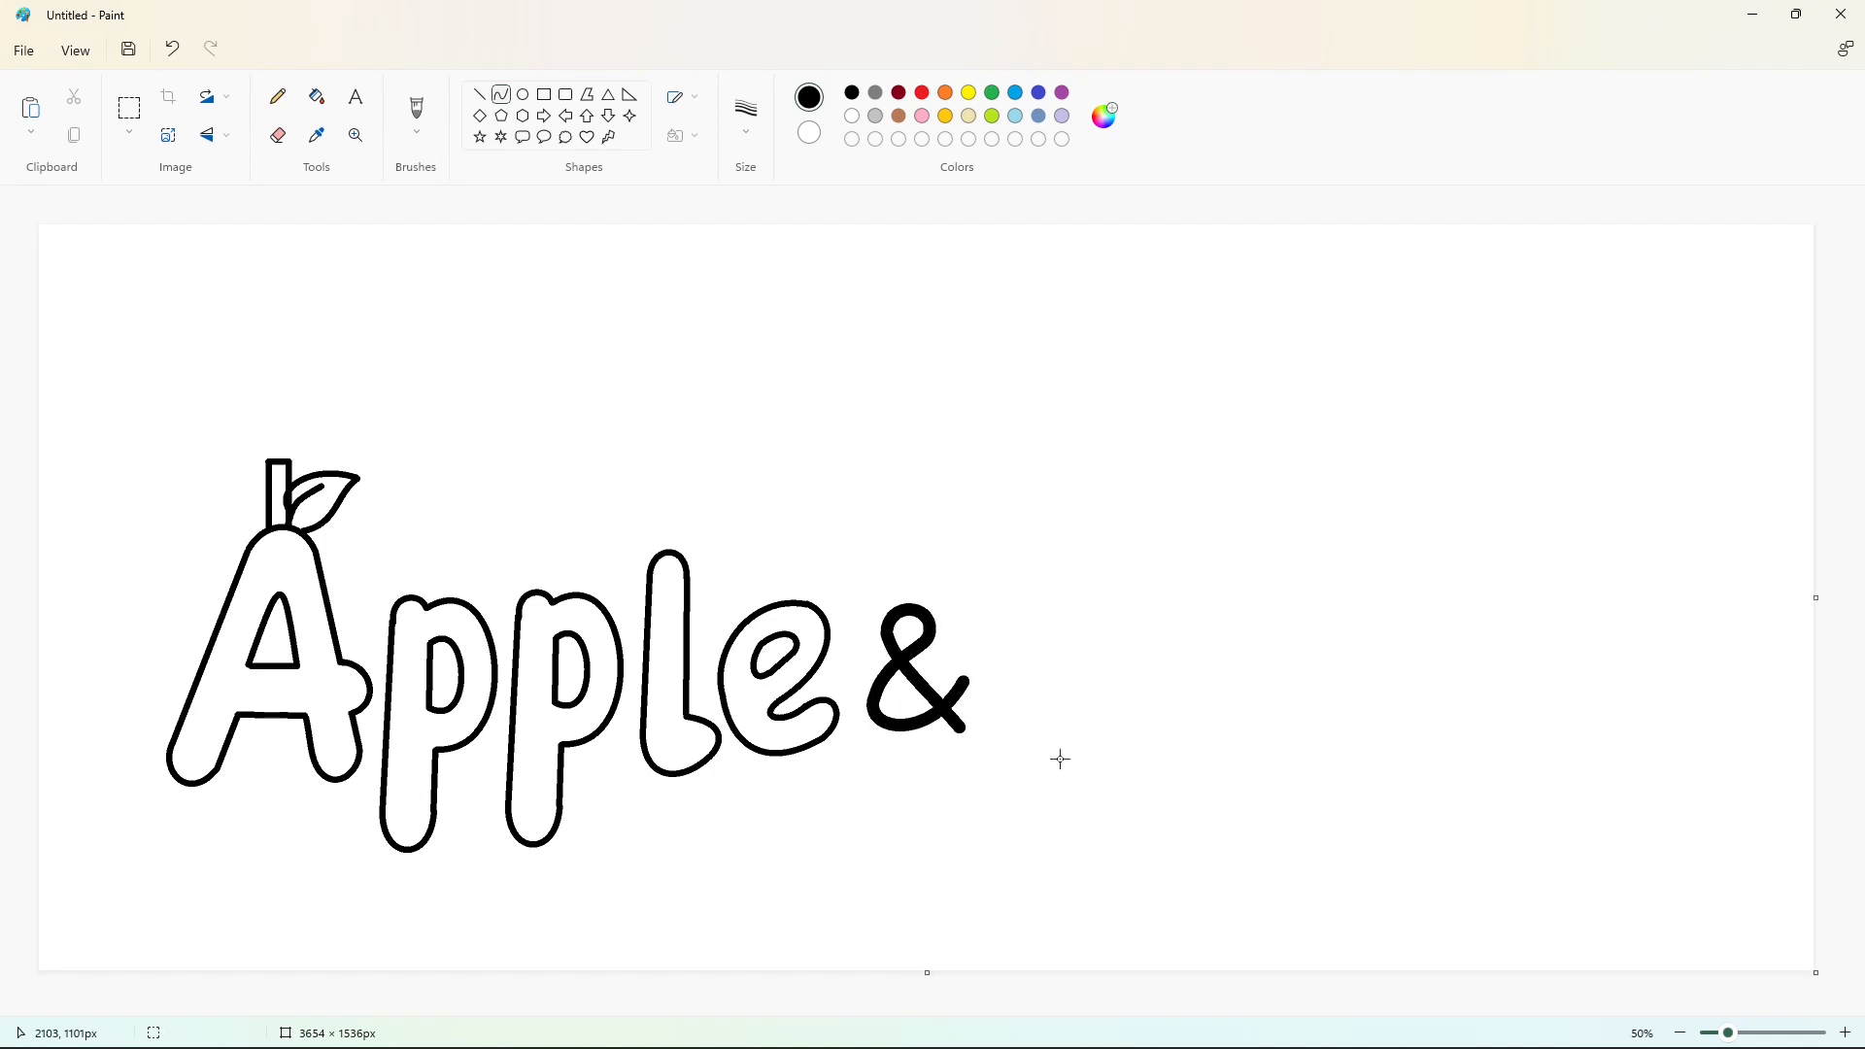
# - Draw a tall oval about 353 × 495 px after the ampersand as the O's outer outline, with a line thinner than the ampersand's
pyautogui.click(746, 115)
pyautogui.click(742, 287)
pyautogui.moveTo(777, 406); pyautogui.dragTo(899, 400)
pyautogui.hotkey('ctrl', 'z')
pyautogui.click(522, 96)
pyautogui.moveTo(1020, 557); pyautogui.dragTo(1162, 781)
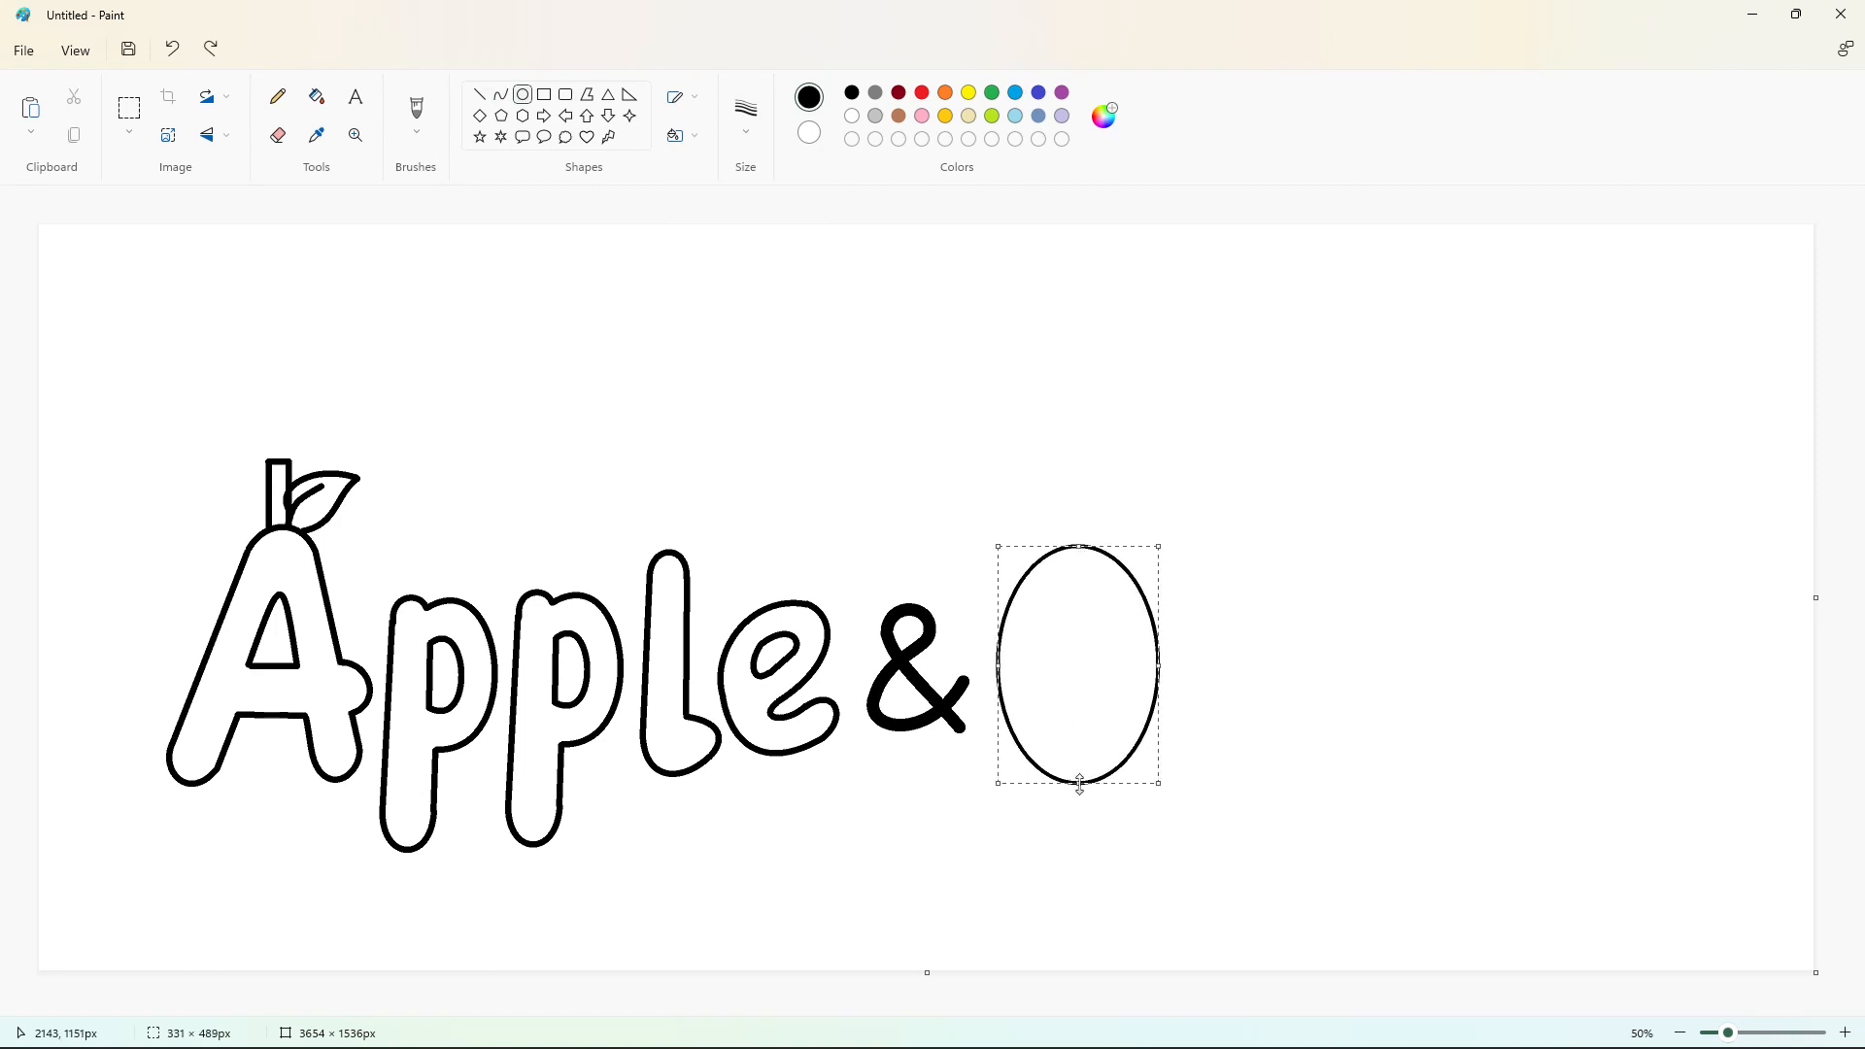
pyautogui.moveTo(998, 669); pyautogui.dragTo(994, 670)
pyautogui.hotkey('ctrl', '+')
pyautogui.hotkey('ctrl', '+')
pyautogui.hotkey('ctrl', '+')
pyautogui.hotkey('ctrl', '+')
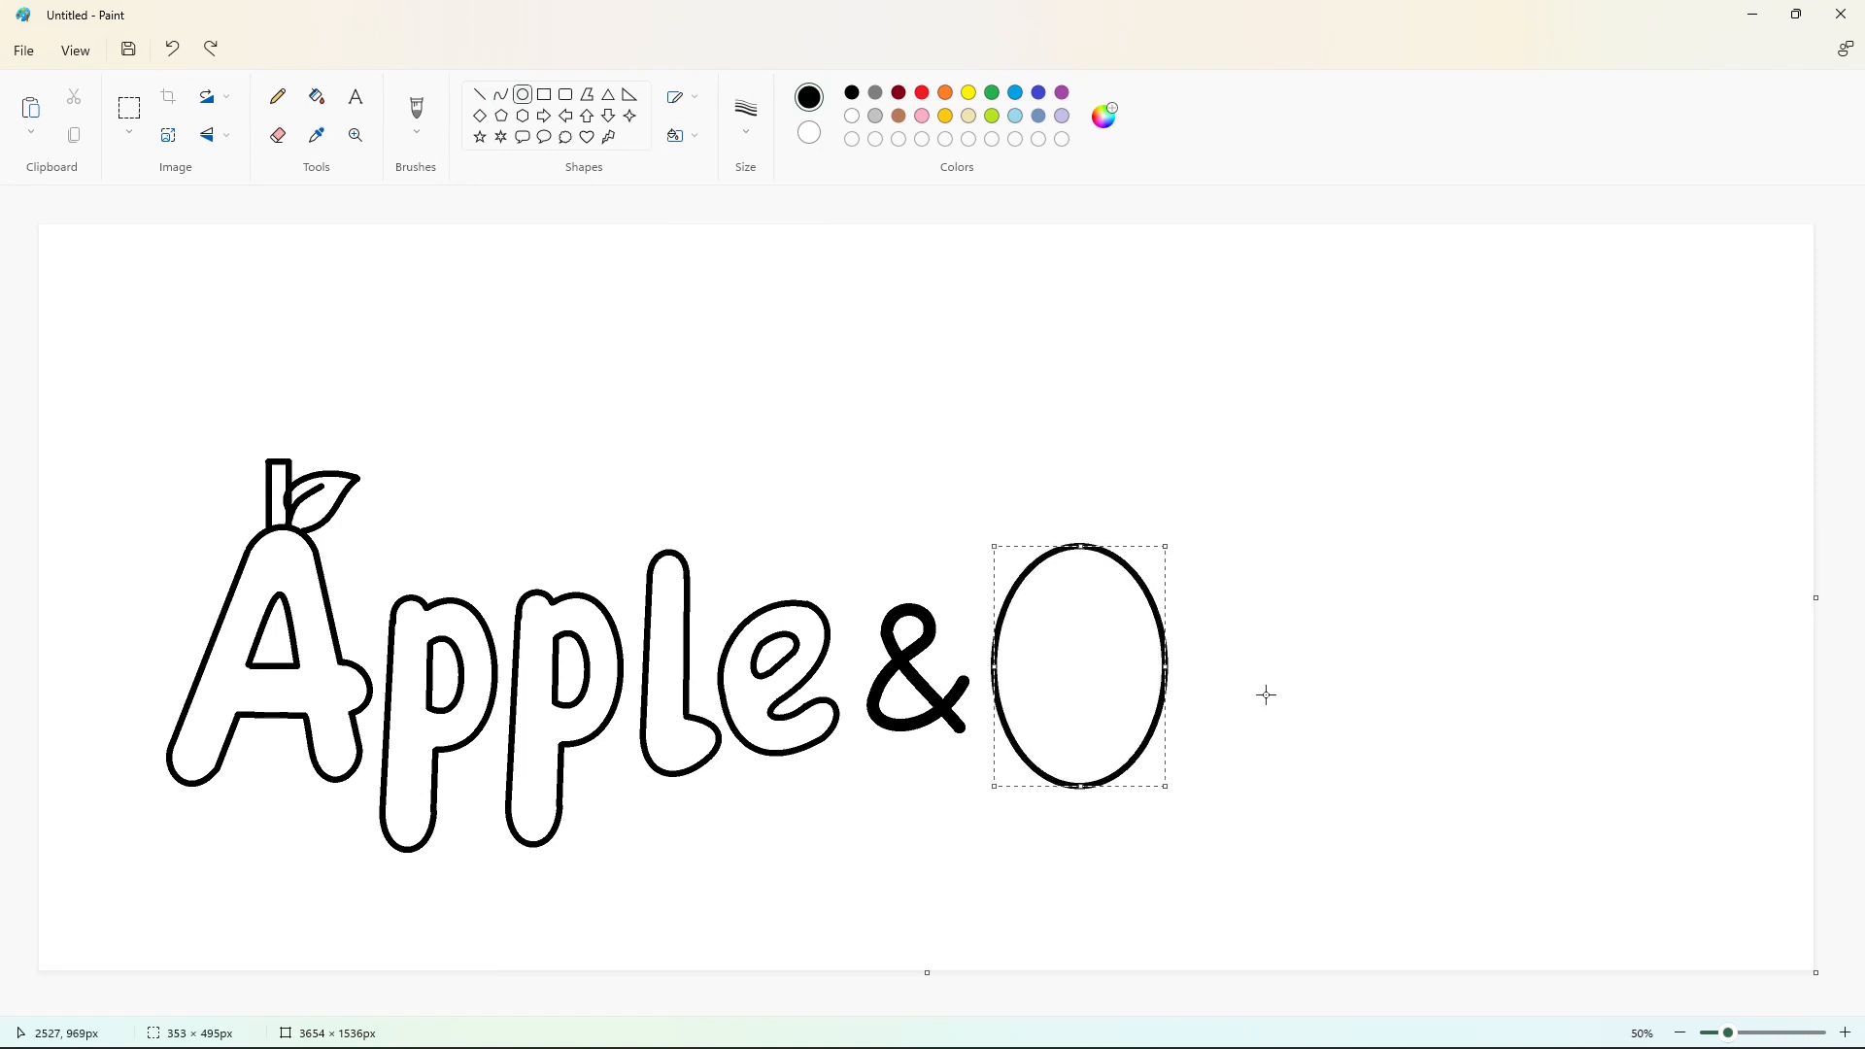
pyautogui.hotkey('ctrl', '+')
pyautogui.click(1358, 658)
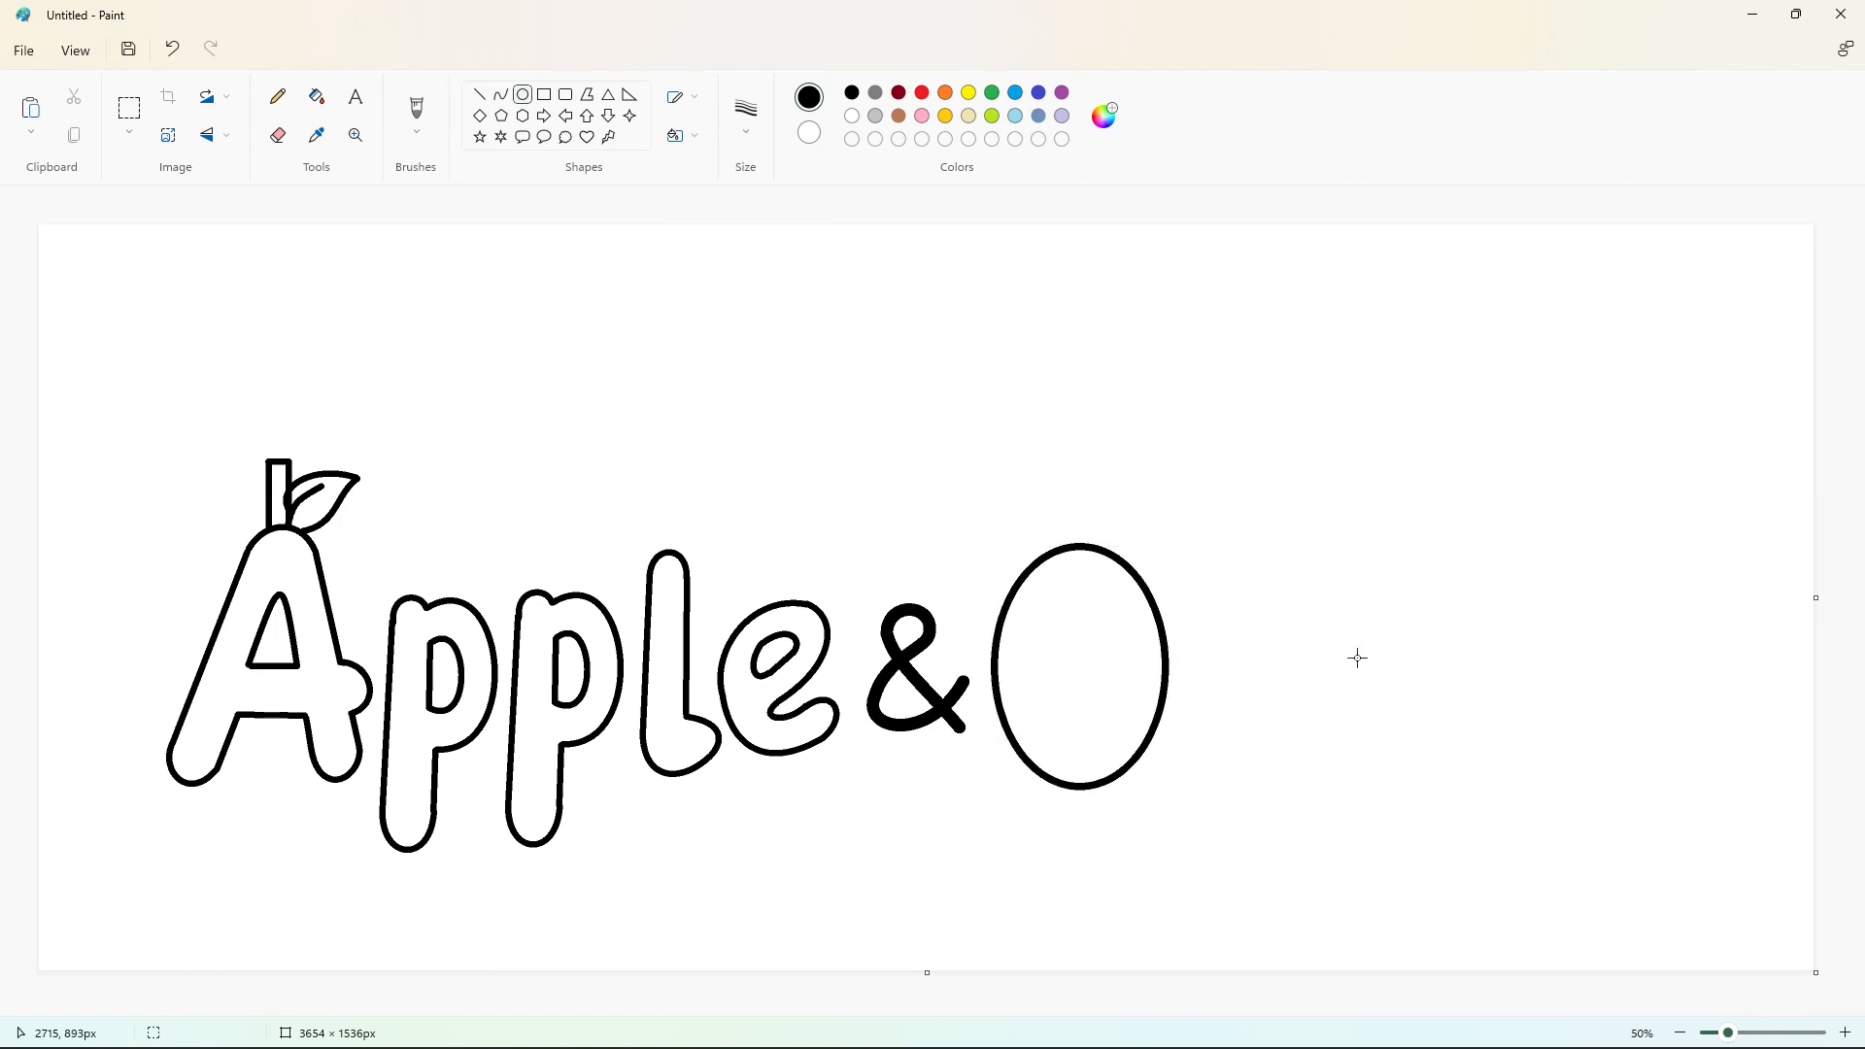
# - Draw a smaller upright oval centred inside the O as its inner hole
pyautogui.moveTo(1057, 603); pyautogui.dragTo(1120, 732)
pyautogui.moveTo(1087, 669); pyautogui.dragTo(1082, 665)
pyautogui.click(757, 330)
# - Draw two rounded leaves sprouting from the top of the O, one leaning left and one leaning right
pyautogui.click(501, 95)
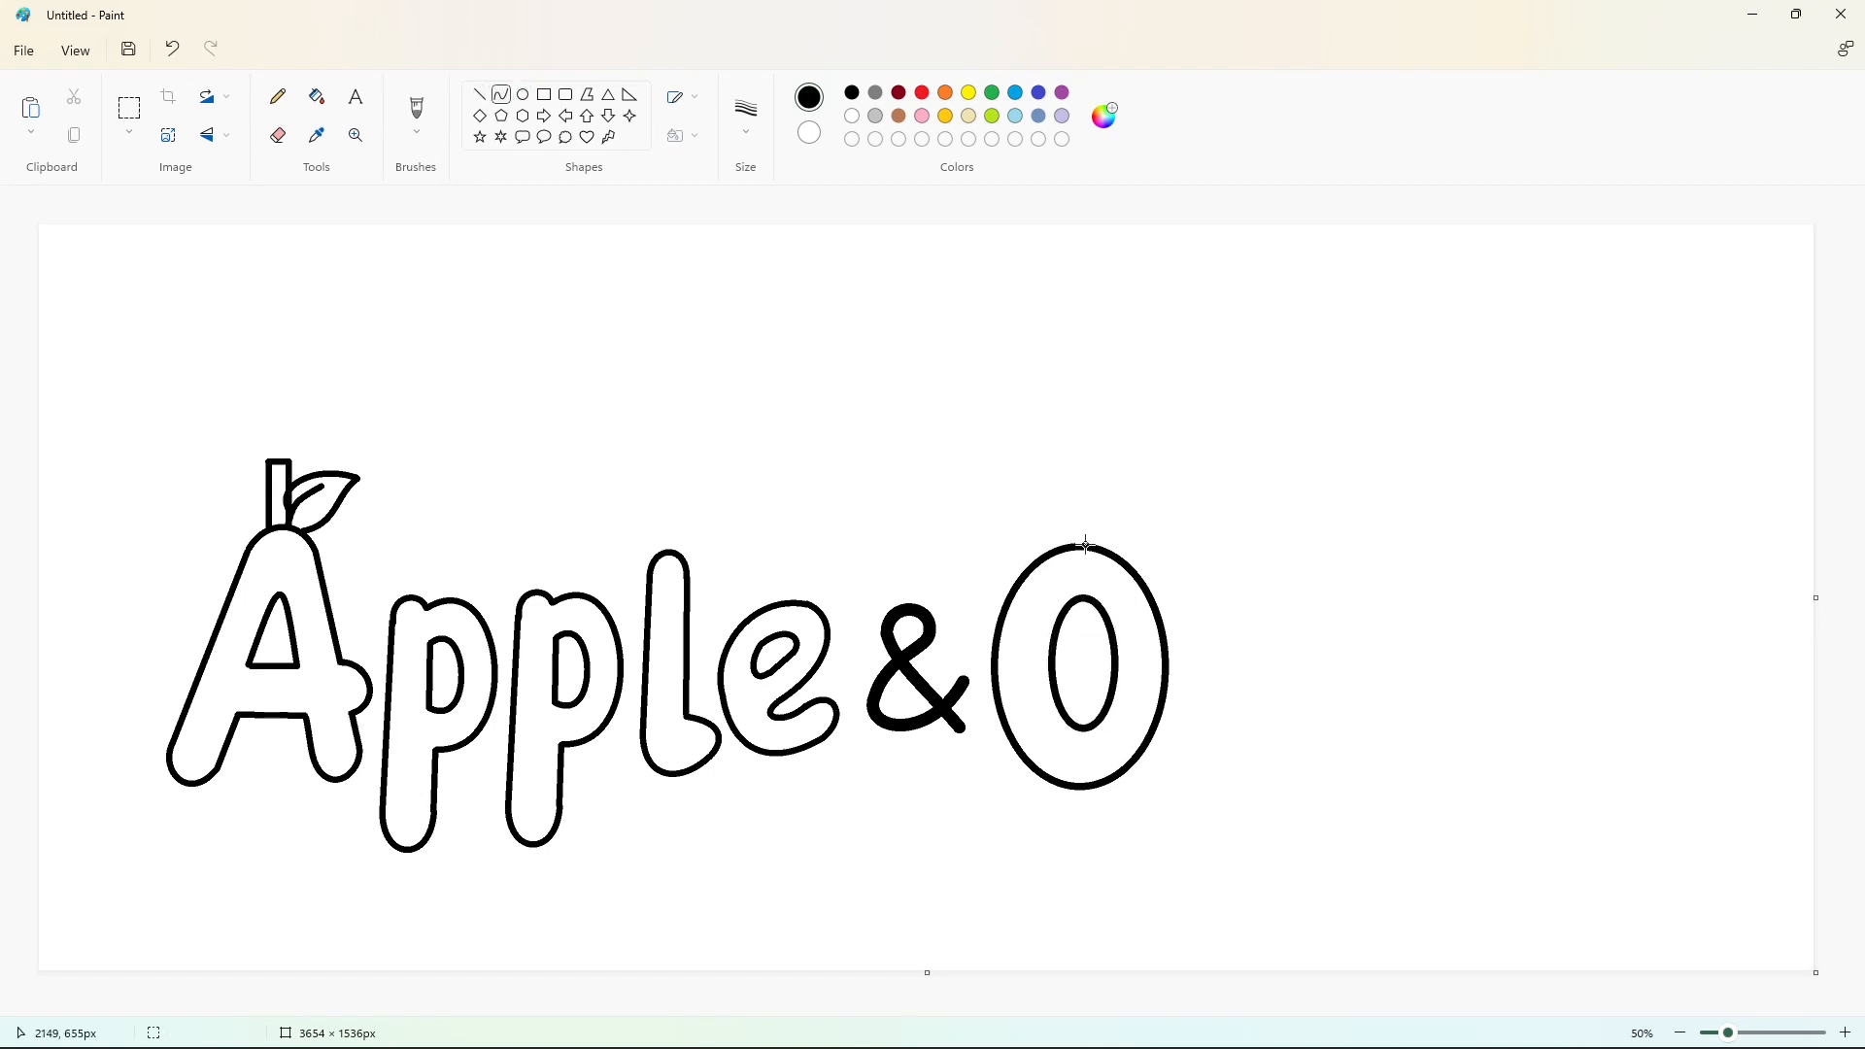
pyautogui.moveTo(1090, 544); pyautogui.dragTo(1041, 465)
pyautogui.moveTo(1067, 502)
pyautogui.mouseDown()
pyautogui.moveTo(1088, 511)
pyautogui.moveTo(1082, 457)
pyautogui.moveTo(1036, 457)
pyautogui.moveTo(1006, 515)
pyautogui.moveTo(1057, 546)
pyautogui.mouseUp()
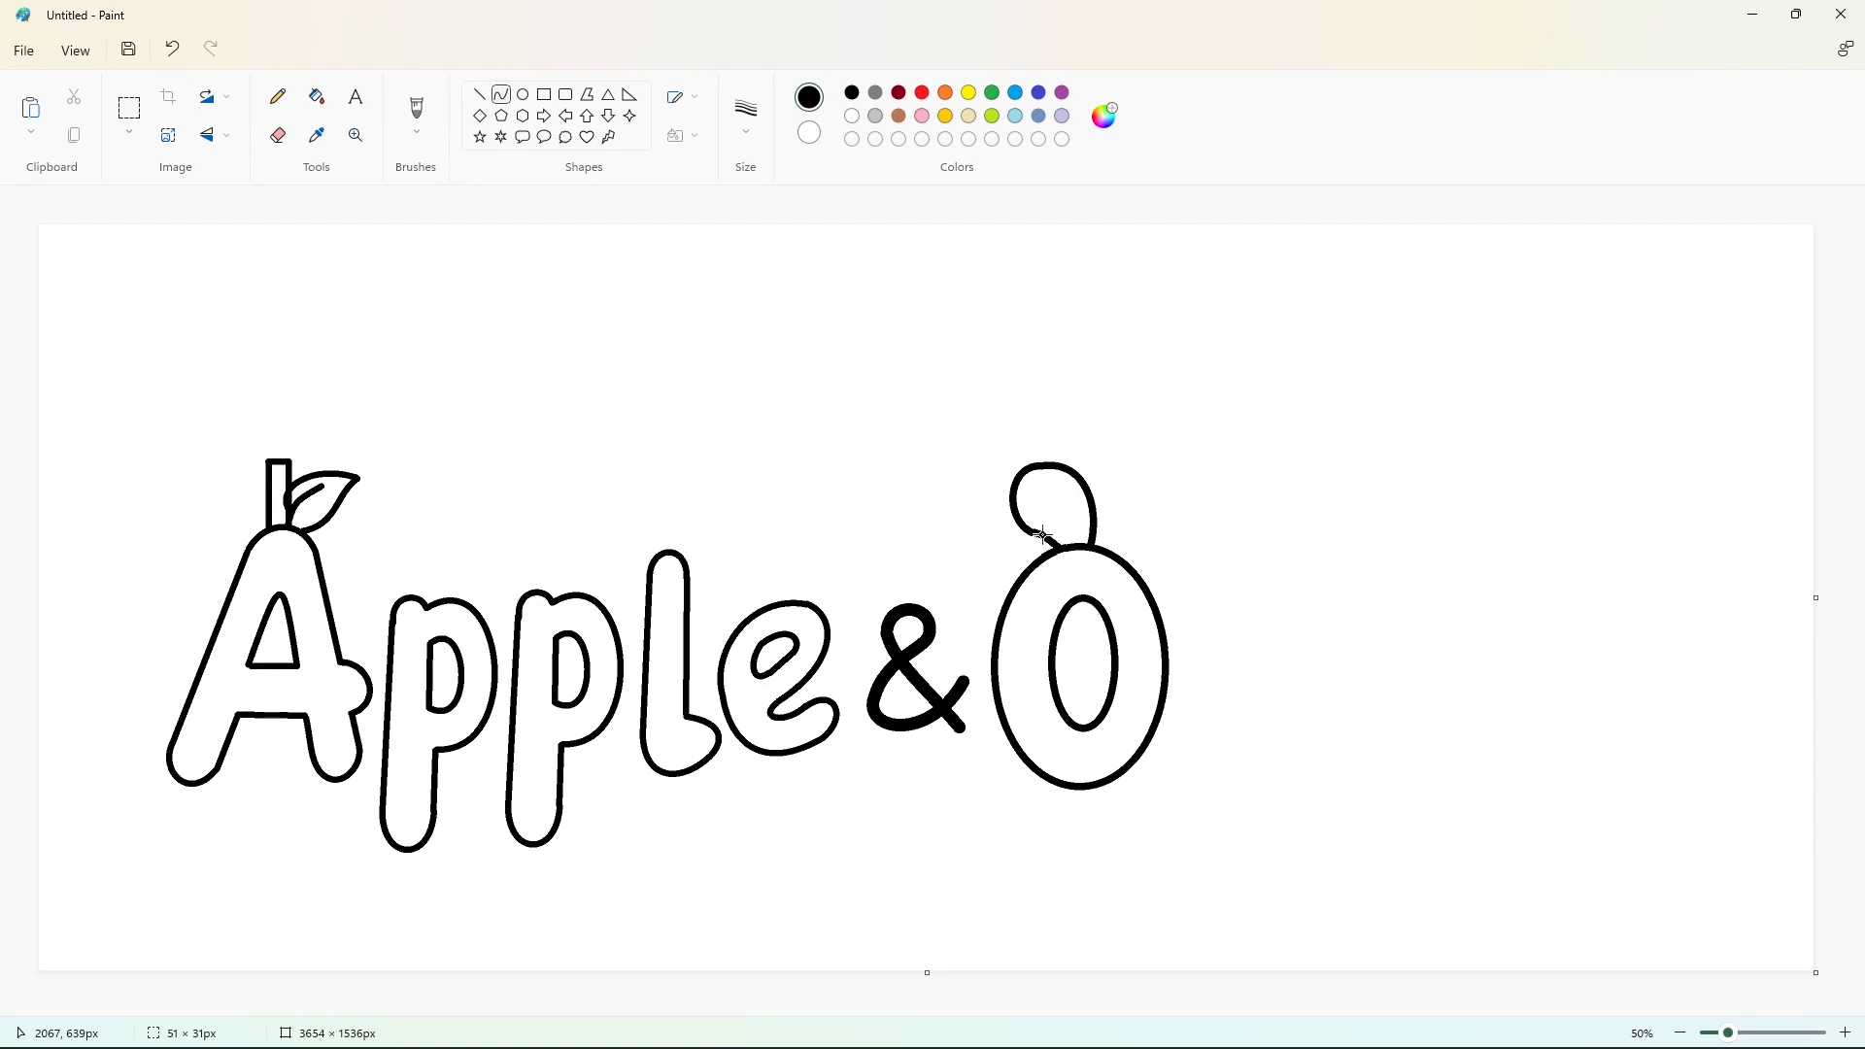
pyautogui.moveTo(1084, 482); pyautogui.dragTo(1168, 509)
pyautogui.moveTo(1141, 487); pyautogui.dragTo(1140, 437)
pyautogui.moveTo(1161, 464)
pyautogui.mouseDown()
pyautogui.moveTo(1183, 470)
pyautogui.moveTo(1110, 548)
pyautogui.moveTo(1158, 532)
pyautogui.moveTo(1119, 527)
pyautogui.mouseUp()
pyautogui.click(1251, 518)
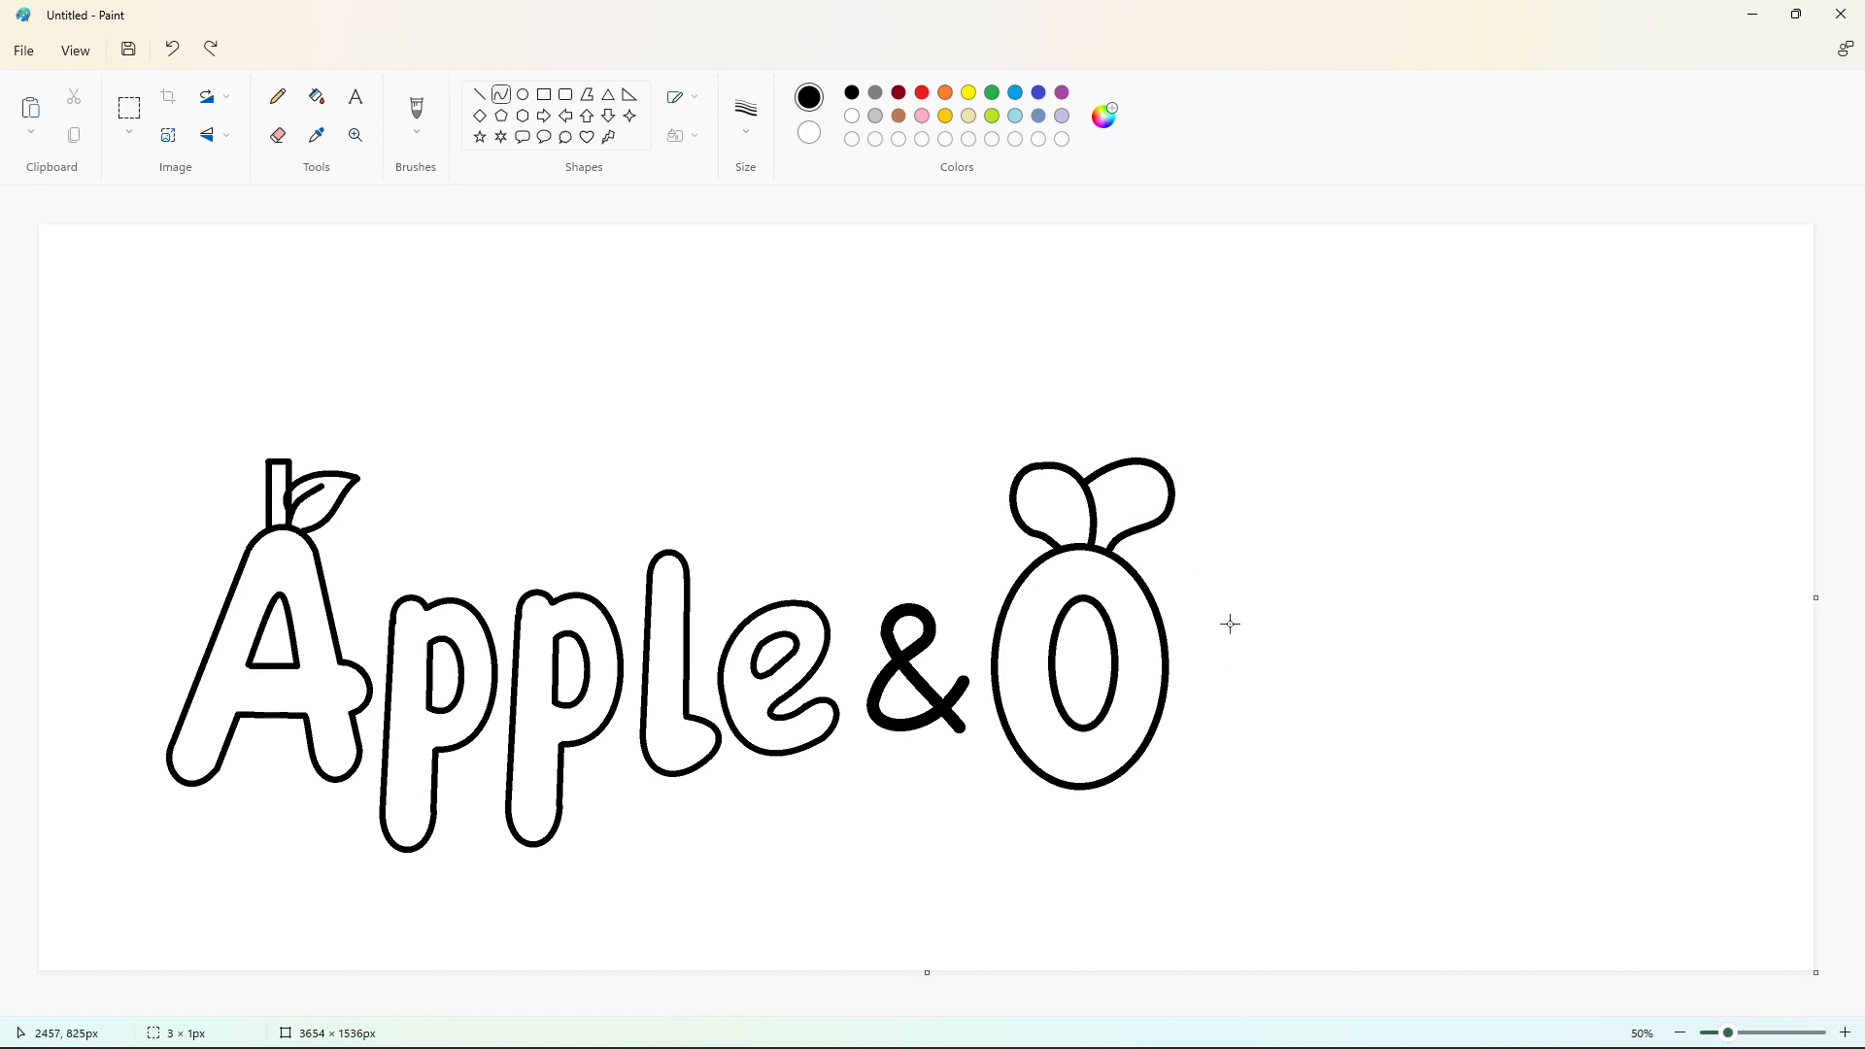
# - Outline the left edge, humped top and outer right edge of a lowercase n after the O
pyautogui.moveTo(1186, 633); pyautogui.dragTo(1182, 752)
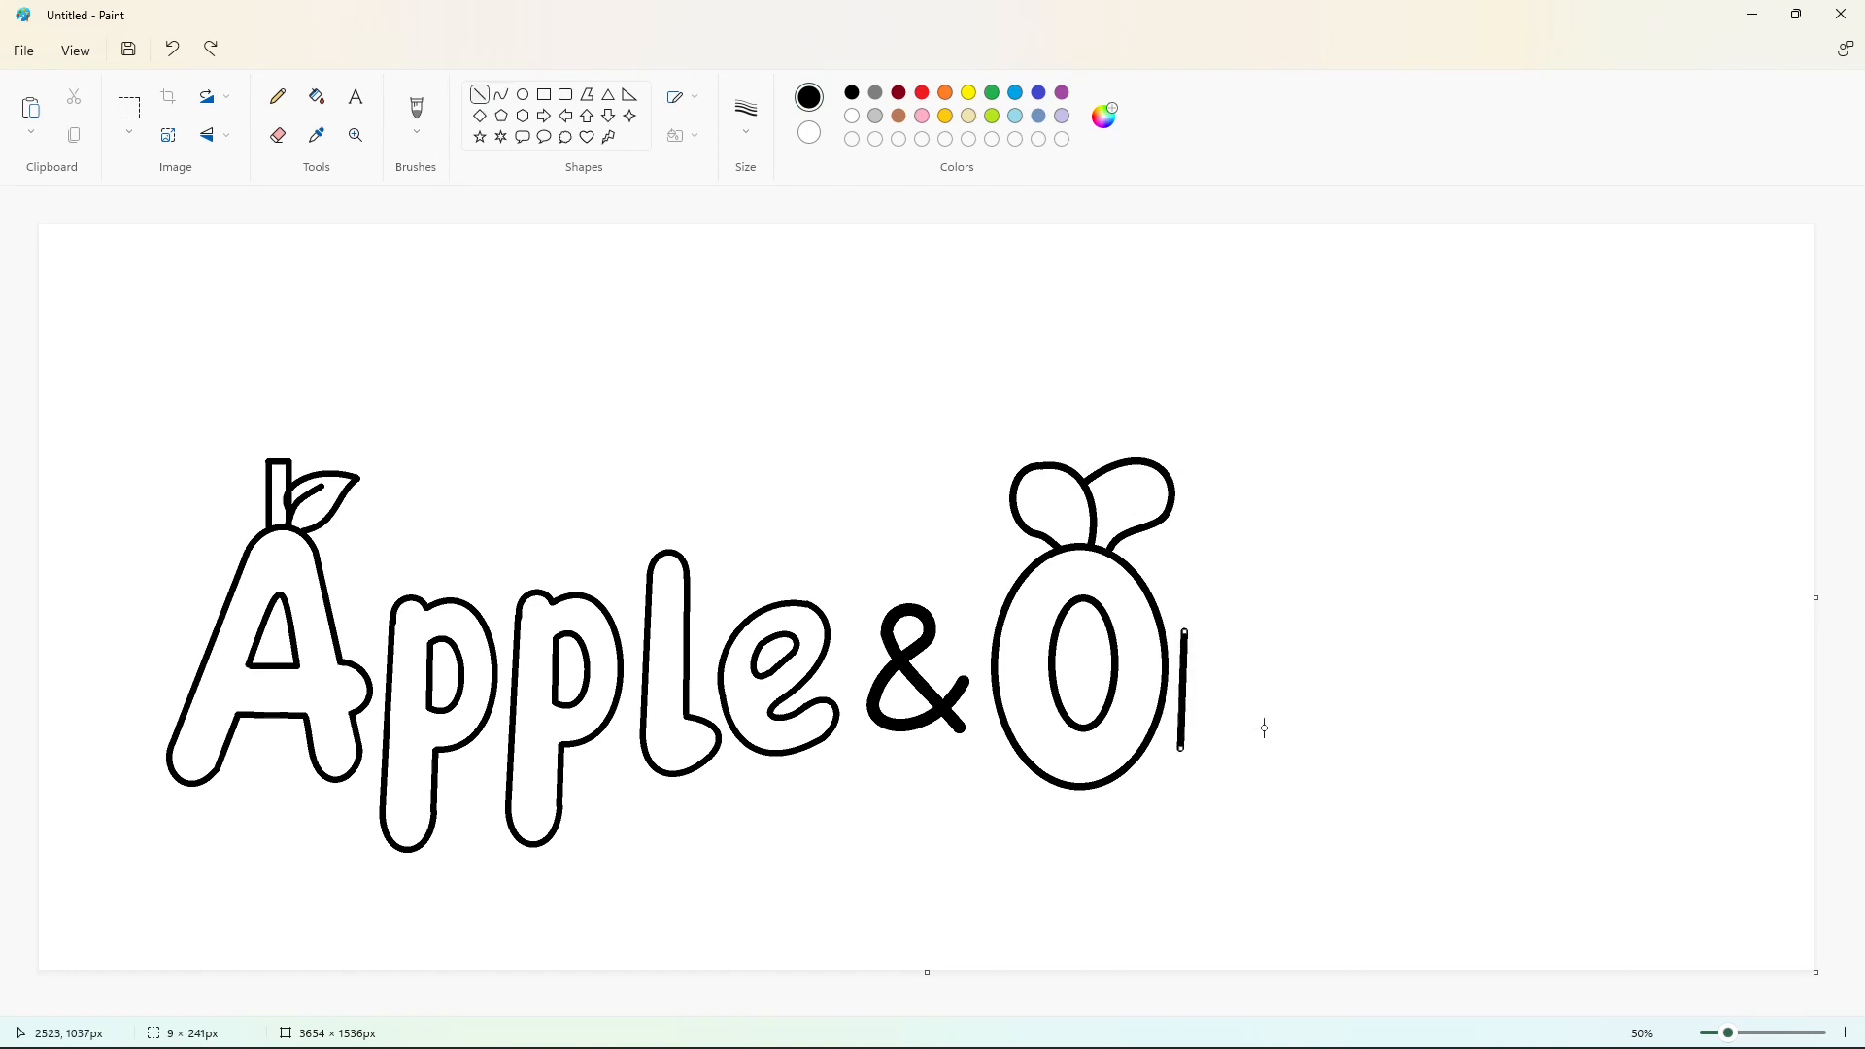
pyautogui.moveTo(1184, 631); pyautogui.dragTo(1222, 619)
pyautogui.moveTo(1198, 618)
pyautogui.mouseDown()
pyautogui.moveTo(1207, 600)
pyautogui.moveTo(1306, 747)
pyautogui.mouseUp()
pyautogui.moveTo(1276, 600)
pyautogui.mouseDown()
pyautogui.moveTo(1280, 579)
pyautogui.moveTo(1312, 636)
pyautogui.moveTo(1303, 665)
pyautogui.moveTo(1267, 589)
pyautogui.mouseUp()
pyautogui.hotkey('ctrl', 'z')
pyautogui.moveTo(1284, 609); pyautogui.dragTo(1309, 752)
# - Complete the n with its inner edges, inner arch and rounded ends at the bottom of both legs
pyautogui.click(480, 95)
pyautogui.moveTo(1181, 749)
pyautogui.mouseDown()
pyautogui.moveTo(1228, 749)
pyautogui.moveTo(1184, 785)
pyautogui.moveTo(1228, 782)
pyautogui.moveTo(1225, 673)
pyautogui.moveTo(1263, 667)
pyautogui.mouseUp()
pyautogui.click(1312, 833)
pyautogui.click(483, 95)
pyautogui.click(1332, 675)
pyautogui.click(501, 95)
pyautogui.moveTo(1243, 662)
pyautogui.mouseDown()
pyautogui.moveTo(1230, 650)
pyautogui.moveTo(1263, 646)
pyautogui.moveTo(1262, 756)
pyautogui.moveTo(1305, 787)
pyautogui.mouseUp()
pyautogui.click(1399, 663)
pyautogui.click(480, 95)
pyautogui.click(1403, 720)
pyautogui.click(501, 94)
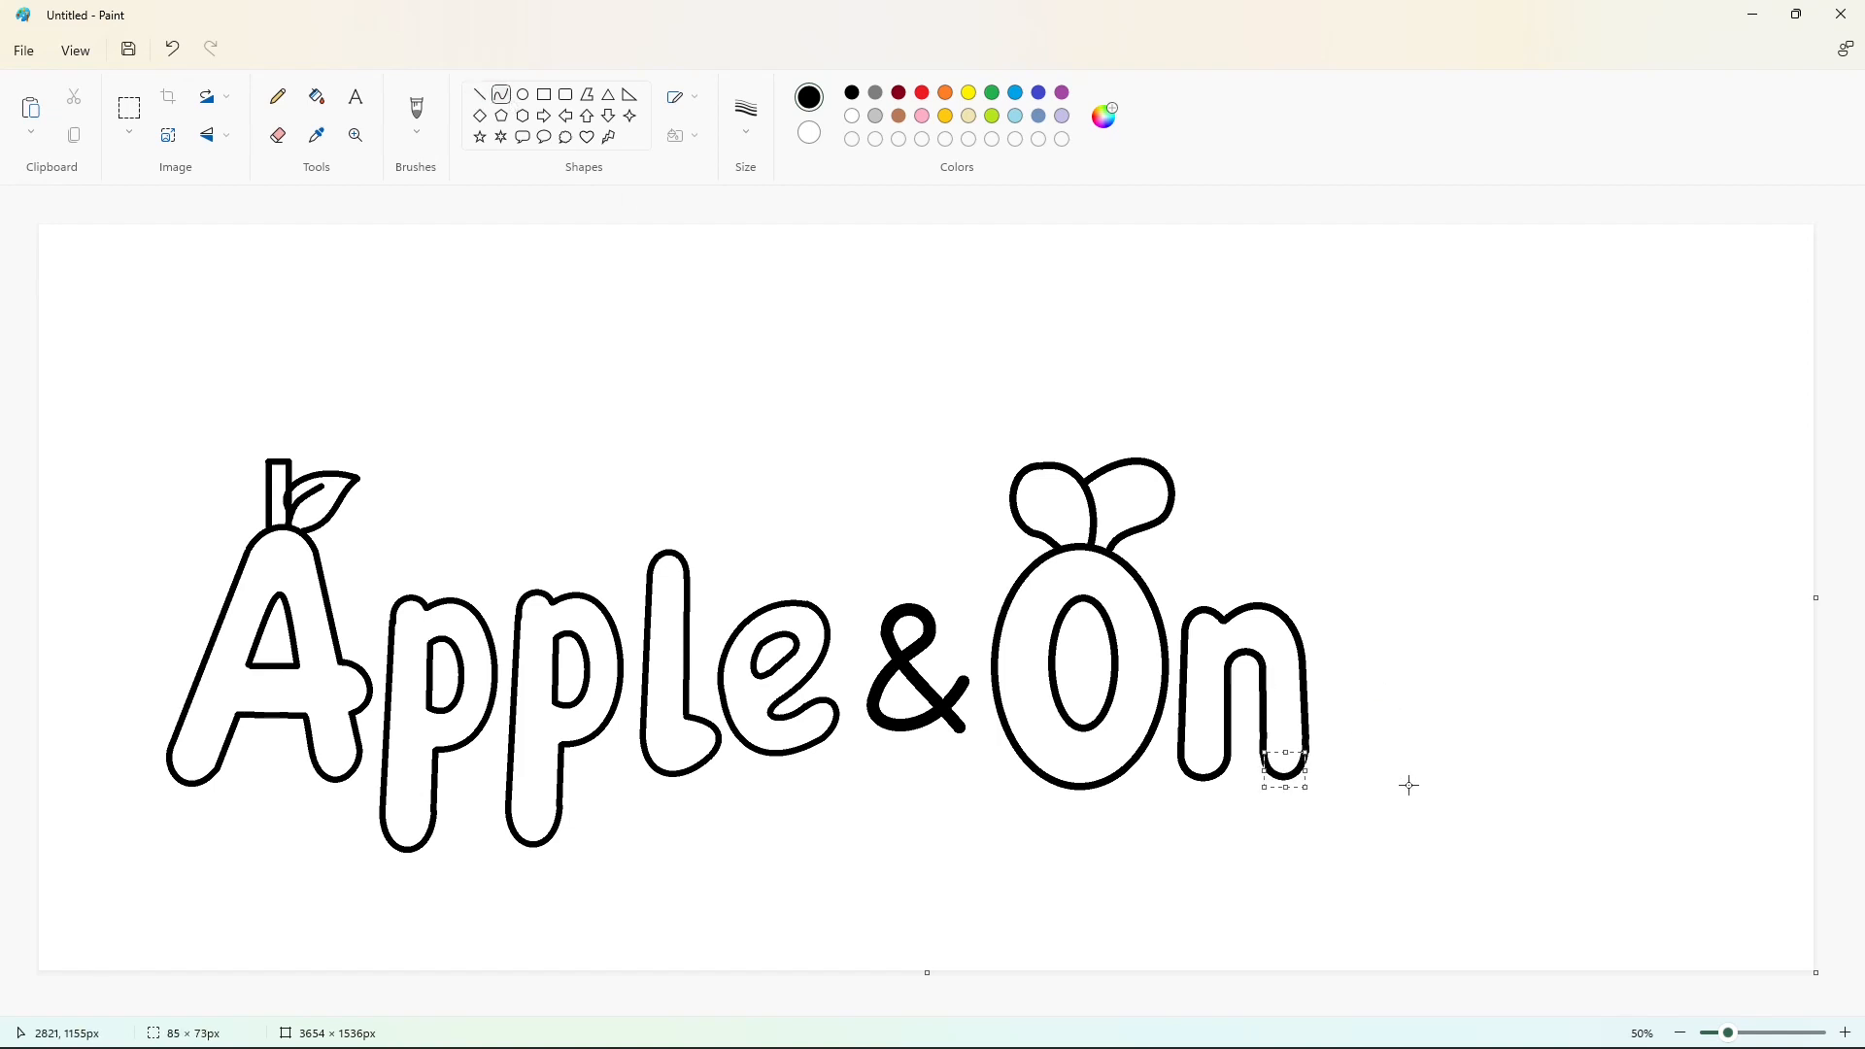
pyautogui.click(1408, 783)
# - Draw the i's stem after the n as a narrow upright bar with straight sides and a rounded top and bottom
pyautogui.click(479, 95)
pyautogui.moveTo(1330, 641); pyautogui.dragTo(1330, 754)
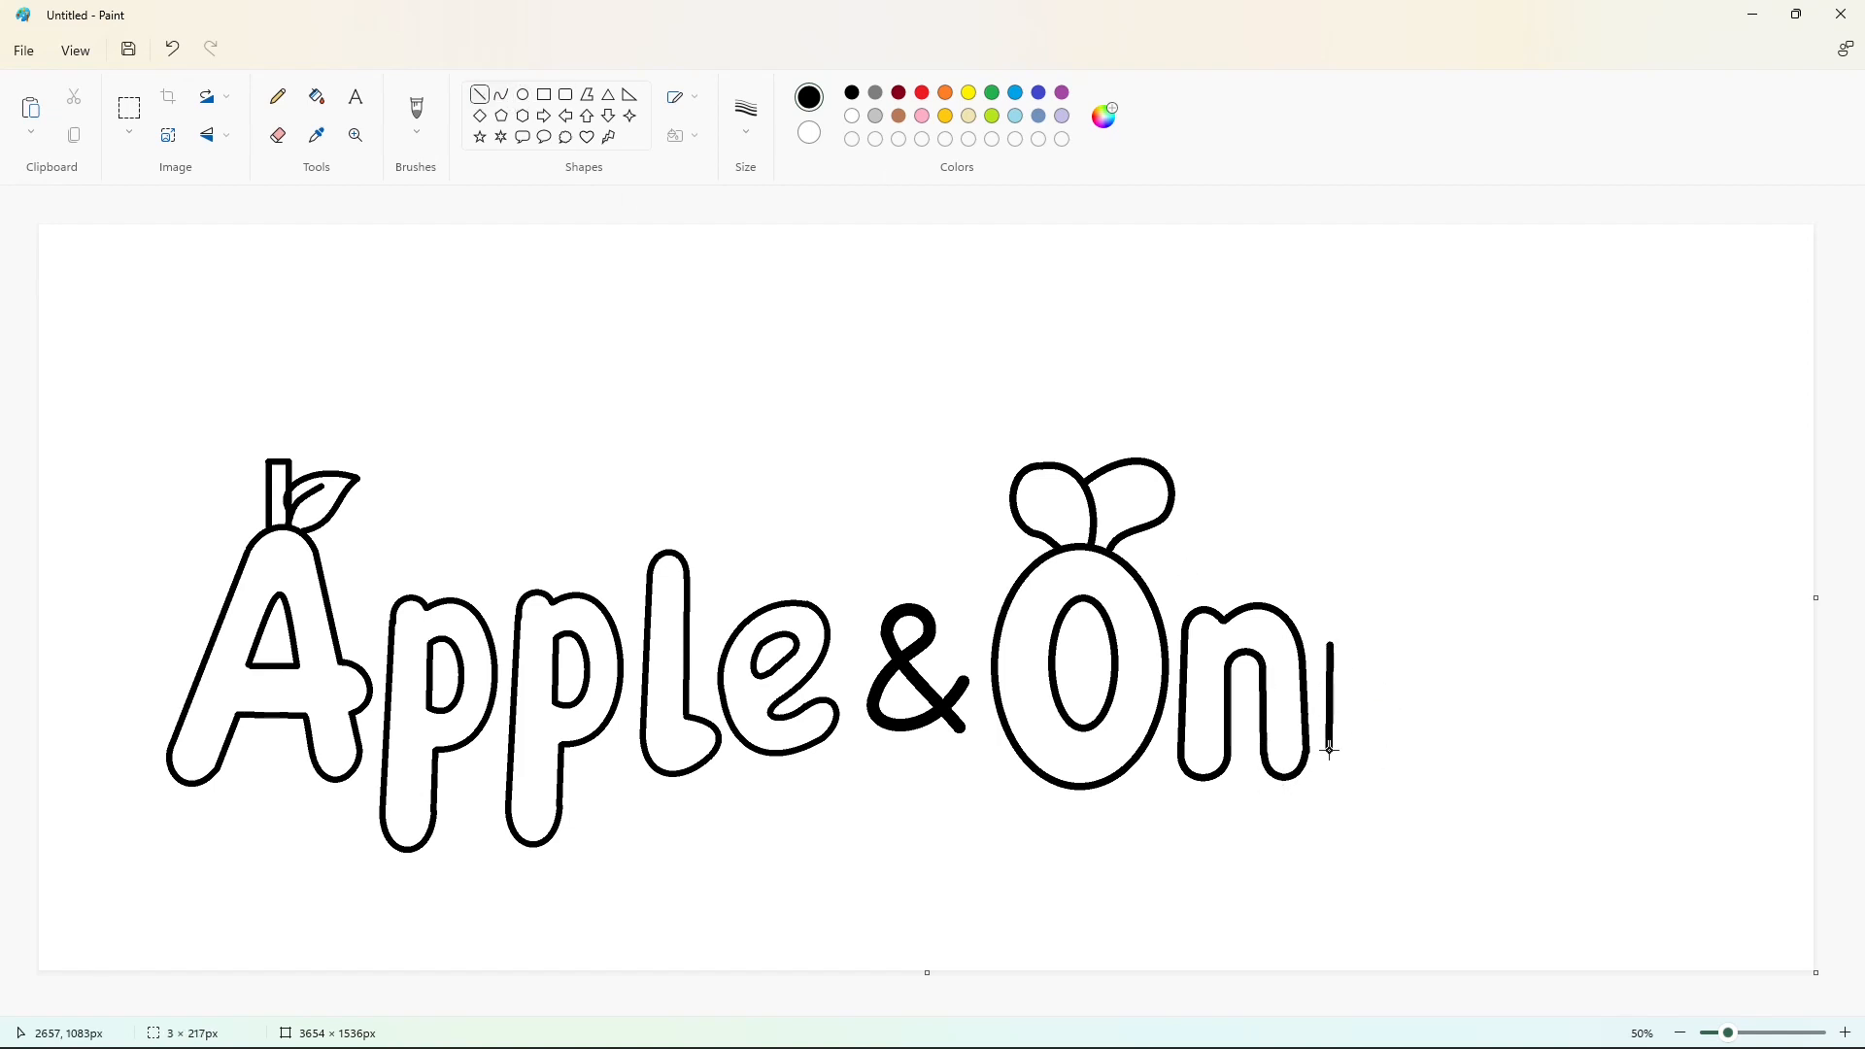
pyautogui.click(1424, 720)
pyautogui.click(501, 94)
pyautogui.moveTo(1330, 641)
pyautogui.mouseDown()
pyautogui.moveTo(1374, 666)
pyautogui.moveTo(1373, 632)
pyautogui.mouseUp()
pyautogui.click(1344, 631)
pyautogui.hotkey('ctrl', 'z')
pyautogui.click(1336, 627)
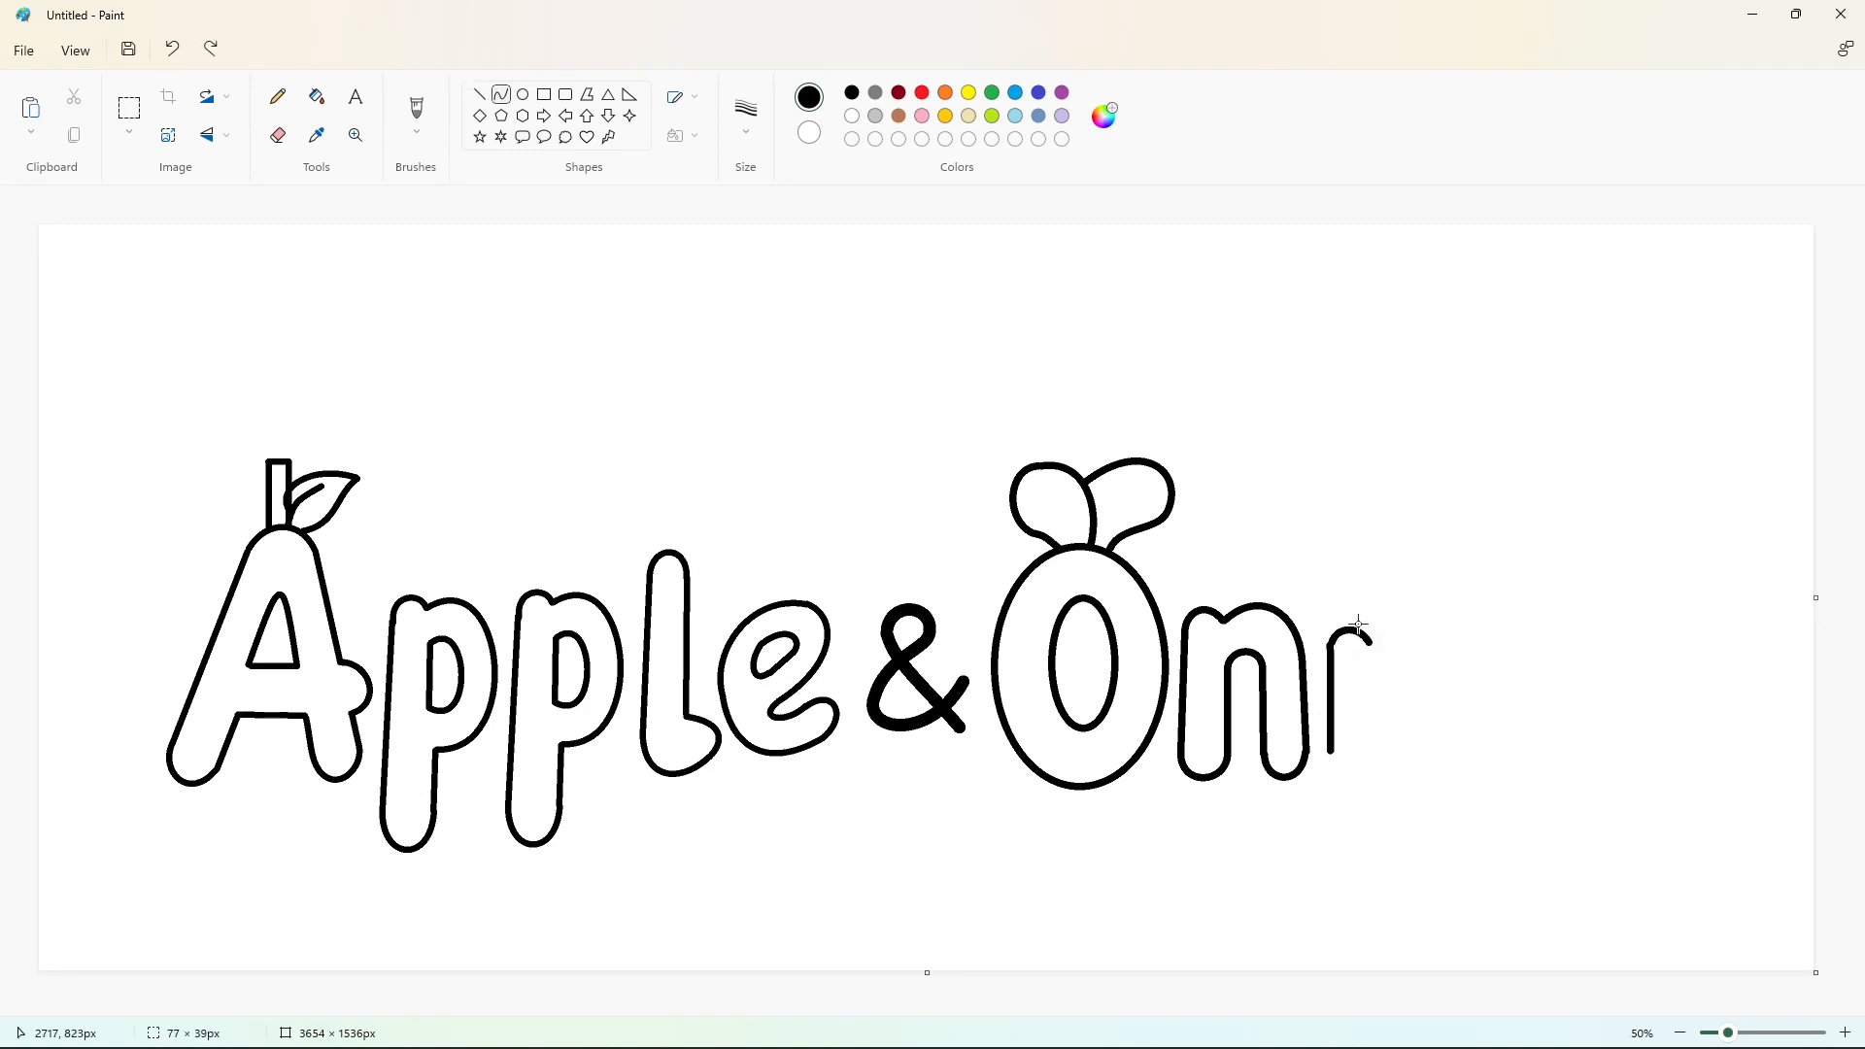
pyautogui.click(1373, 625)
pyautogui.click(1456, 624)
pyautogui.moveTo(1370, 641); pyautogui.dragTo(1370, 753)
pyautogui.click(1331, 784)
pyautogui.click(1364, 784)
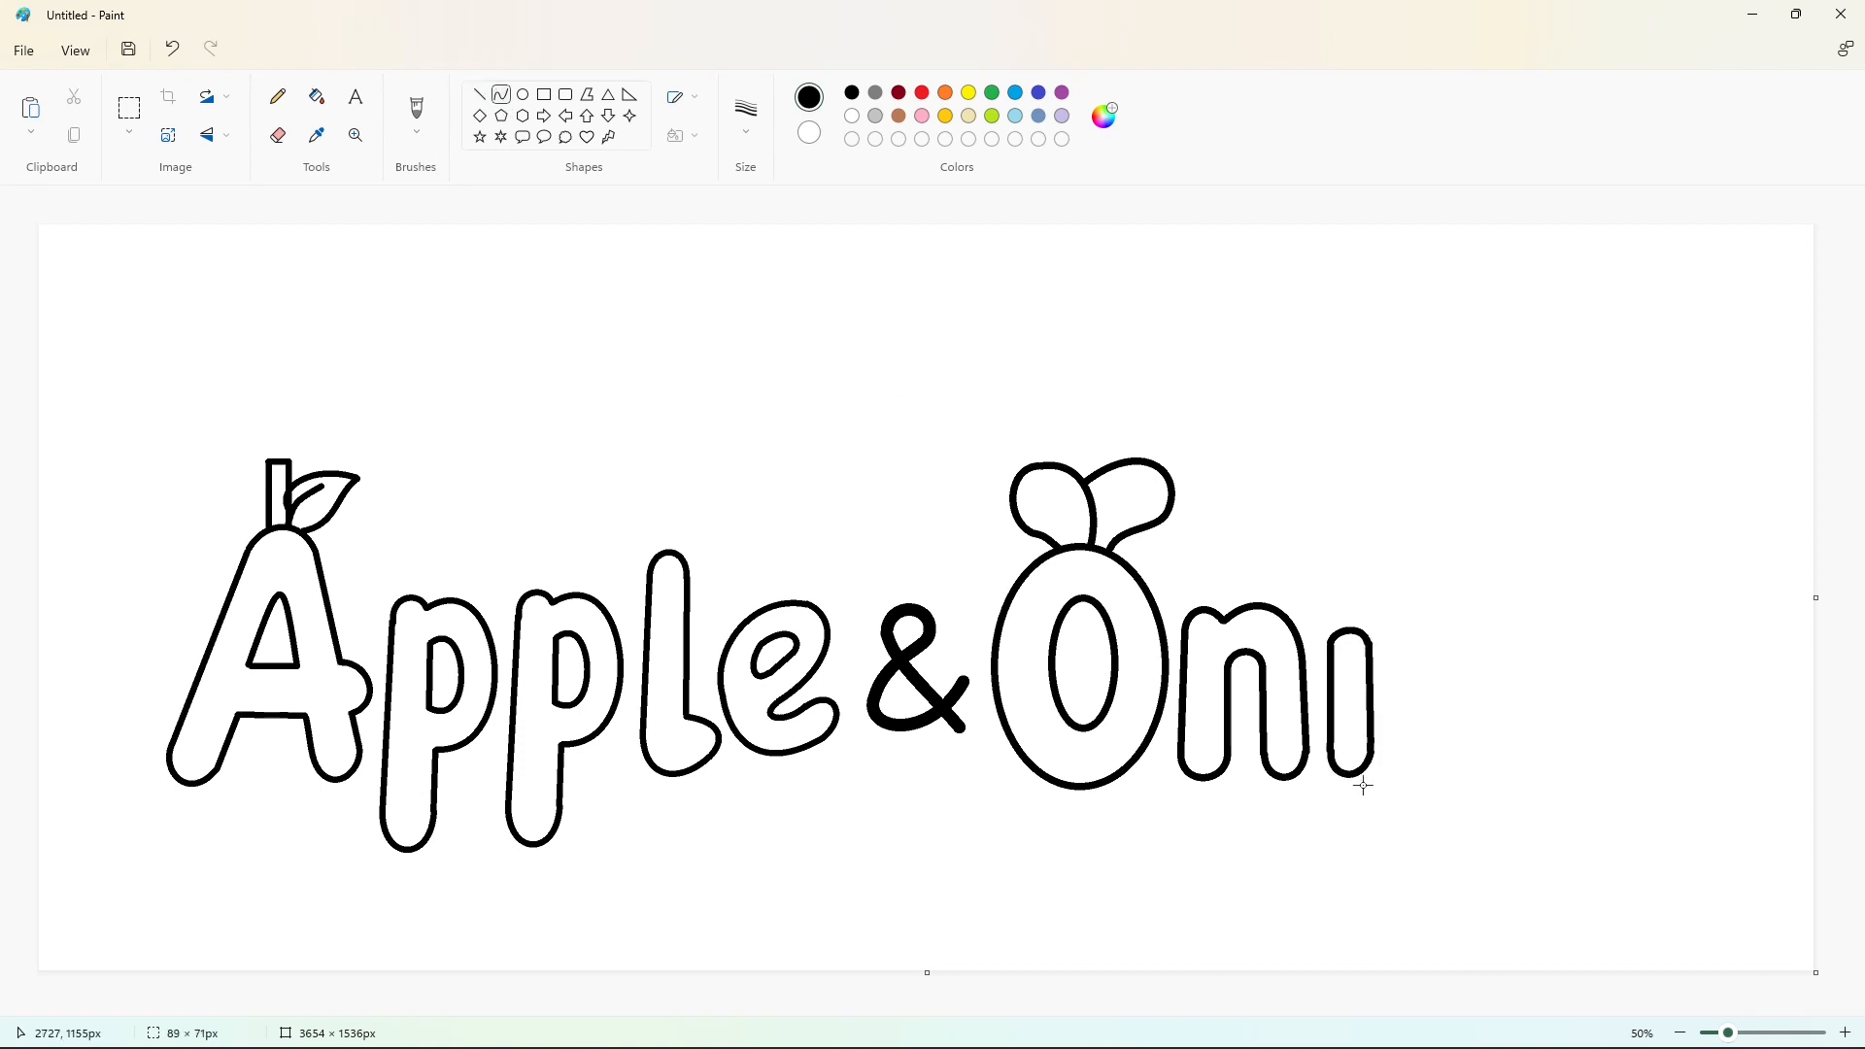
# - Draw a small circle above the i as its dot, and an o beside it from two concentric upright ovals
pyautogui.click(527, 95)
pyautogui.moveTo(1323, 563); pyautogui.dragTo(1501, 774)
pyautogui.moveTo(1497, 708); pyautogui.dragTo(1505, 708)
pyautogui.moveTo(1449, 638); pyautogui.dragTo(1450, 630)
pyautogui.moveTo(1449, 774); pyautogui.dragTo(1450, 777)
pyautogui.click(1472, 802)
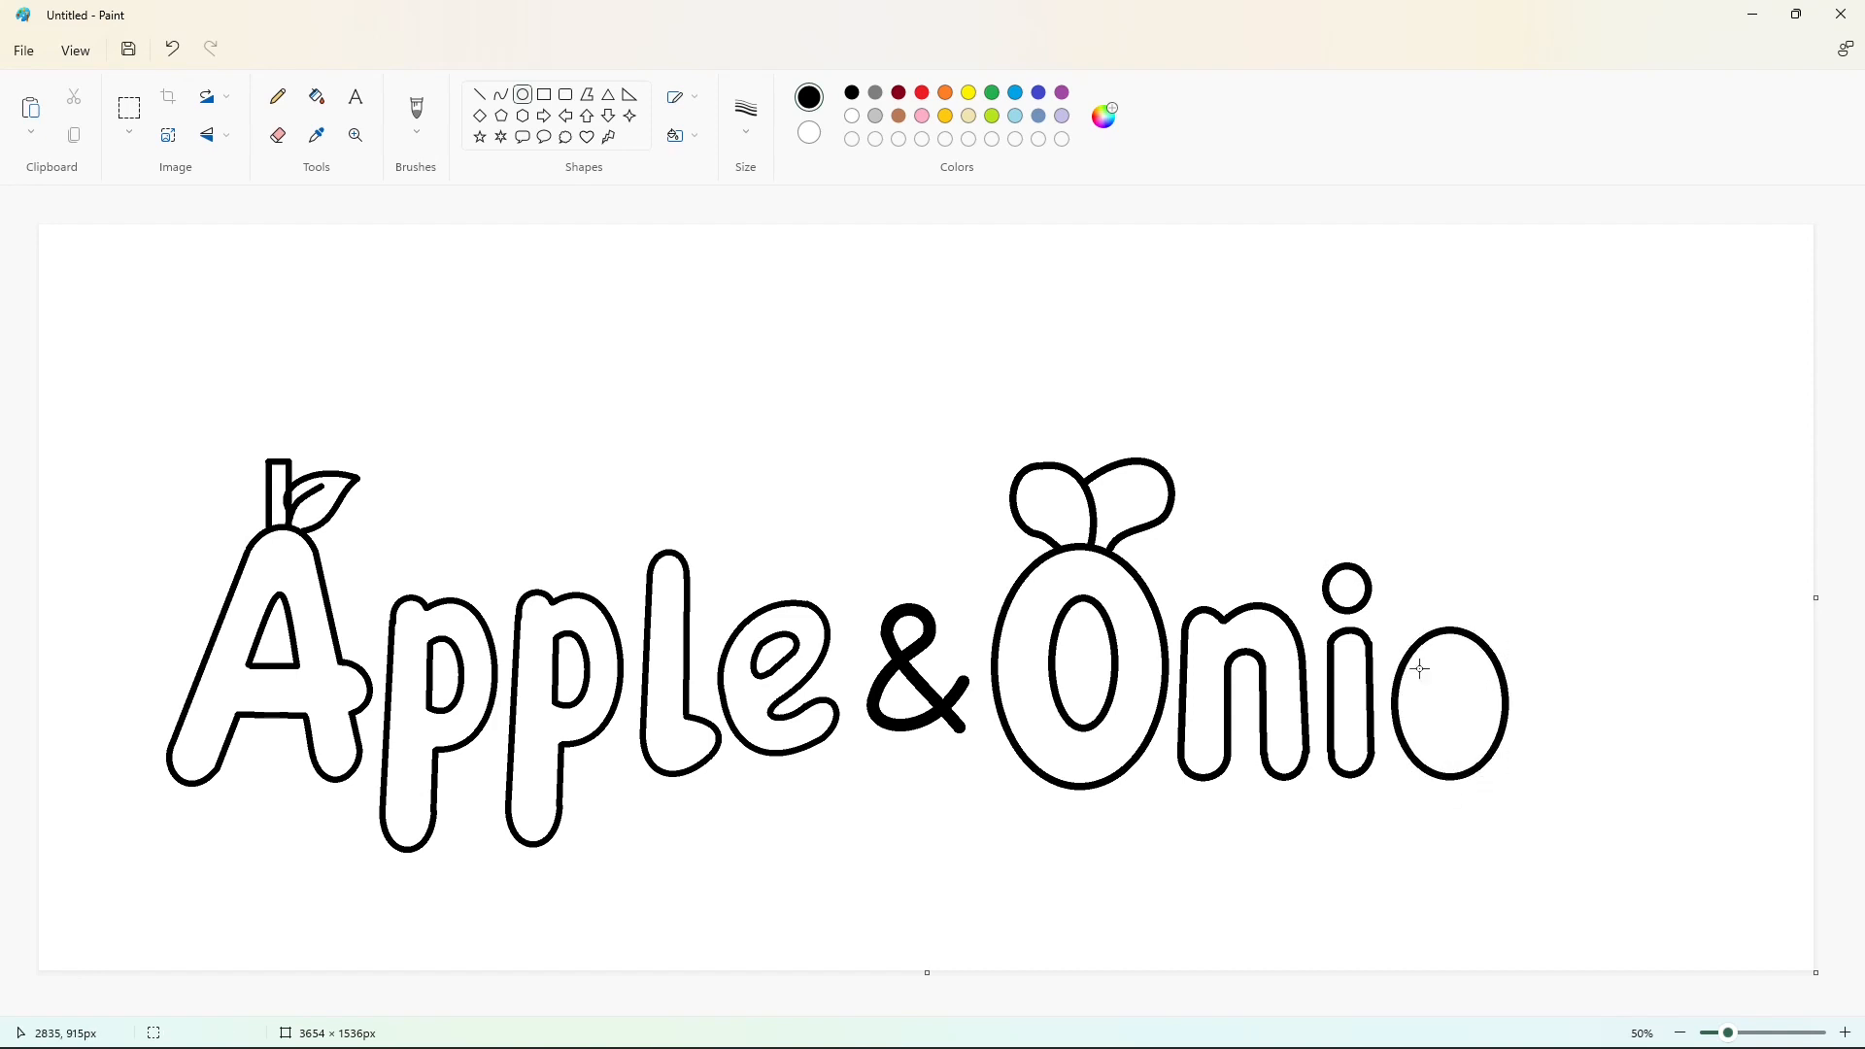
pyautogui.moveTo(1430, 666); pyautogui.dragTo(1475, 736)
pyautogui.click(1625, 736)
# - Copy the lowercase n and place the duplicate after the o to finish the word Onion
pyautogui.click(129, 108)
pyautogui.moveTo(1182, 579); pyautogui.dragTo(1317, 825)
pyautogui.click(1207, 508)
pyautogui.hotkey('ctrl', 'c')
pyautogui.hotkey('ctrl', 'v')
pyautogui.moveTo(112, 370); pyautogui.dragTo(1584, 709)
pyautogui.click(1363, 500)
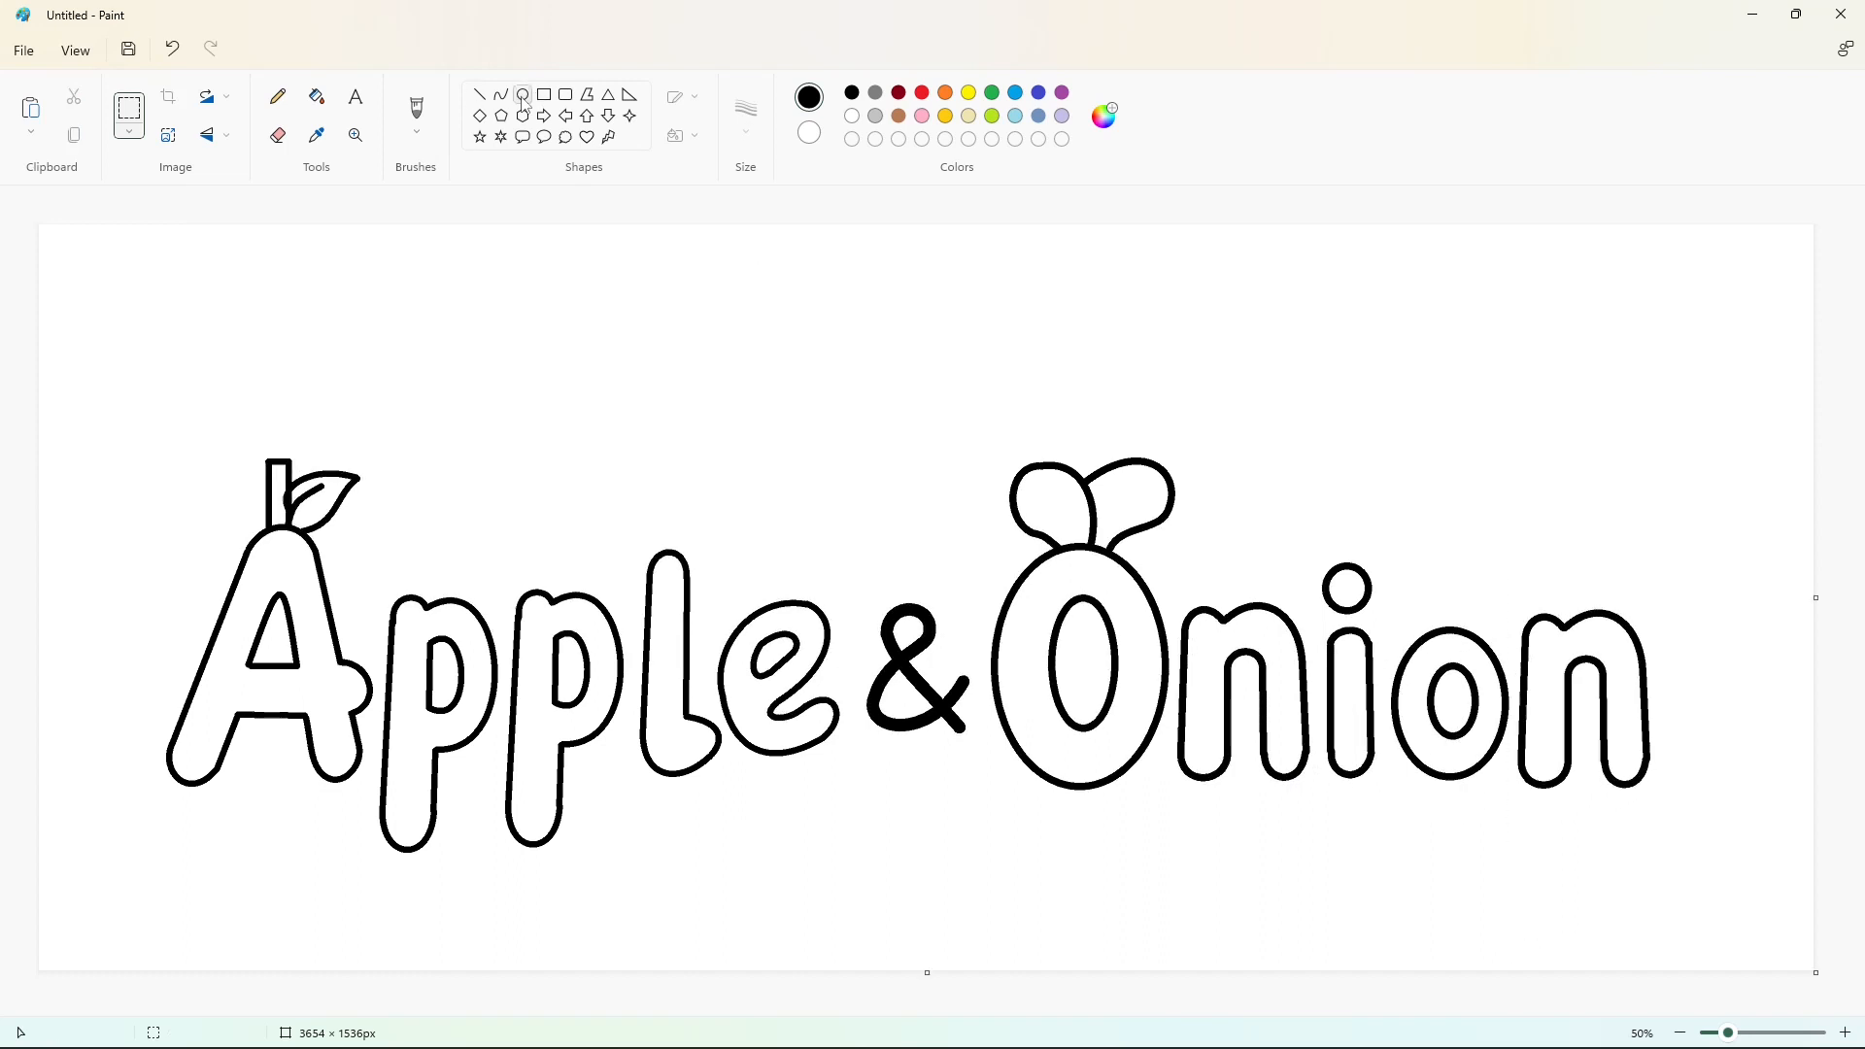
# - Draw two concentric thin-lined circles above the ampersand, with short diagonals joining them on the right to form a C
pyautogui.click(525, 97)
pyautogui.moveTo(809, 485); pyautogui.dragTo(889, 563)
pyautogui.moveTo(808, 524)
pyautogui.mouseDown()
pyautogui.moveTo(888, 526)
pyautogui.moveTo(866, 538)
pyautogui.mouseUp()
pyautogui.click(992, 531)
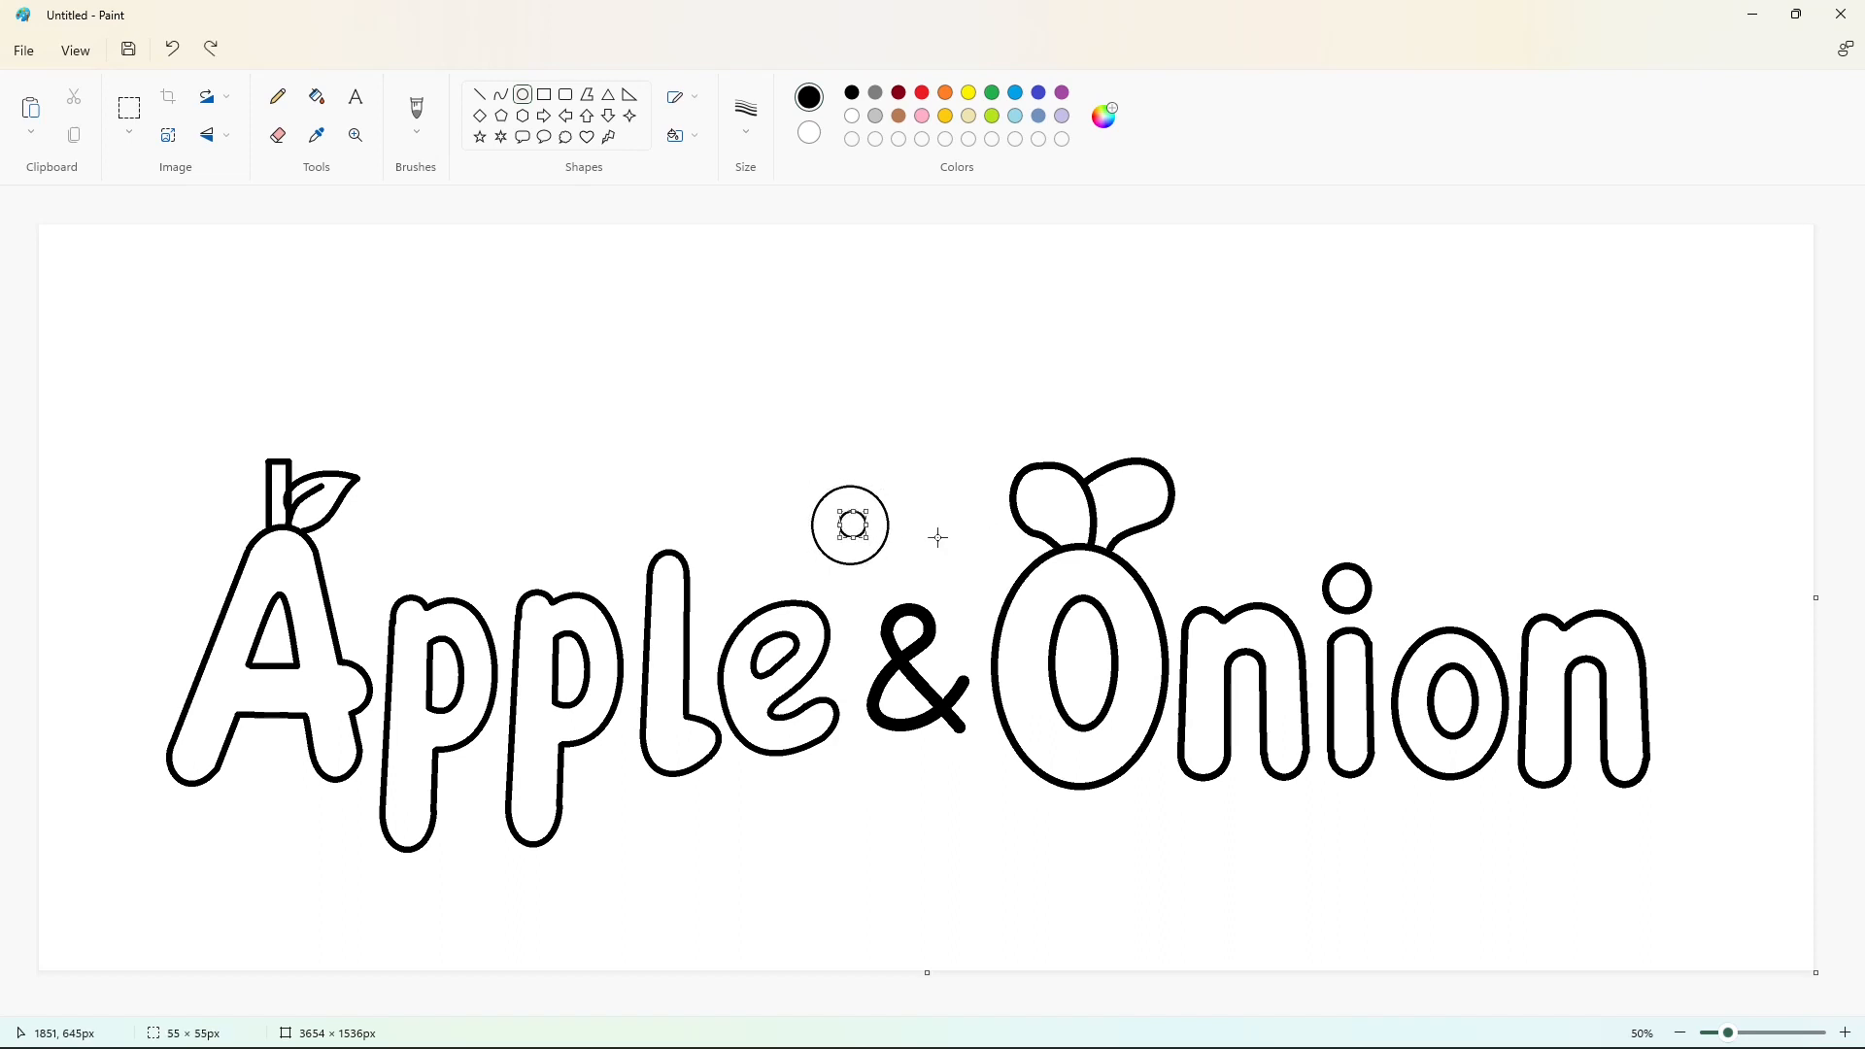
pyautogui.press('Up')
pyautogui.press('Up')
pyautogui.click(936, 537)
pyautogui.click(481, 95)
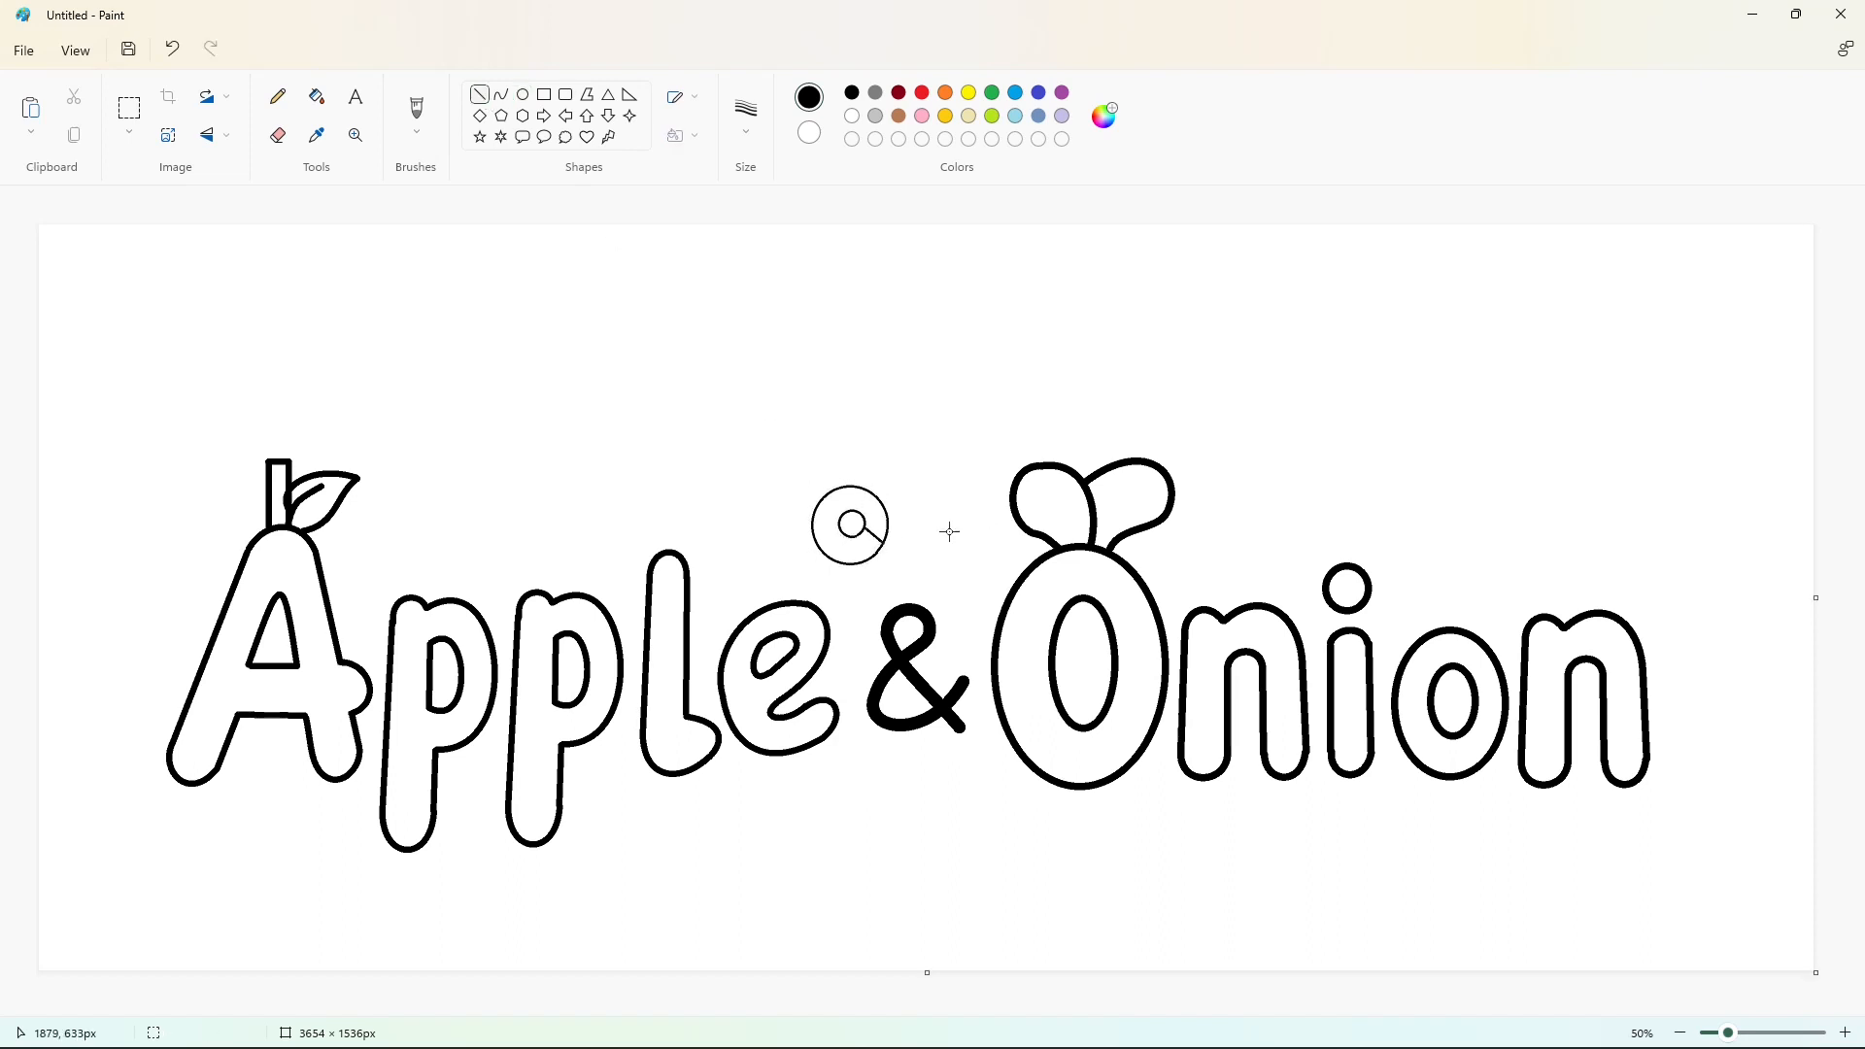
pyautogui.click(544, 94)
pyautogui.moveTo(803, 483); pyautogui.dragTo(891, 565)
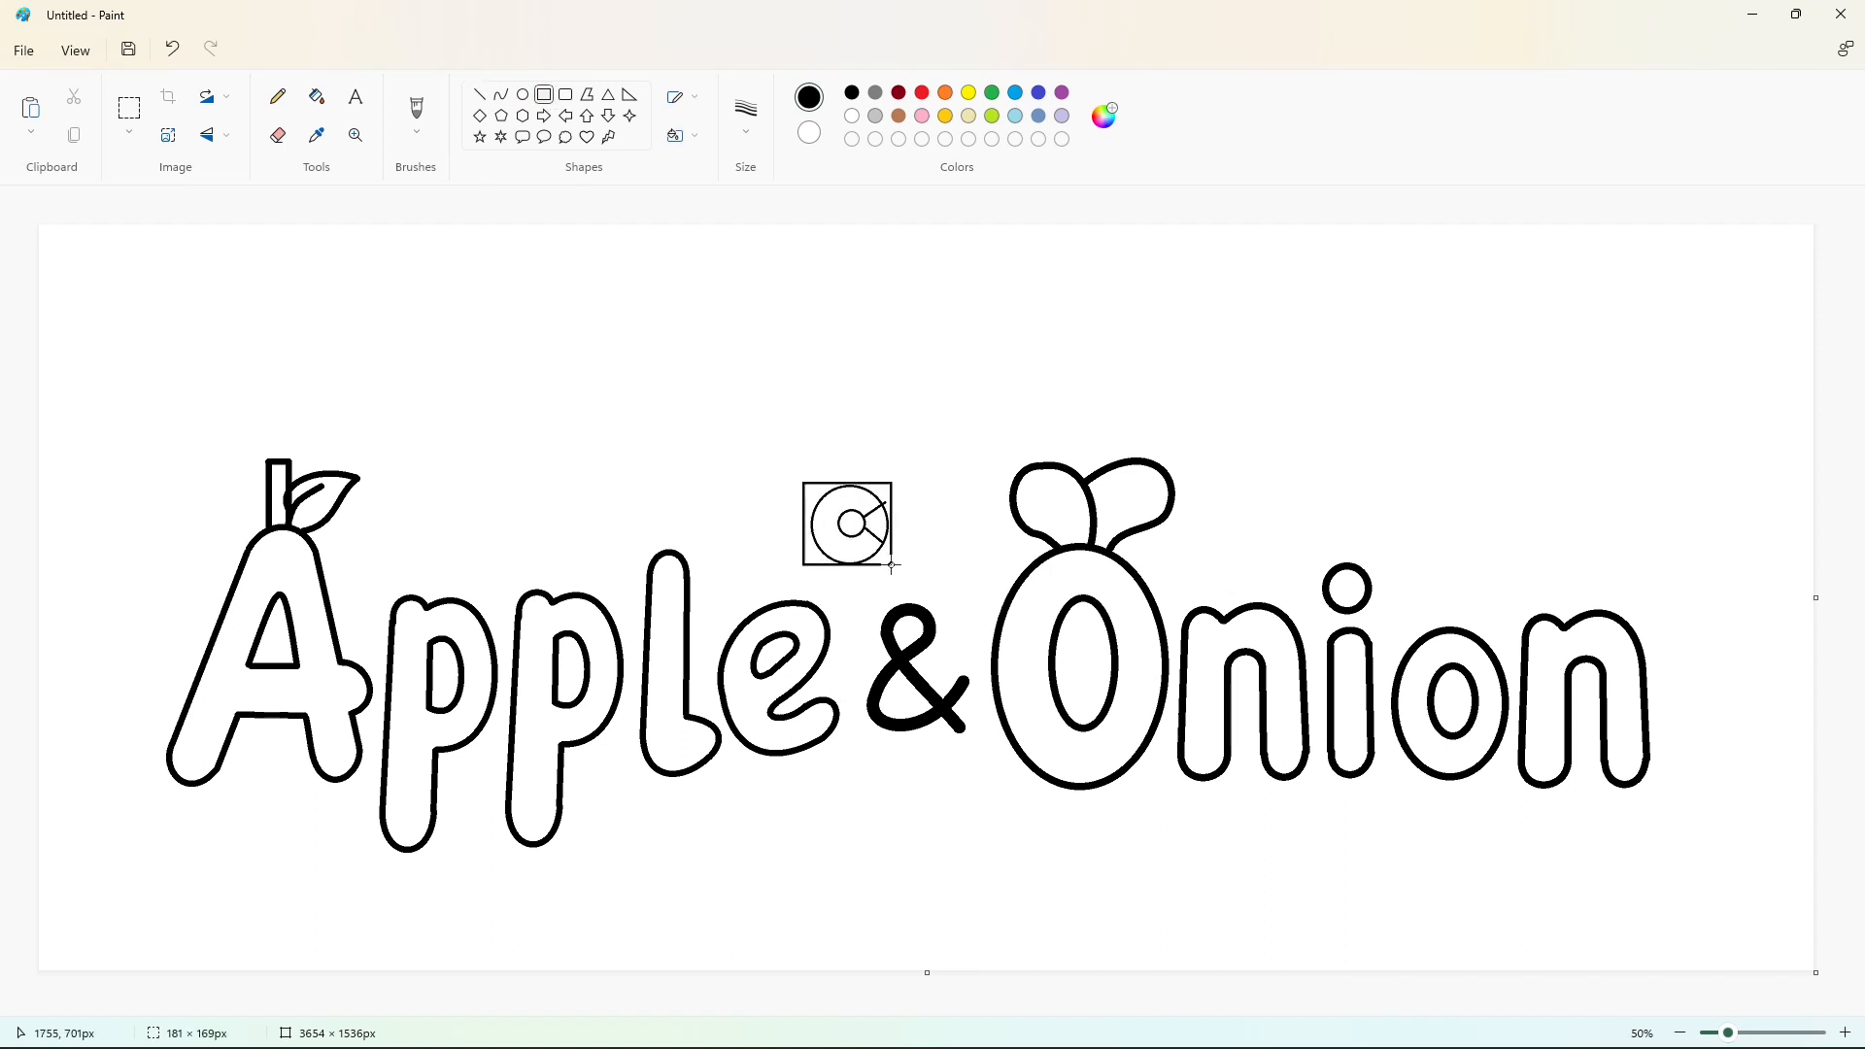
pyautogui.click(949, 560)
pyautogui.click(317, 96)
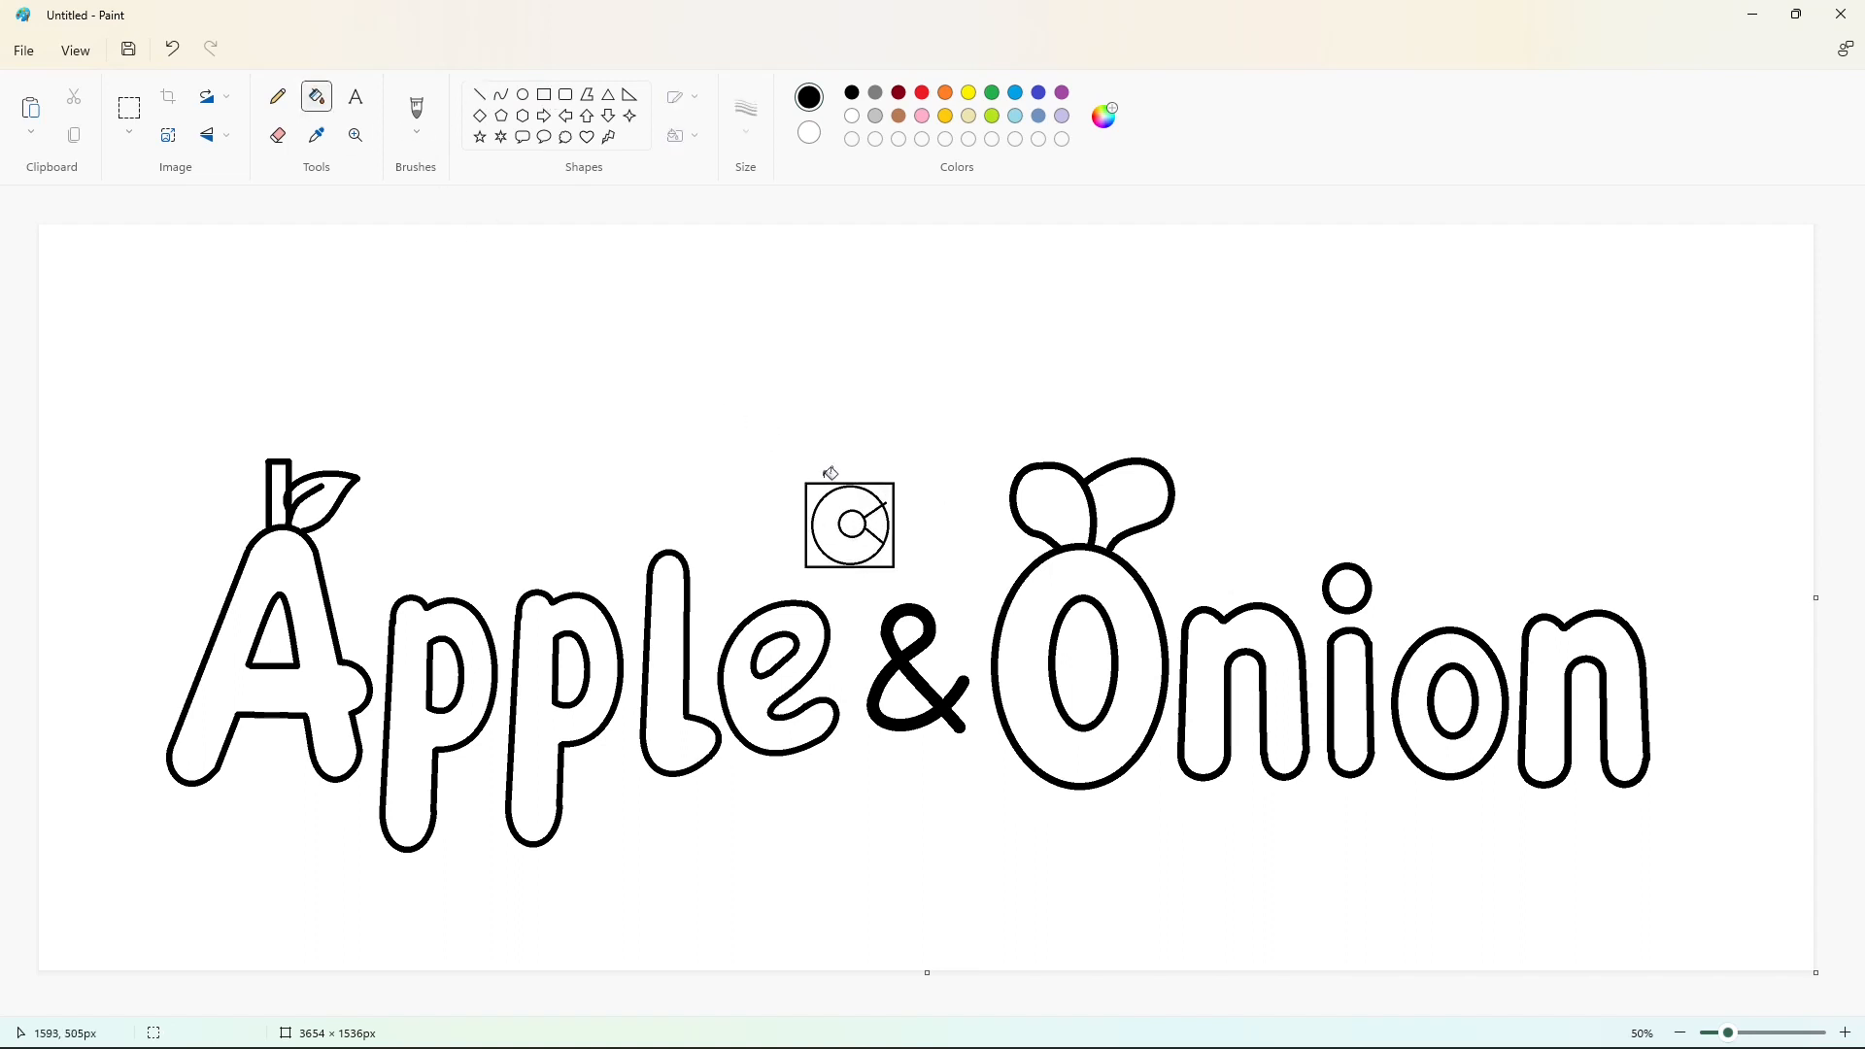
pyautogui.click(852, 524)
pyautogui.click(892, 489)
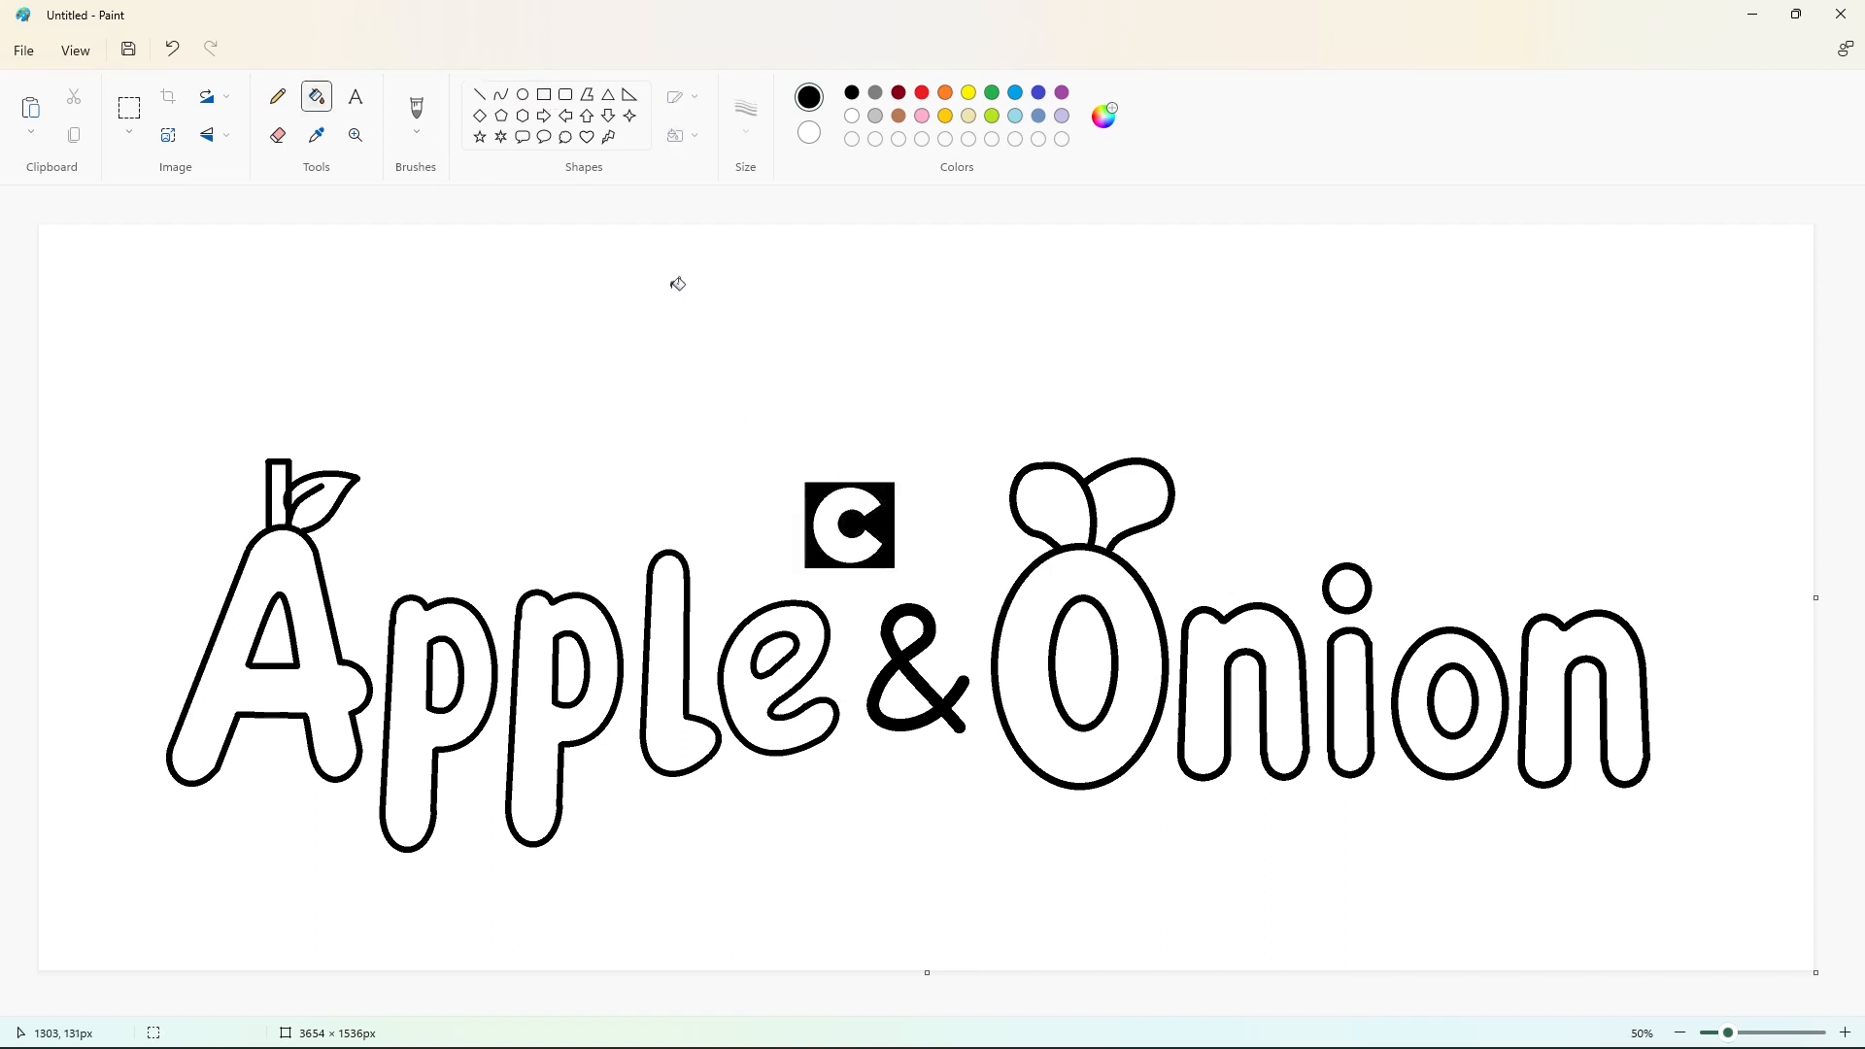
pyautogui.hotkey('ctrl', 'z')
pyautogui.hotkey('ctrl', 'z')
pyautogui.hotkey('ctrl', 'z')
# - Draw a square about 175 × 177 px around the C and fill everything outside the letter black
pyautogui.click(544, 95)
pyautogui.moveTo(805, 482); pyautogui.dragTo(891, 571)
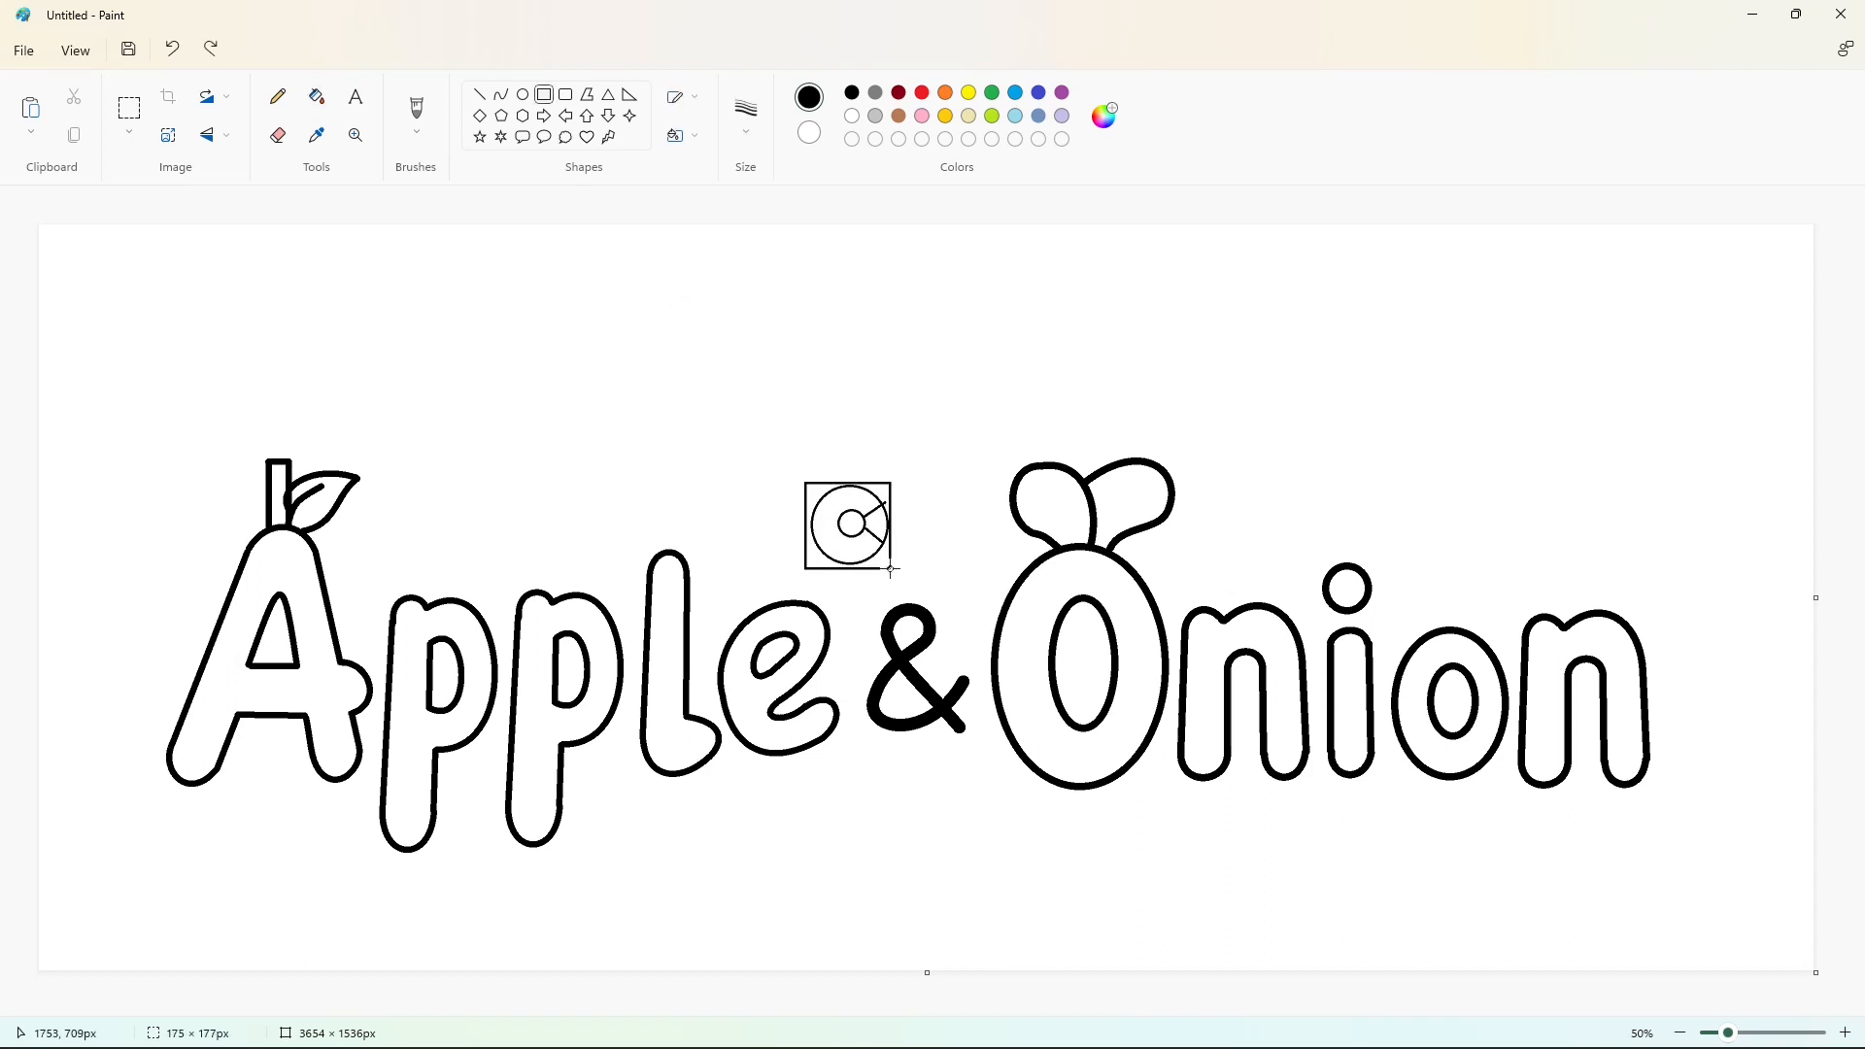
pyautogui.click(947, 556)
pyautogui.click(316, 96)
pyautogui.click(852, 524)
pyautogui.click(890, 490)
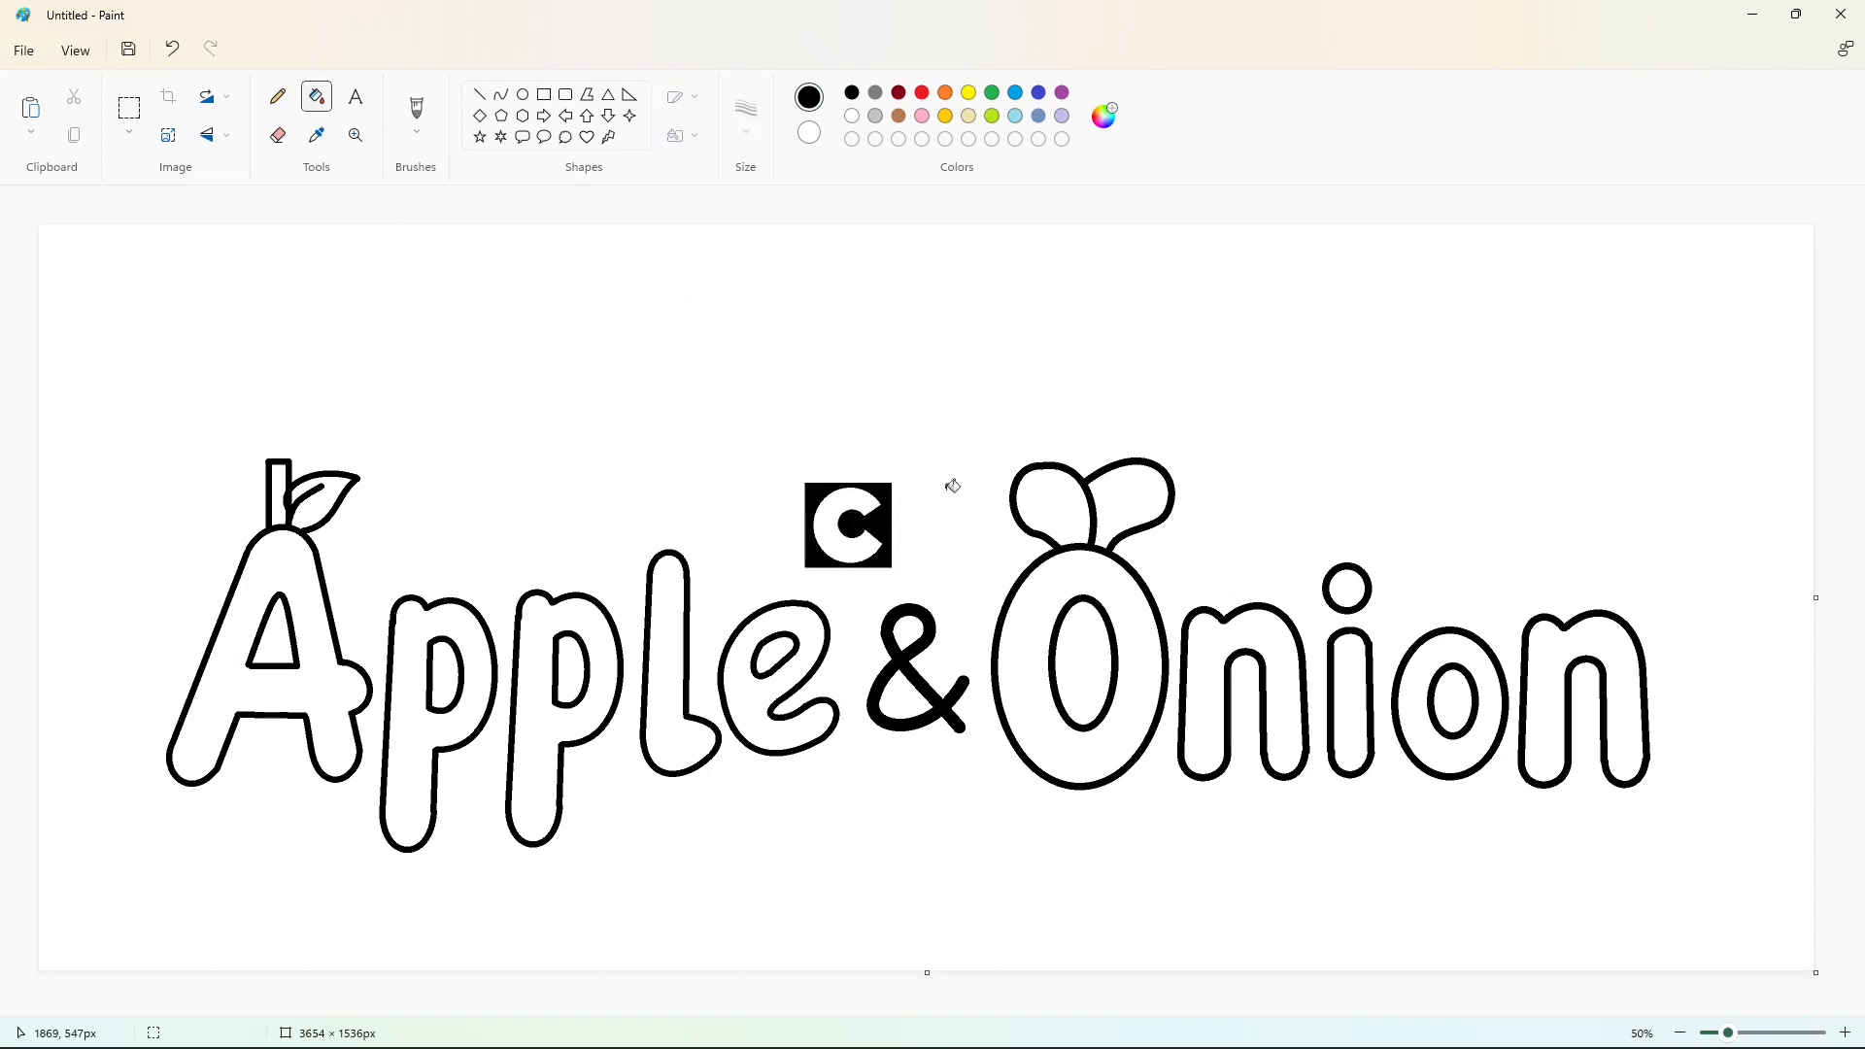
# - Draw a box about 145 × 155 px beside the C, add lines shaping a block N, and fill the letter black
pyautogui.click(544, 94)
pyautogui.moveTo(894, 484); pyautogui.dragTo(969, 562)
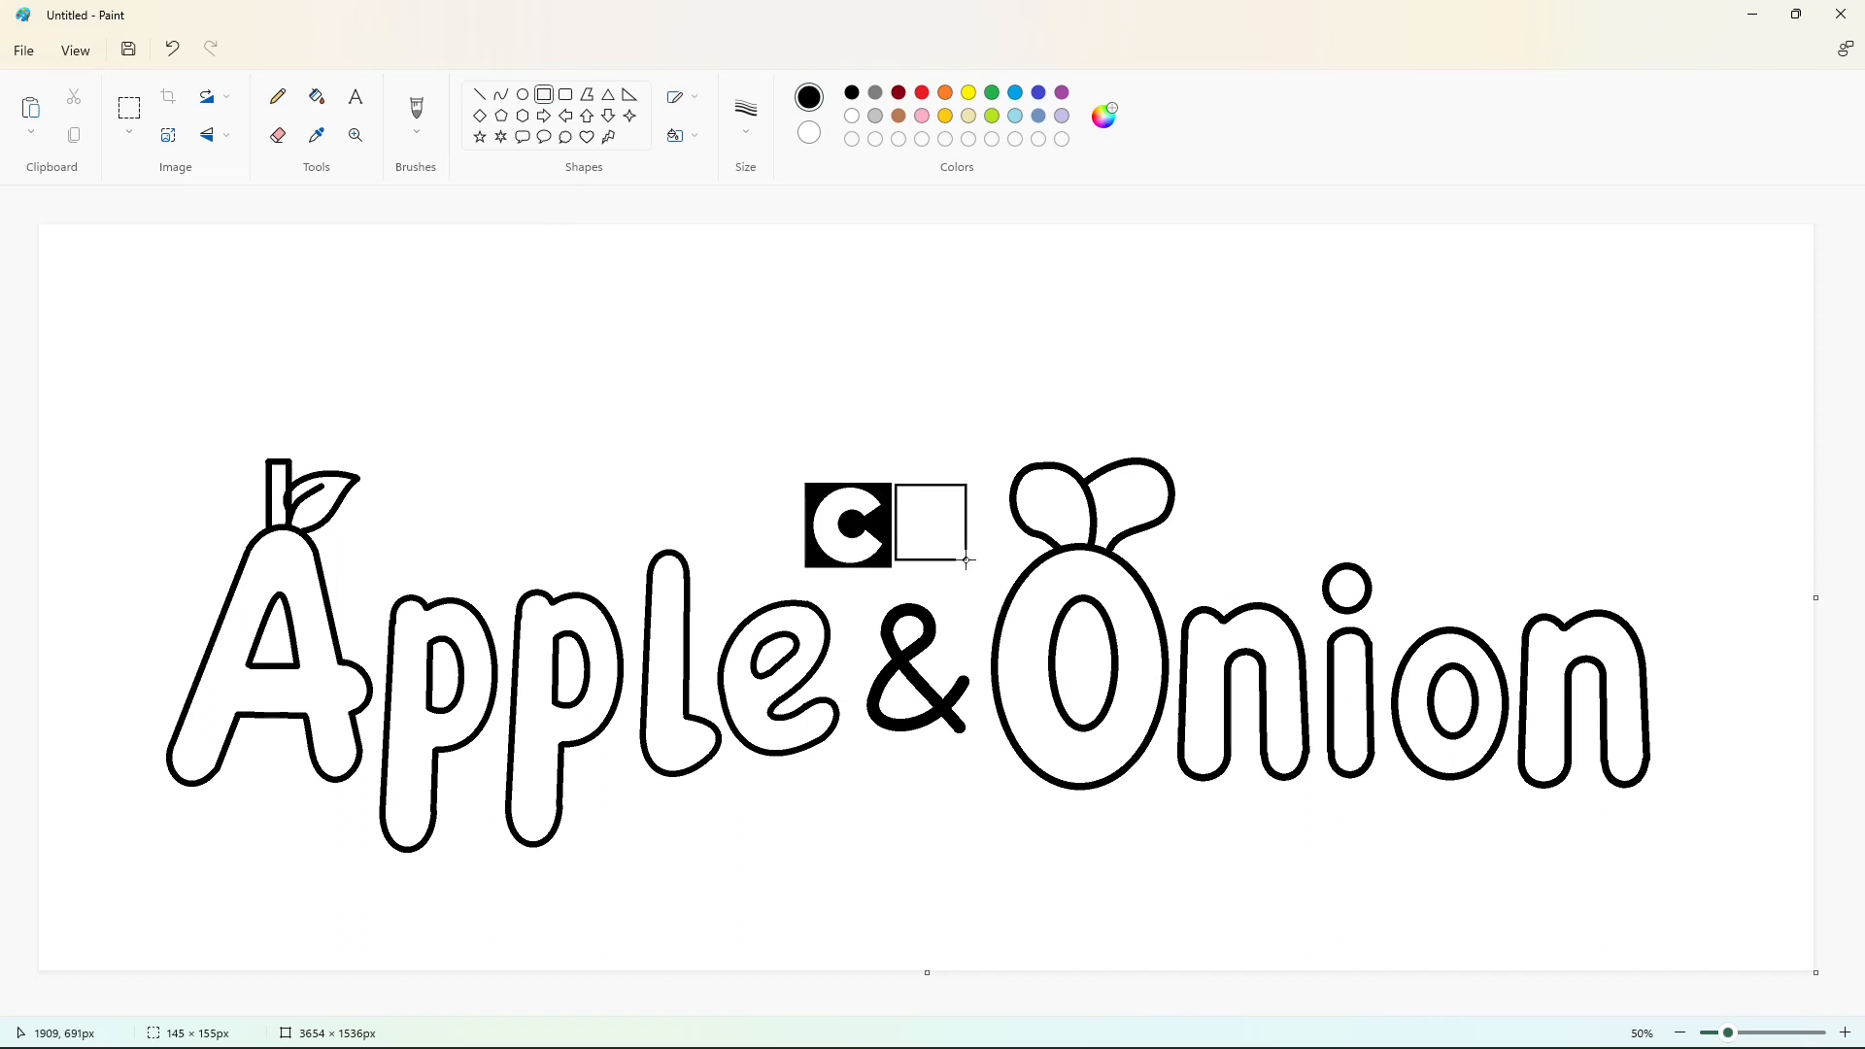
pyautogui.click(1010, 418)
pyautogui.click(479, 94)
pyautogui.click(986, 548)
pyautogui.moveTo(943, 520); pyautogui.dragTo(943, 475)
pyautogui.click(997, 492)
pyautogui.click(992, 473)
pyautogui.click(325, 95)
pyautogui.click(956, 542)
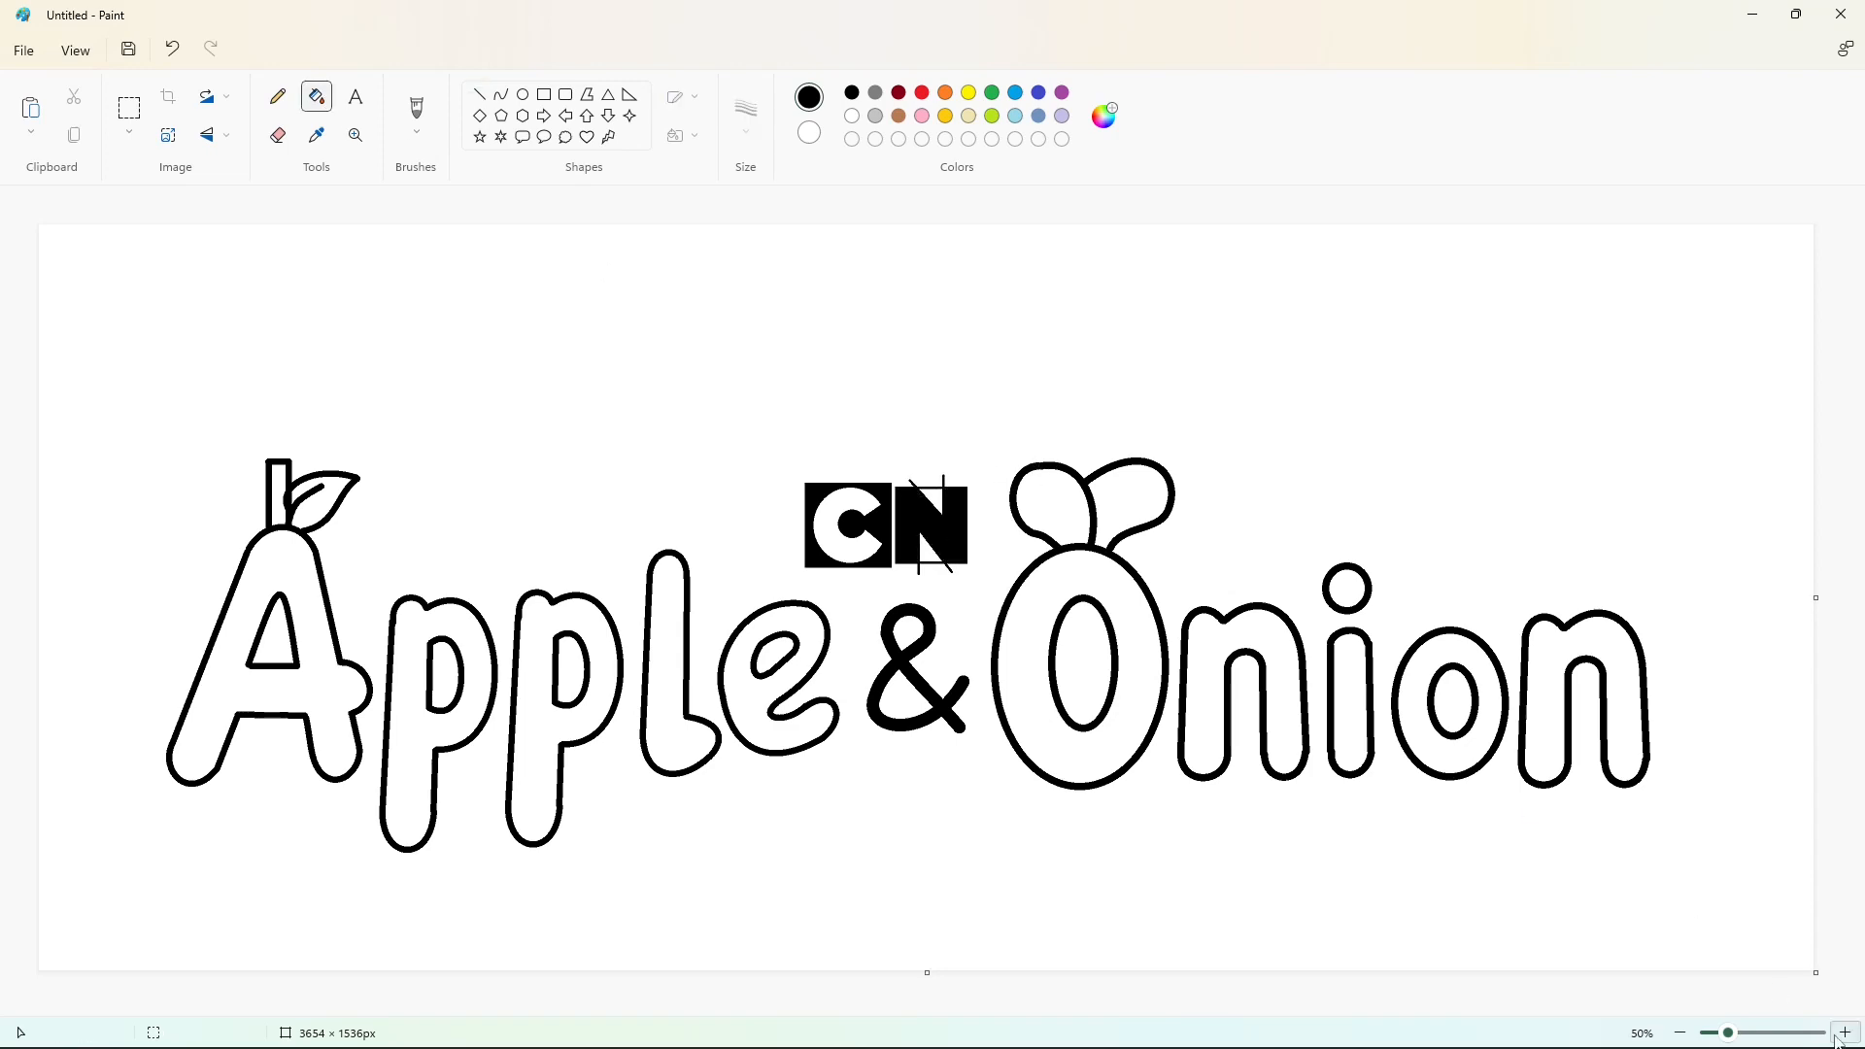
# - Use white lines and fills to remove the stray line ends and notch edges around the N
pyautogui.click(1845, 1032)
pyautogui.click(480, 94)
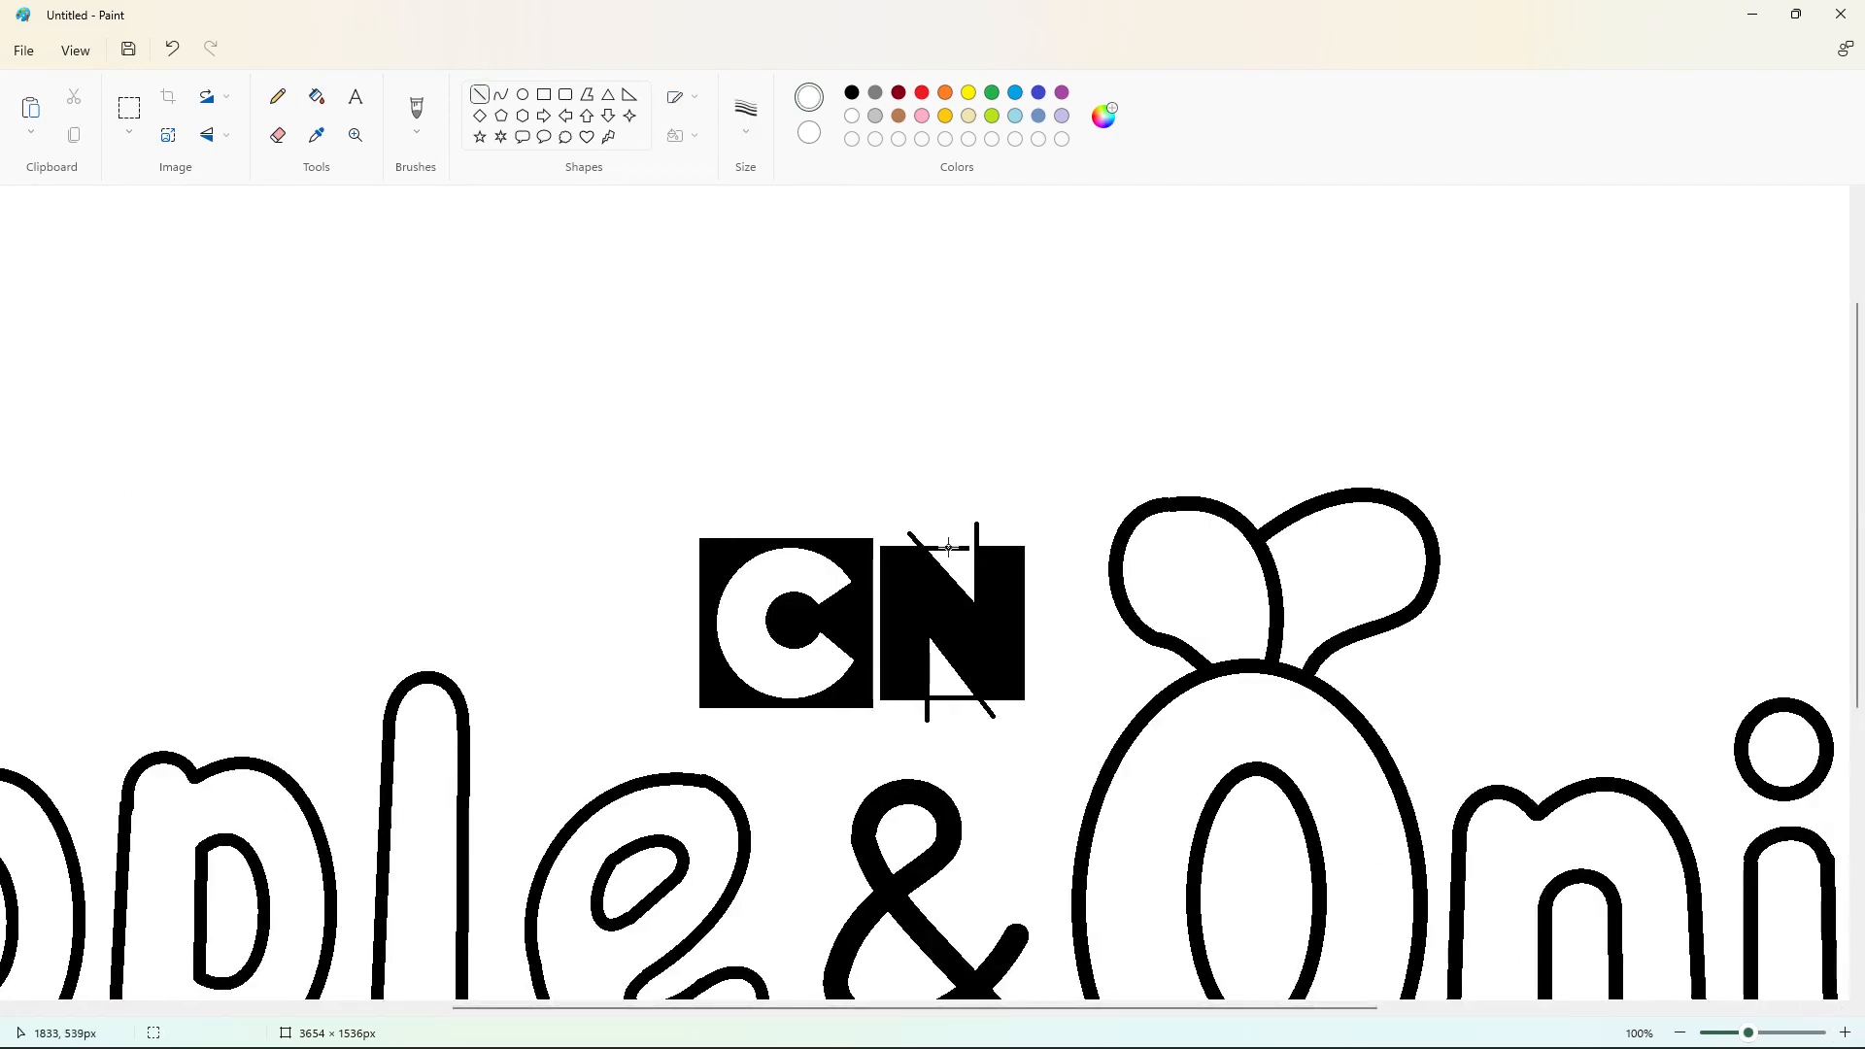
pyautogui.click(925, 708)
pyautogui.moveTo(920, 706); pyautogui.dragTo(935, 706)
pyautogui.click(317, 96)
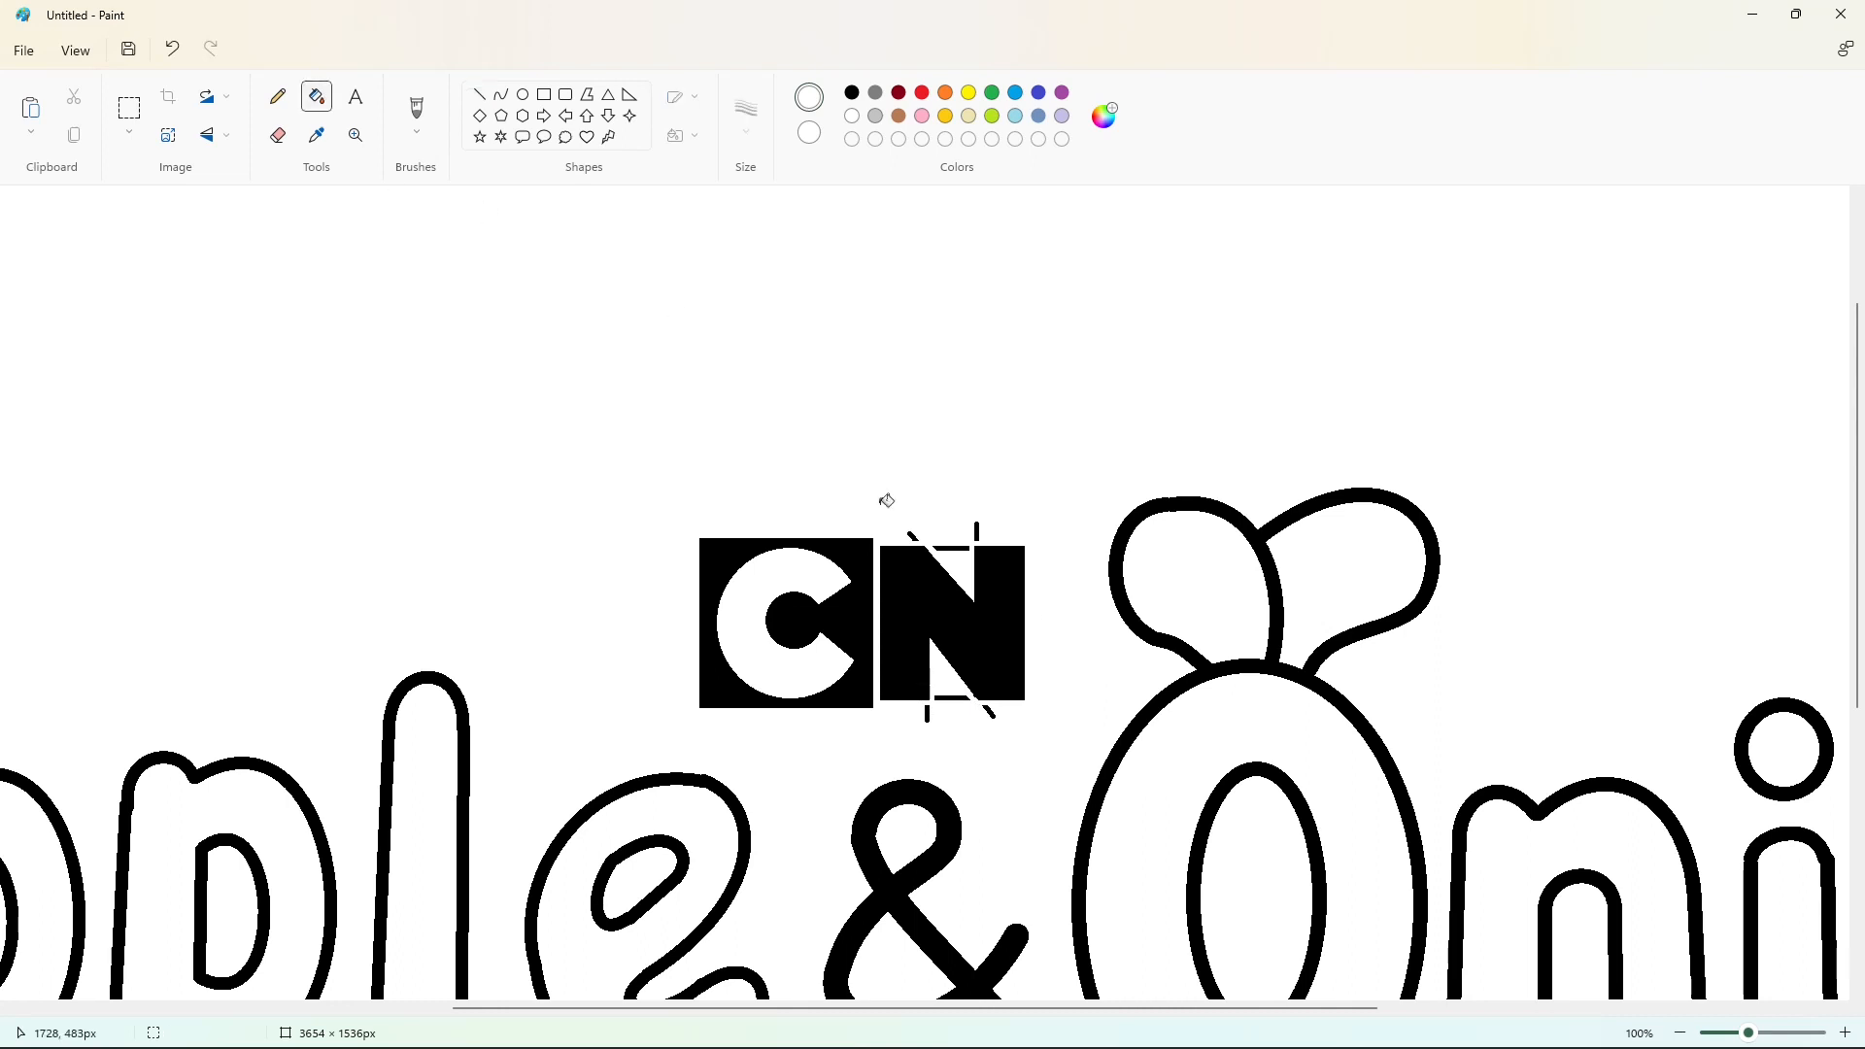
pyautogui.click(953, 696)
# - Add the text "CAROON NETWORK" in black Cartoon Slam at size 100 near the CN logo
pyautogui.click(355, 96)
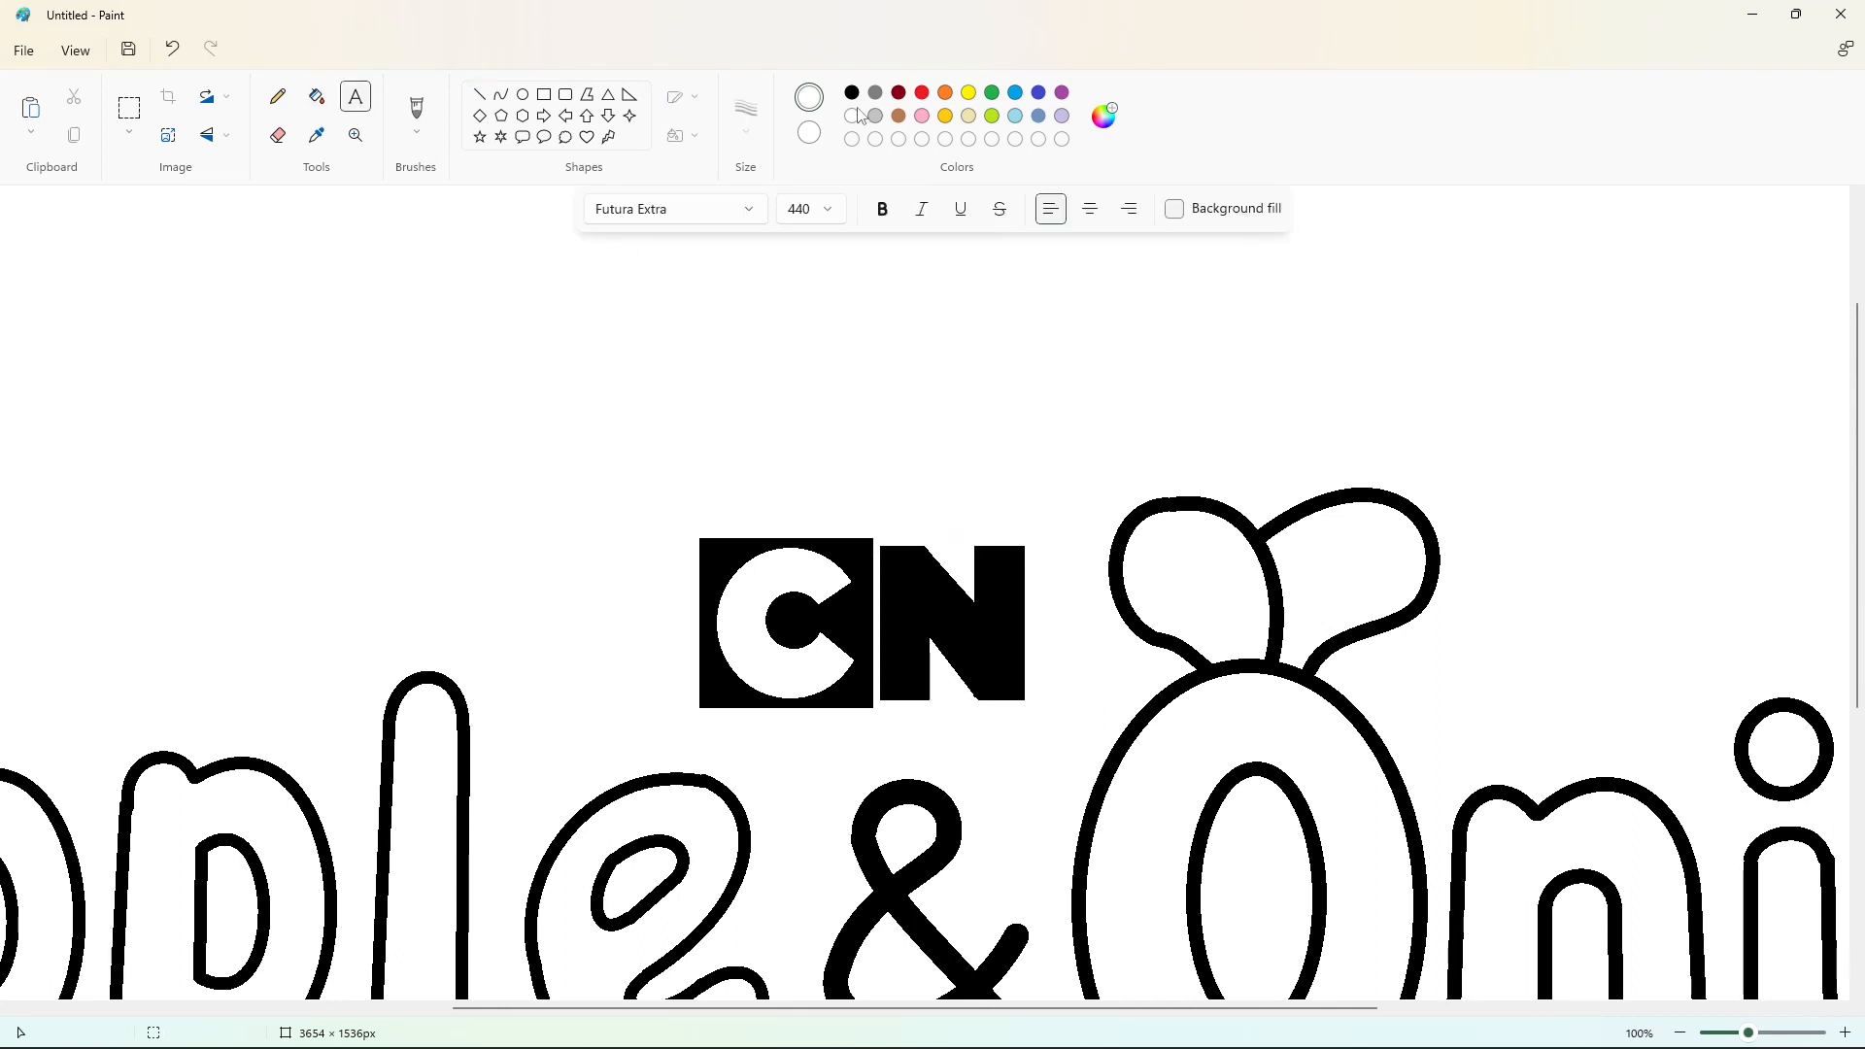
pyautogui.click(852, 93)
pyautogui.click(828, 209)
pyautogui.write('100')
pyautogui.press('Return')
pyautogui.click(758, 215)
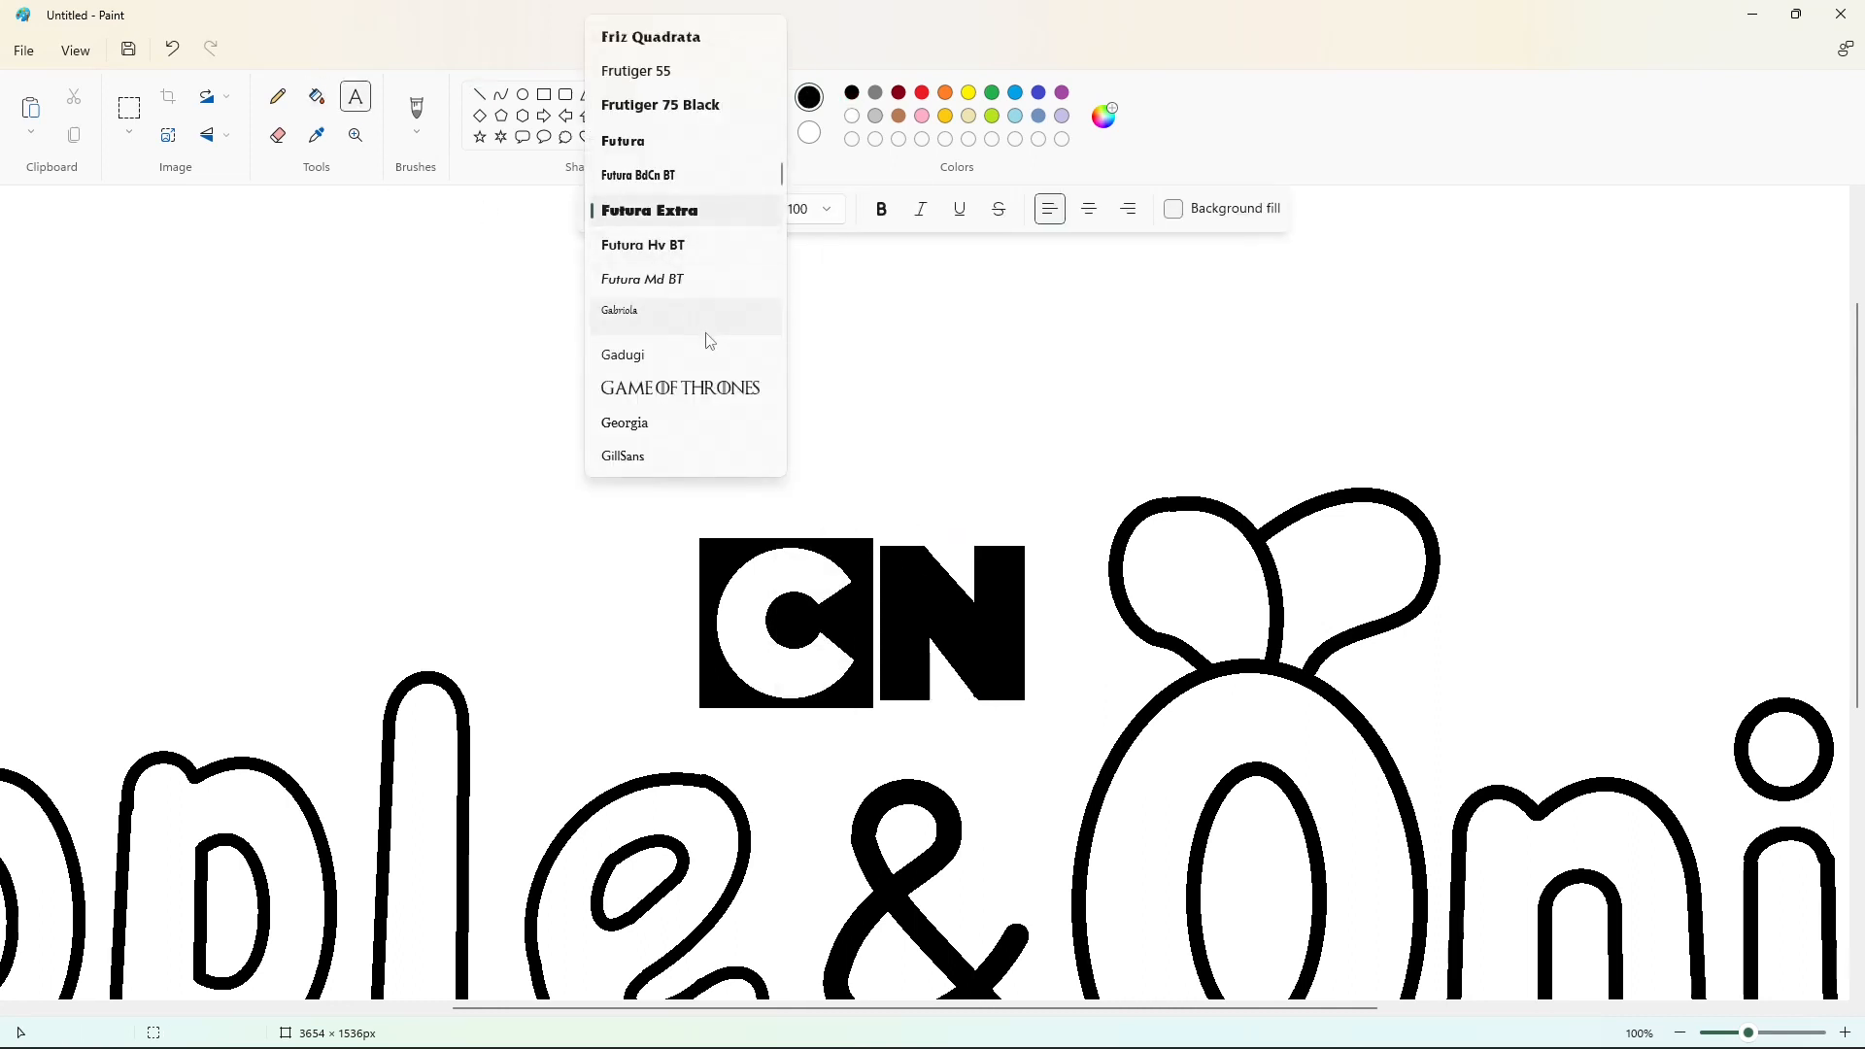
pyautogui.scroll(15, 707, 341)
pyautogui.click(680, 148)
pyautogui.click(748, 681)
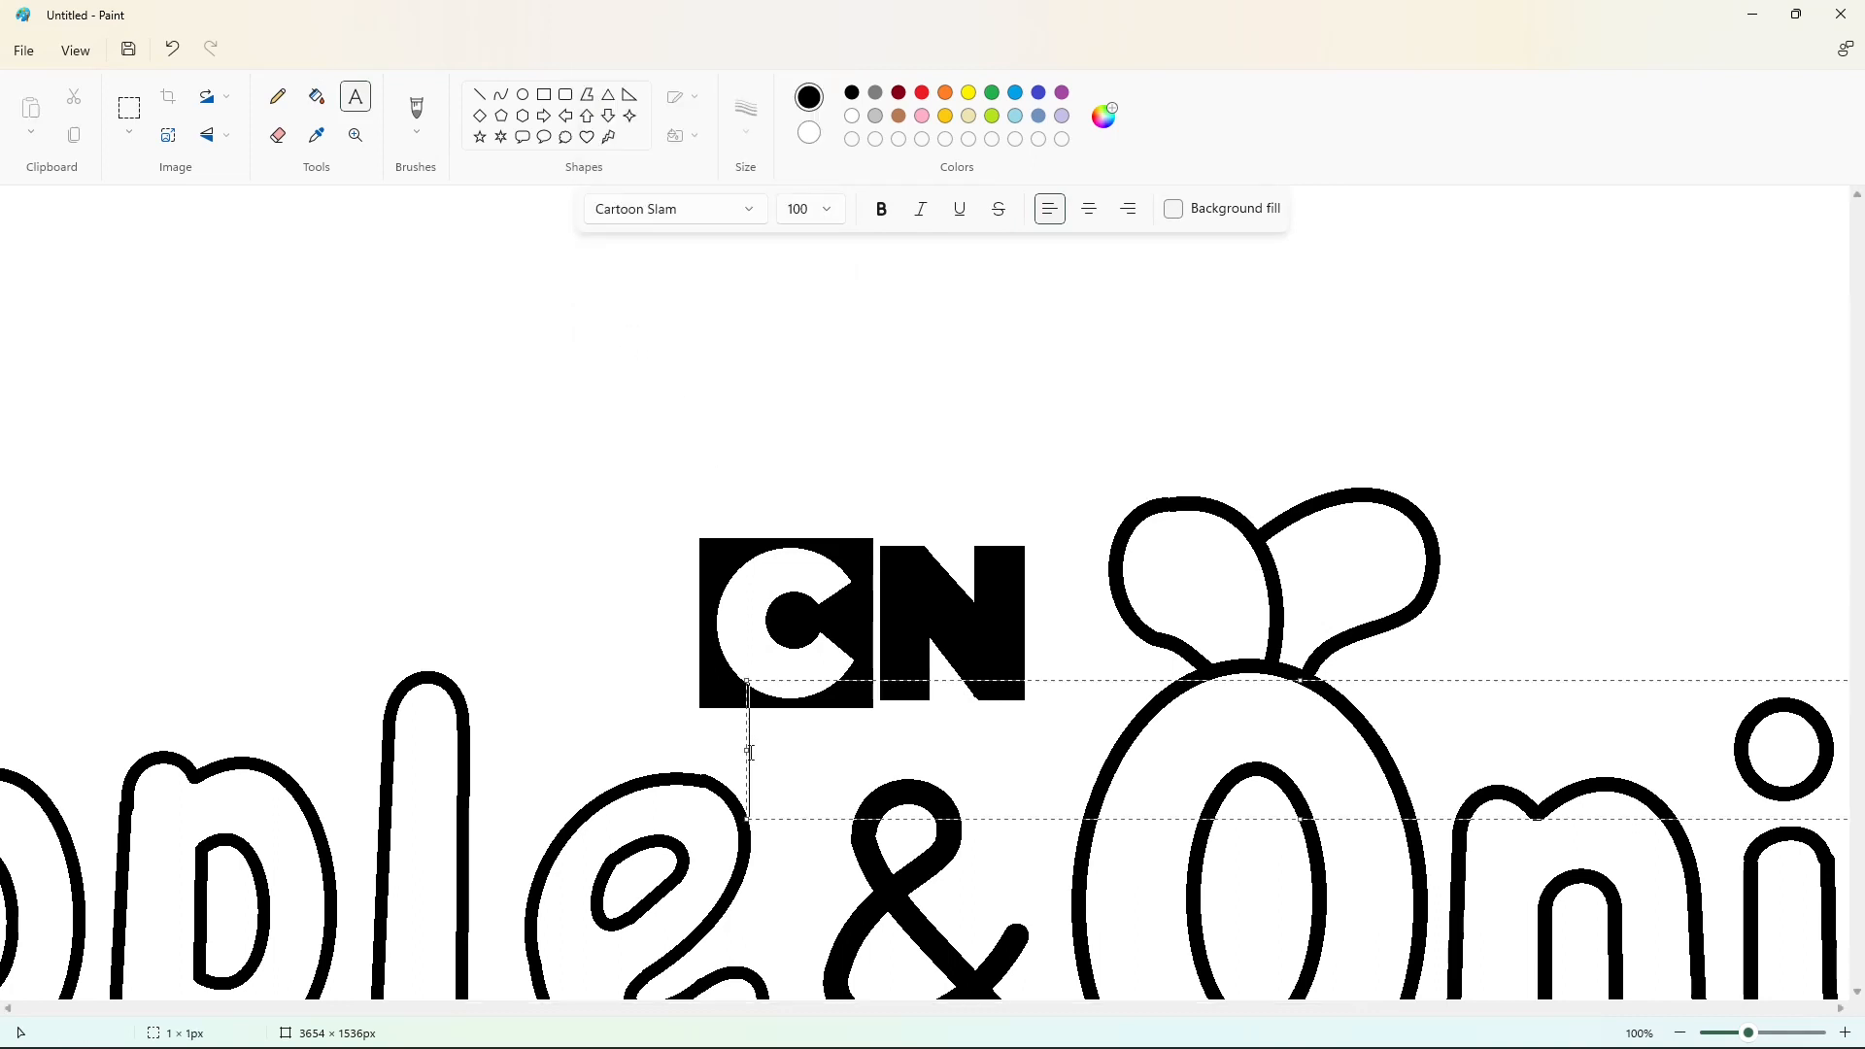
pyautogui.write('CAROON NETWORK')
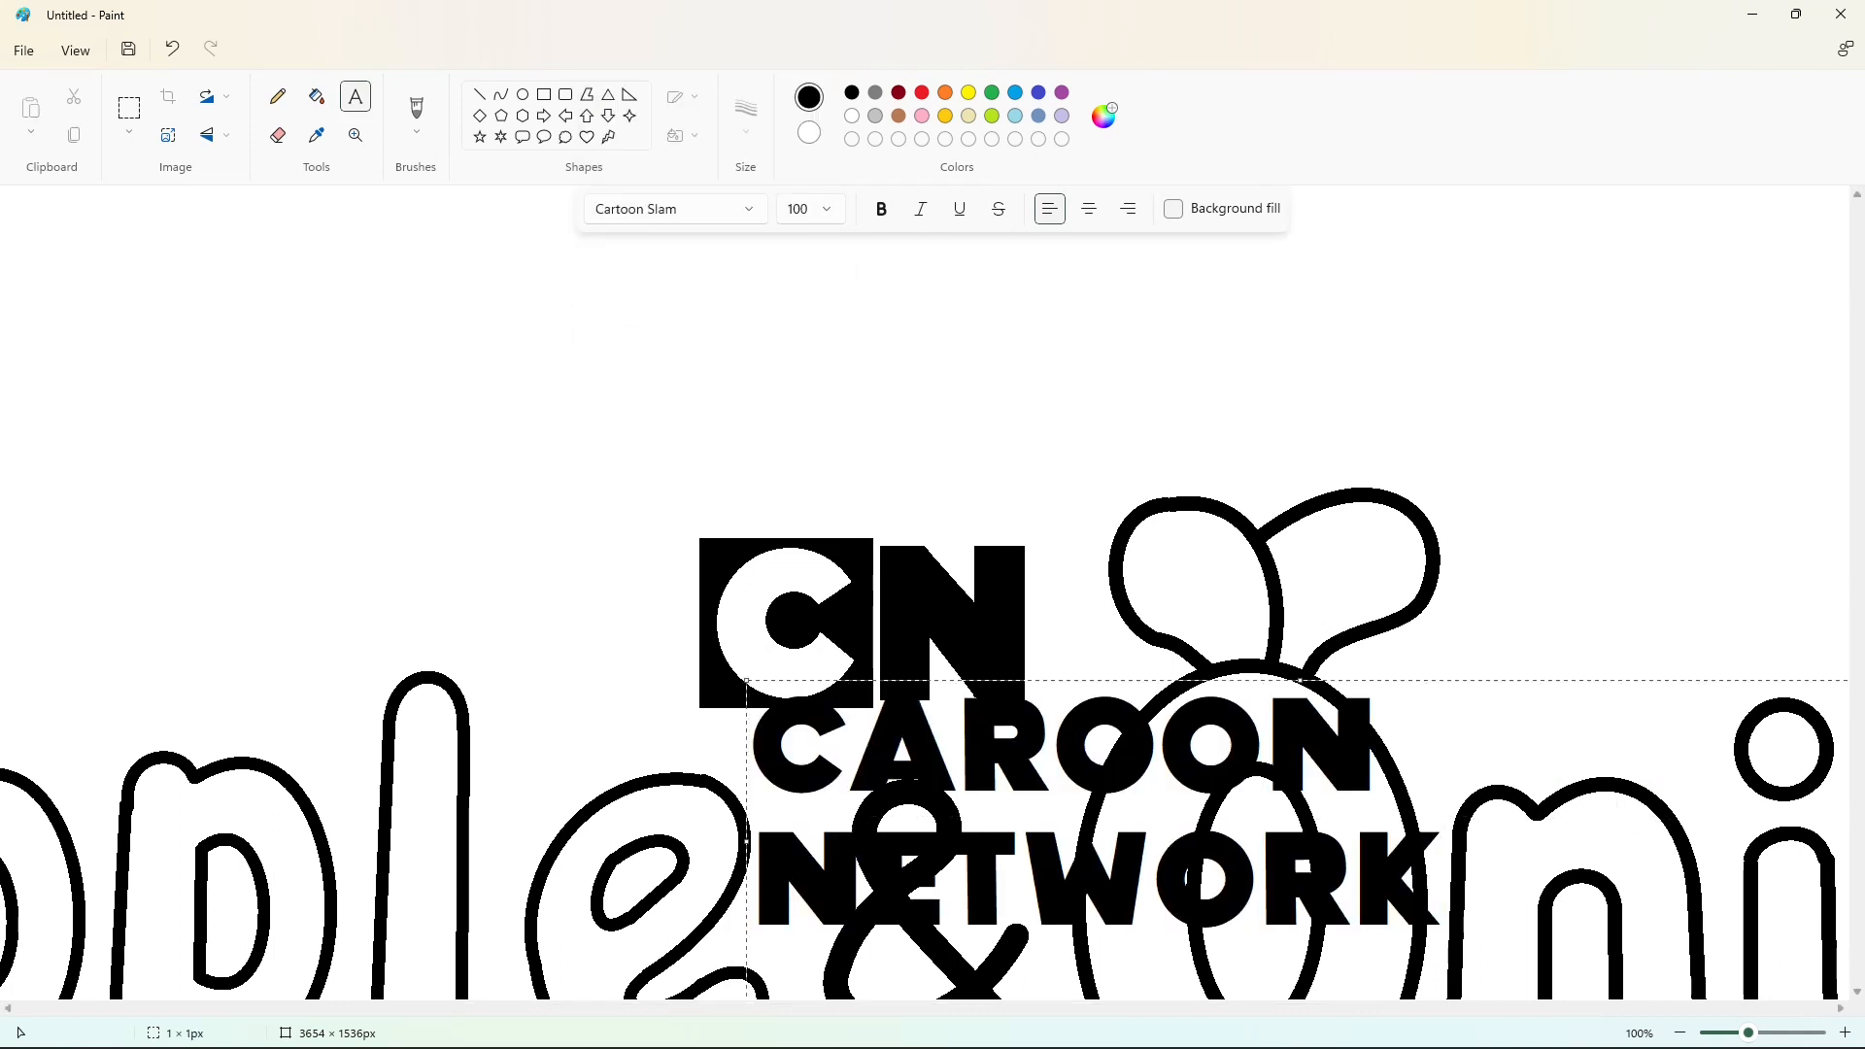
# - Reduce the caption's size to 50 and on to 20, and move it directly under the CN logo
pyautogui.hotkey('ctrl', 'a')
pyautogui.click(827, 210)
pyautogui.write('50')
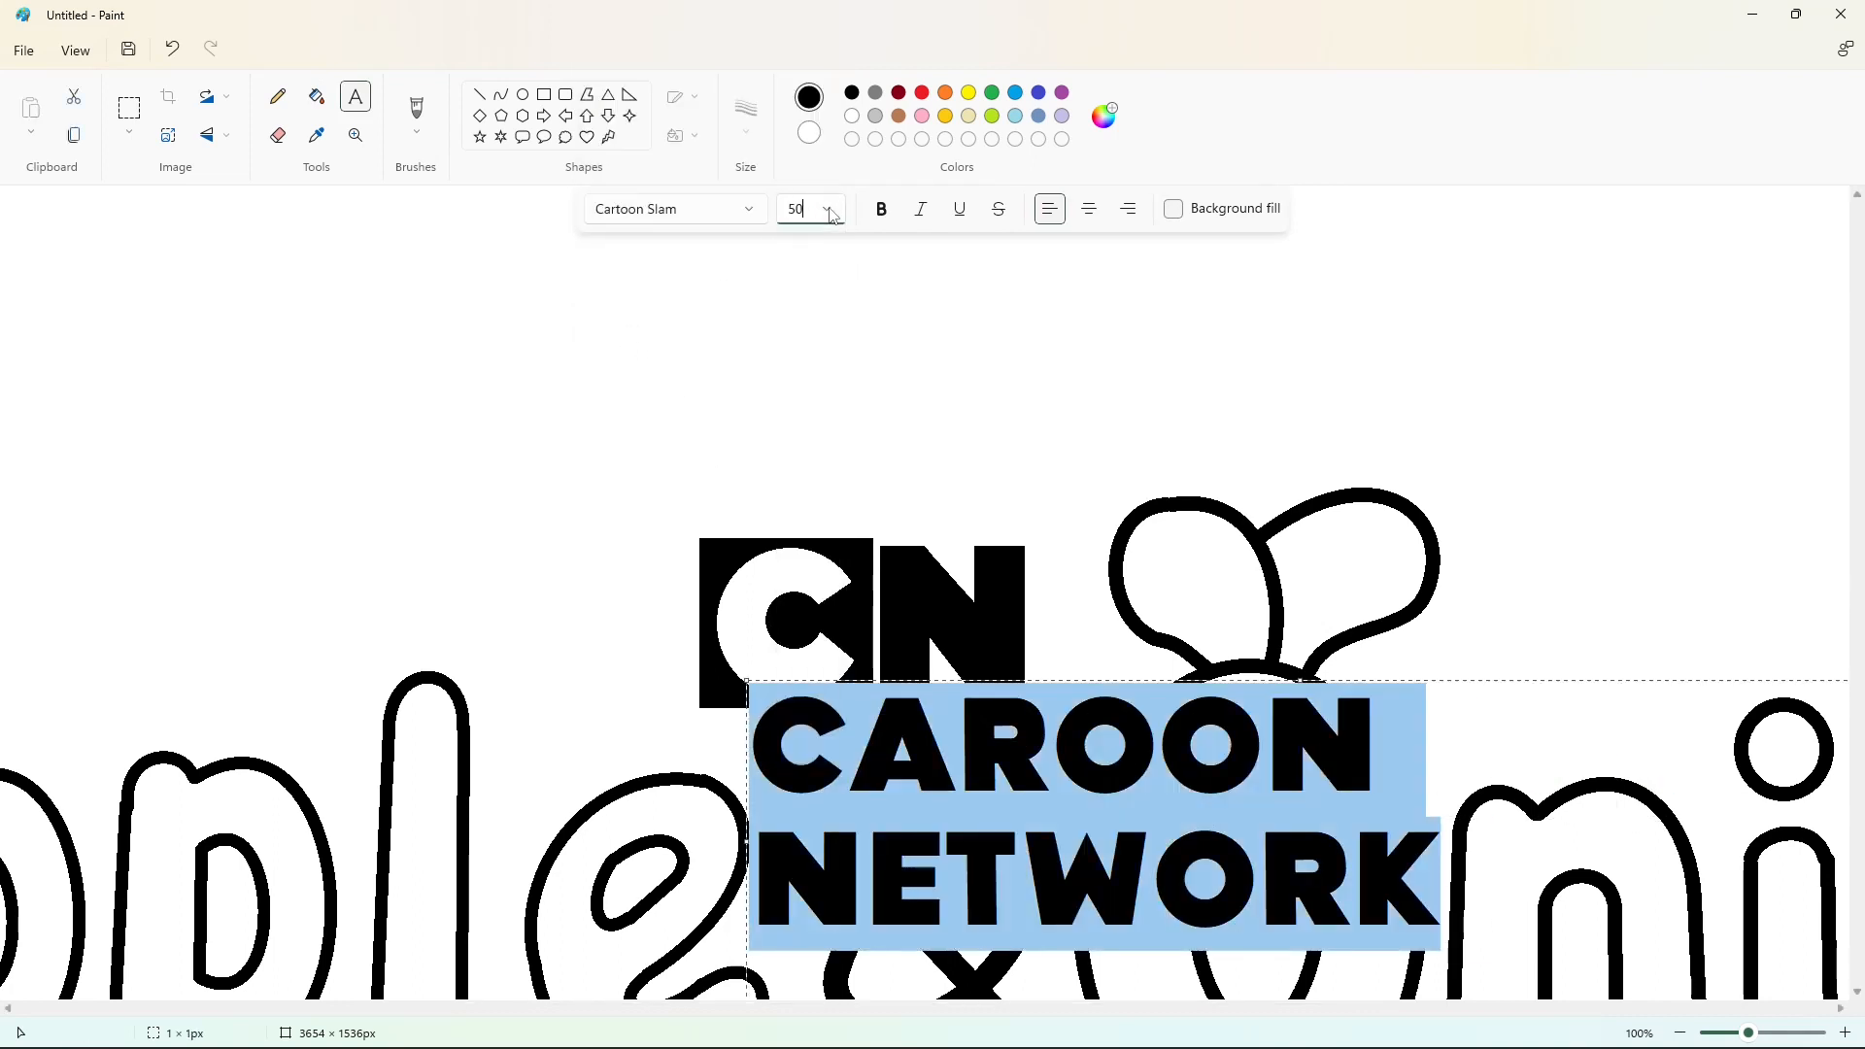
pyautogui.press('Return')
pyautogui.moveTo(747, 681); pyautogui.dragTo(705, 706)
pyautogui.click(829, 212)
pyautogui.click(801, 534)
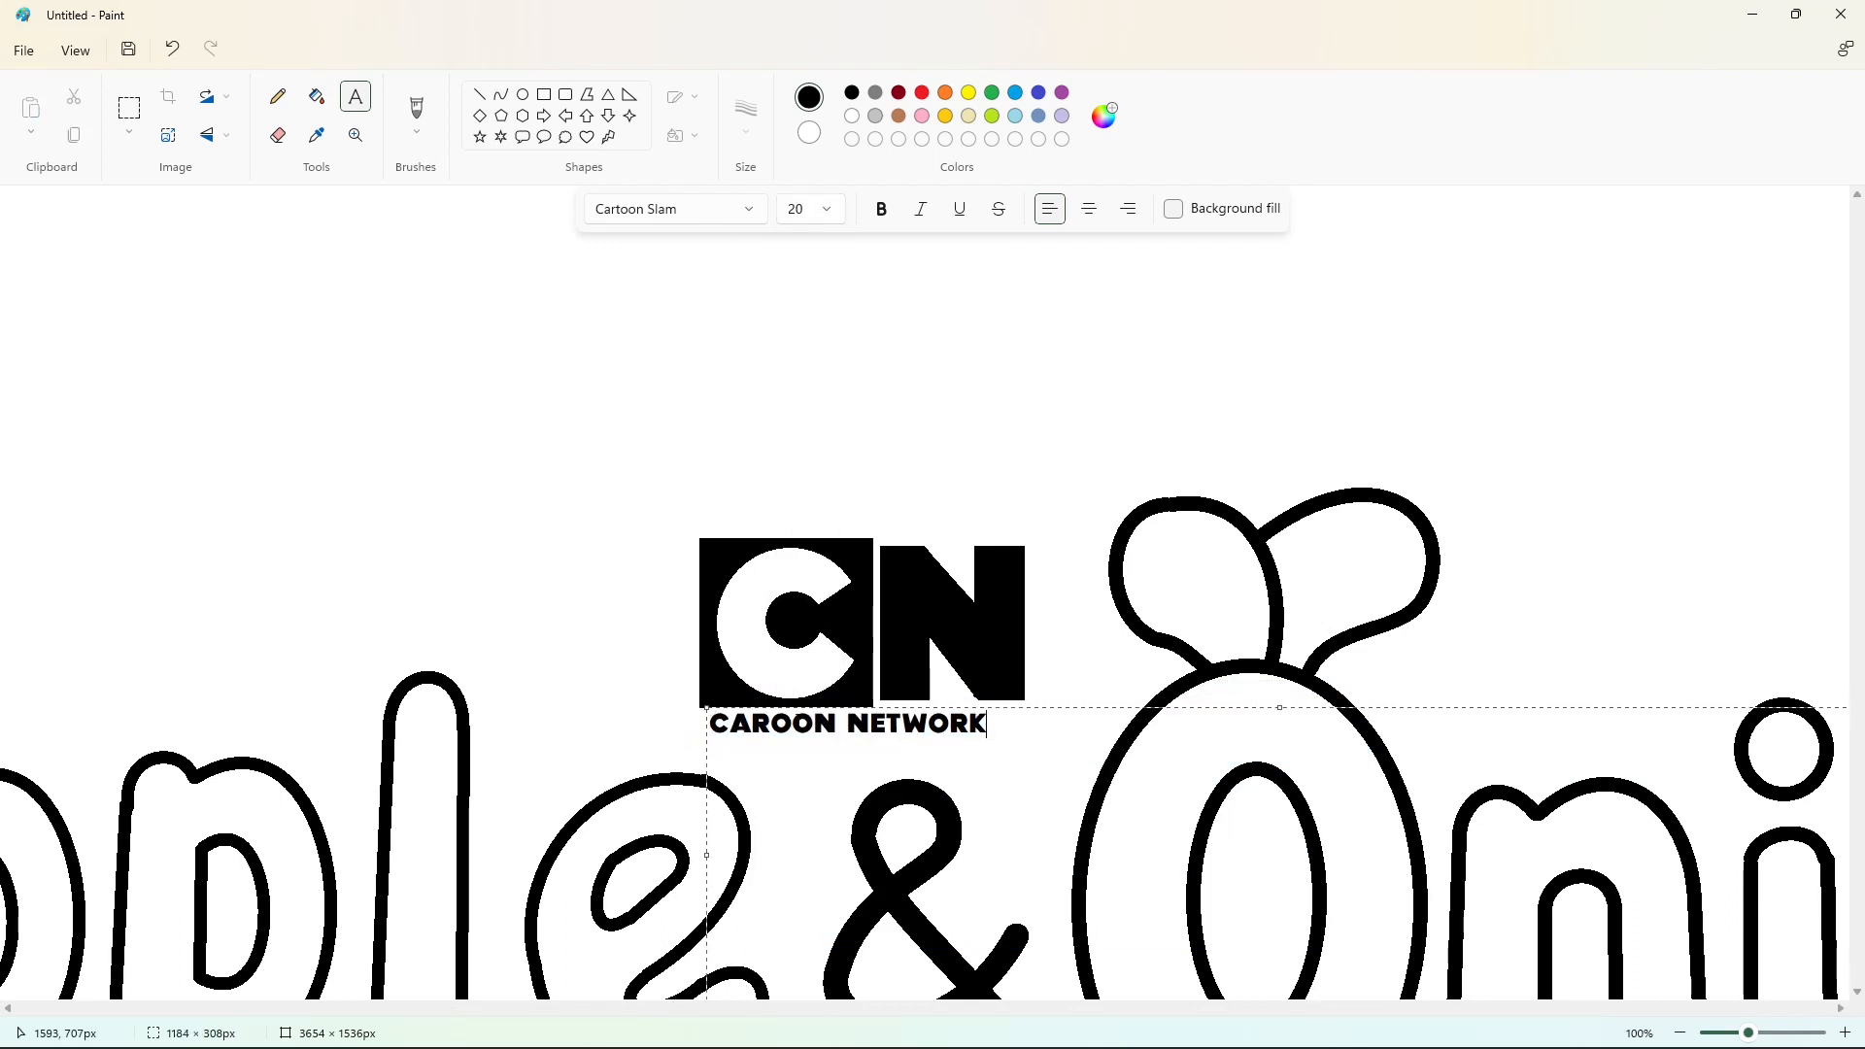
# - Enlarge the caption to size 25, and reduce it to 23 to suit the logo's width
pyautogui.hotkey('ctrl', 'a')
pyautogui.doubleClick(831, 215)
pyautogui.write('25')
pyautogui.press('Return')
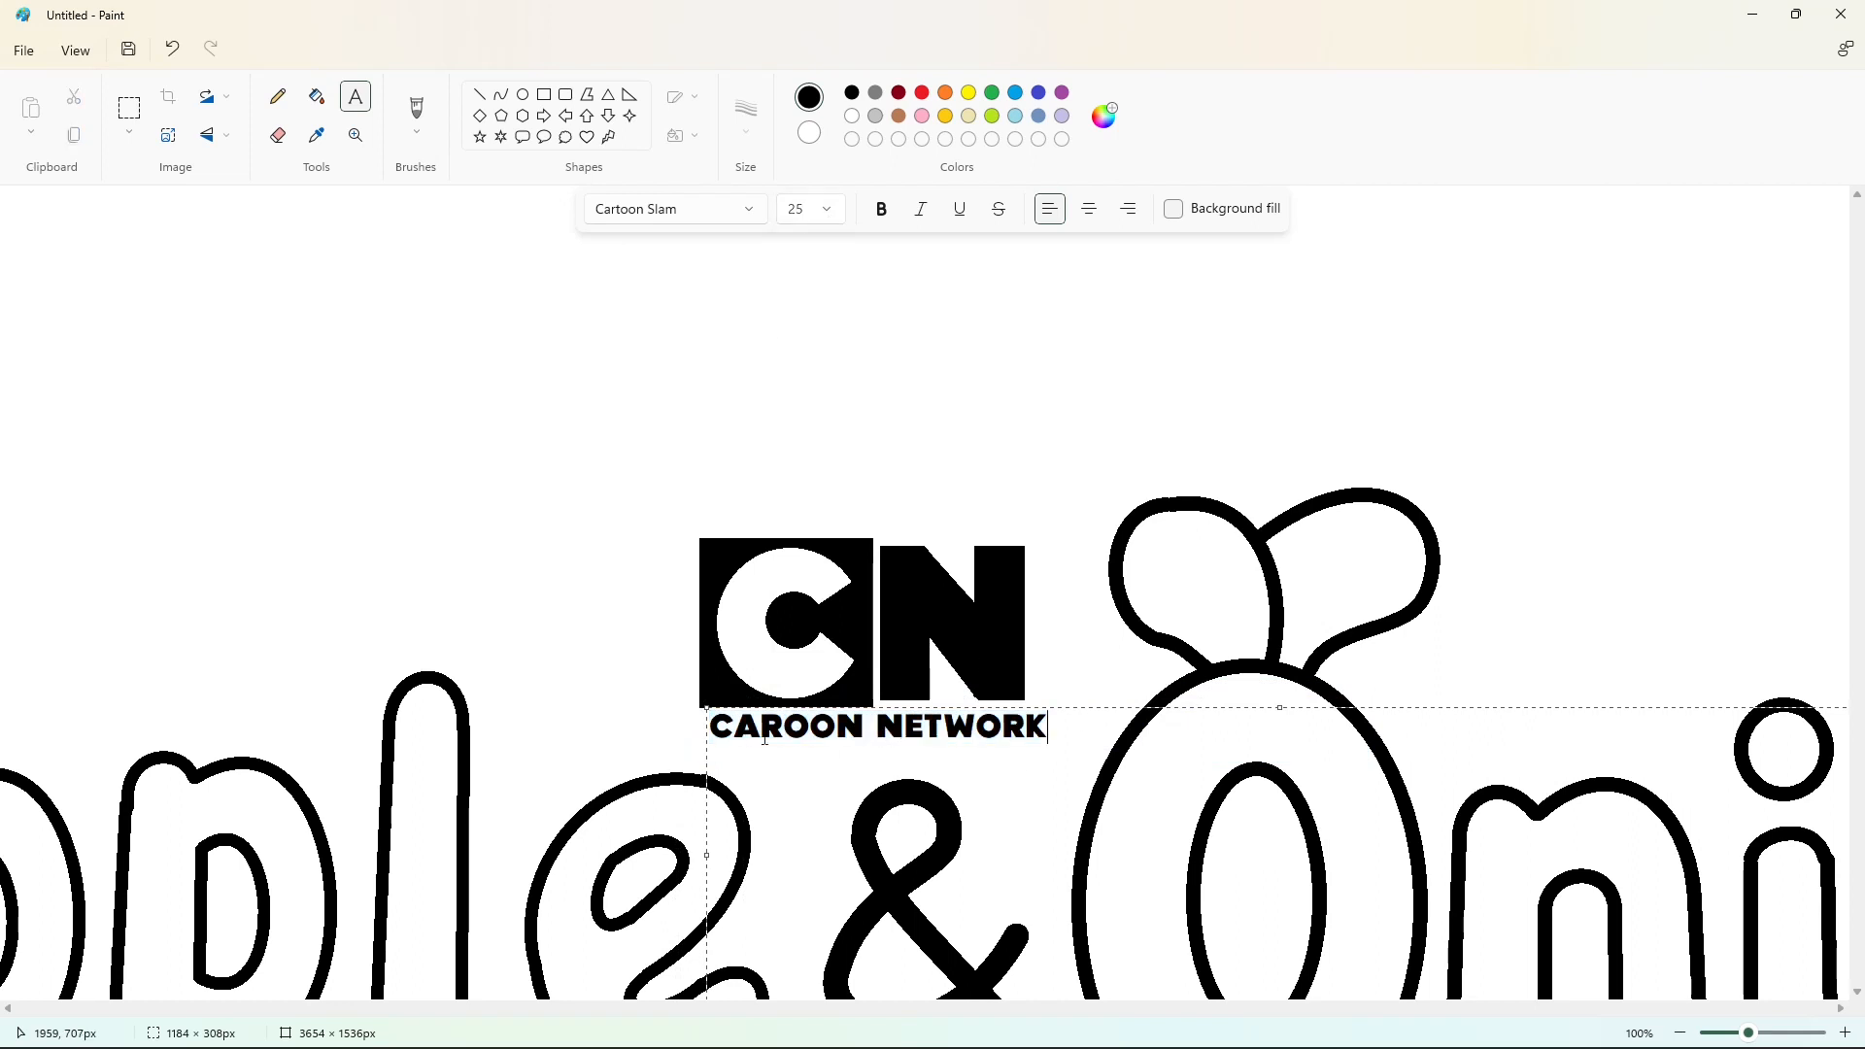
pyautogui.click(833, 216)
pyautogui.write('23')
pyautogui.press('Return')
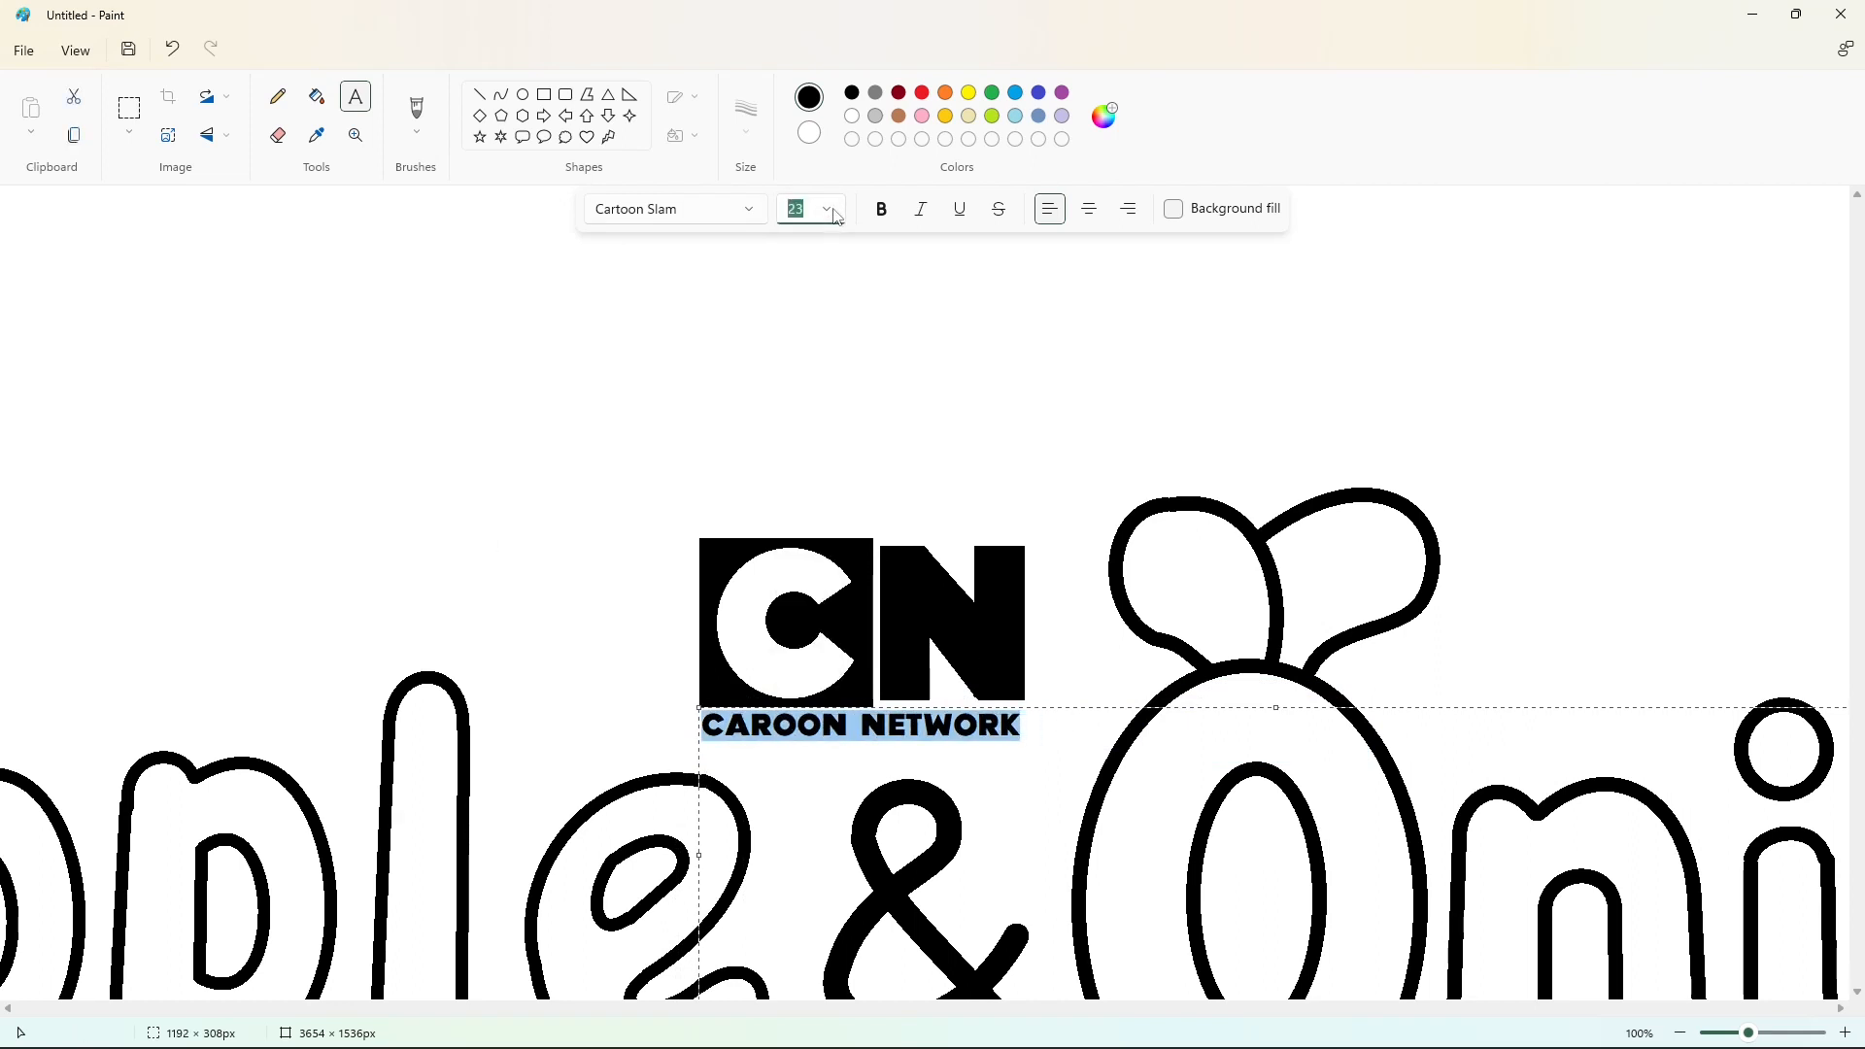
# - Try the caption at size 22
pyautogui.click(1063, 748)
pyautogui.hotkey('ctrl', 'a')
pyautogui.click(827, 208)
pyautogui.write('22')
pyautogui.press('Return')
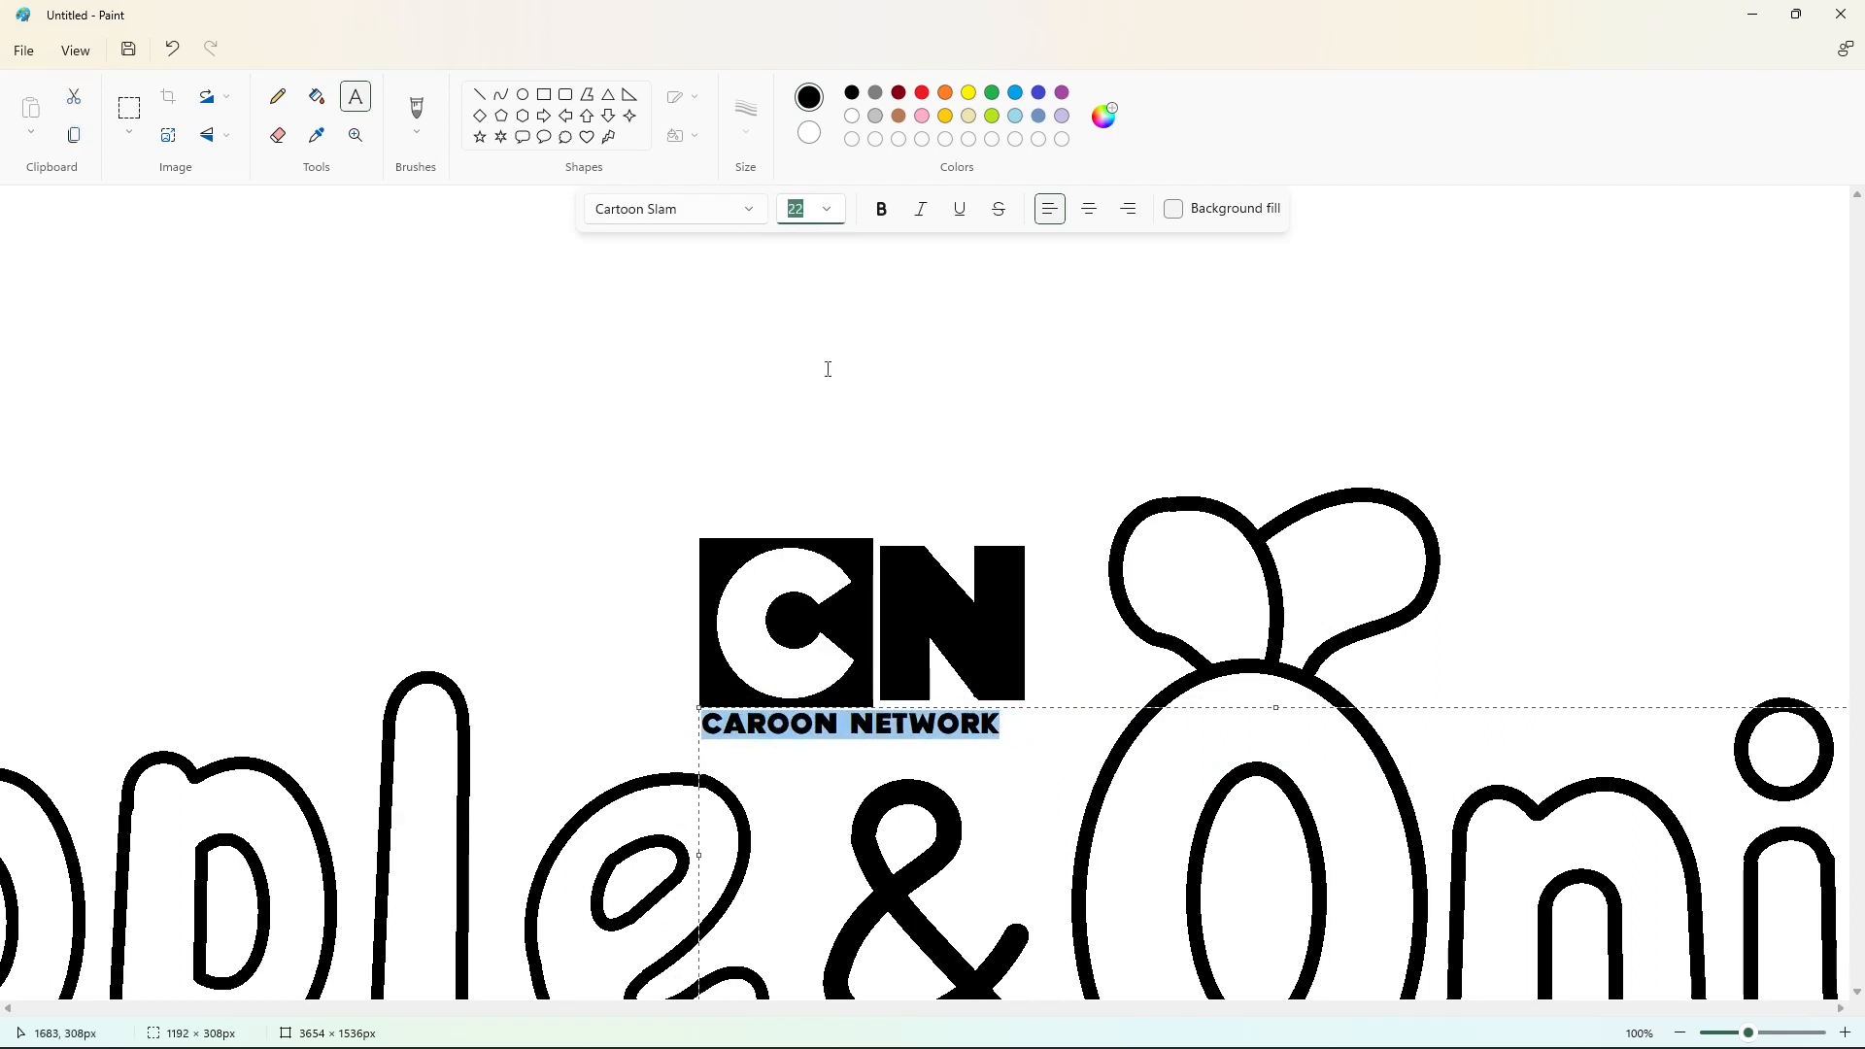
# - Set the caption to size 23, line it up with the CN logo's left edge and place it
pyautogui.moveTo(700, 708); pyautogui.dragTo(712, 714)
pyautogui.hotkey('ctrl', 'a')
pyautogui.click(826, 212)
pyautogui.write('23')
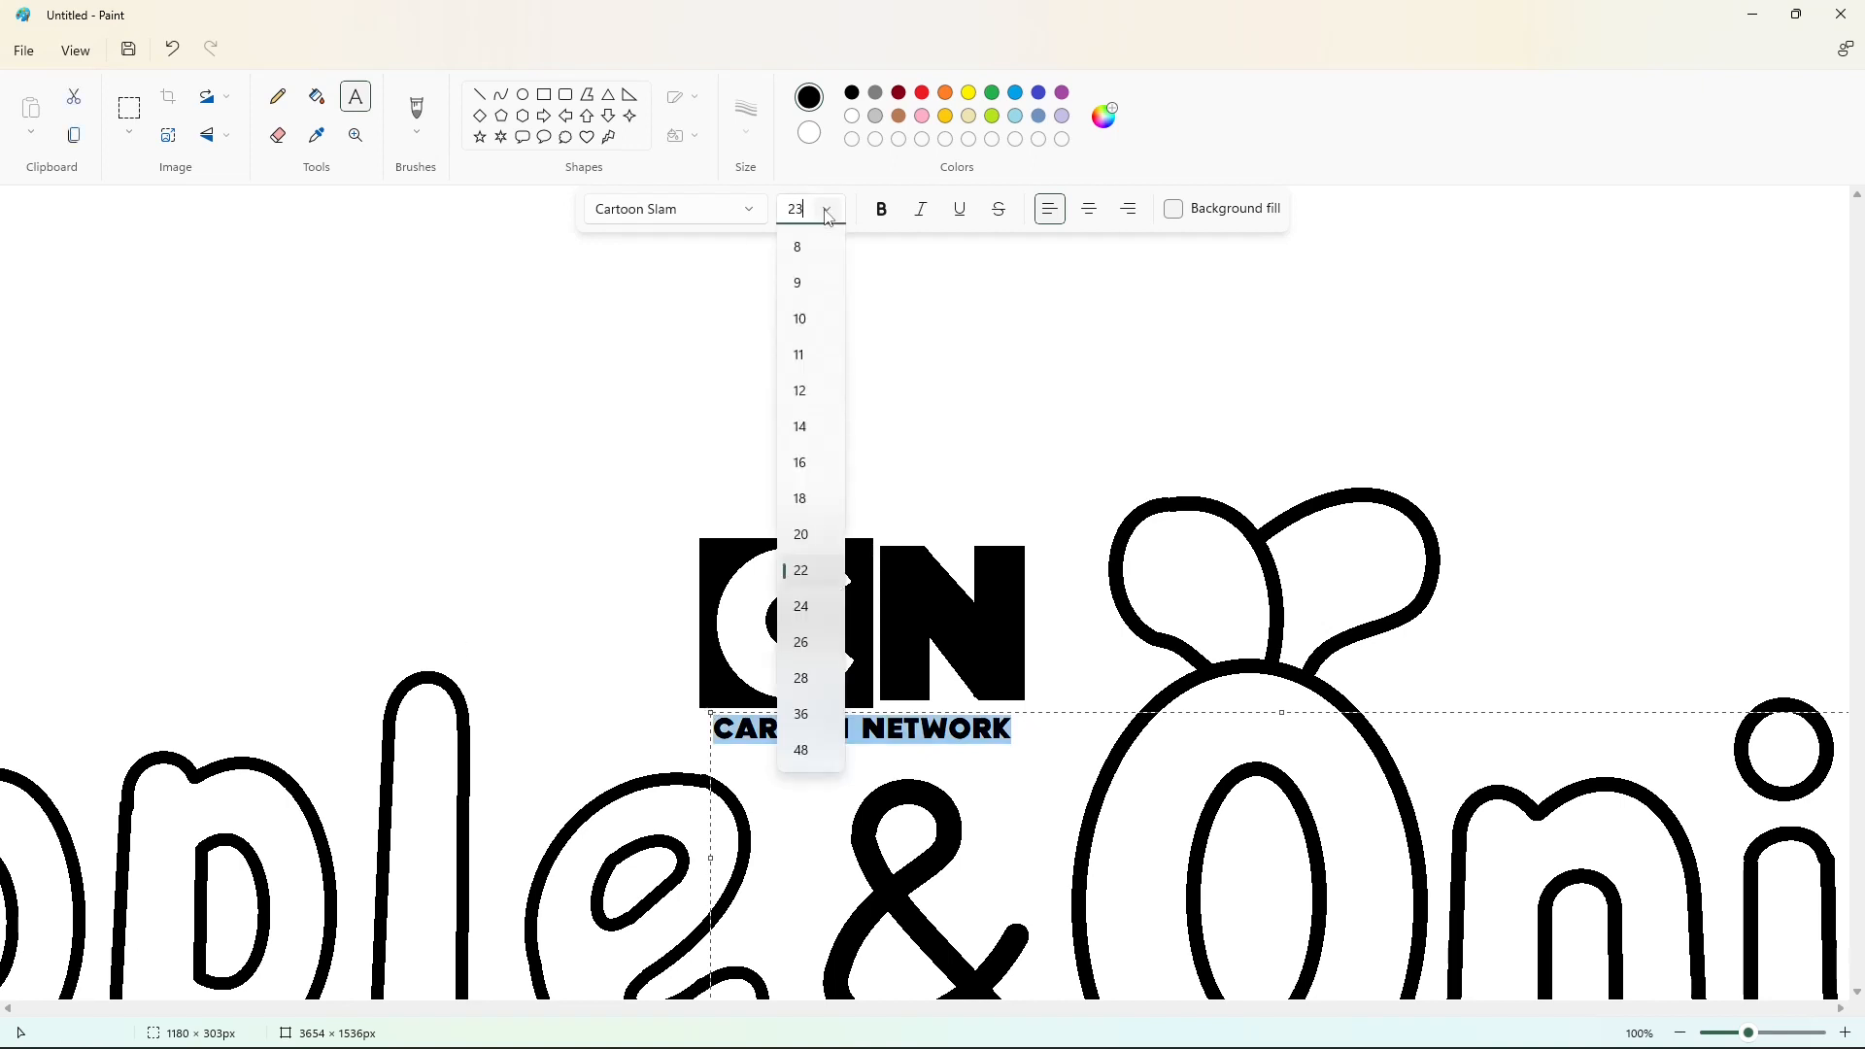
pyautogui.press('Return')
pyautogui.click(1072, 779)
pyautogui.moveTo(711, 712); pyautogui.dragTo(700, 709)
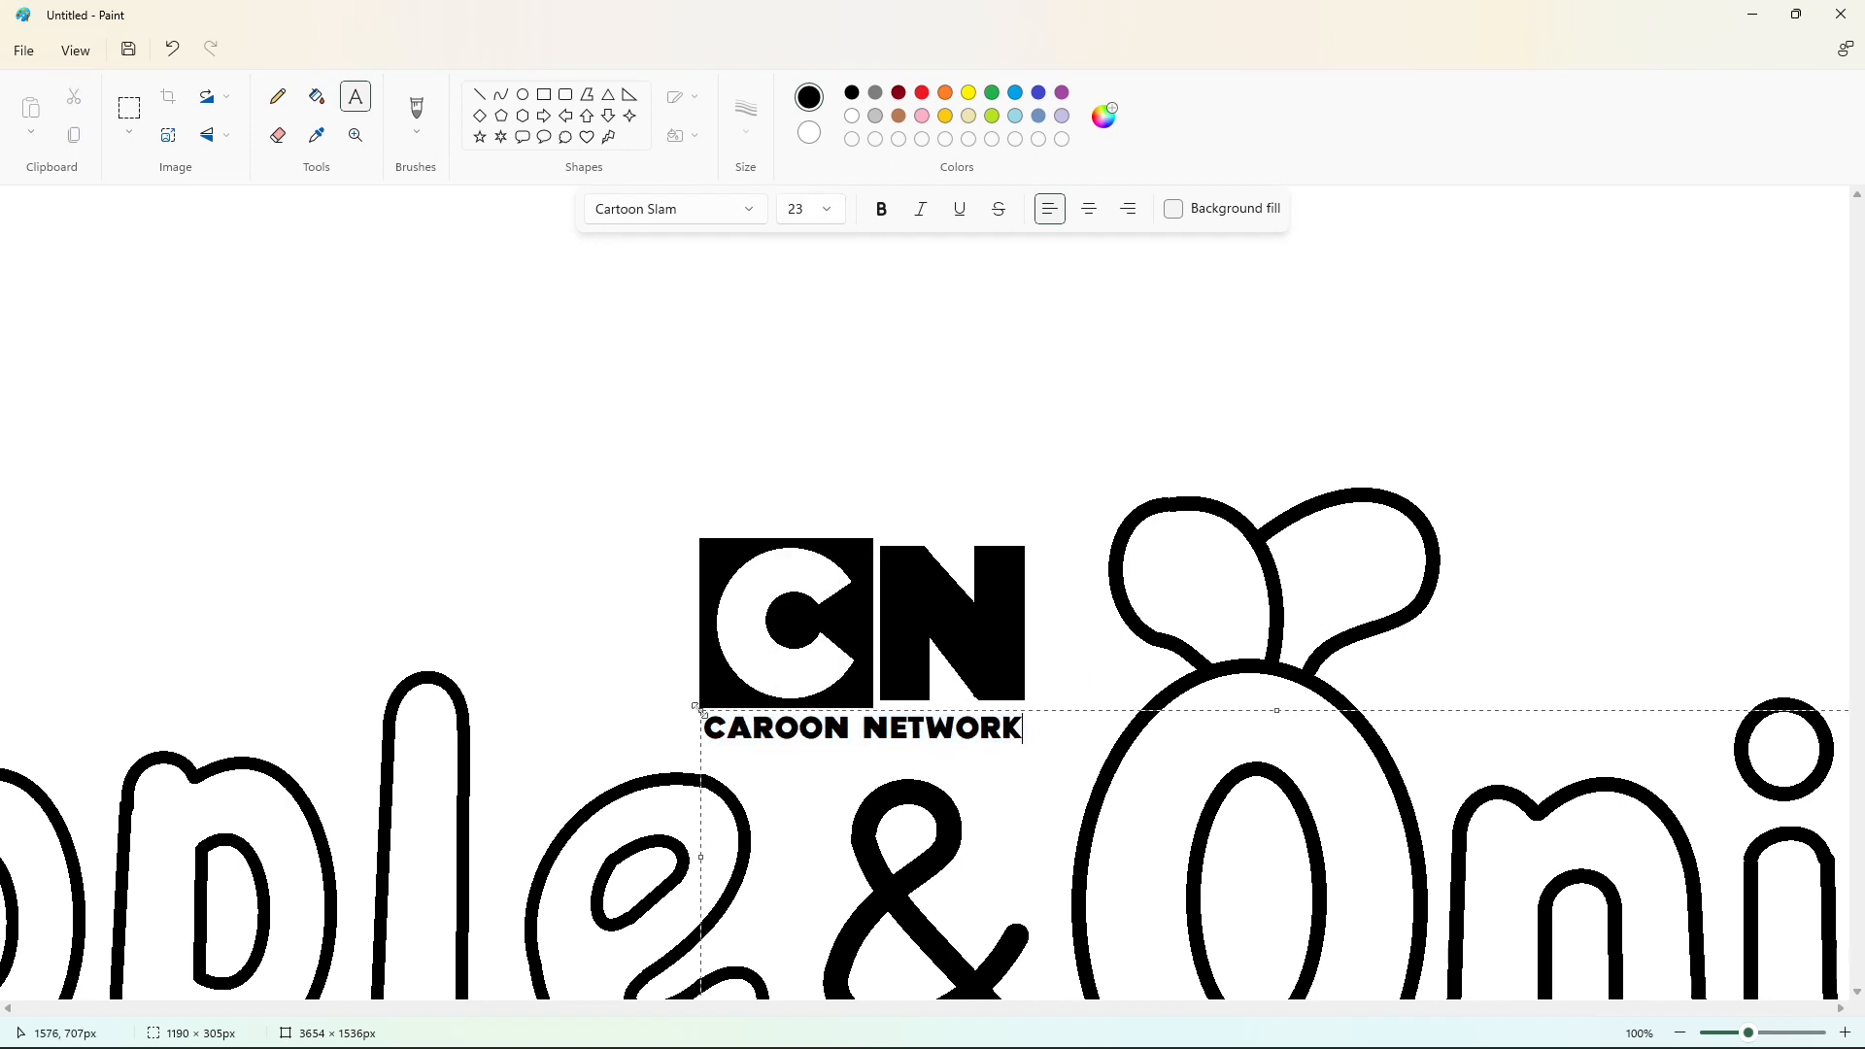
pyautogui.click(634, 696)
pyautogui.scroll(3, 634, 695)
pyautogui.click(1680, 1032)
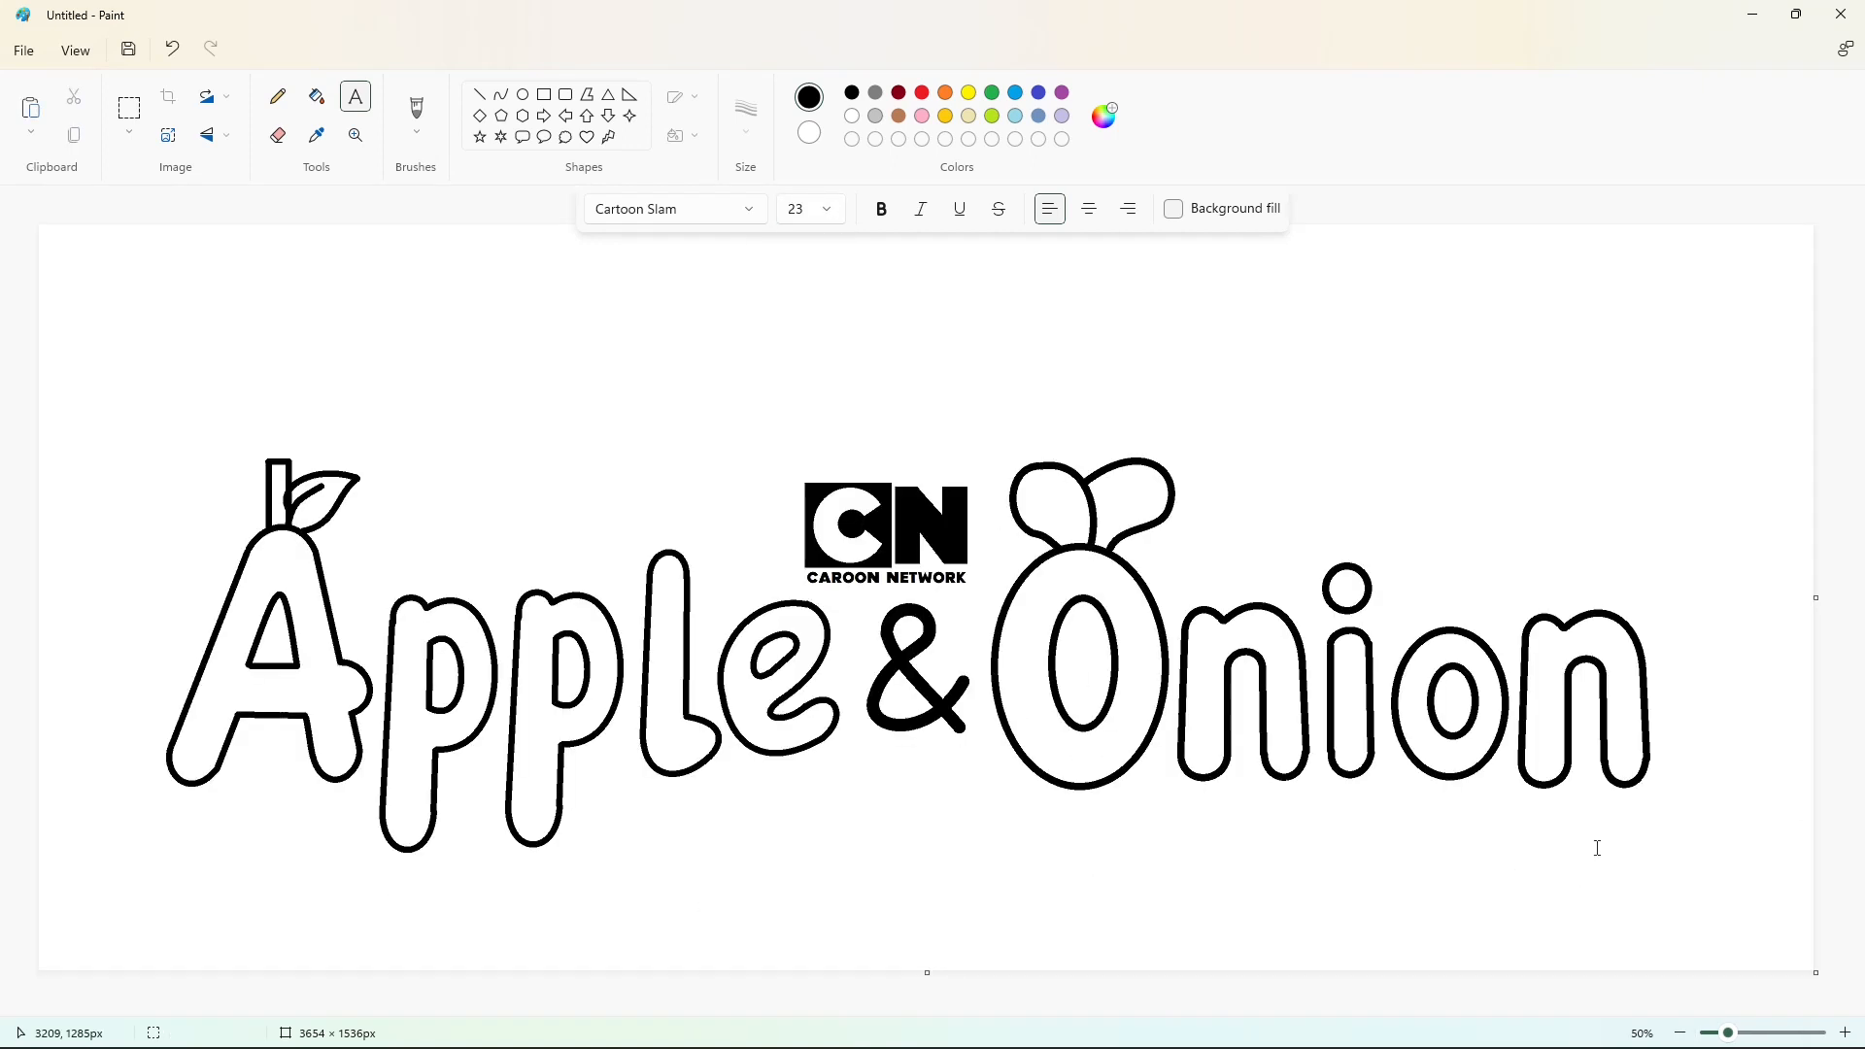
# - Copy the title artwork in an area about 3507 × 1371 px, and trim and re-extend the canvas to a blank 1386 × 1536 px
pyautogui.click(129, 107)
pyautogui.moveTo(53, 265); pyautogui.dragTo(1758, 931)
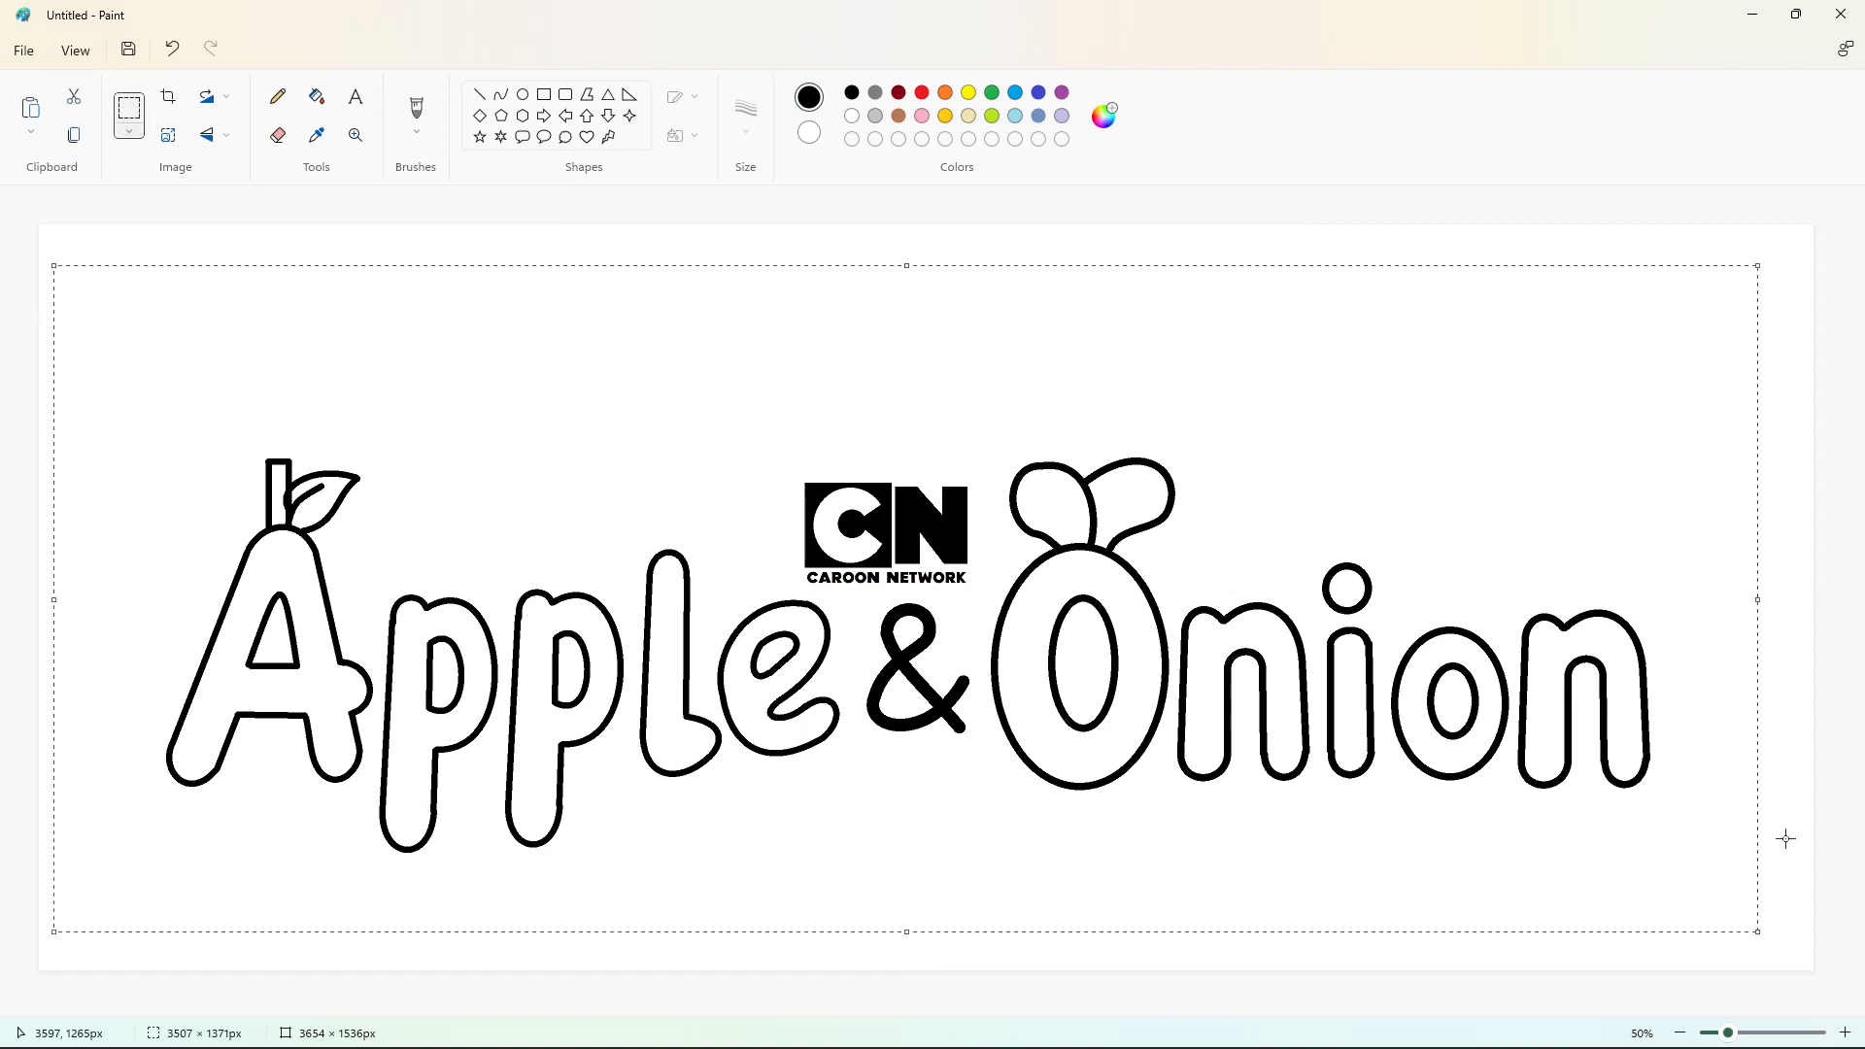
pyautogui.click(544, 94)
pyautogui.hotkey('ctrl', 'v')
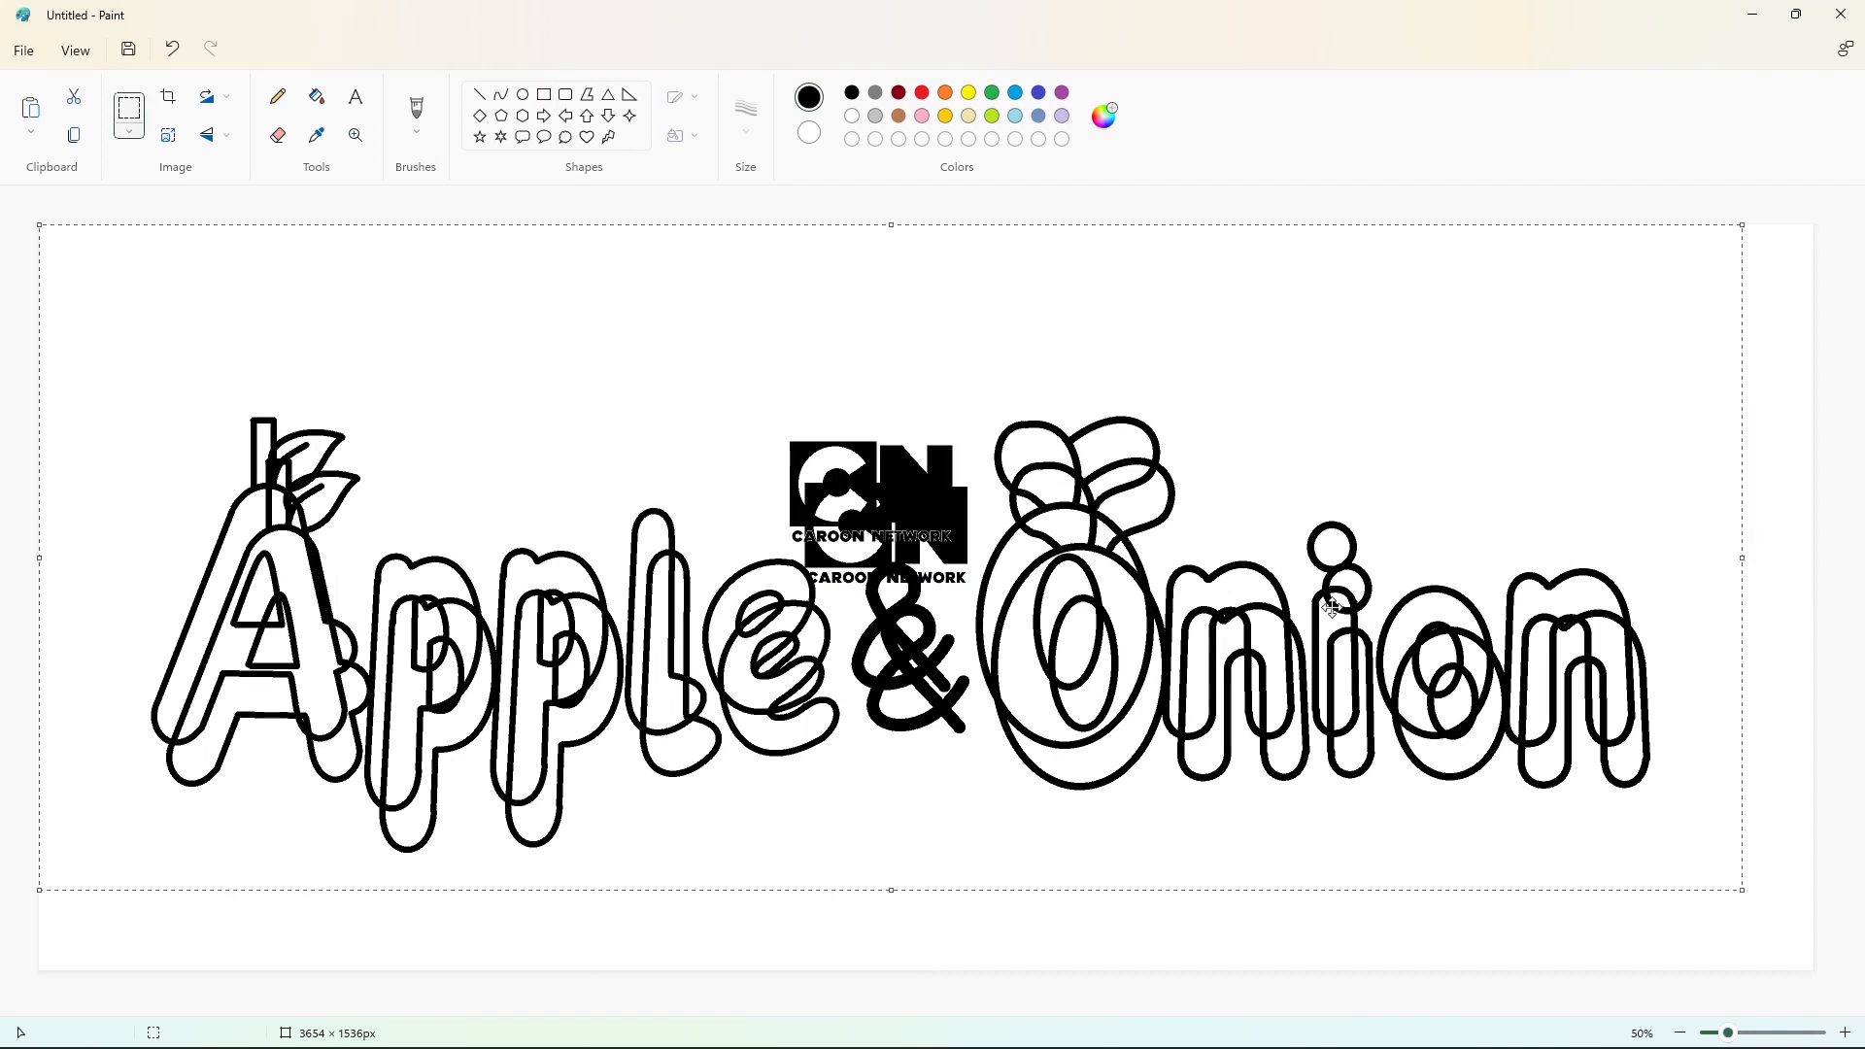
pyautogui.hotkey('ctrl', 'z')
pyautogui.moveTo(1816, 598); pyautogui.dragTo(123, 620)
pyautogui.moveTo(124, 598); pyautogui.dragTo(714, 598)
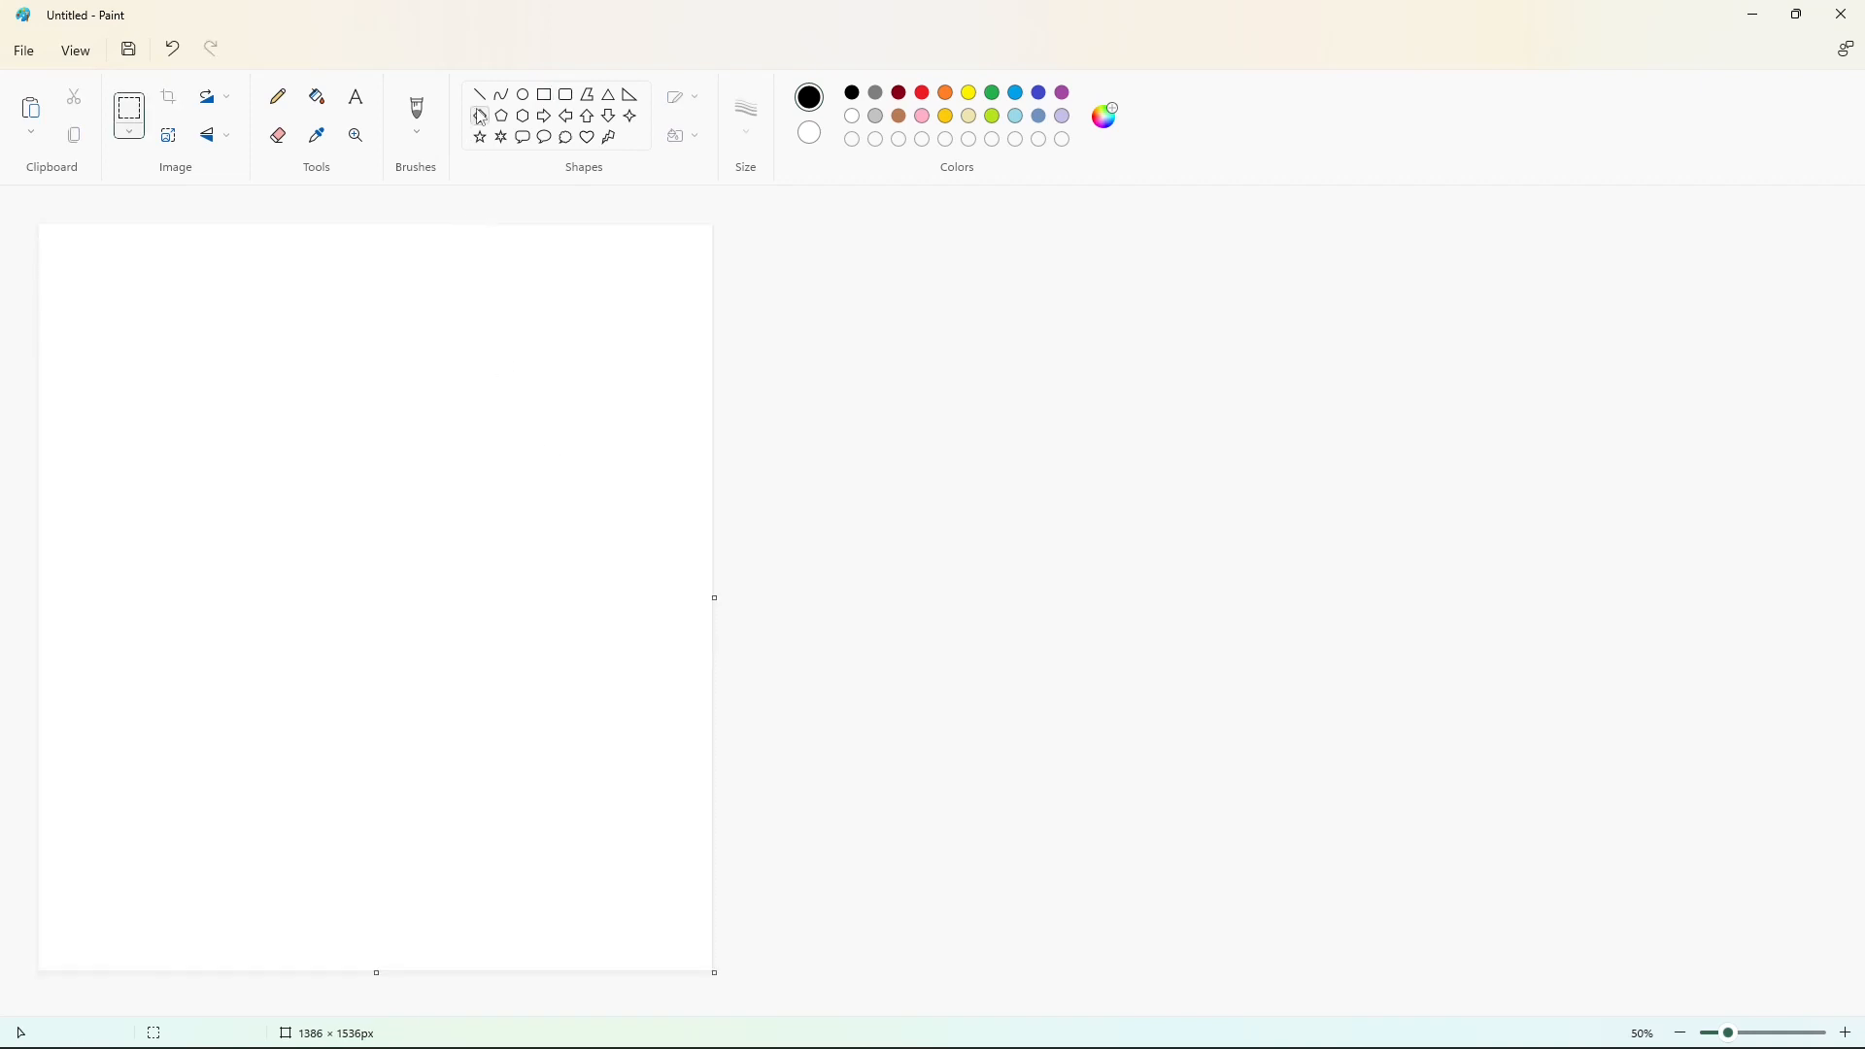
# - Mix a brighter custom drawing colour from the palette green, with its brightness value at 85
pyautogui.click(479, 94)
pyautogui.click(993, 92)
pyautogui.click(1106, 115)
pyautogui.moveTo(1006, 367); pyautogui.dragTo(1004, 351)
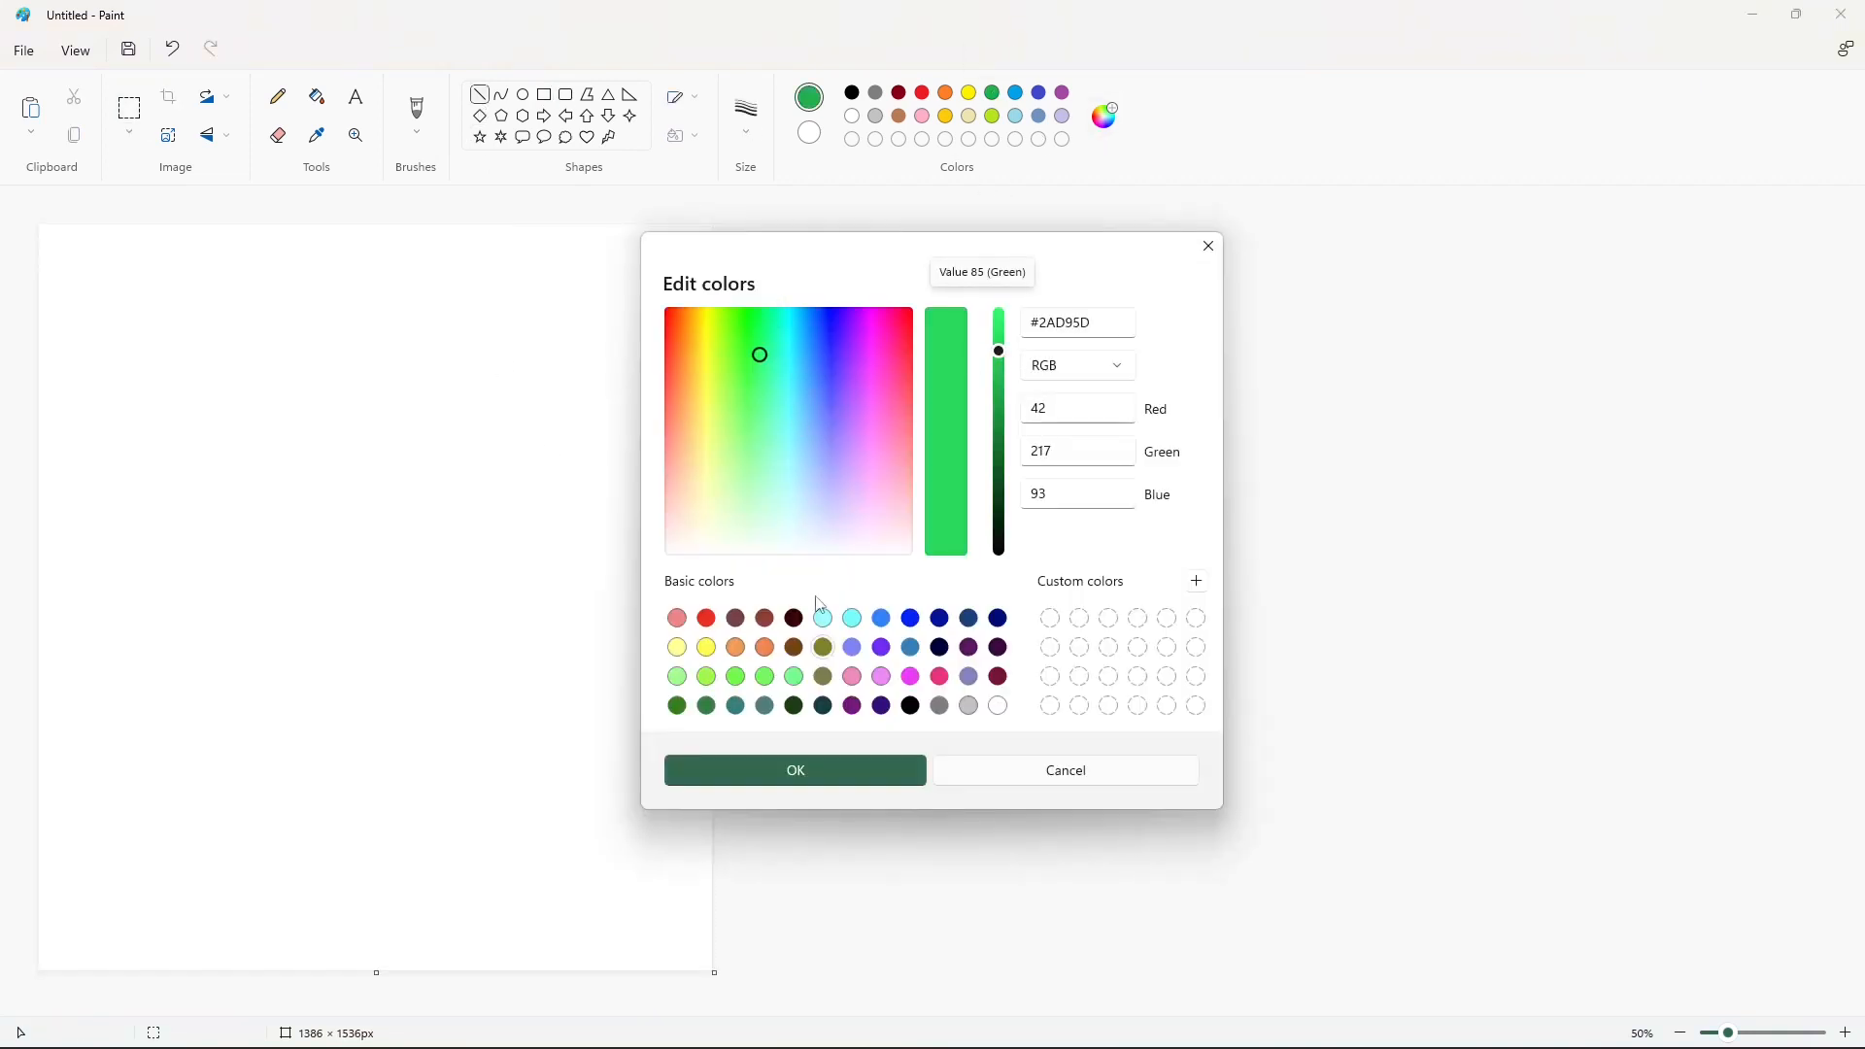
pyautogui.moveTo(762, 359)
pyautogui.mouseDown()
pyautogui.moveTo(746, 410)
pyautogui.moveTo(737, 388)
pyautogui.moveTo(756, 393)
pyautogui.moveTo(765, 358)
pyautogui.mouseUp()
pyautogui.click(843, 780)
# - Draw a green slope line descending from left to right across the canvas and fill the area below it green
pyautogui.moveTo(453, 627); pyautogui.dragTo(5, 471)
pyautogui.moveTo(454, 626)
pyautogui.mouseDown()
pyautogui.moveTo(731, 749)
pyautogui.moveTo(729, 723)
pyautogui.mouseUp()
pyautogui.click(317, 96)
pyautogui.click(228, 666)
# - Mix a lighter custom green with its brightness value at 100 and fill the area above the slope with it
pyautogui.click(1103, 115)
pyautogui.moveTo(1003, 349); pyautogui.dragTo(1000, 309)
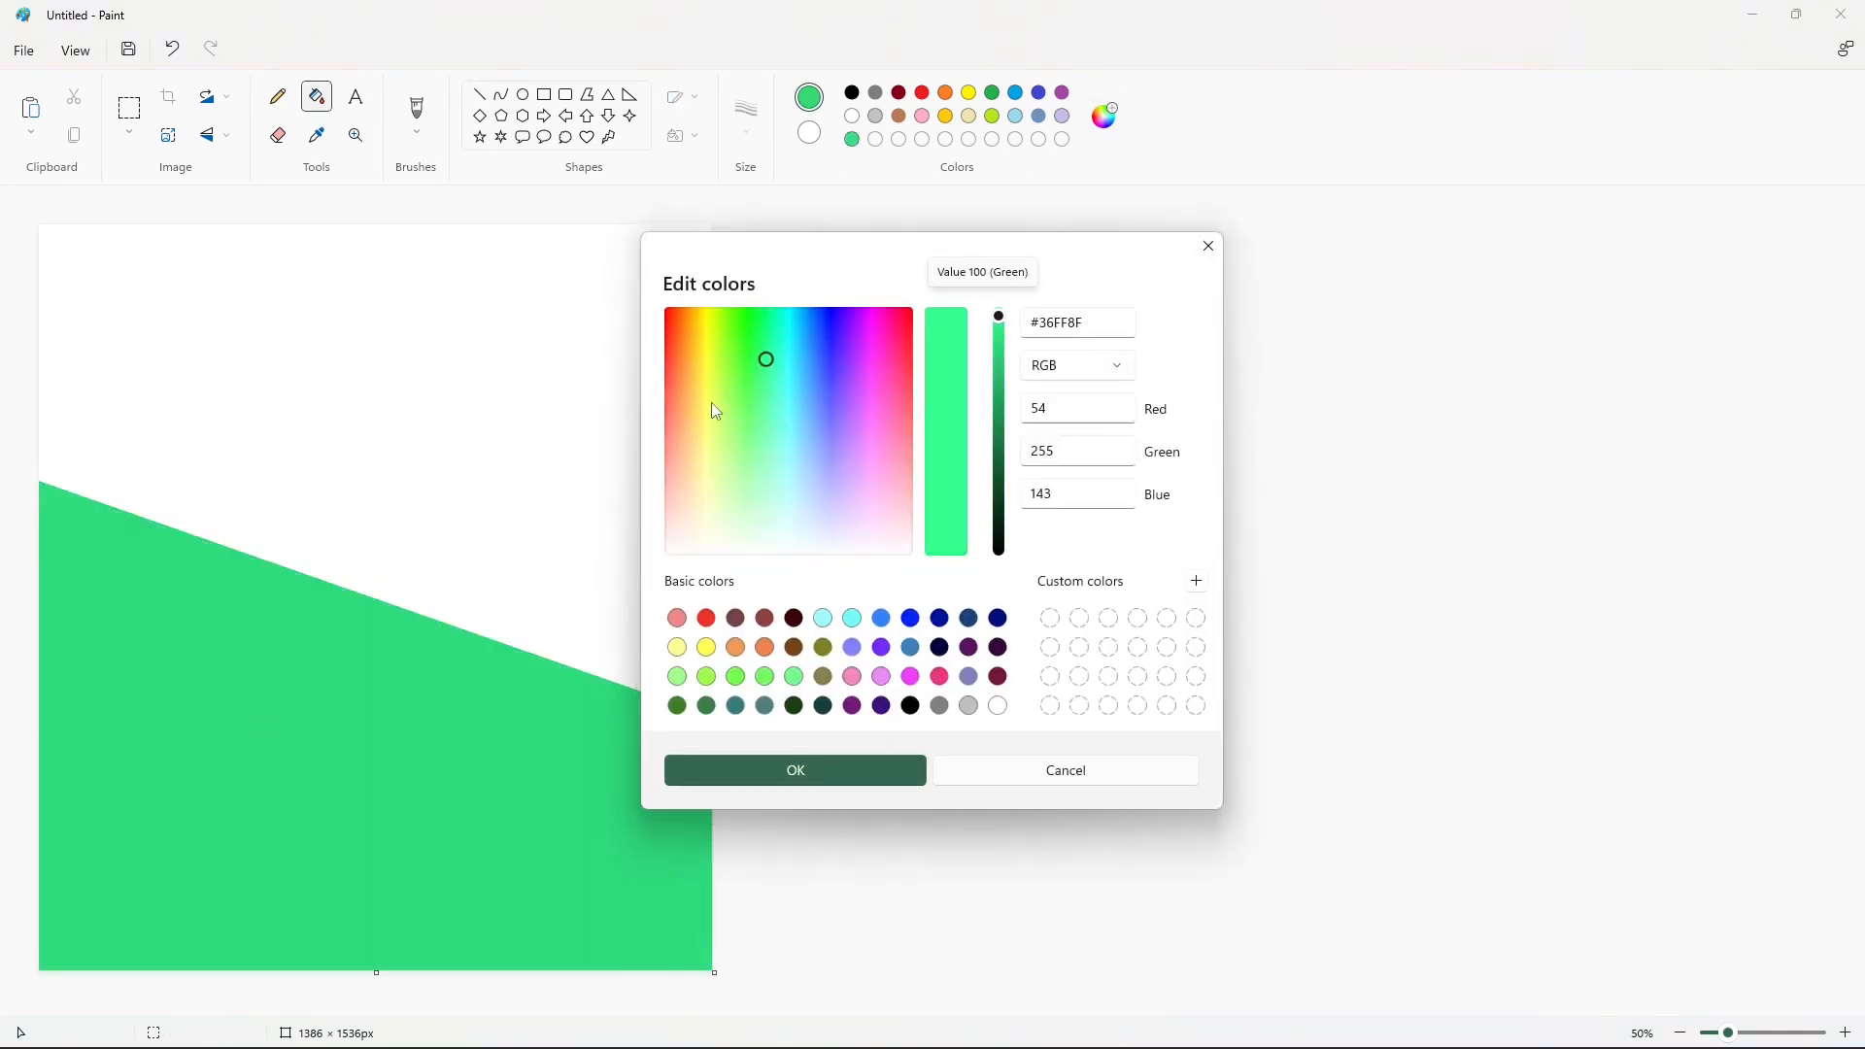
pyautogui.moveTo(766, 361); pyautogui.dragTo(766, 433)
pyautogui.click(811, 773)
pyautogui.click(367, 380)
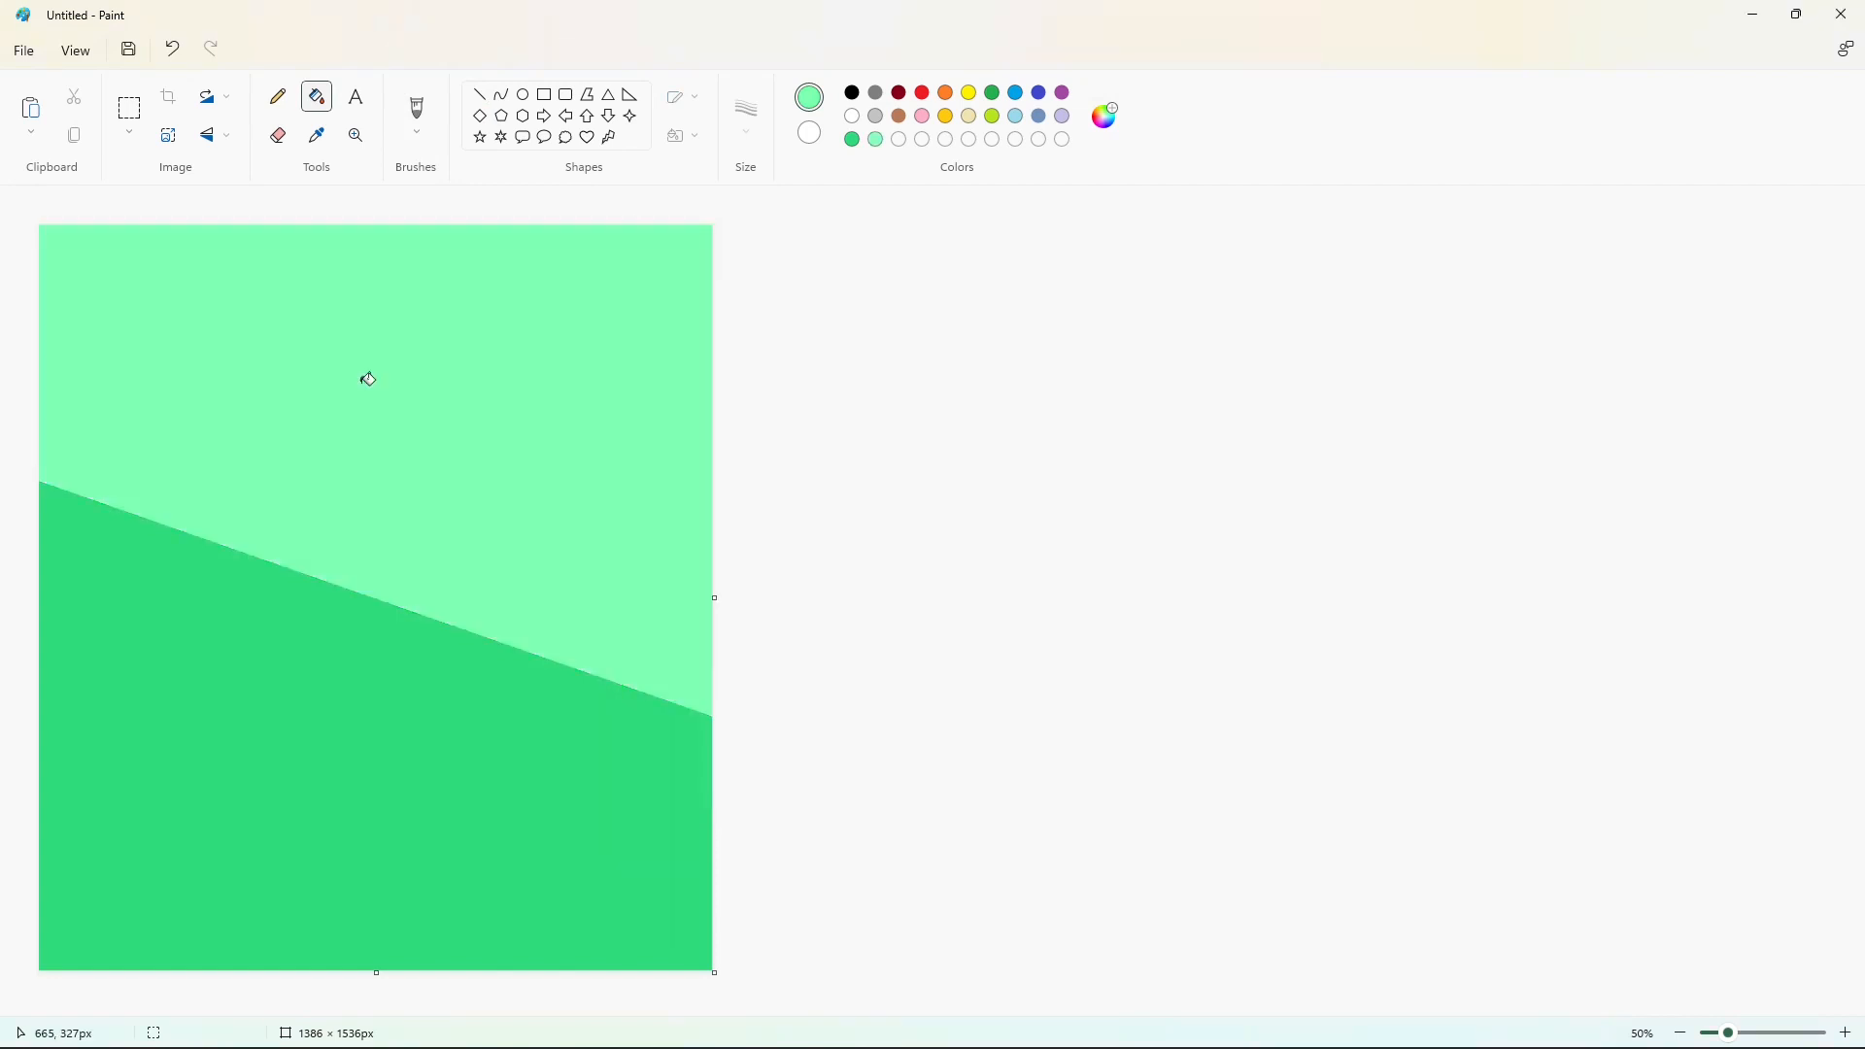
# - Mix two progressively paler custom greens and refill the area above the slope with the palest one
pyautogui.click(1105, 116)
pyautogui.click(758, 482)
pyautogui.click(791, 771)
pyautogui.click(447, 448)
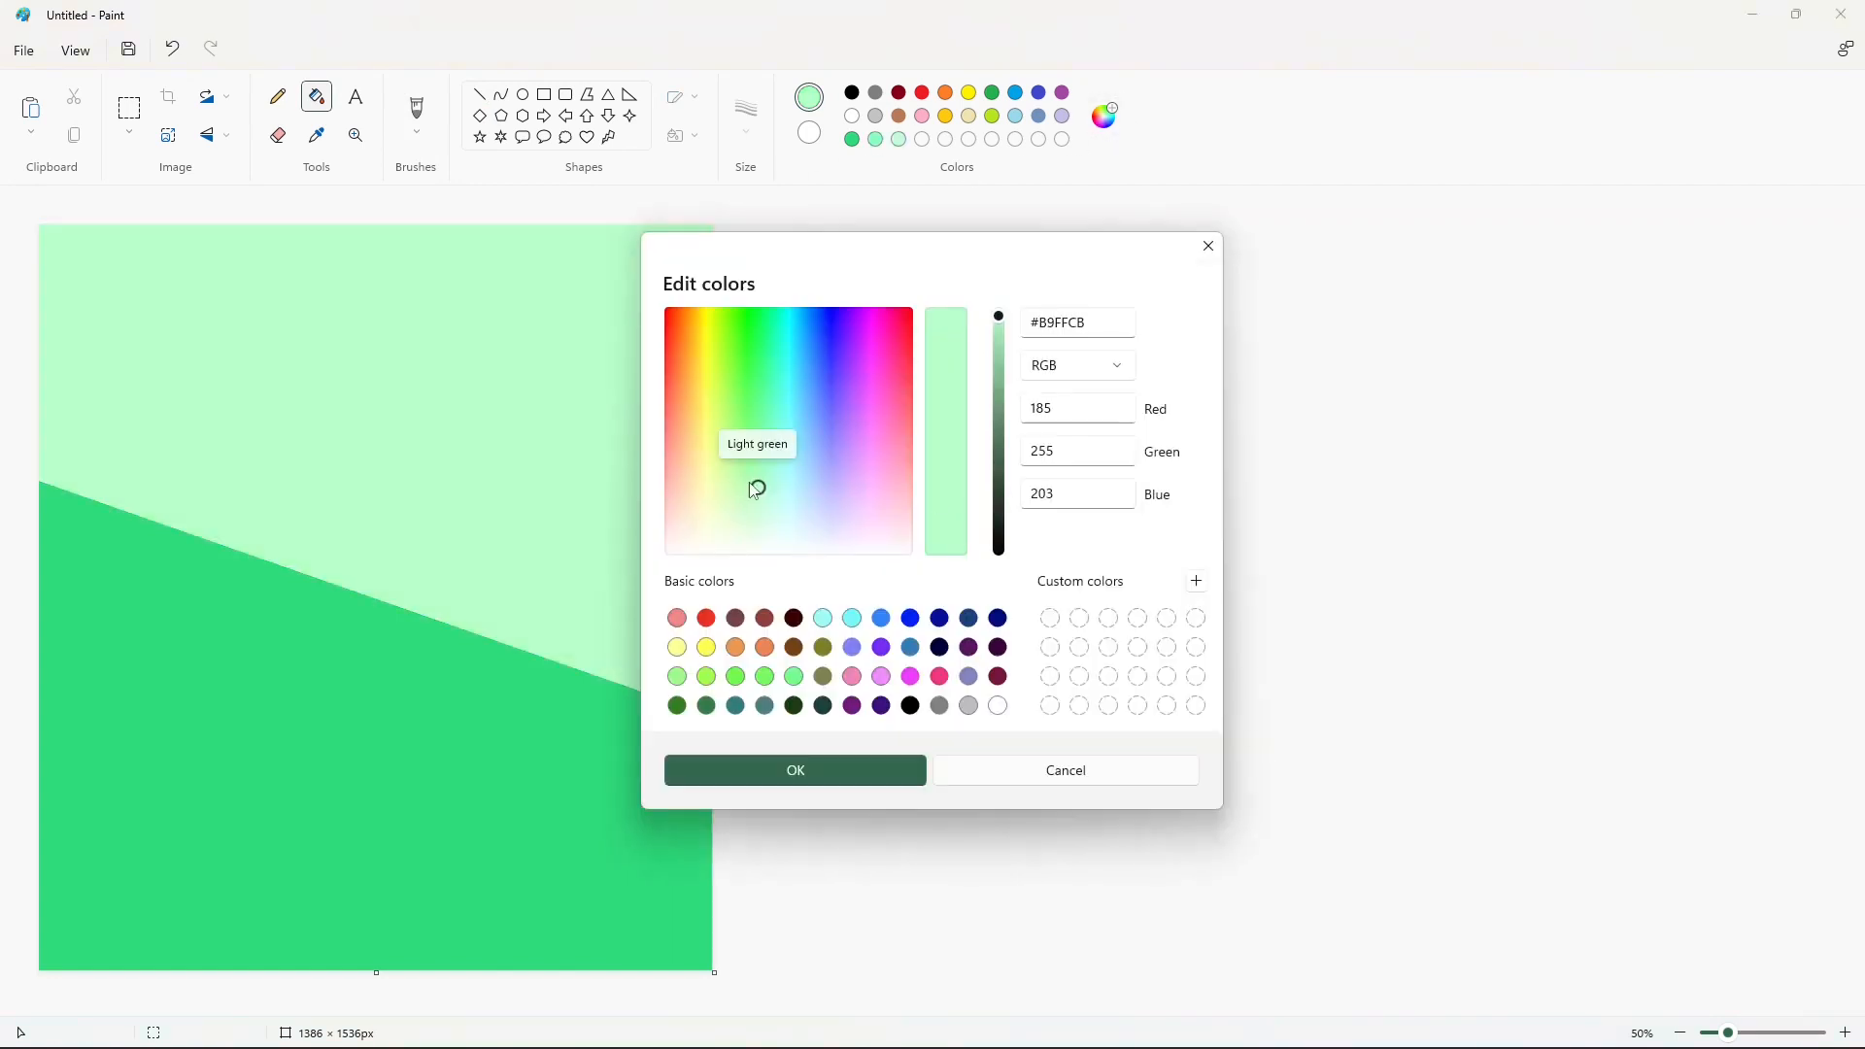
pyautogui.click(791, 770)
pyautogui.click(447, 448)
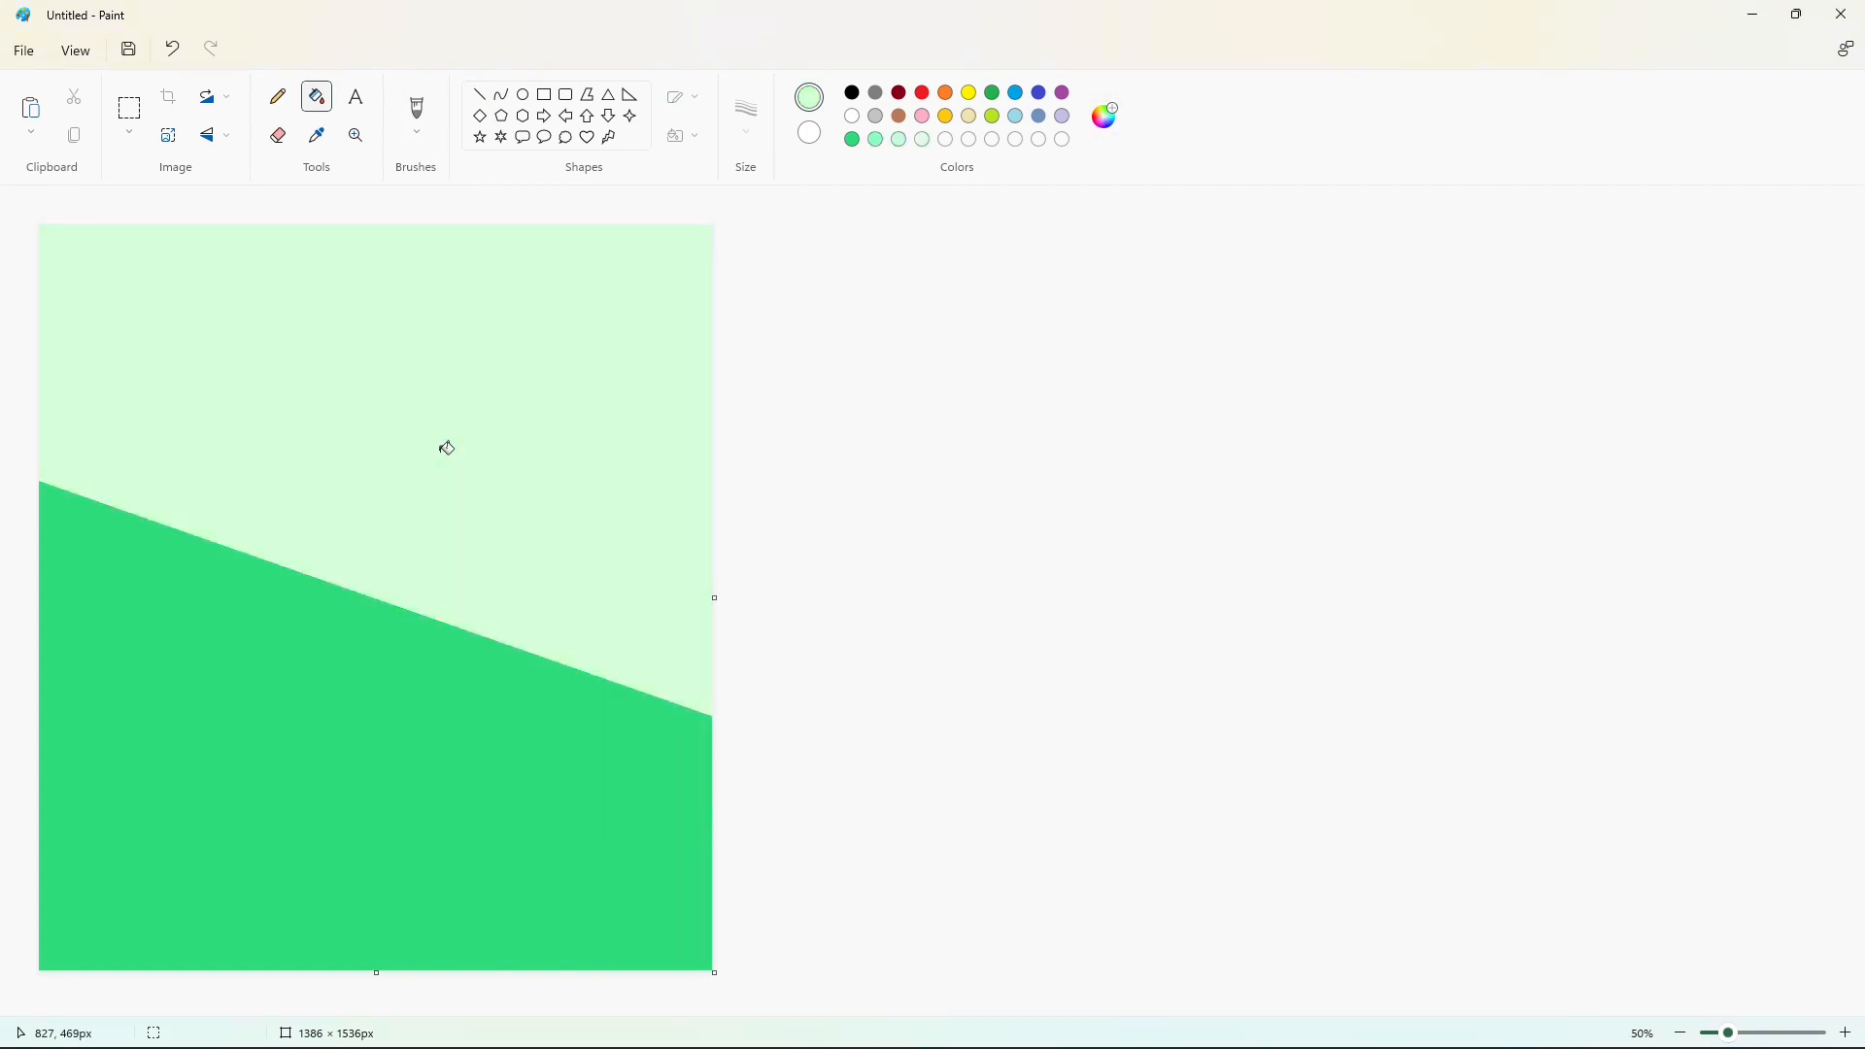
# - Resize the picture horizontally to 1 percent twice with the aspect ratio unlocked, narrowing it to 1 × 1536 px
pyautogui.click(168, 135)
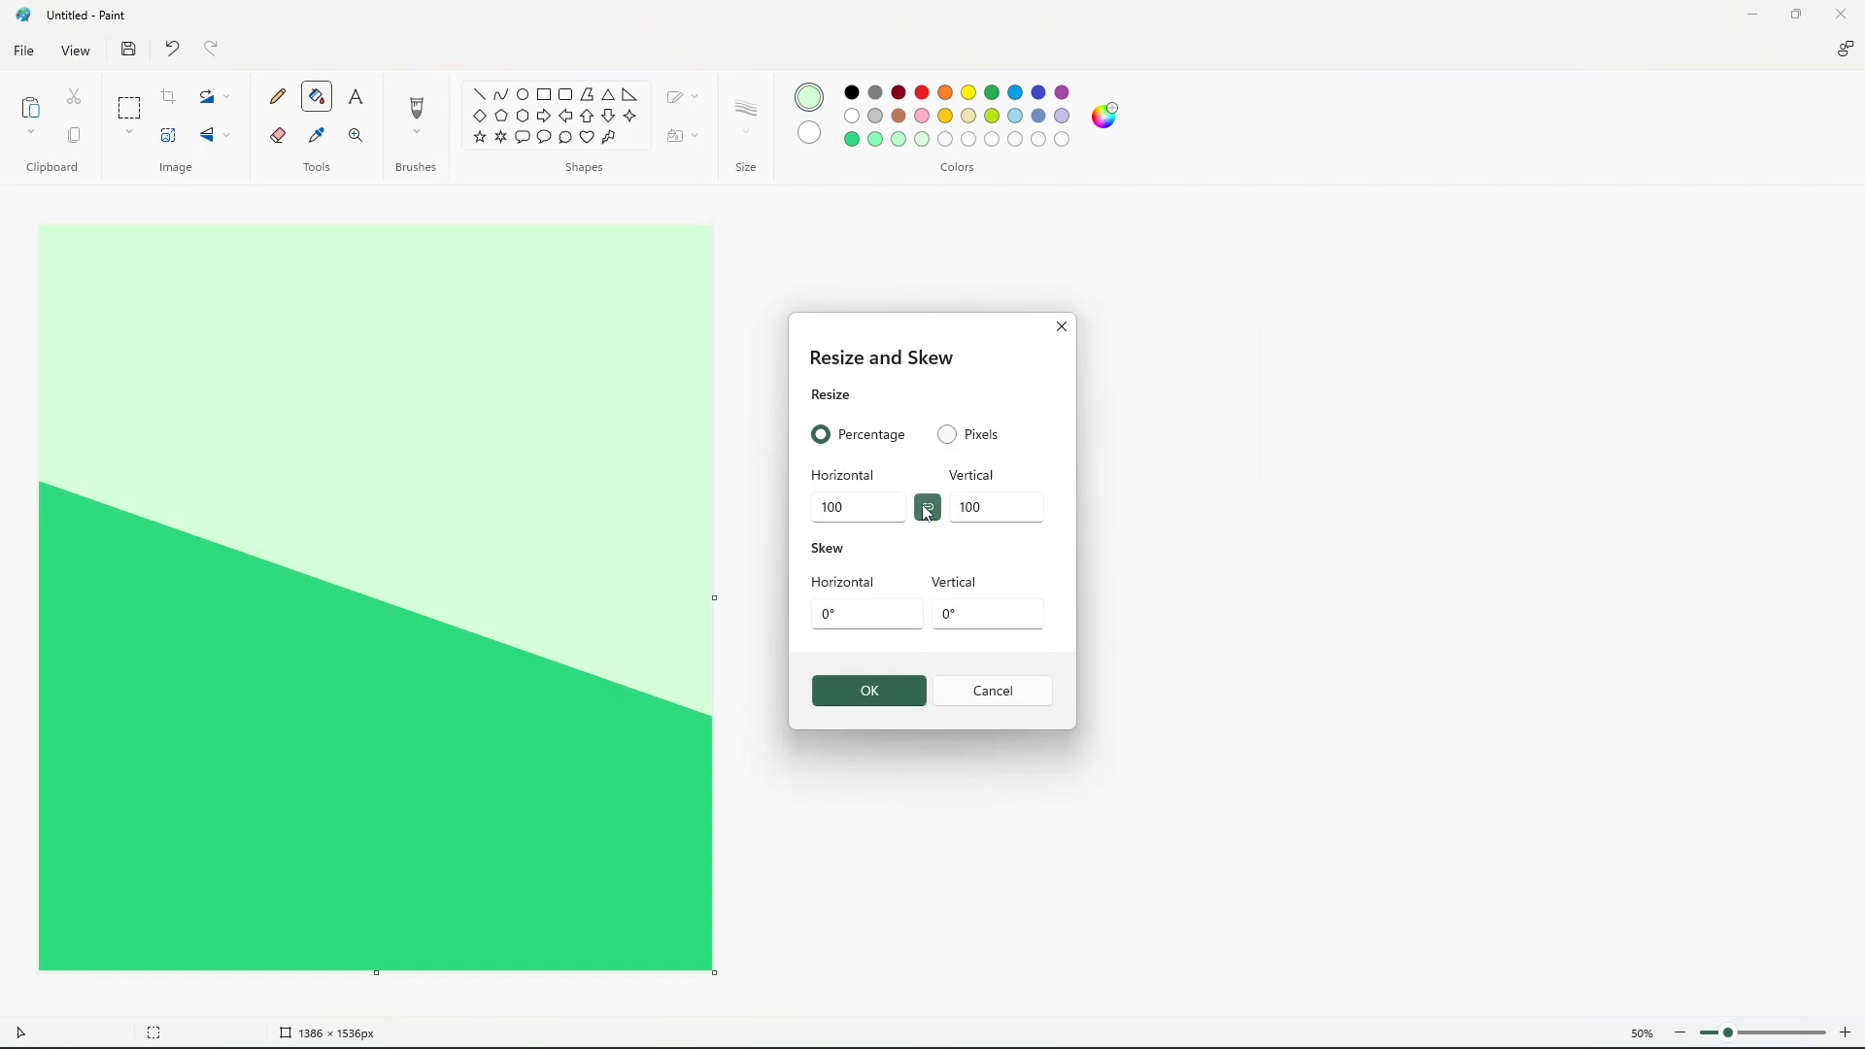
pyautogui.doubleClick(871, 516)
pyautogui.press('BackSpace')
pyautogui.write('1')
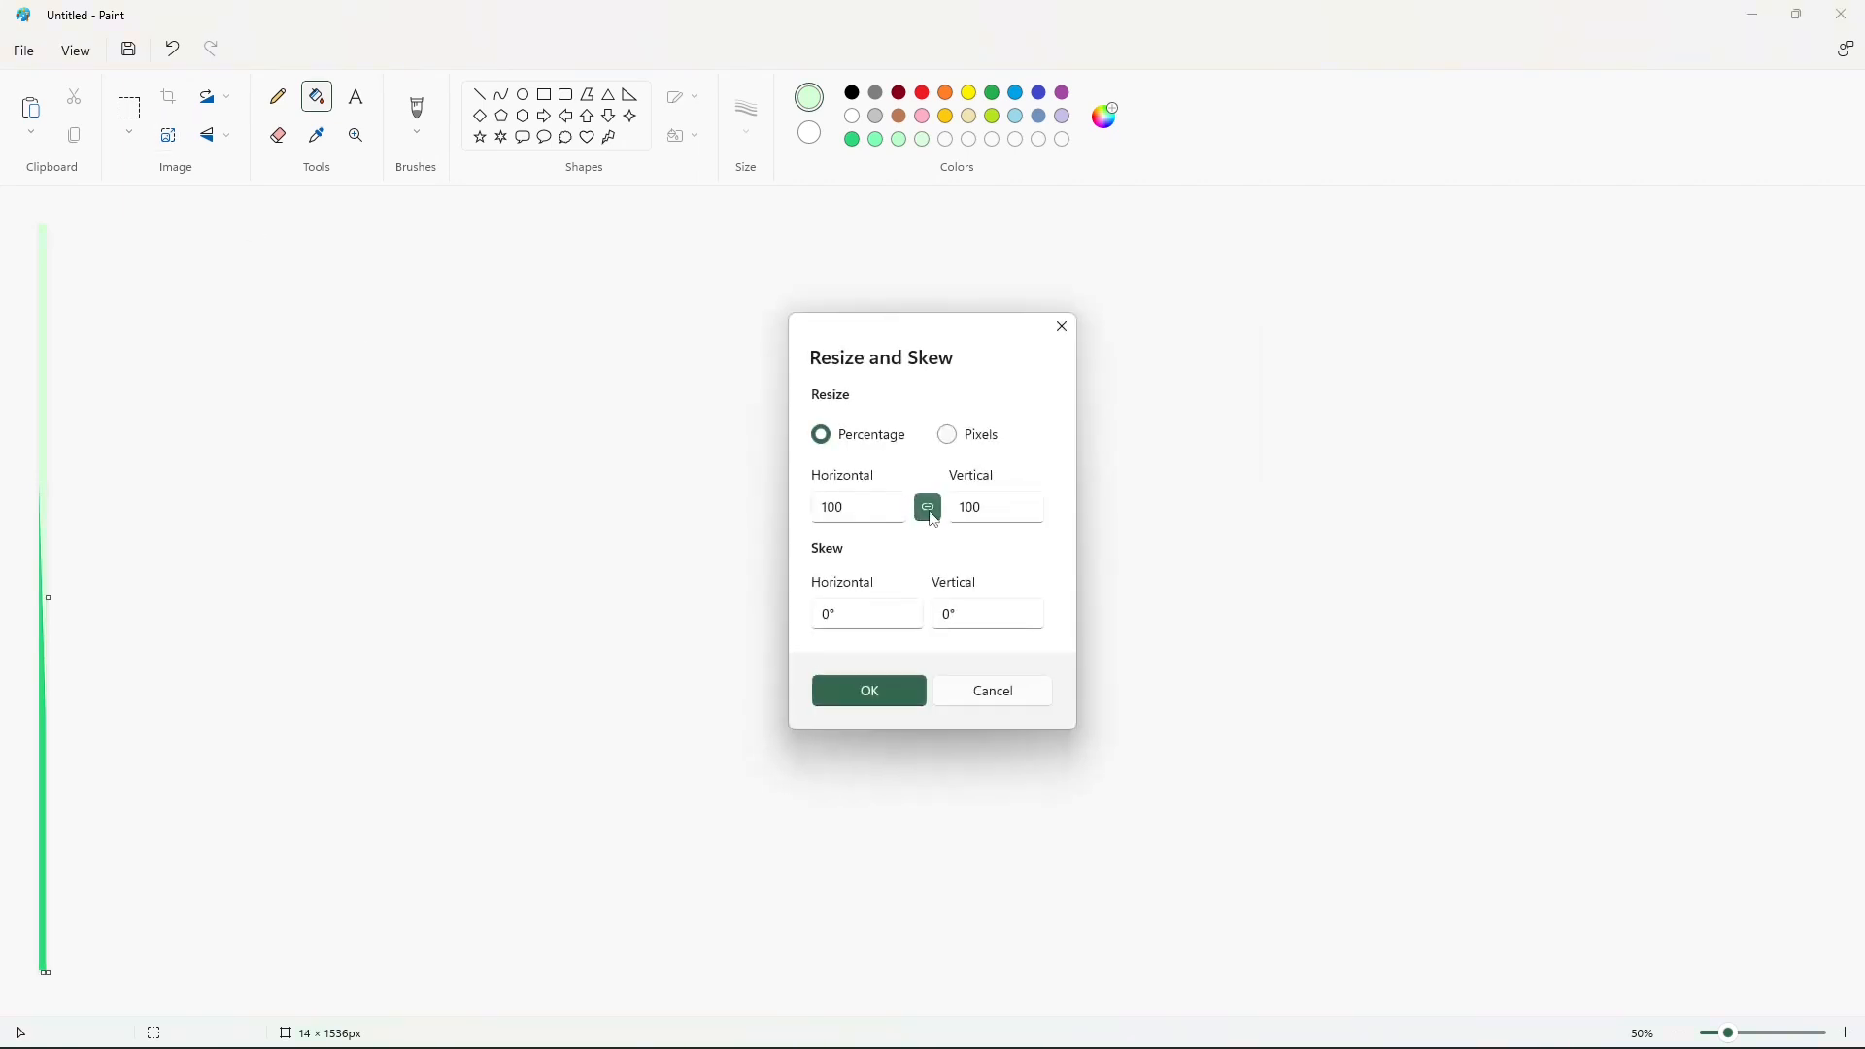
pyautogui.press('BackSpace')
pyautogui.write('1')
pyautogui.press('Return')
# - Stretch the one-pixel strip horizontally to 500 percent twice with the aspect ratio unlocked, to 25 × 1536 px
pyautogui.click(168, 135)
pyautogui.click(927, 507)
pyautogui.click(885, 508)
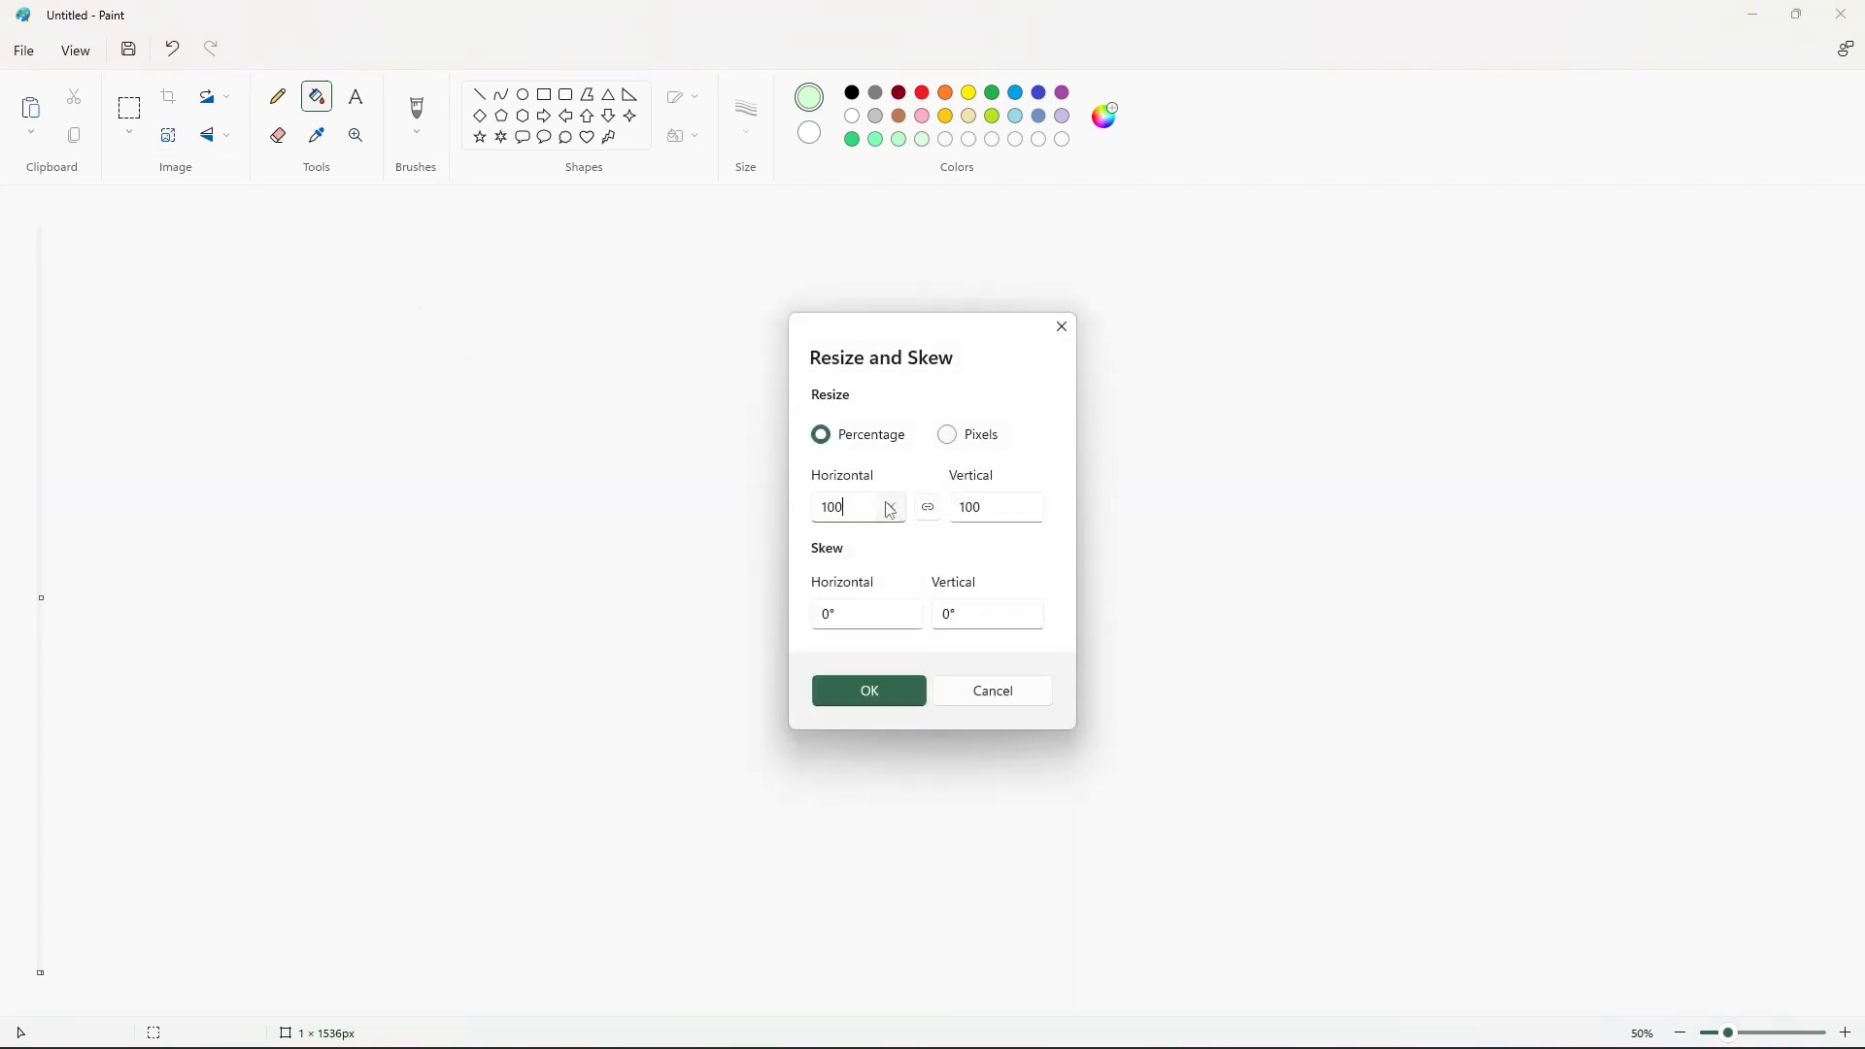
pyautogui.press('BackSpace')
pyautogui.press('BackSpace')
pyautogui.press('BackSpace')
pyautogui.write('500')
pyautogui.press('Return')
pyautogui.hotkey('ctrl', 'w')
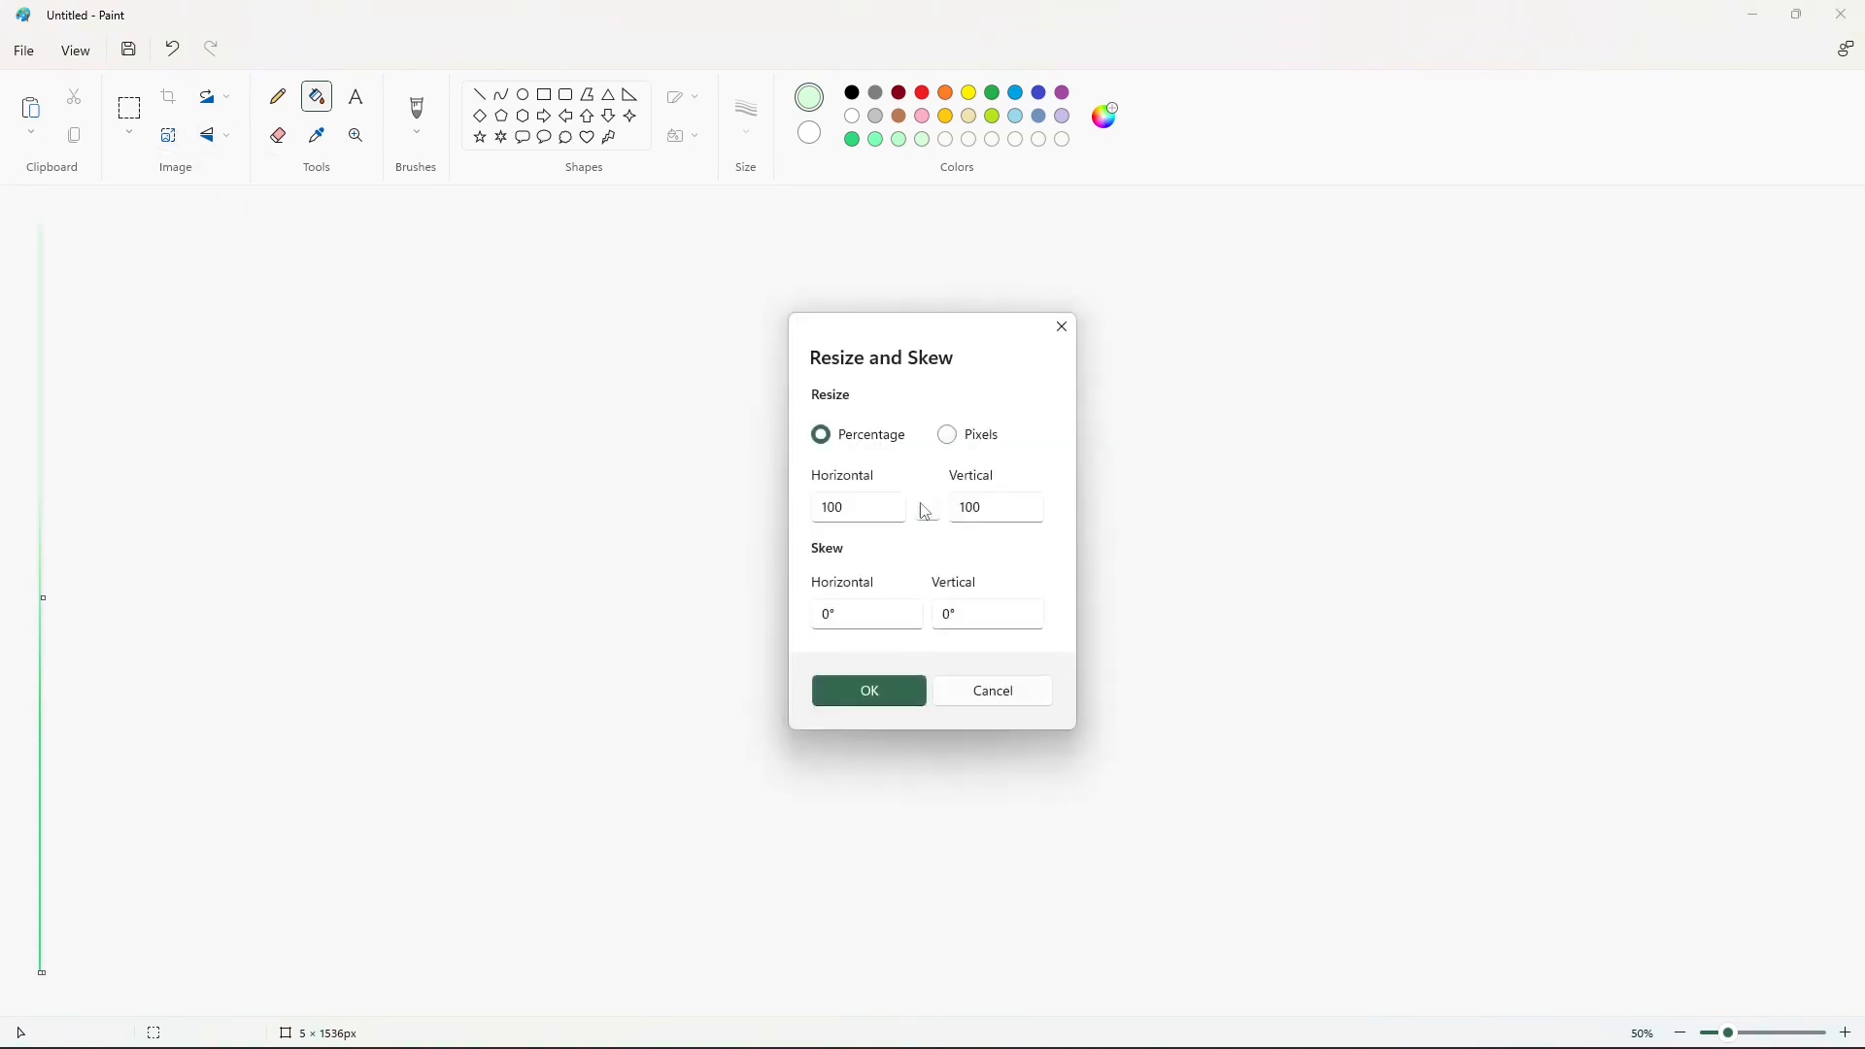
pyautogui.doubleClick(883, 504)
pyautogui.press('BackSpace')
pyautogui.write('500')
pyautogui.click(892, 691)
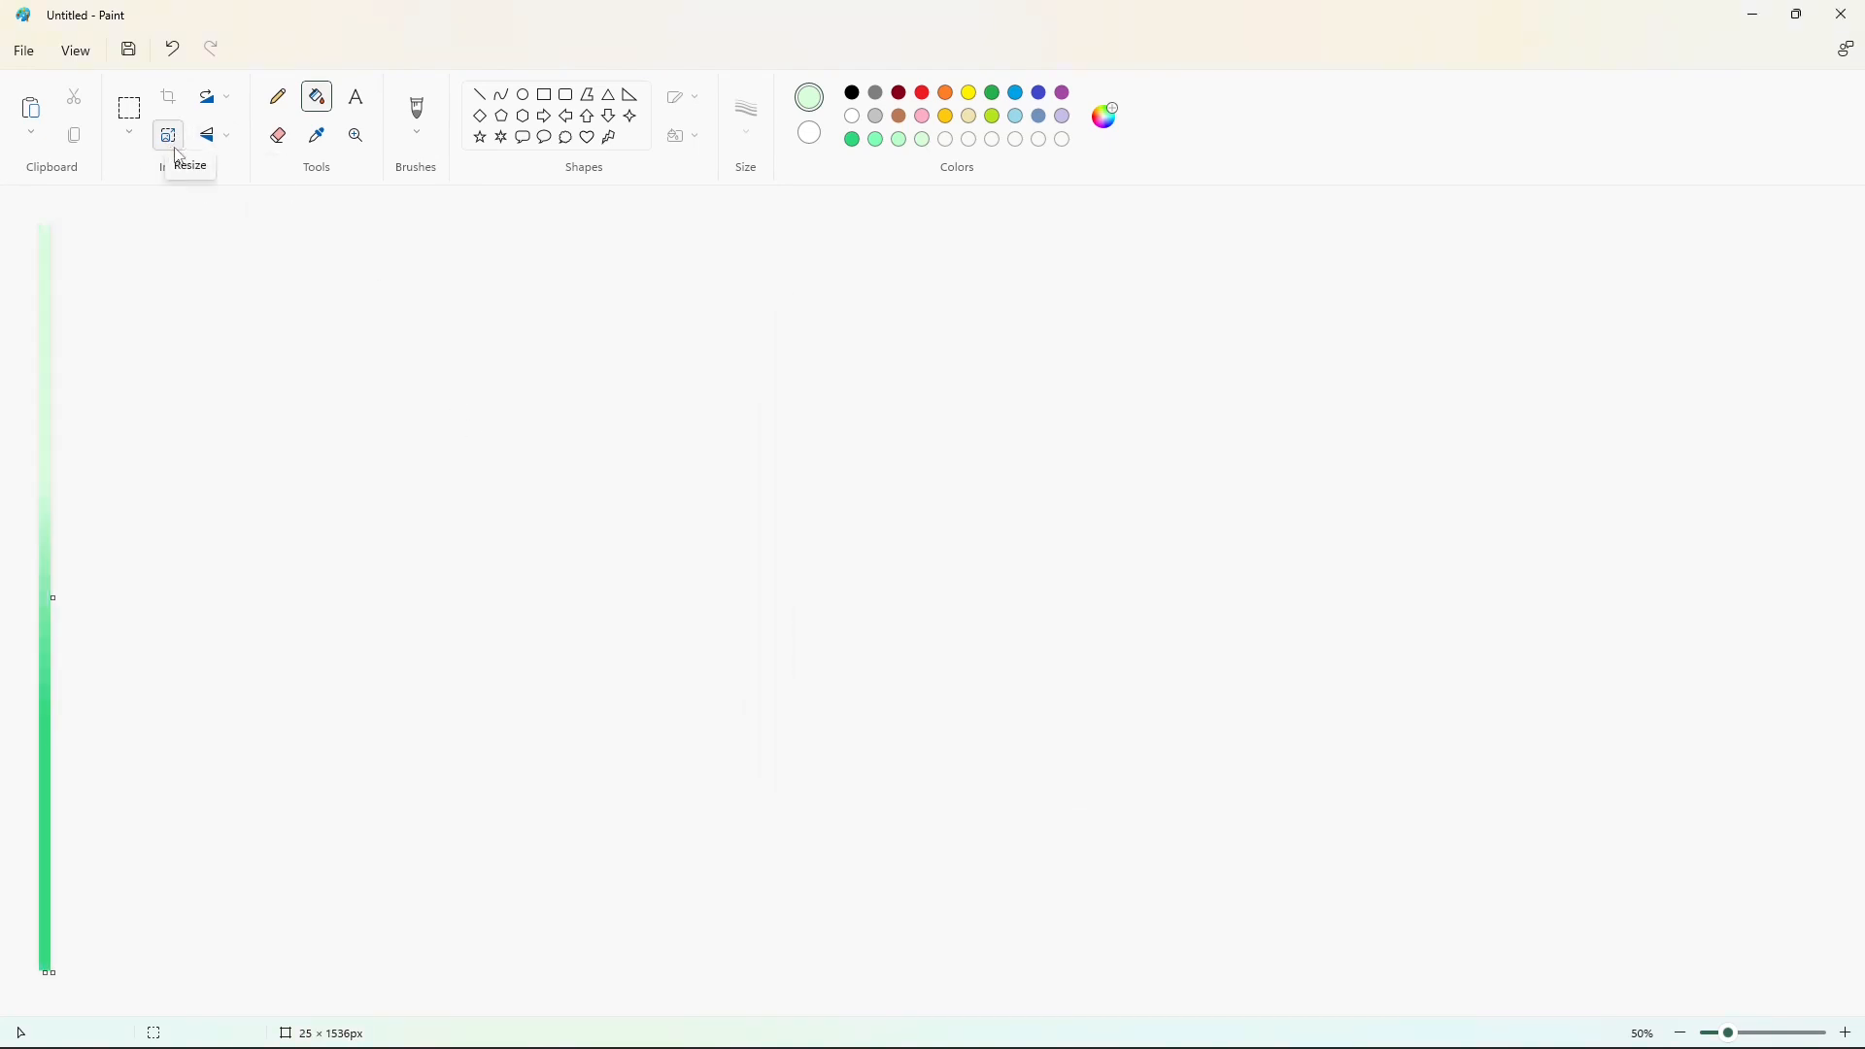
# - Stretch the 25 px strip horizontally to 500 percent two more times, to 625 × 1536 px
pyautogui.click(168, 135)
pyautogui.write('500')
pyautogui.click(879, 687)
pyautogui.hotkey('ctrl', 'w')
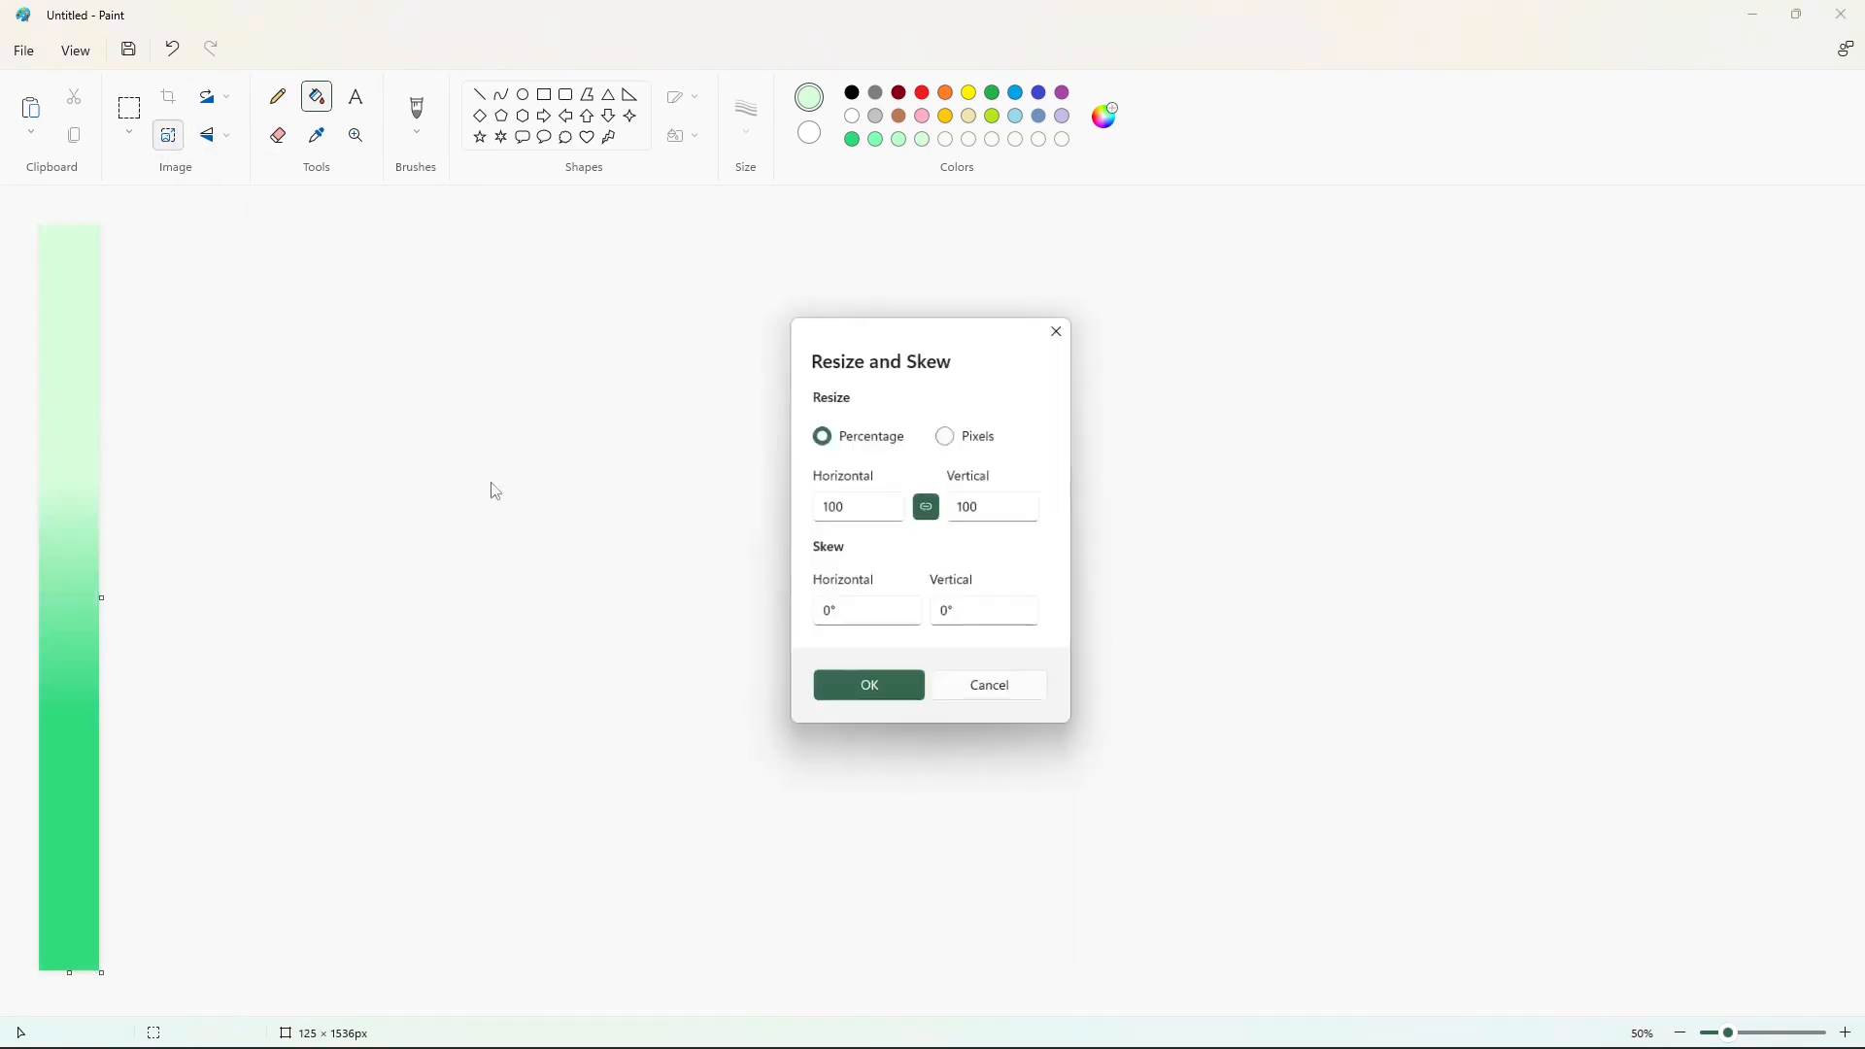
pyautogui.doubleClick(886, 504)
pyautogui.write('500')
pyautogui.click(872, 692)
# - Try to enlarge the 625 px gradient to 500 percent, and undo the resize
pyautogui.click(168, 135)
pyautogui.doubleClick(883, 504)
pyautogui.press('BackSpace')
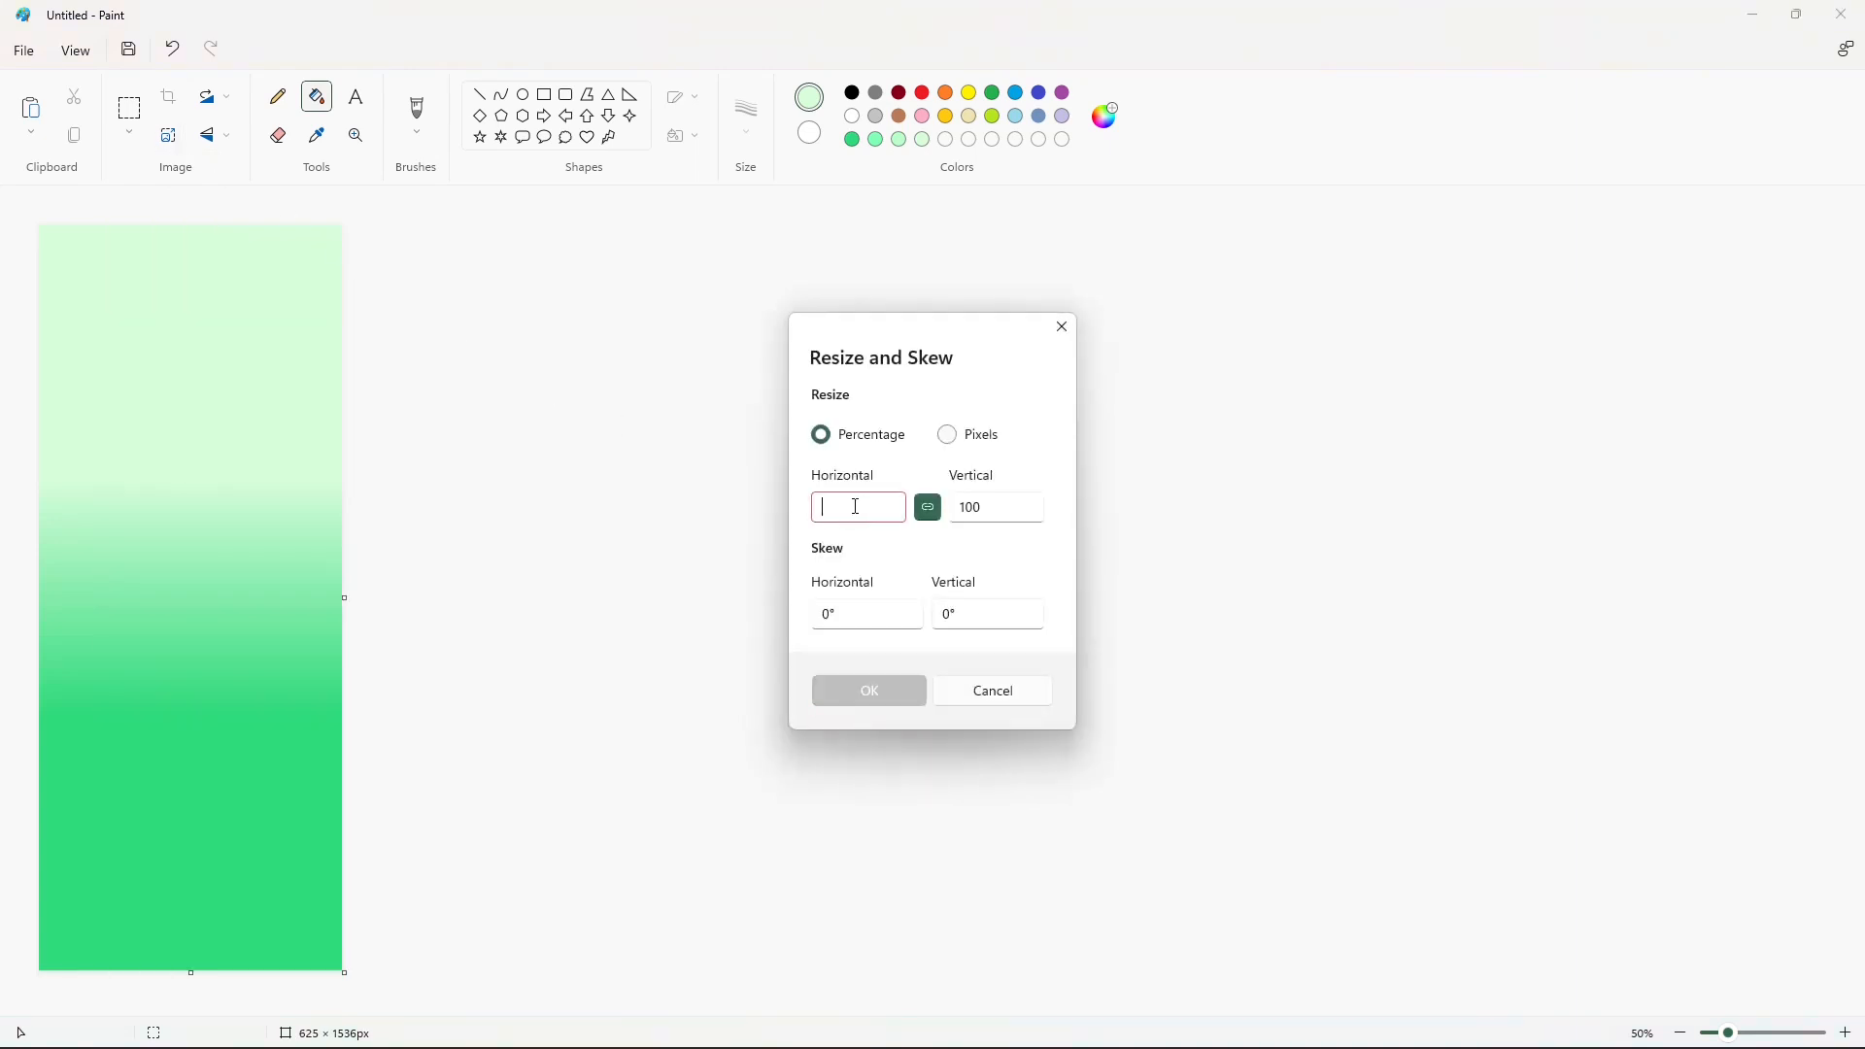
pyautogui.write('500')
pyautogui.click(874, 688)
pyautogui.hotkey('ctrl', 'z')
# - Resize the gradient horizontally to 500 percent with the aspect ratio unlocked, to 3125 × 1536 px
pyautogui.hotkey('ctrl', 'w')
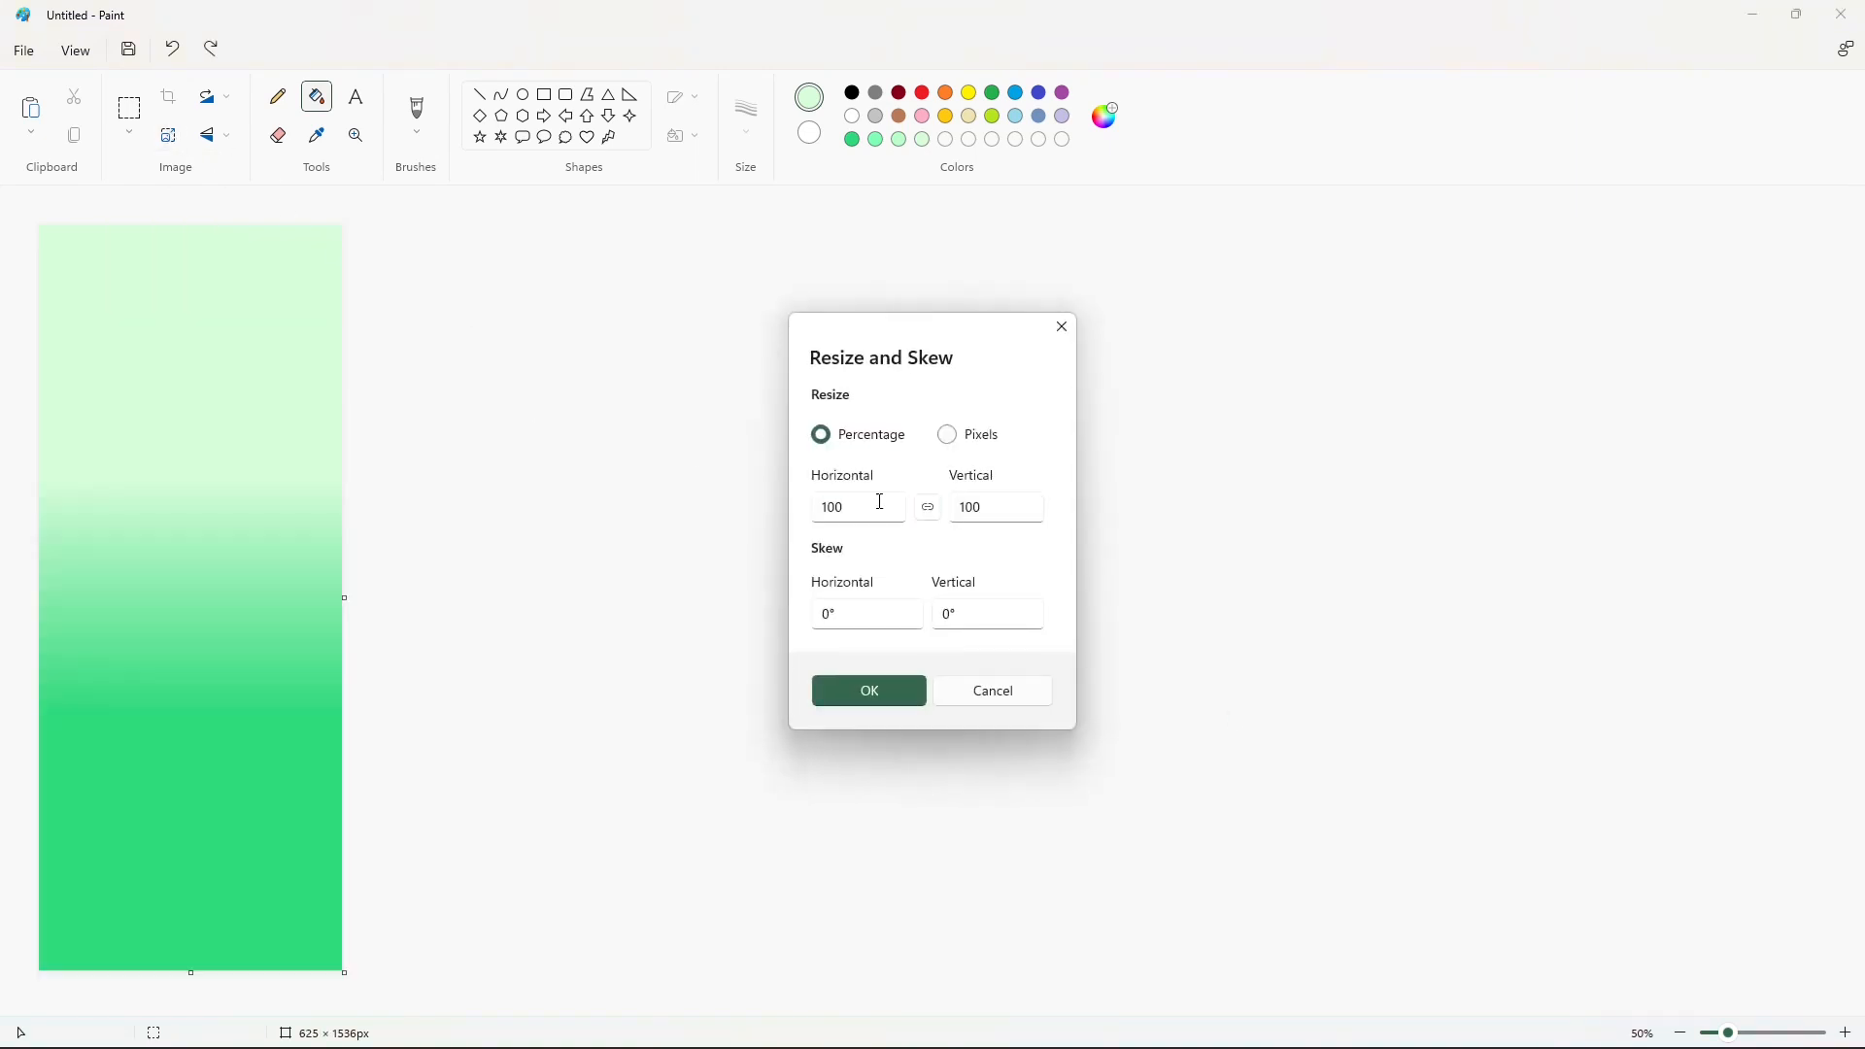
pyautogui.doubleClick(883, 504)
pyautogui.write('500')
pyautogui.click(888, 676)
# - Extend the canvas to 7384 × 1536 px and paste the copied title artwork on the white area beside the gradient
pyautogui.click(1681, 1034)
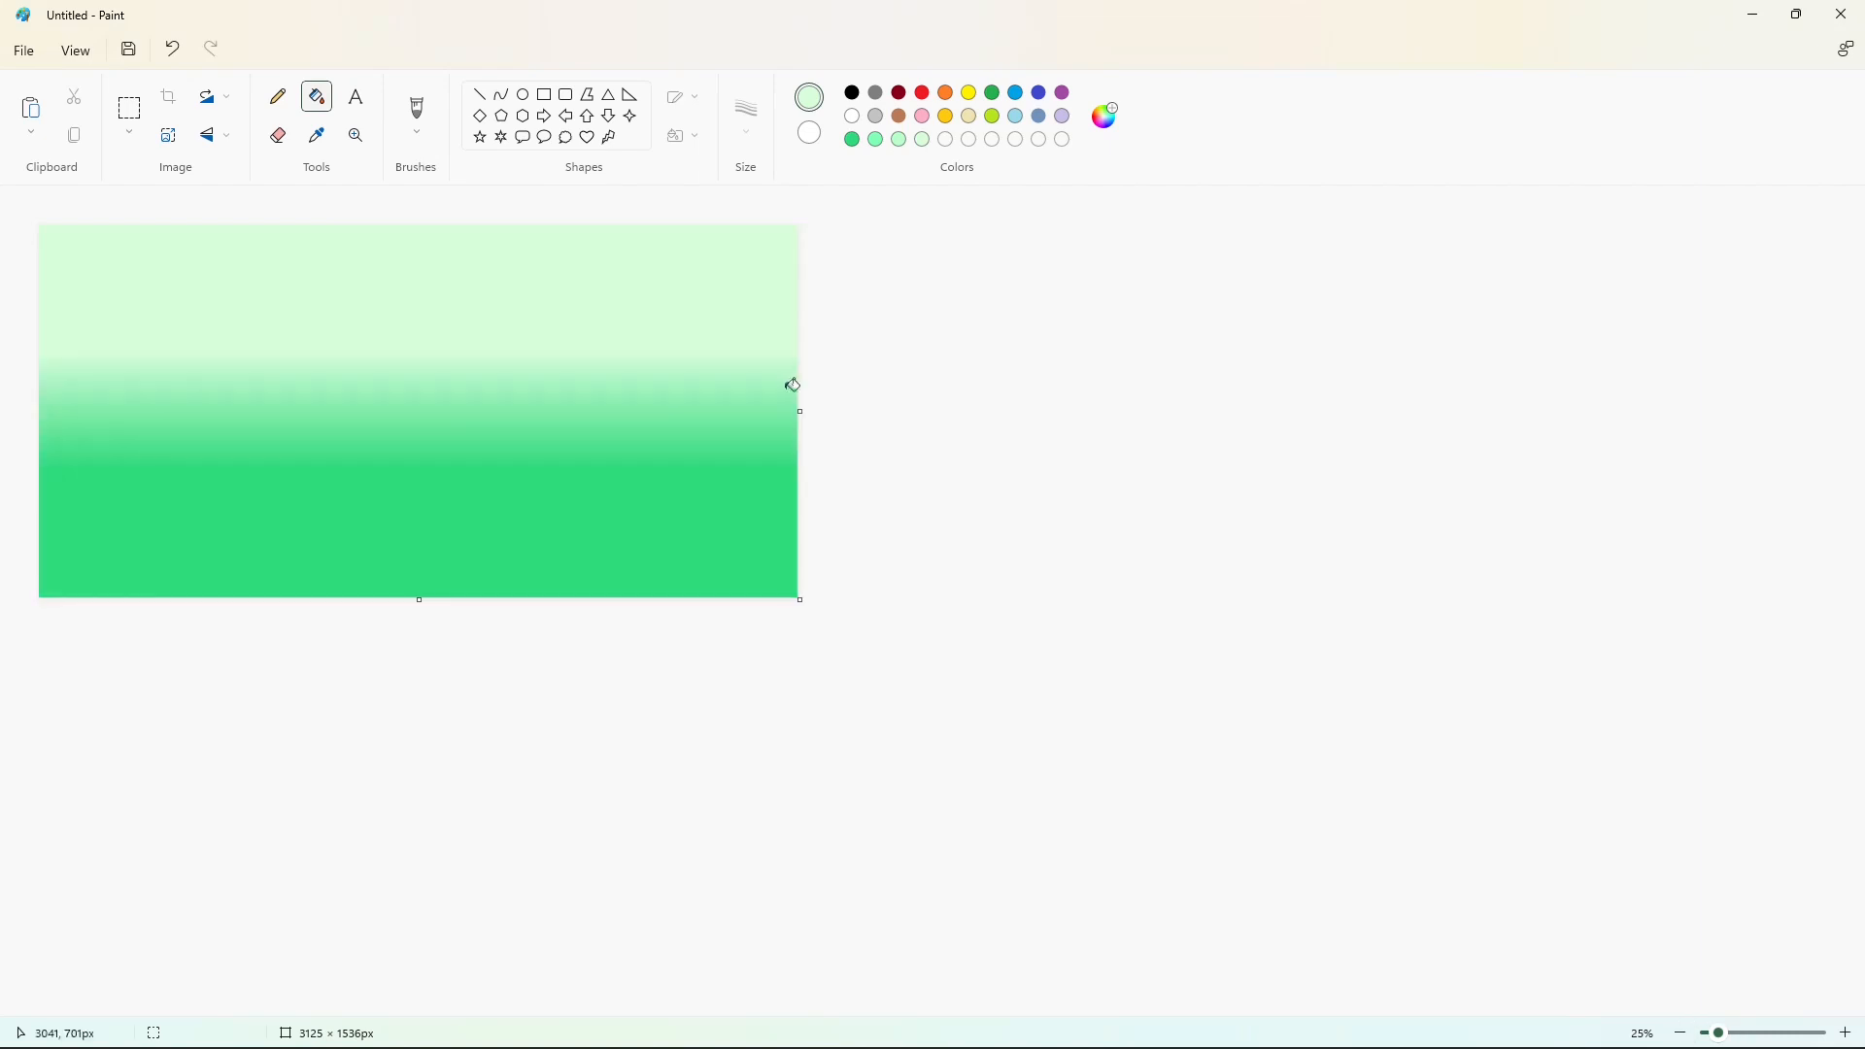
pyautogui.moveTo(798, 410); pyautogui.dragTo(1833, 410)
pyautogui.hotkey('ctrl', 'v')
pyautogui.moveTo(371, 418); pyautogui.dragTo(1211, 423)
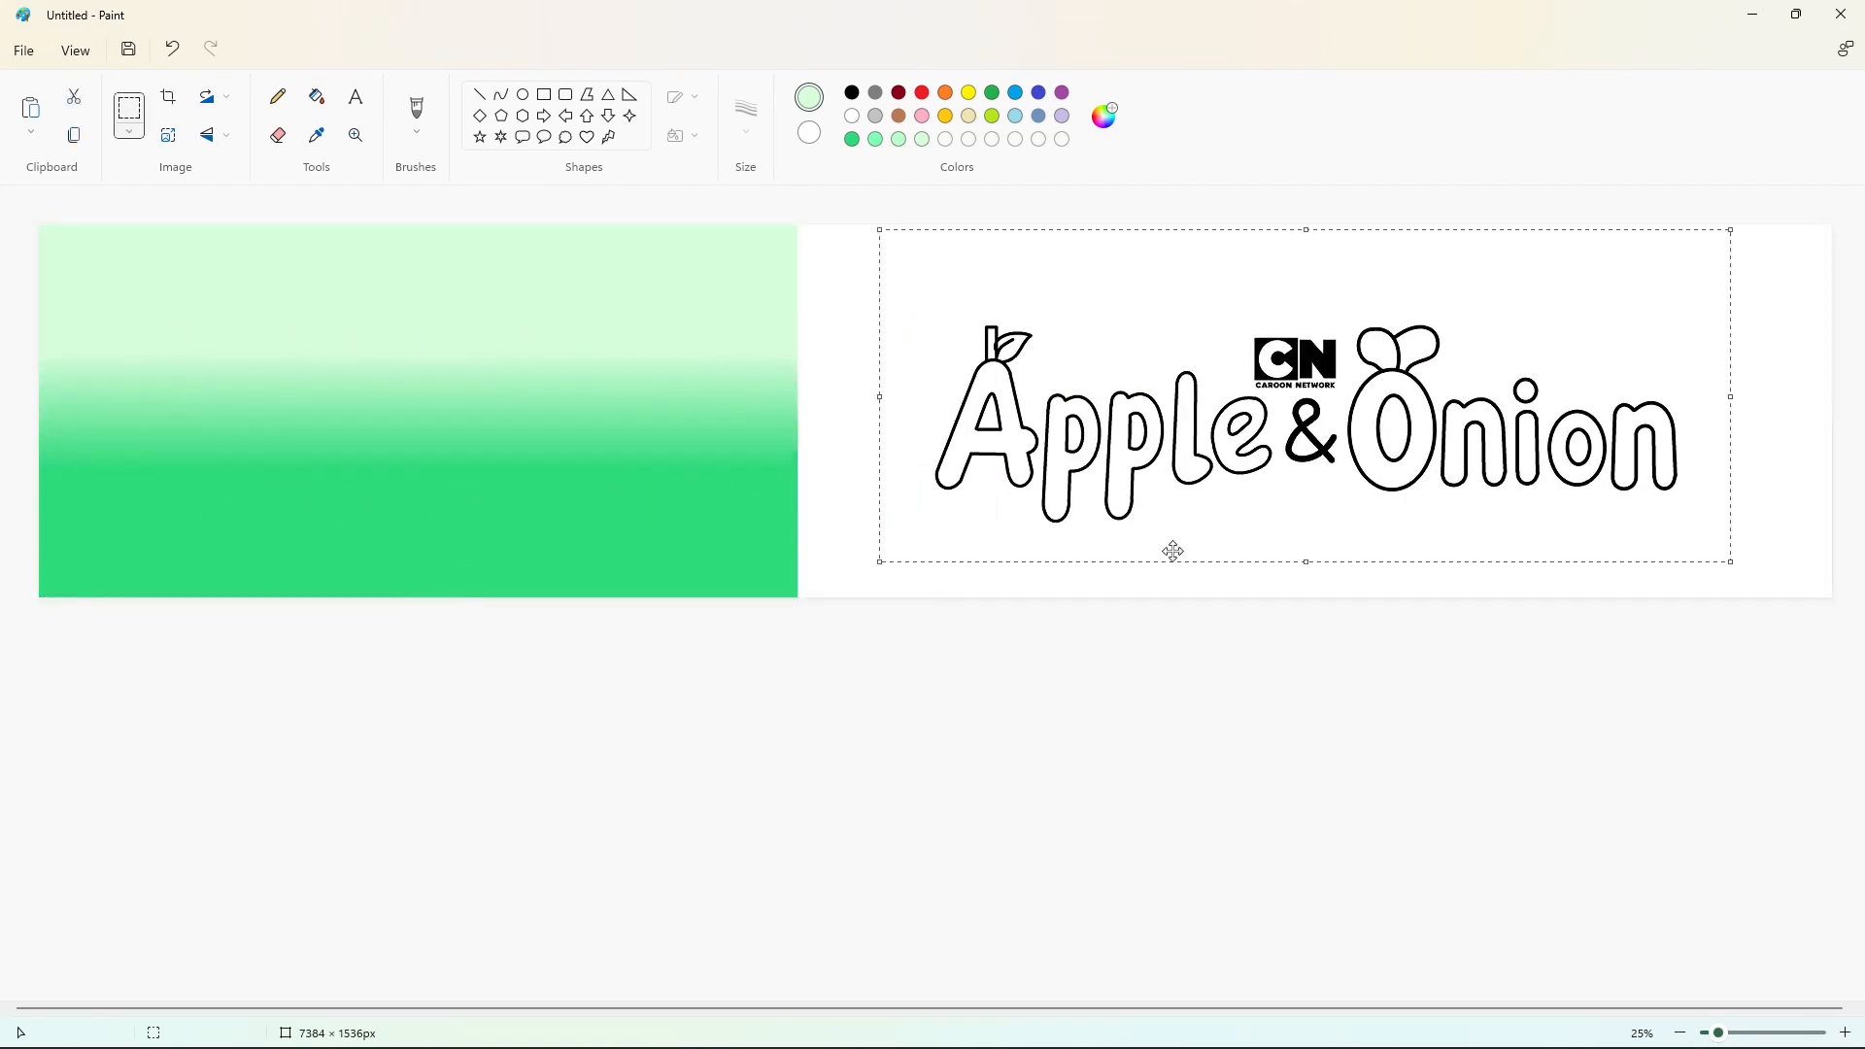
pyautogui.click(1166, 670)
pyautogui.click(1844, 1033)
pyautogui.click(1613, 1011)
pyautogui.click(1614, 1011)
# - Undo the title placement and paste the artwork again, centred on the white area beside the gradient
pyautogui.click(316, 96)
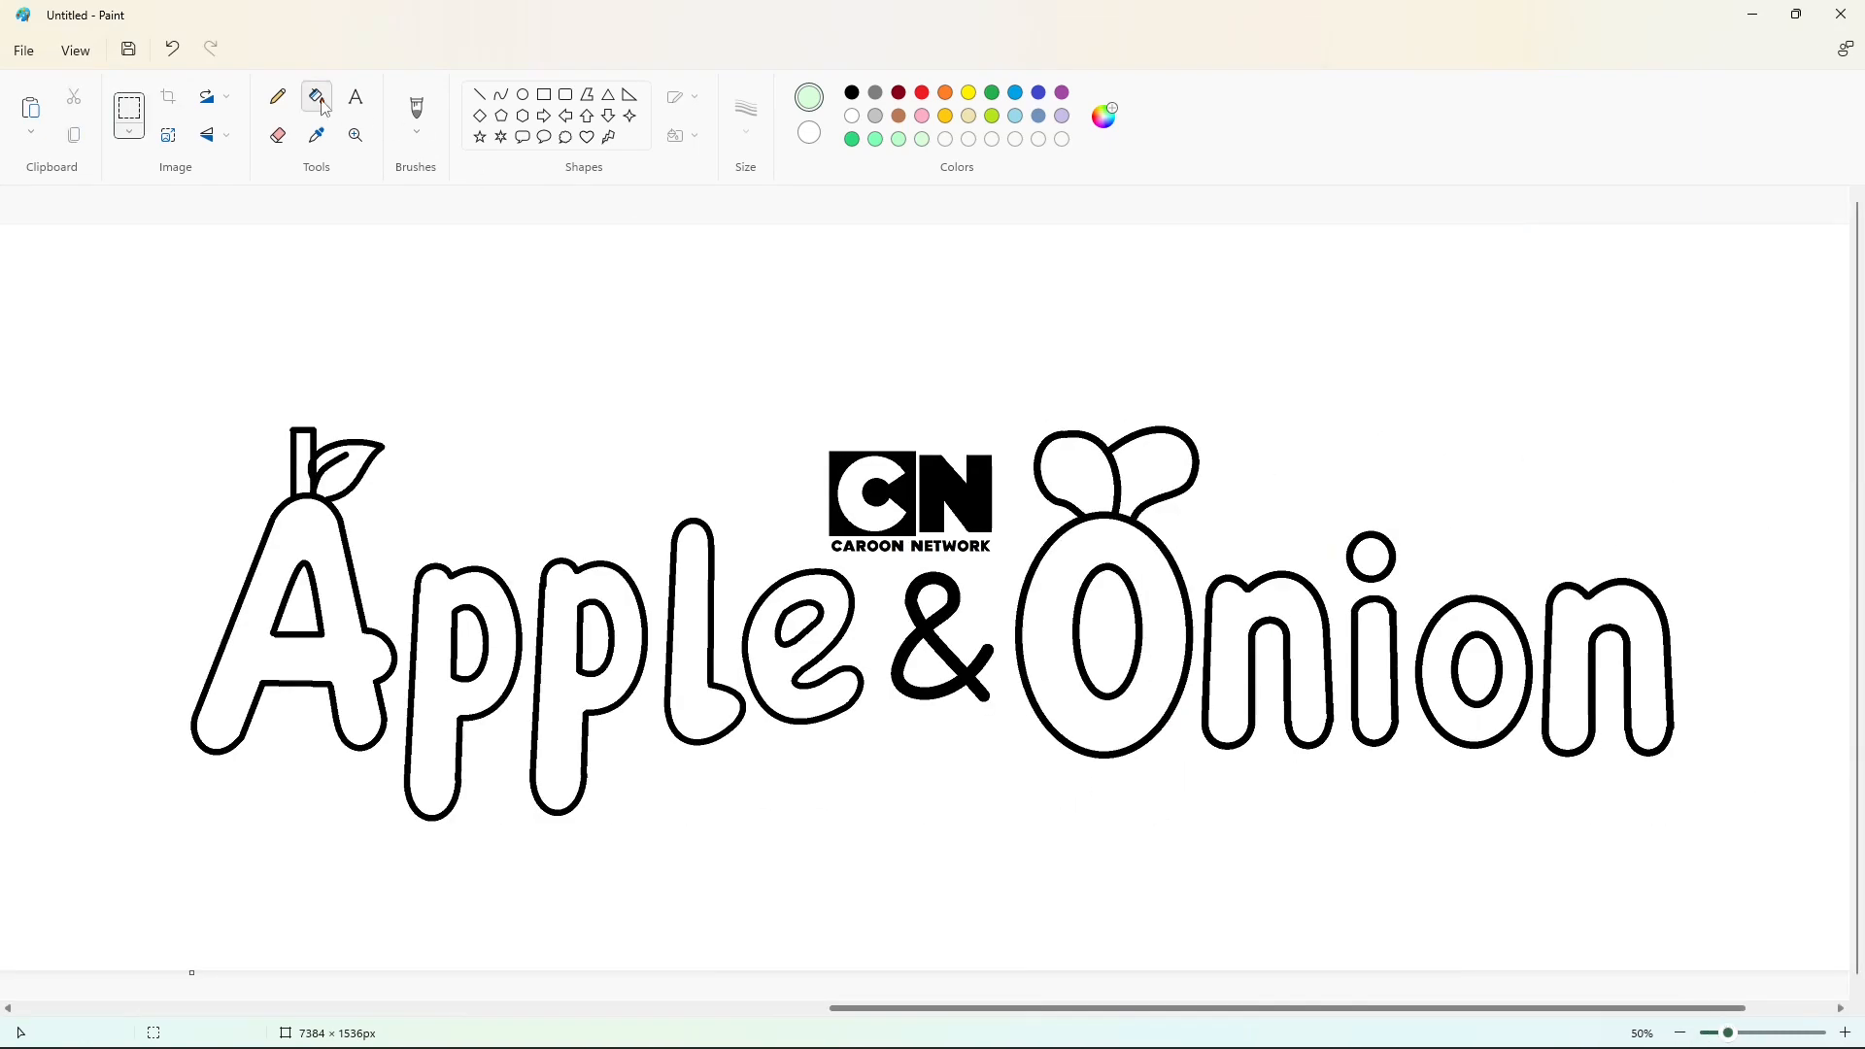
pyautogui.click(1063, 92)
pyautogui.moveTo(1080, 1001); pyautogui.dragTo(1084, 1000)
pyautogui.hotkey('ctrl', 'z')
pyautogui.hotkey('ctrl', 'v')
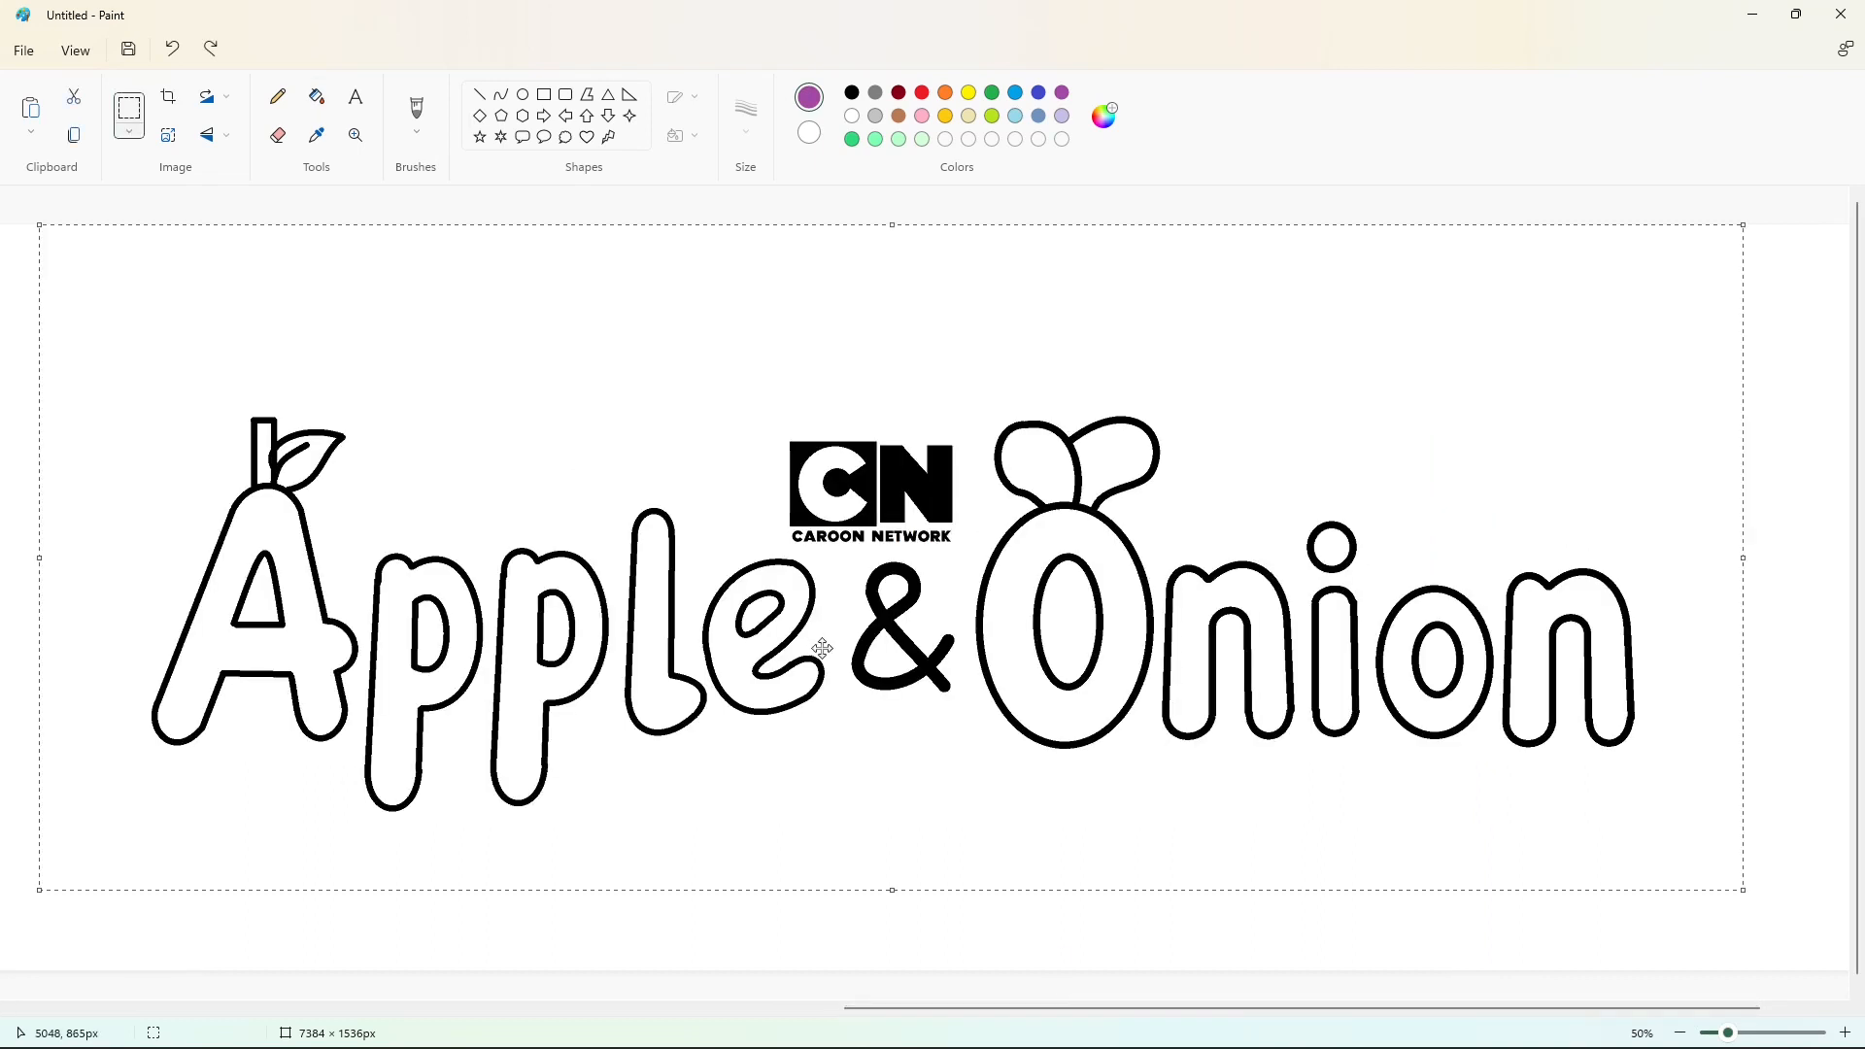
pyautogui.moveTo(814, 622); pyautogui.dragTo(828, 664)
pyautogui.click(579, 247)
# - Draw a thick black curved highlight mark inside the upper part of the letter A
pyautogui.click(502, 96)
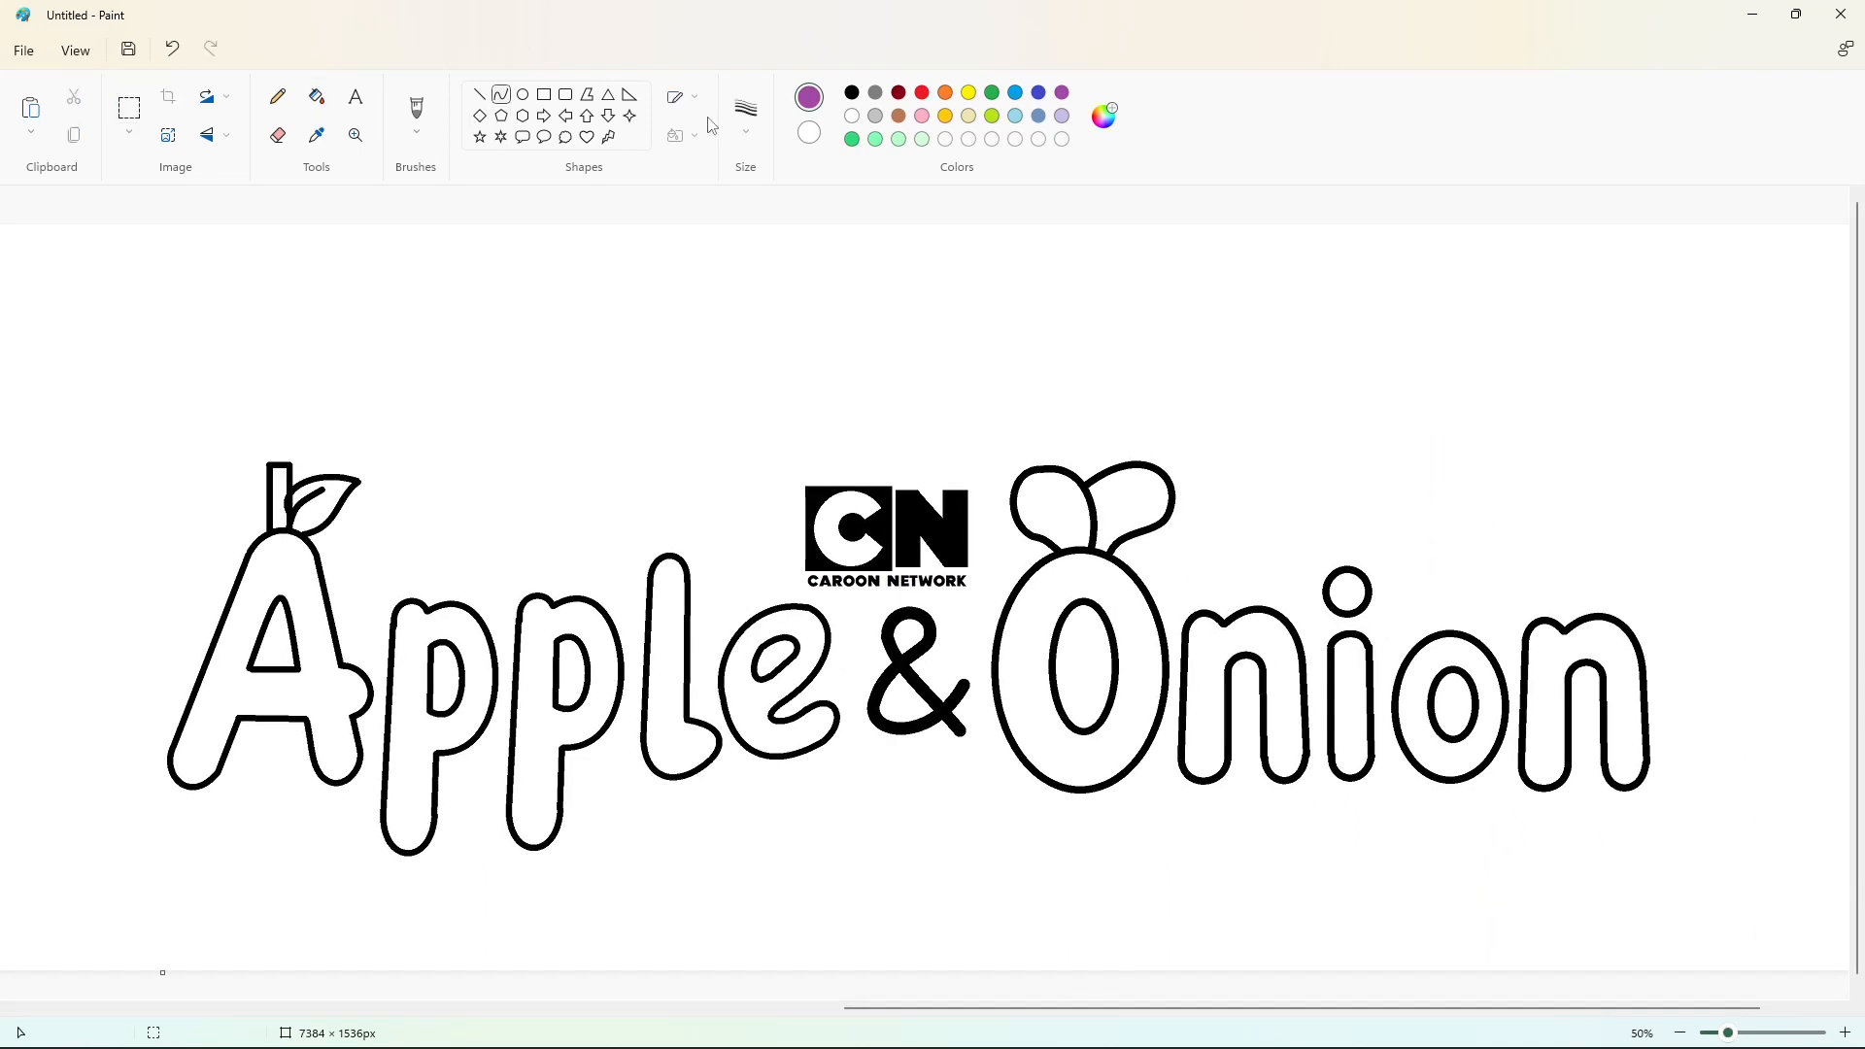
pyautogui.click(852, 94)
pyautogui.click(746, 115)
pyautogui.click(764, 302)
pyautogui.moveTo(253, 577)
pyautogui.mouseDown()
pyautogui.moveTo(265, 554)
pyautogui.moveTo(246, 593)
pyautogui.mouseUp()
pyautogui.click(256, 561)
# - Draw small black circles on the A and both p's, and short highlight strokes on the l and e
pyautogui.click(523, 94)
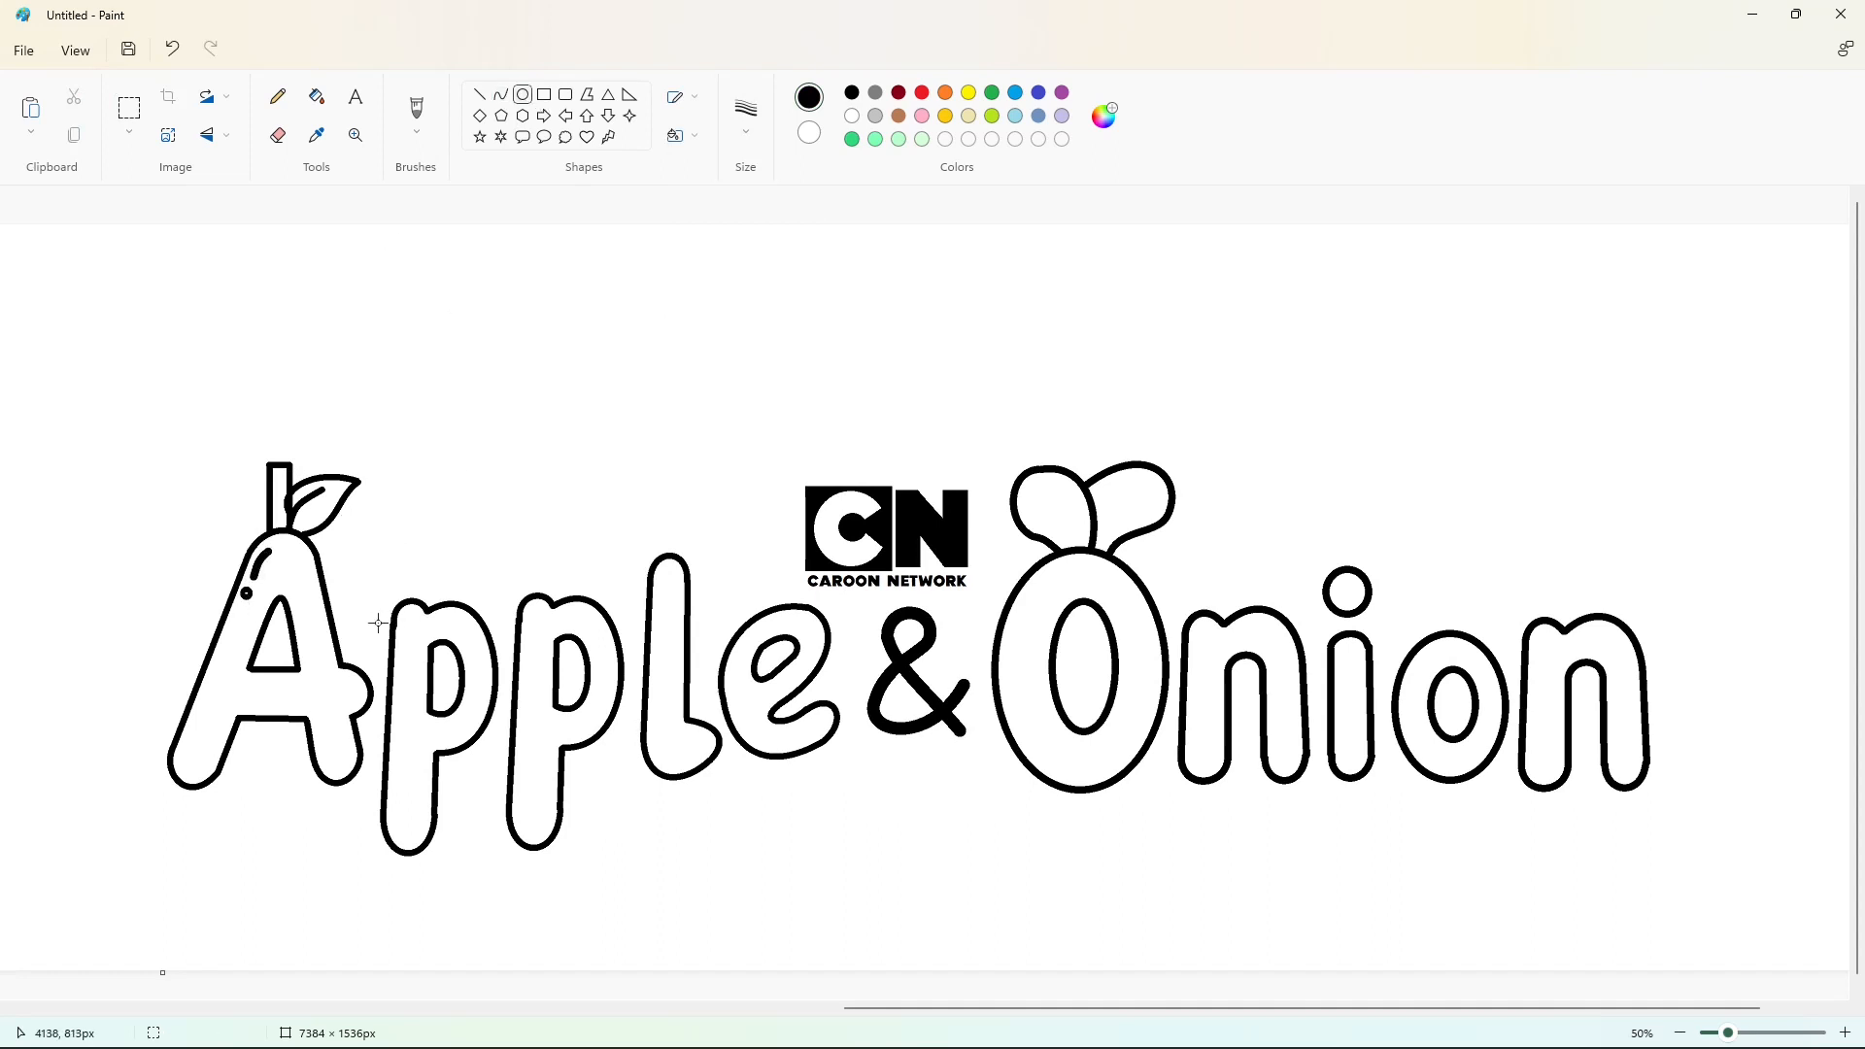
pyautogui.click(589, 546)
pyautogui.click(479, 95)
pyautogui.moveTo(751, 640); pyautogui.dragTo(767, 625)
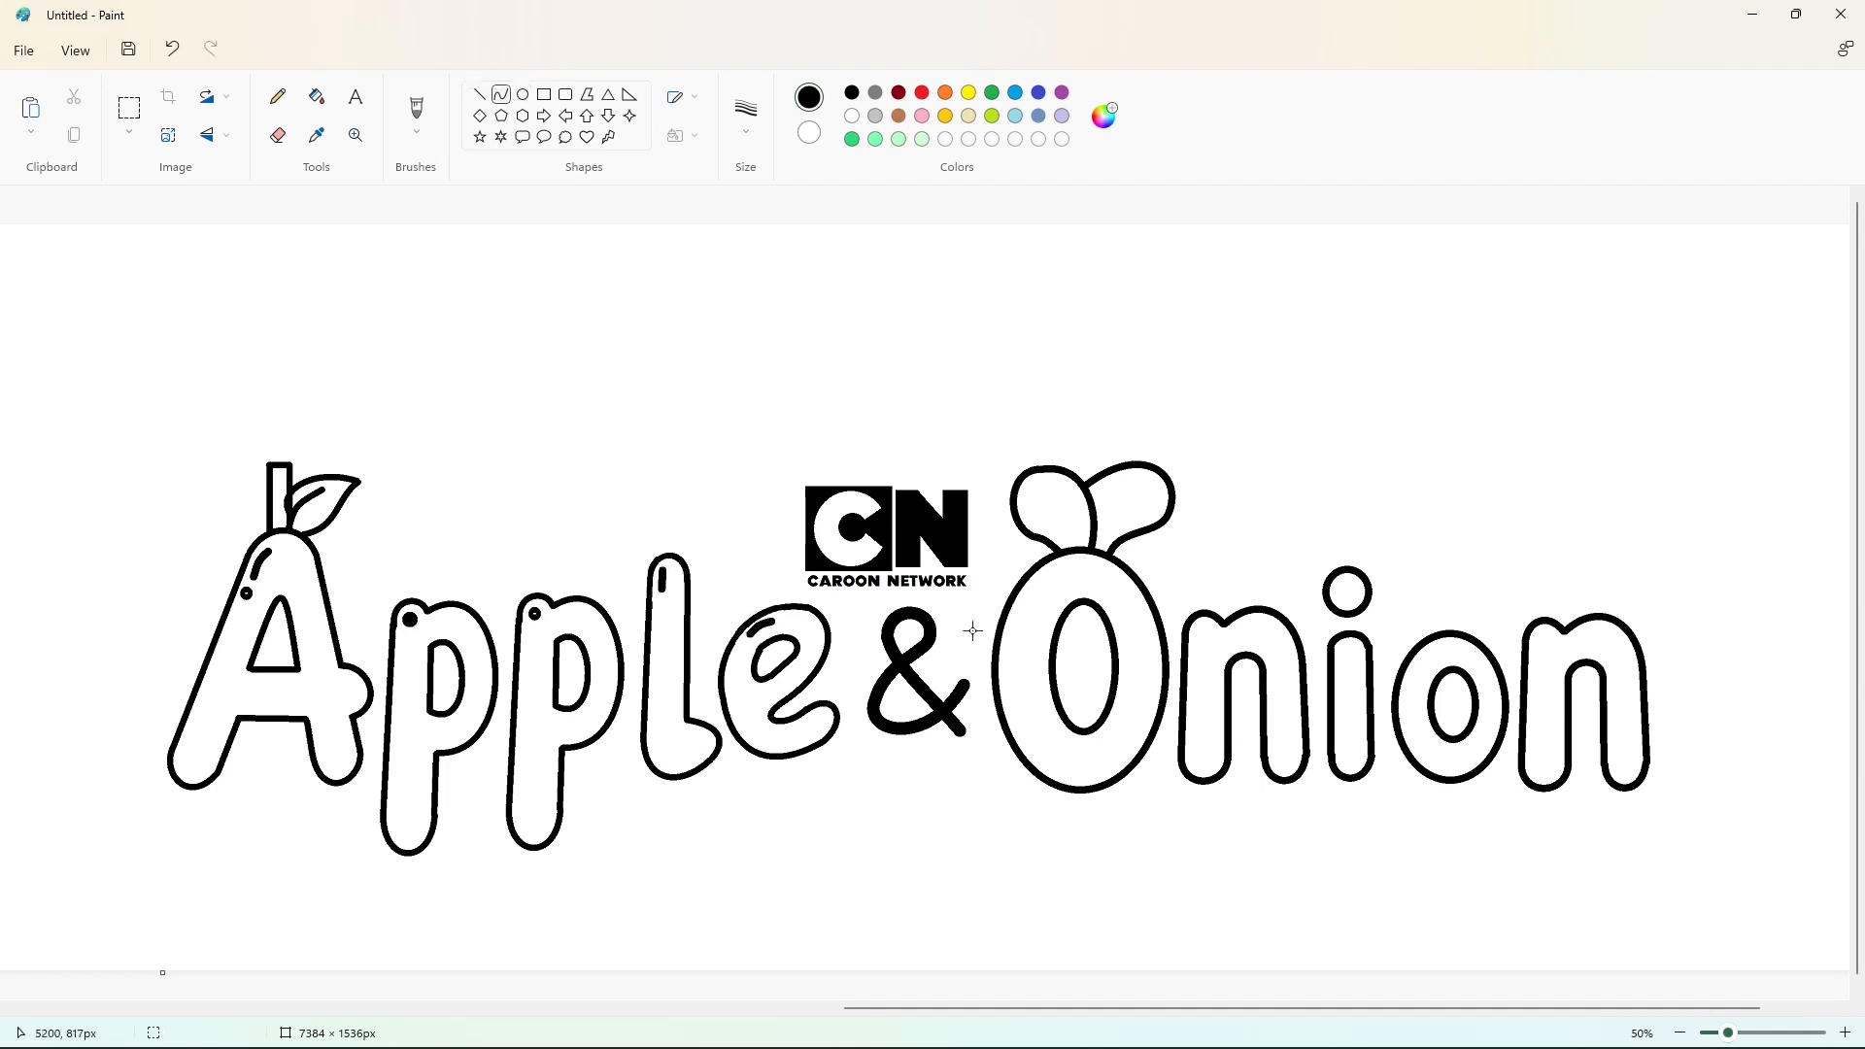
# - Fill the letter A, its stem and its leaf with purple
pyautogui.click(316, 96)
pyautogui.click(1062, 93)
pyautogui.click(280, 489)
pyautogui.click(318, 508)
pyautogui.click(311, 612)
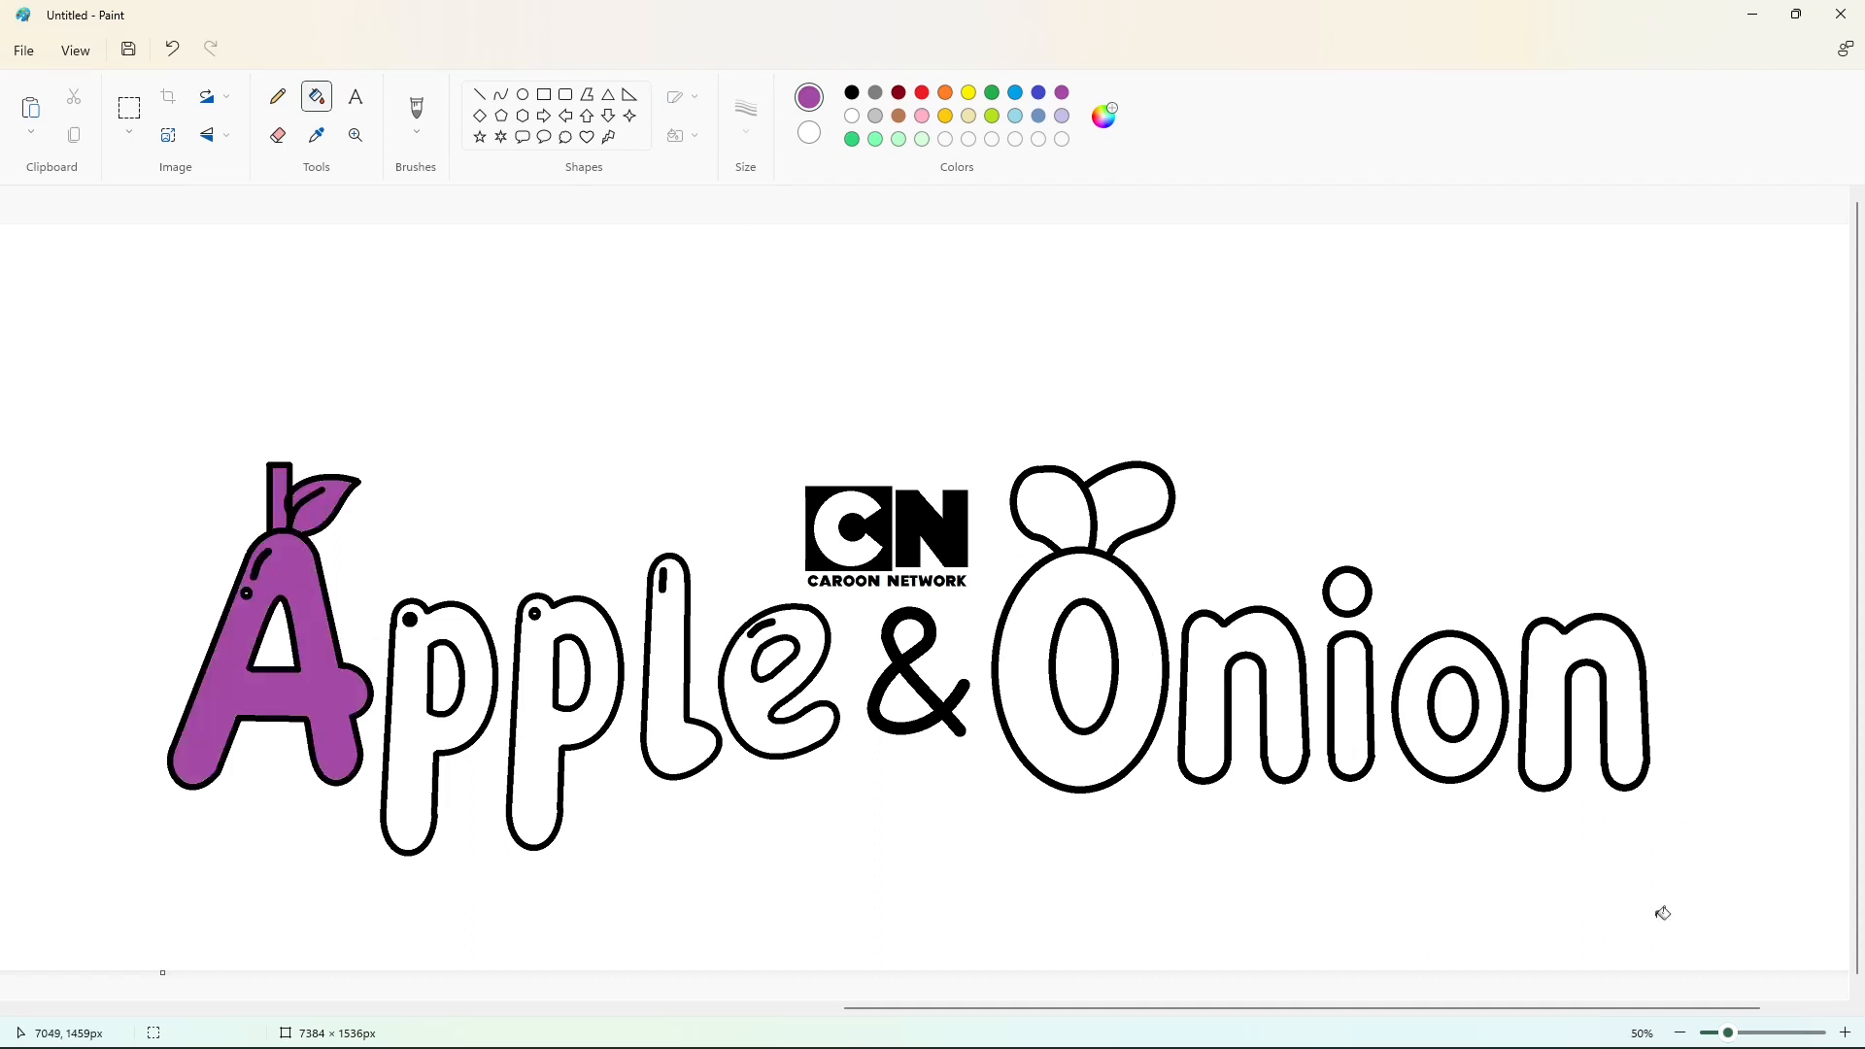
# - Fill in the small hollow circles on the A and p's with black using the Pencil
pyautogui.click(1845, 1033)
pyautogui.click(278, 96)
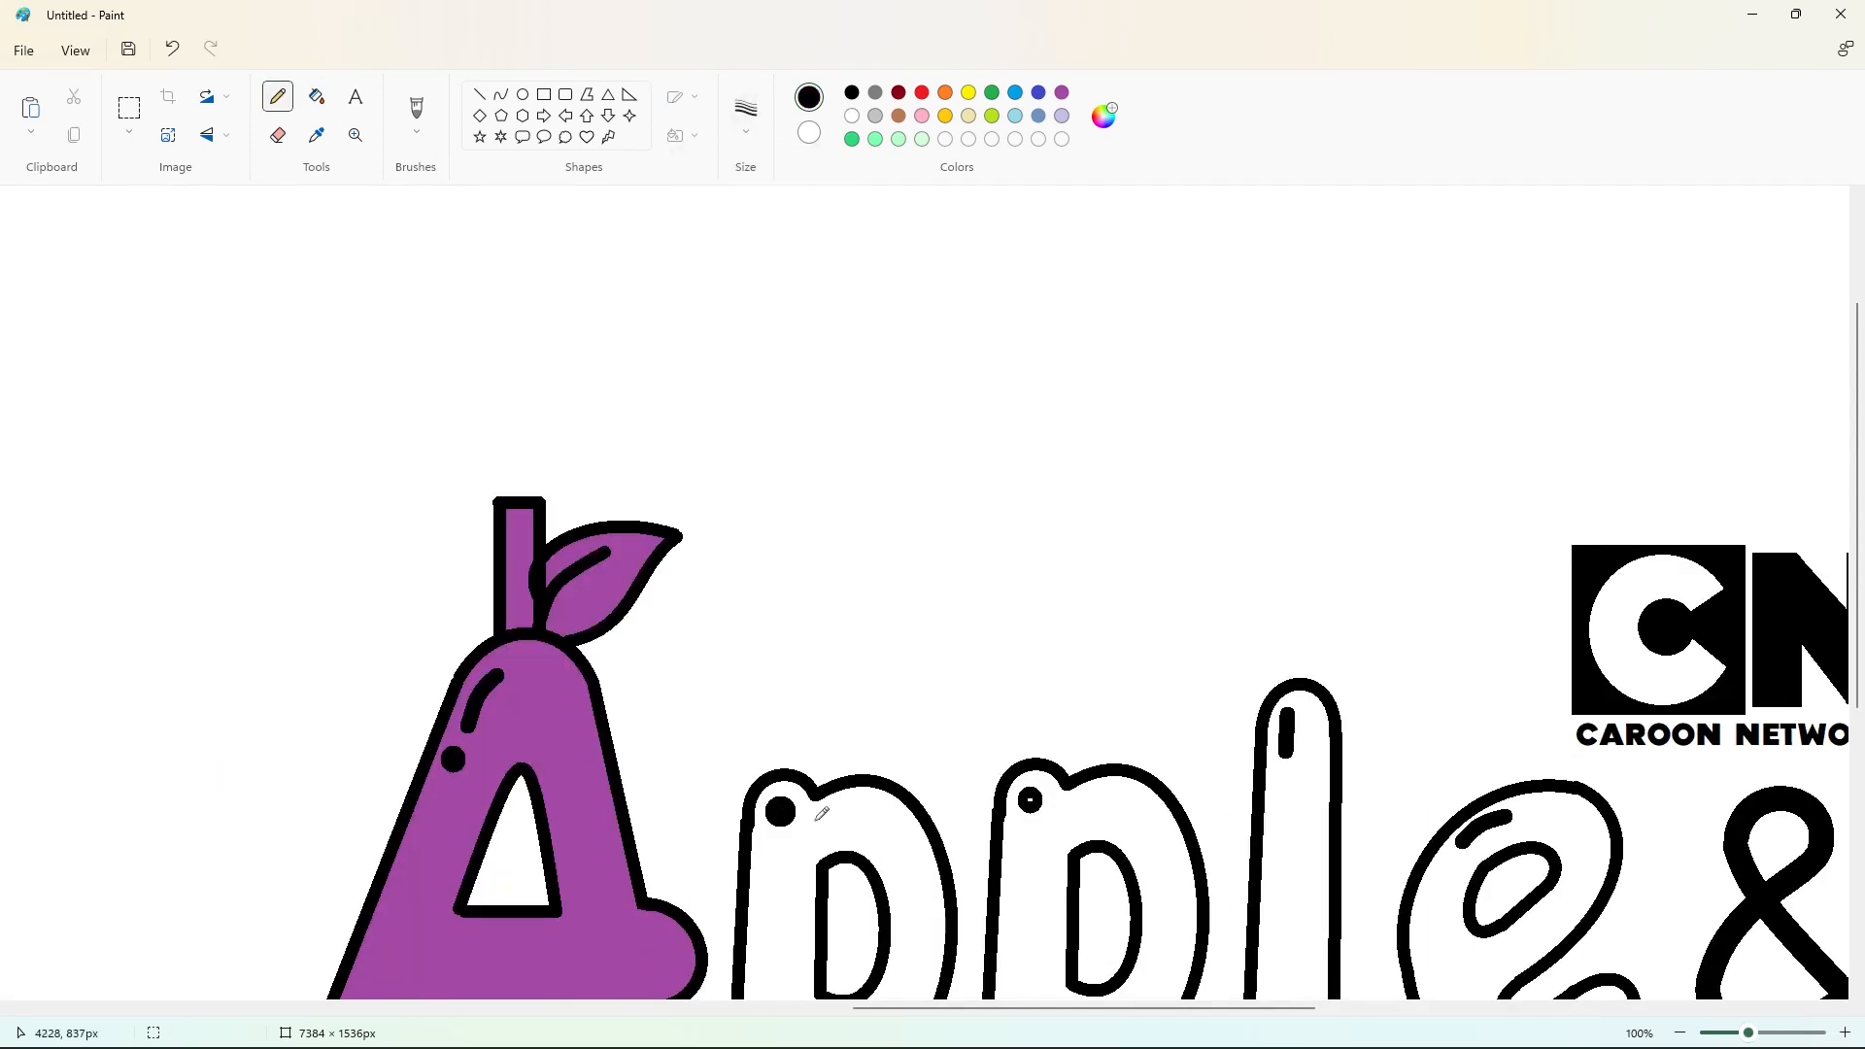
pyautogui.click(1680, 1033)
# - Fill the letters "pple", both leaves above the O and the C of the CN logo with purple
pyautogui.click(316, 96)
pyautogui.click(1062, 92)
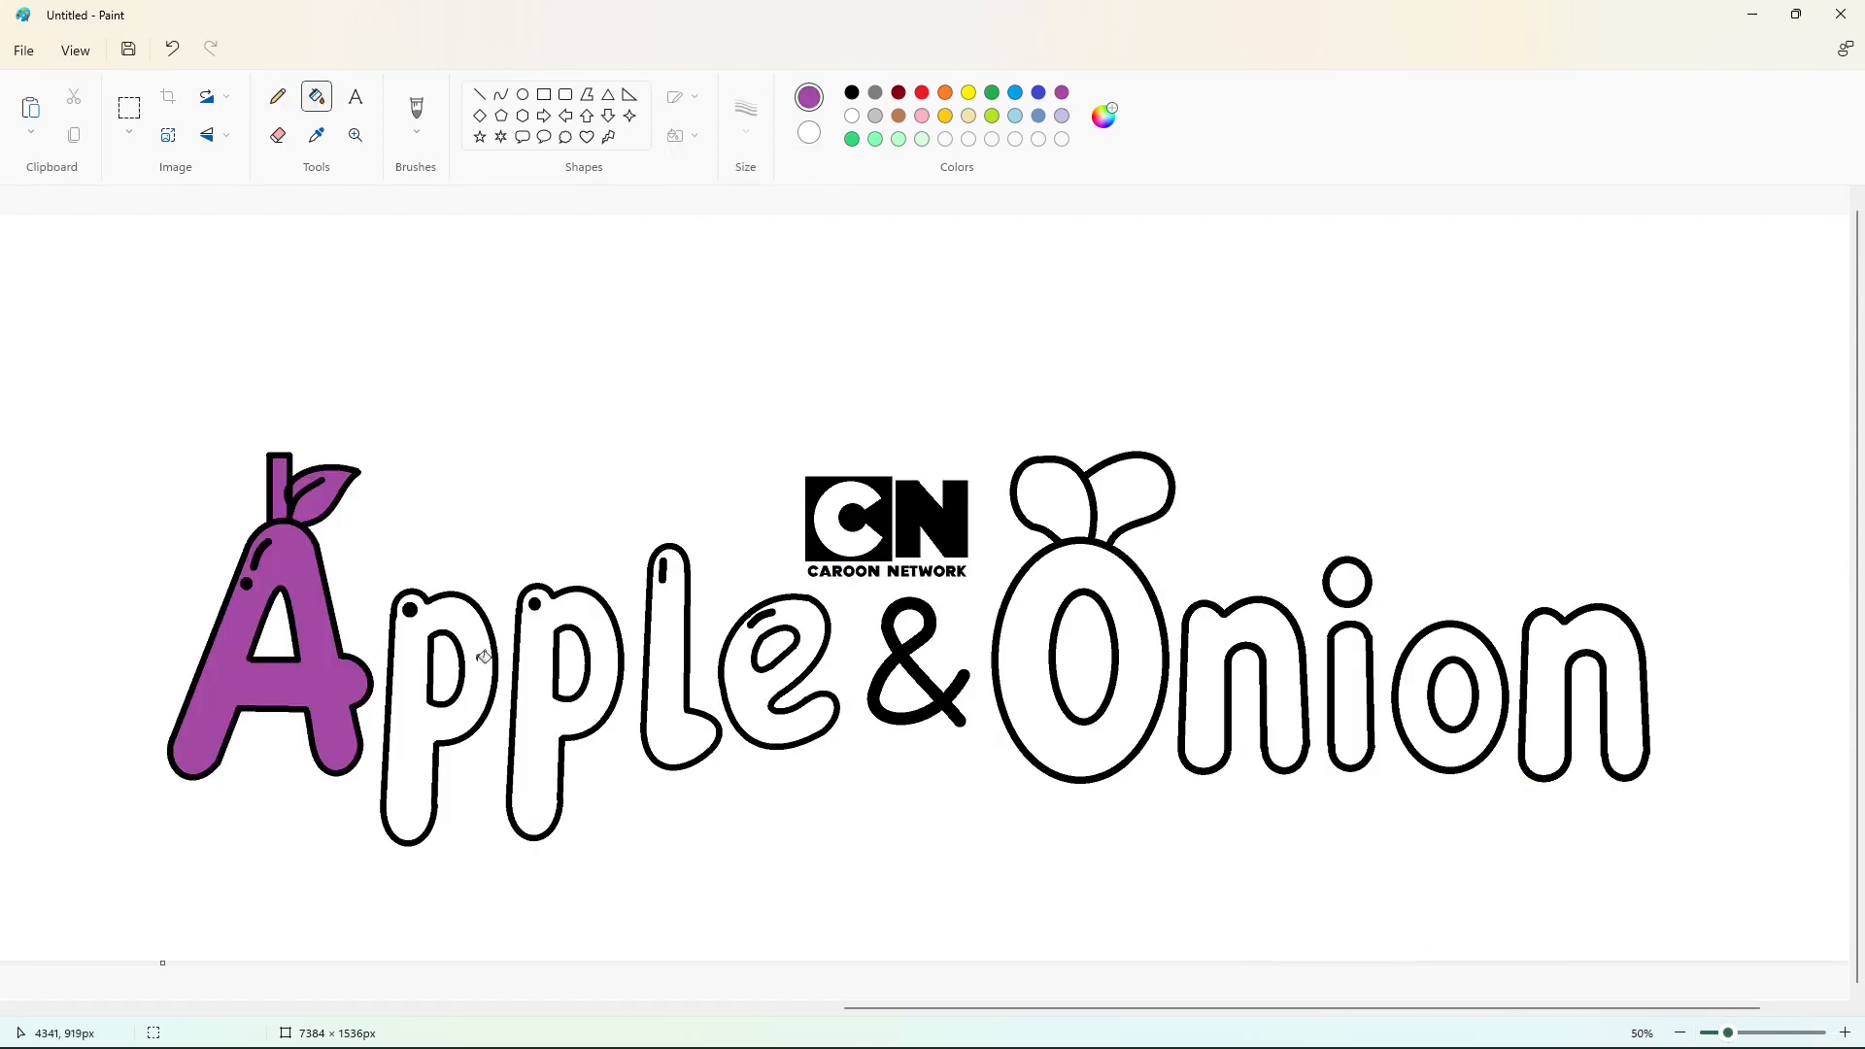
pyautogui.click(484, 656)
pyautogui.click(607, 670)
pyautogui.click(670, 680)
pyautogui.click(821, 705)
pyautogui.click(1055, 506)
pyautogui.click(1127, 490)
pyautogui.click(835, 531)
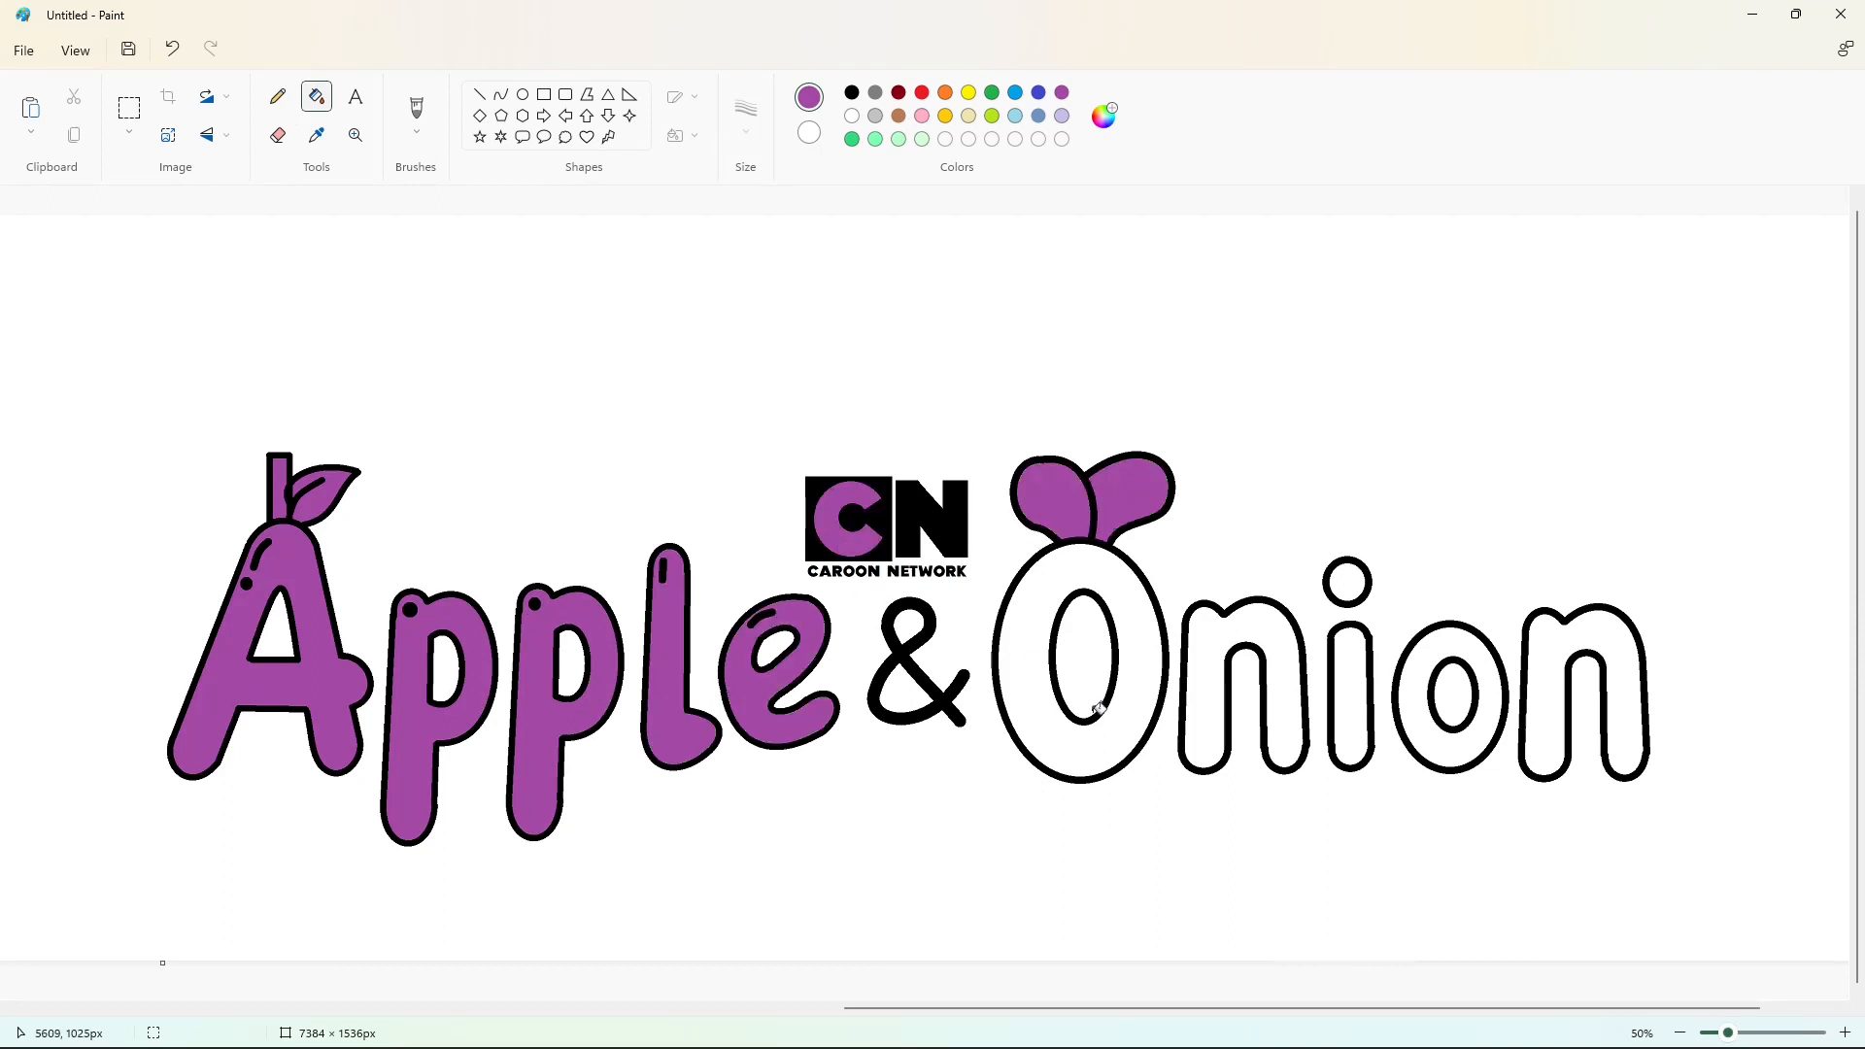
# - Draw a blue rectangle around the whole title and fill the background inside it with the same blue
pyautogui.click(543, 95)
pyautogui.click(1038, 92)
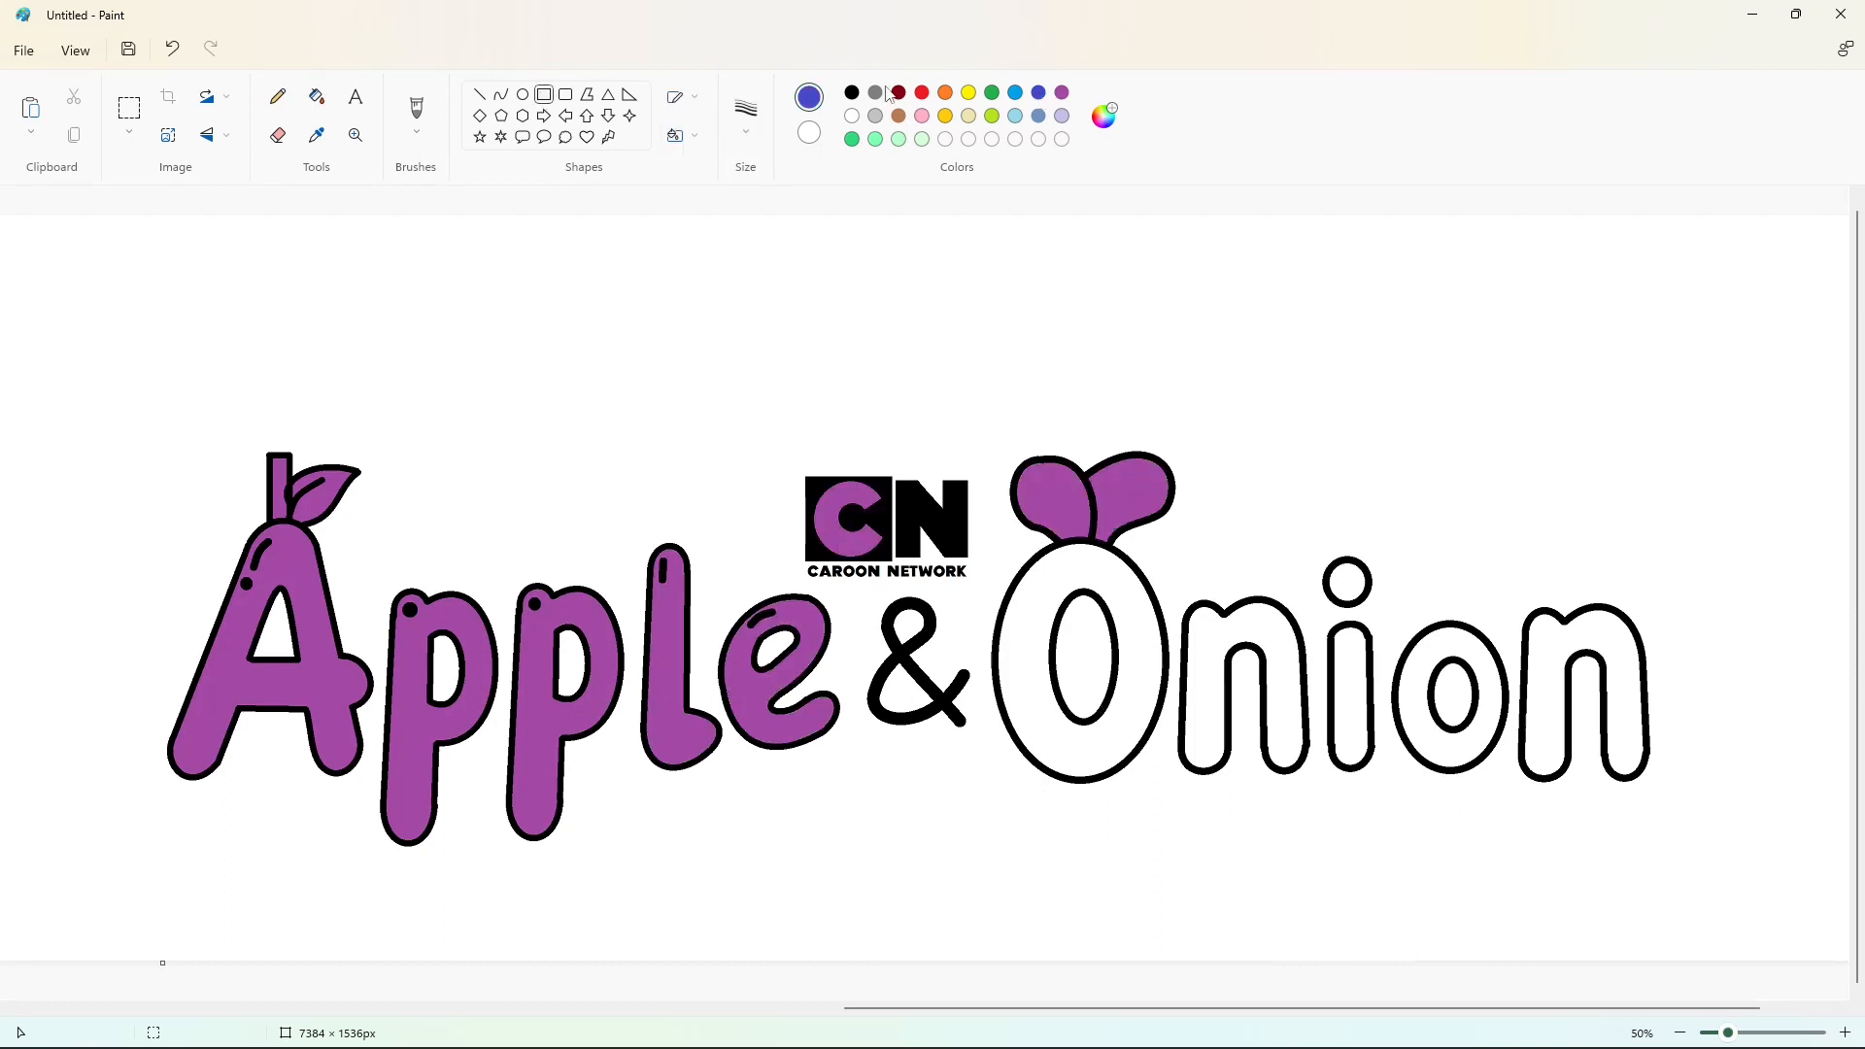
pyautogui.moveTo(61, 255); pyautogui.dragTo(1790, 944)
pyautogui.click(317, 96)
pyautogui.click(281, 408)
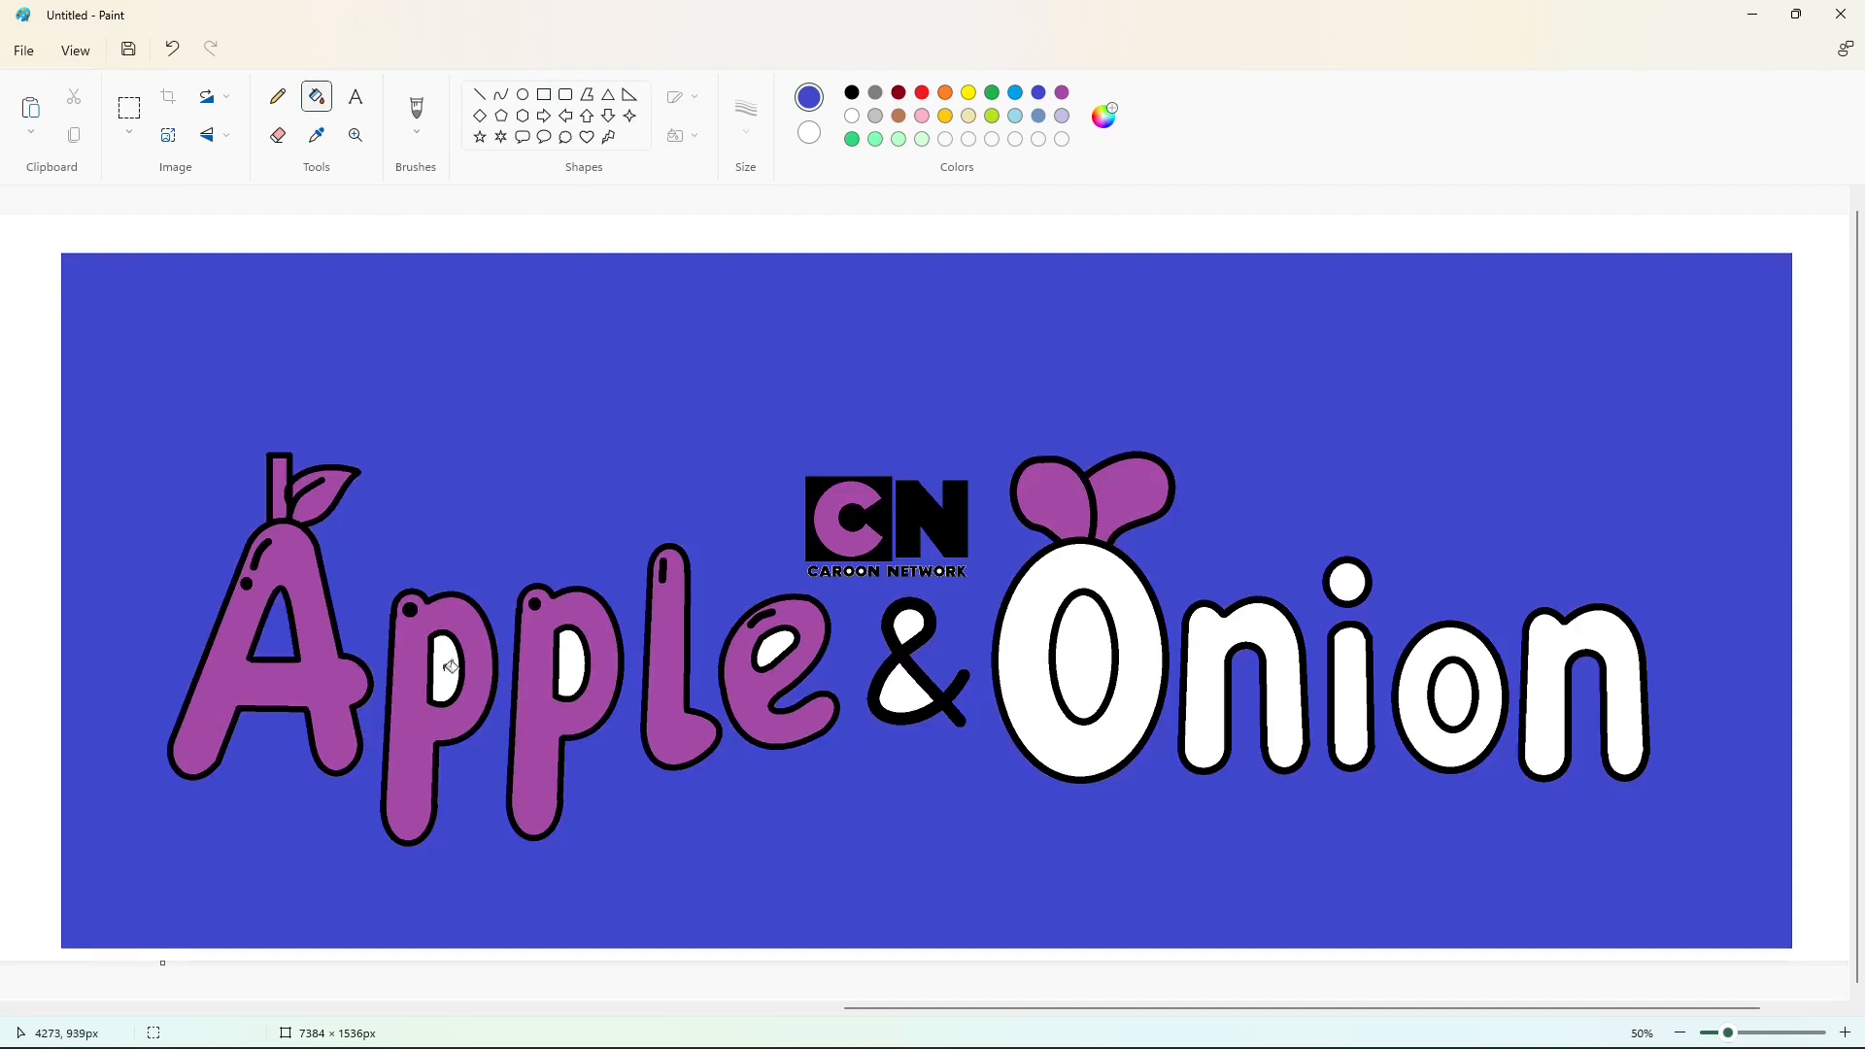
# - Fill the remaining white holes inside the title letters, the ampersand and the caption letters with blue
pyautogui.click(1090, 638)
pyautogui.click(1453, 695)
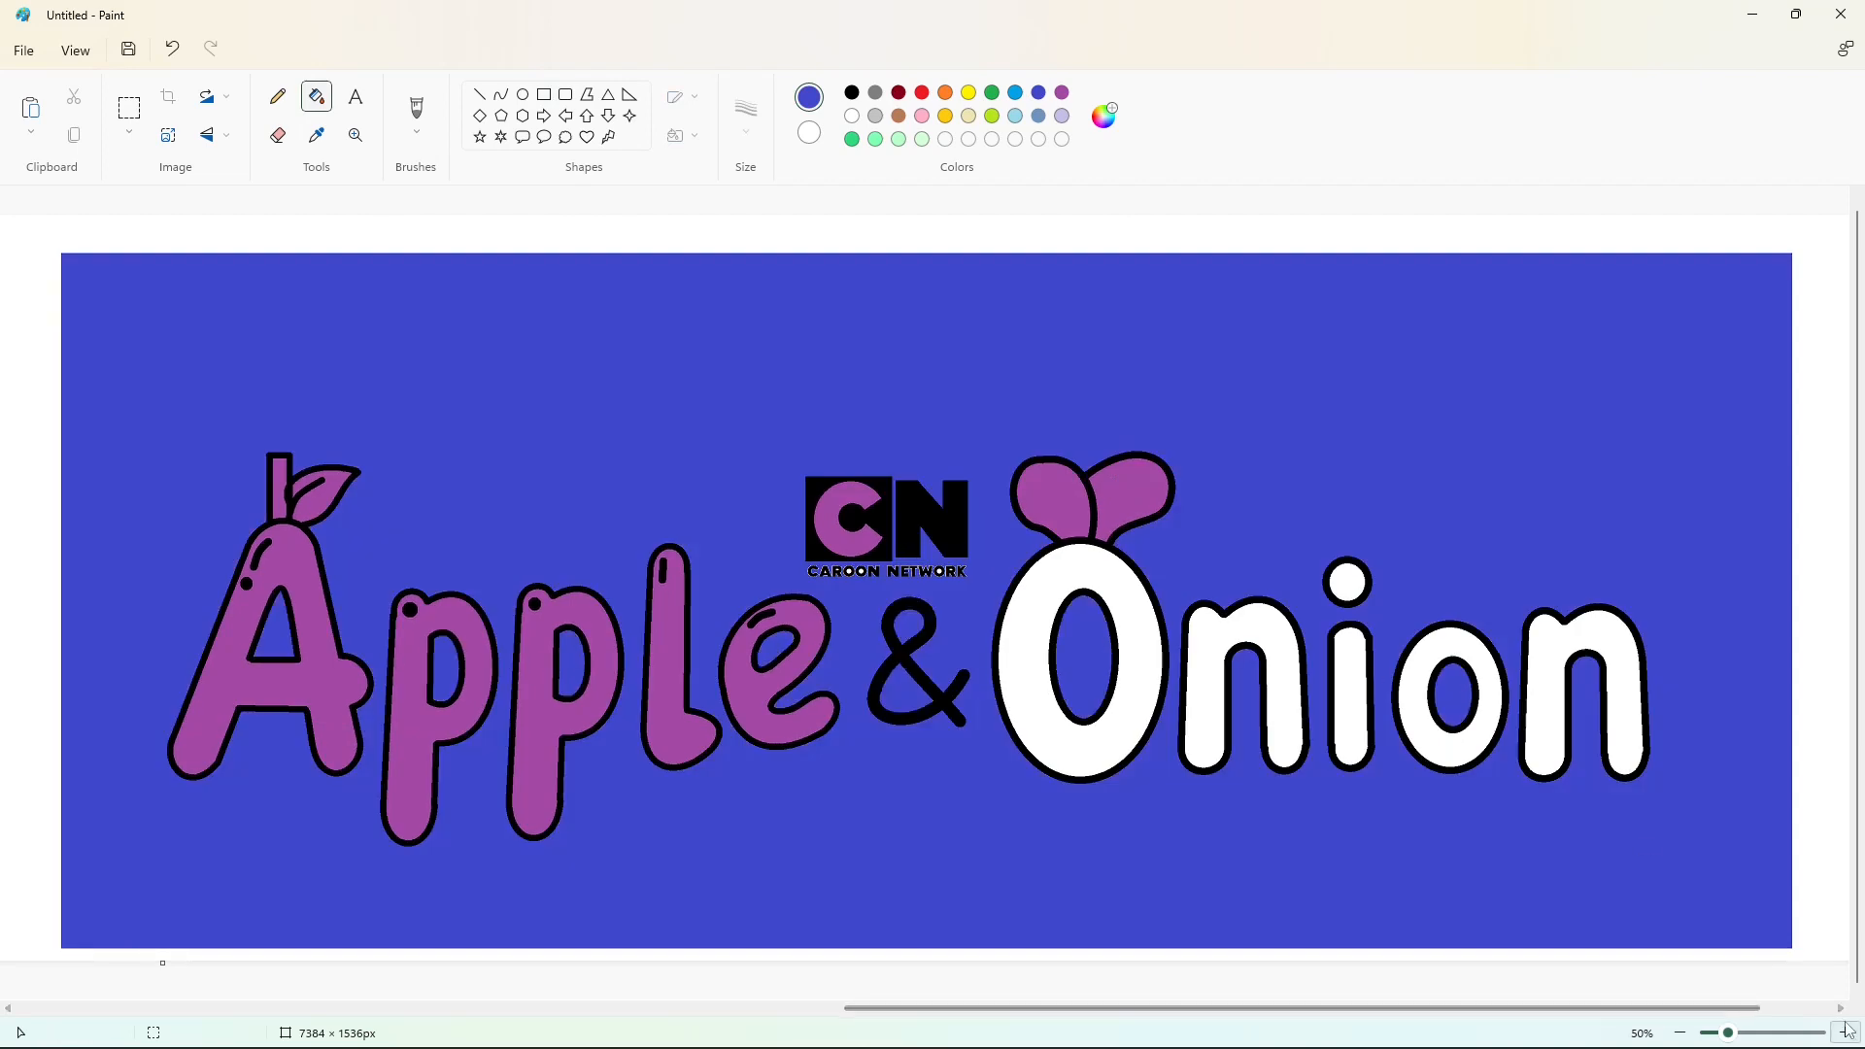
pyautogui.scroll(4, 1124, 953)
pyautogui.hscroll(5, 1658, 975)
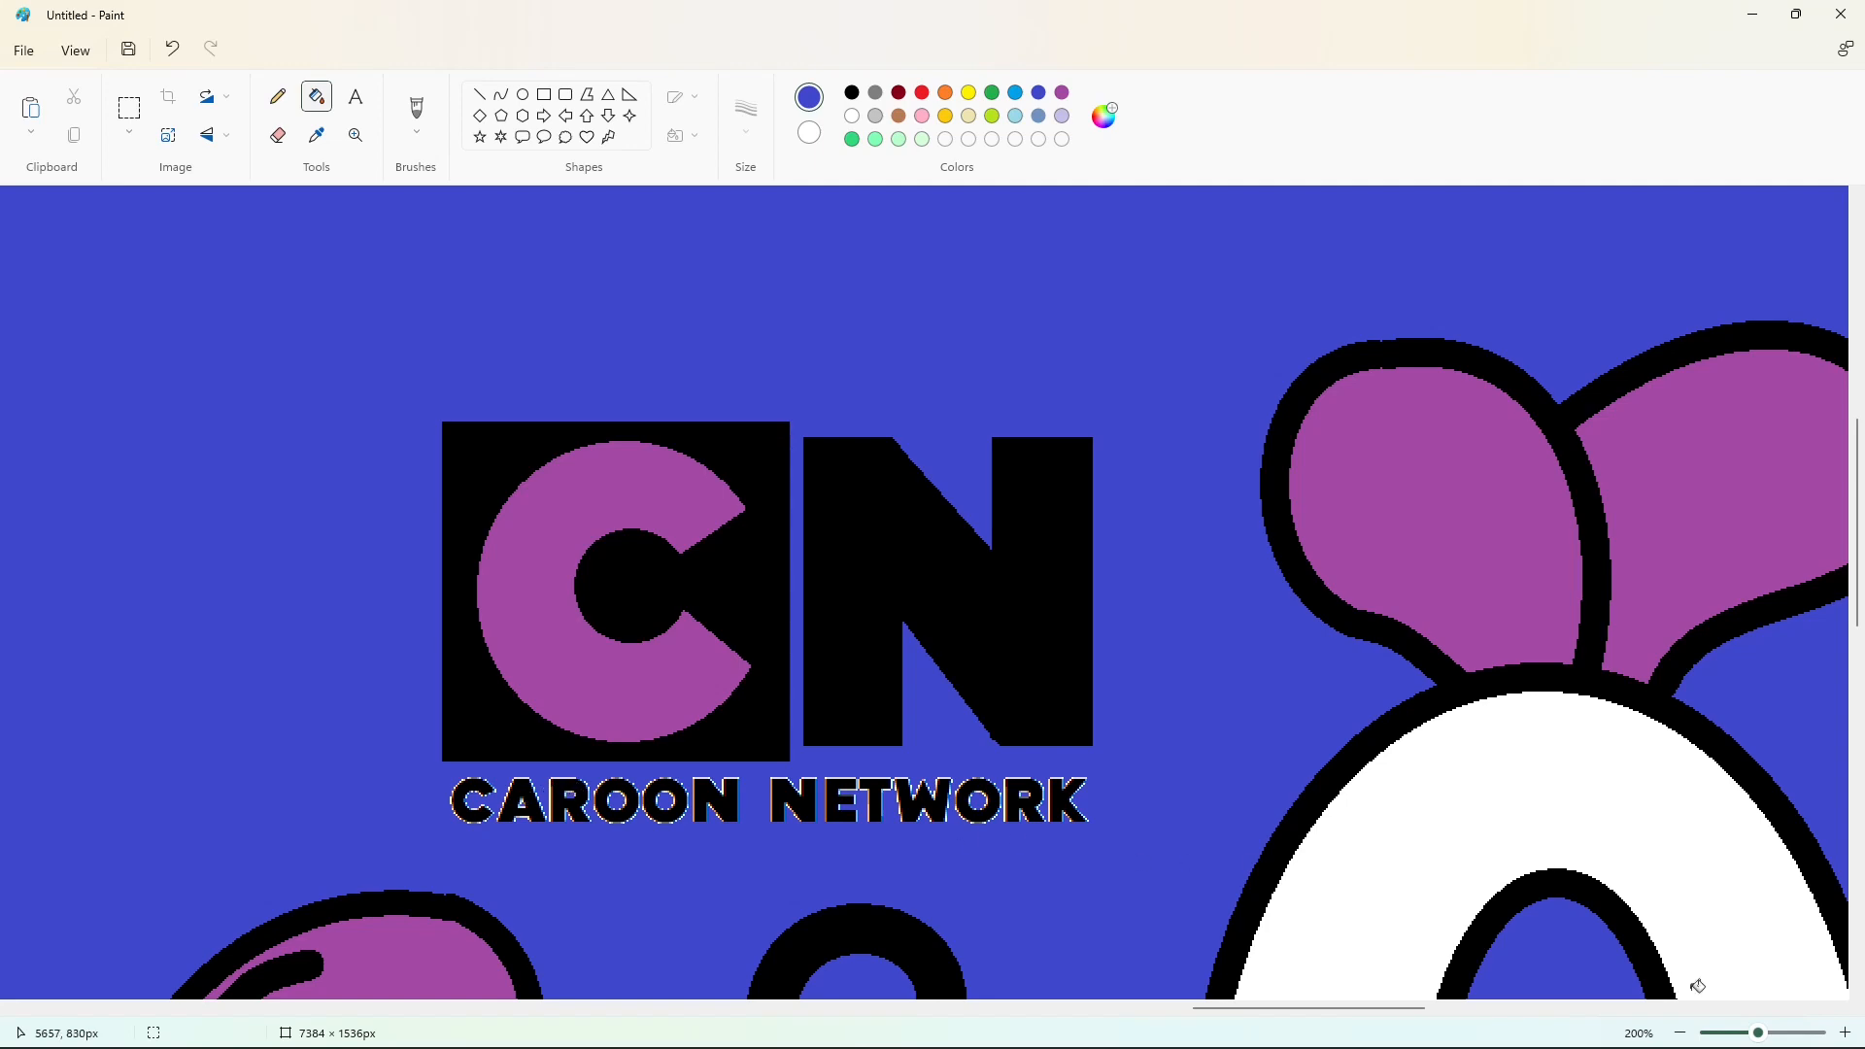
pyautogui.scroll(-4, 745, 742)
# - Copy the blue title block with a transparent selection and place the copy over the green gradient
pyautogui.click(134, 129)
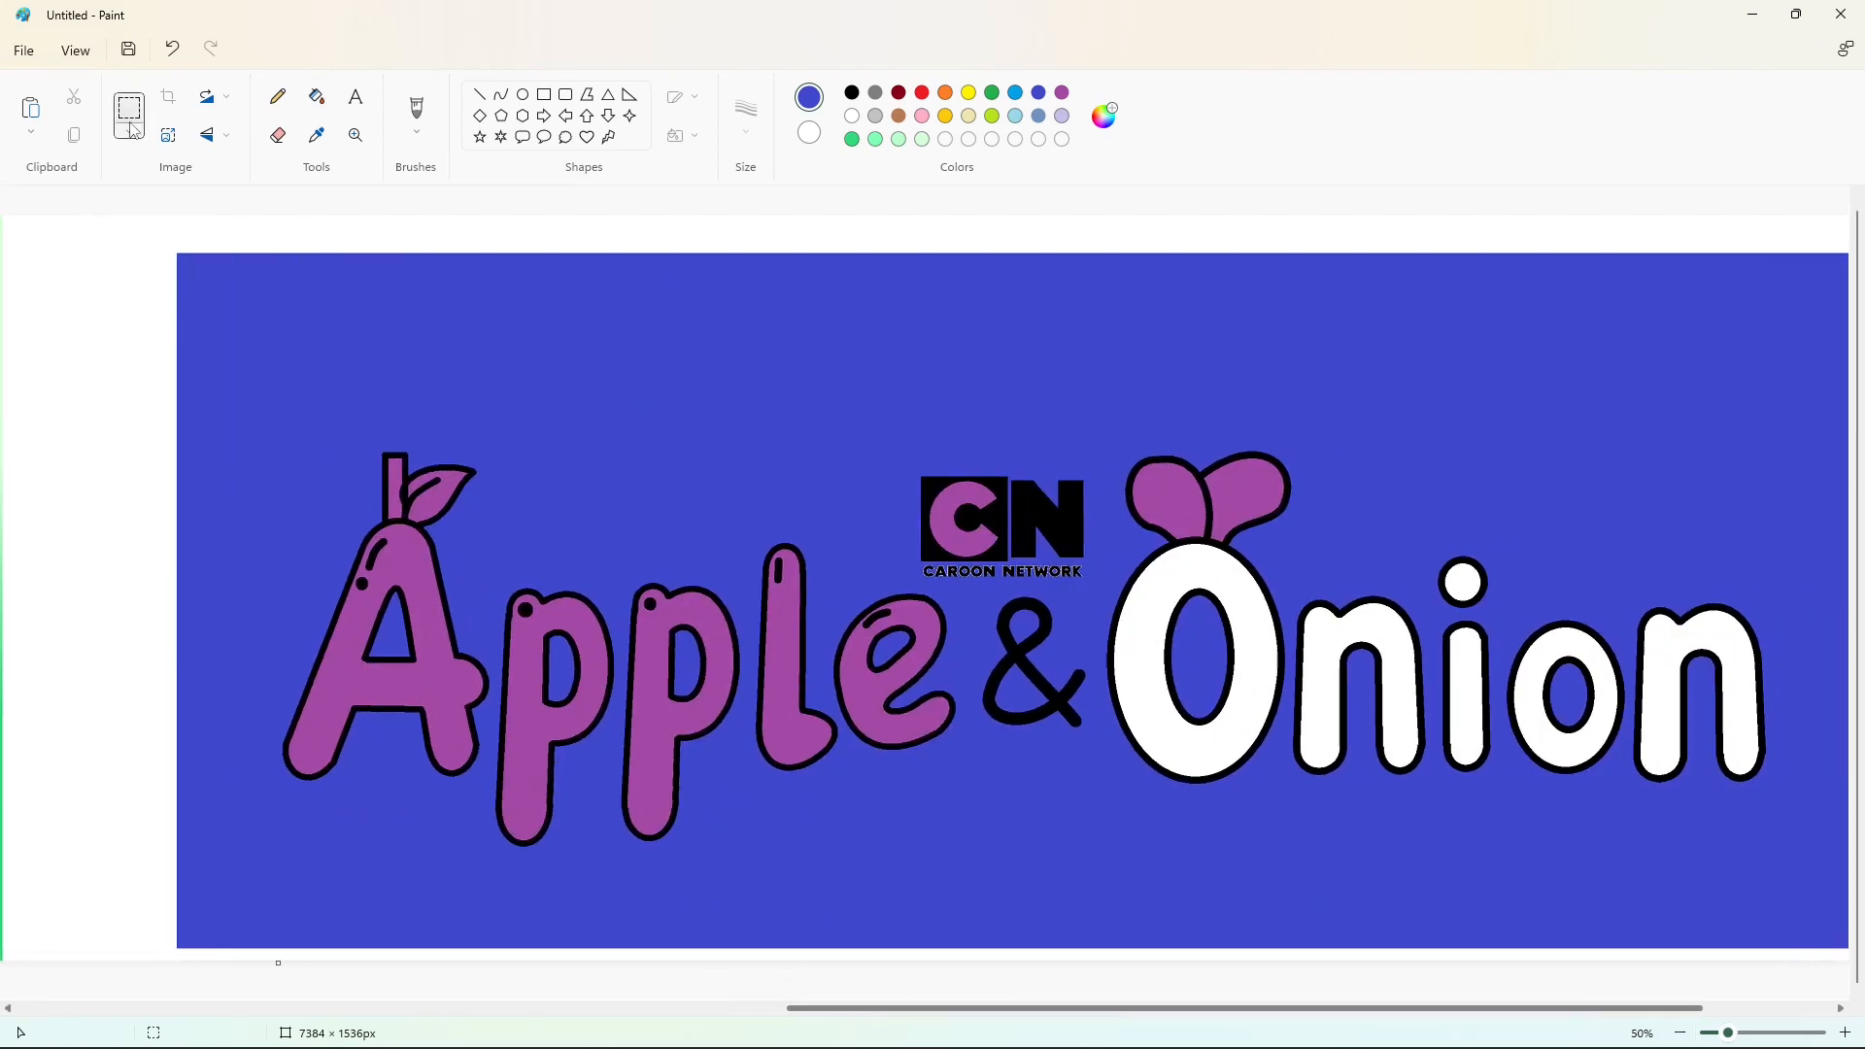
pyautogui.moveTo(182, 263); pyautogui.dragTo(1836, 927)
pyautogui.hotkey('ctrl', 'c')
pyautogui.hotkey('ctrl', 'v')
pyautogui.moveTo(809, 774); pyautogui.dragTo(786, 680)
# - Copy the merged gradient title and trim the canvas down to a small blue corner piece
pyautogui.moveTo(45, 219); pyautogui.dragTo(1578, 775)
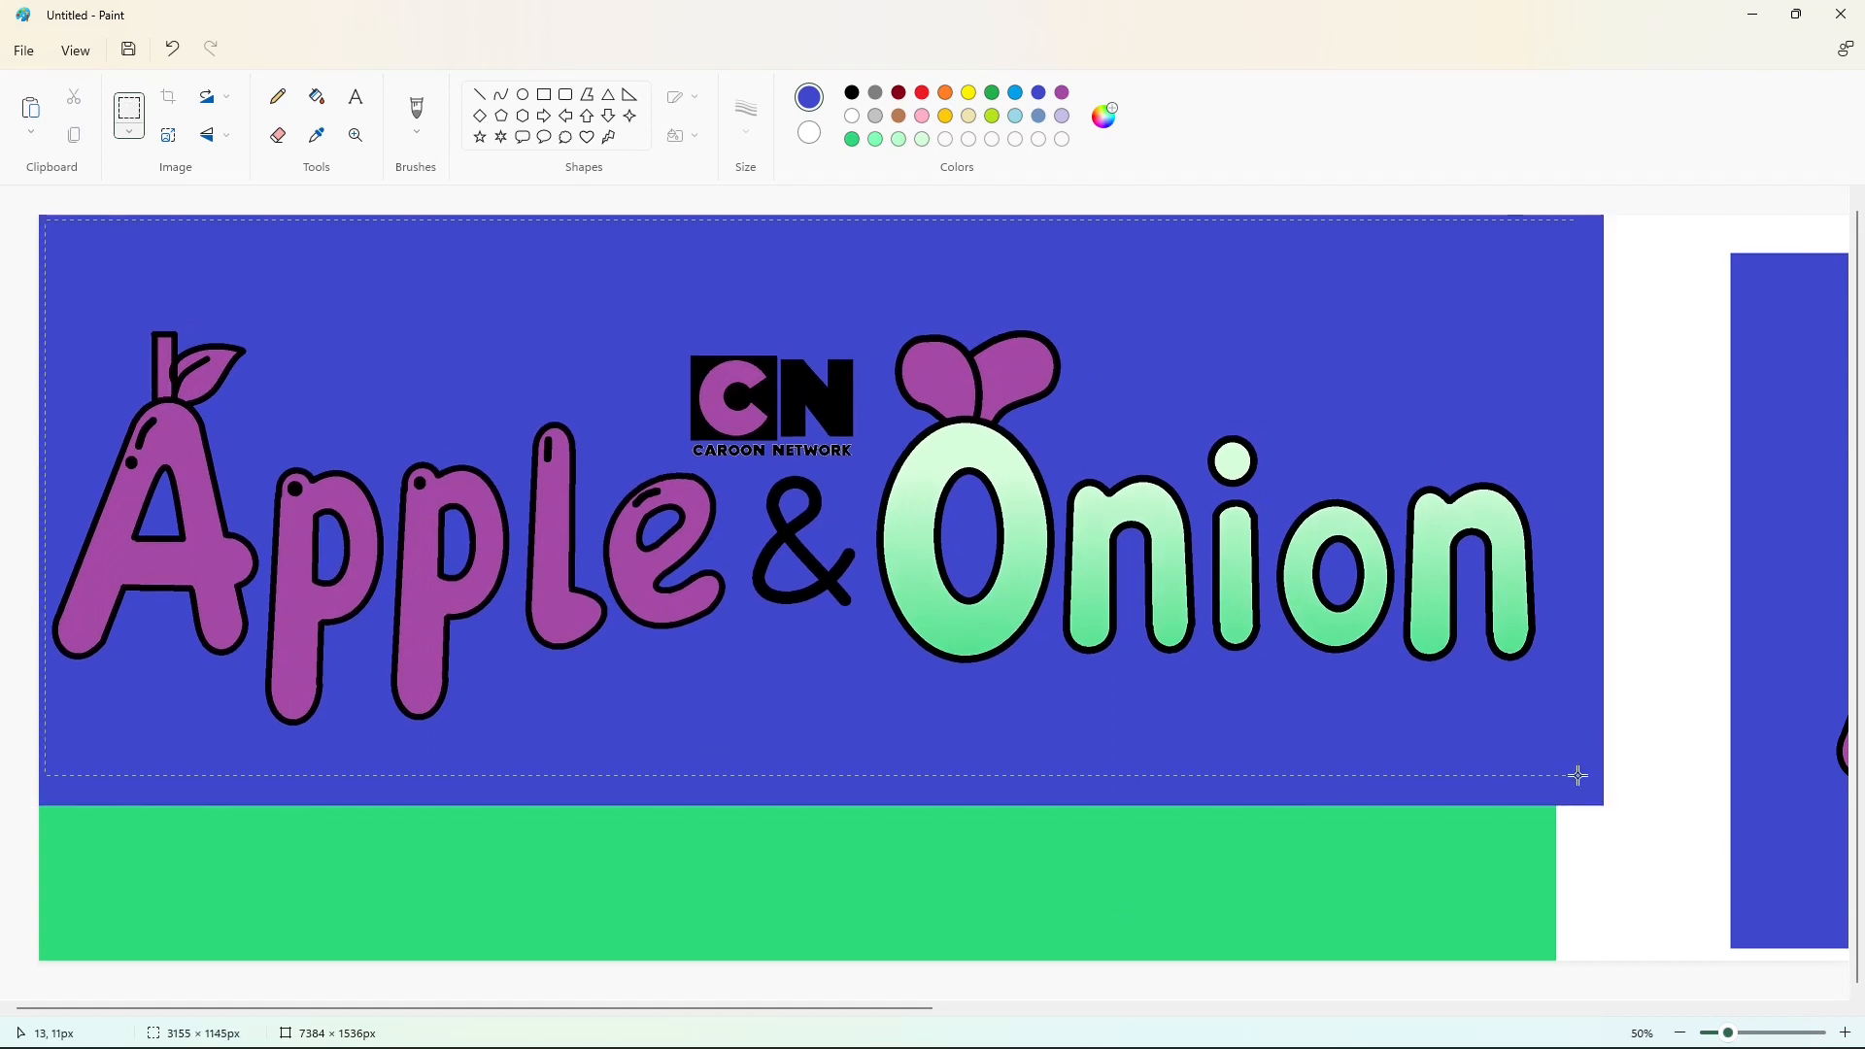
pyautogui.click(1664, 974)
pyautogui.scroll(-1, 1593, 880)
pyautogui.moveTo(1835, 410); pyautogui.dragTo(87, 495)
pyautogui.moveTo(62, 602); pyautogui.dragTo(62, 286)
pyautogui.scroll(2, 137, 350)
# - Extend the canvas to about 3662 × 1522 px and fill the leftover blue corner with white
pyautogui.moveTo(137, 349); pyautogui.dragTo(1817, 964)
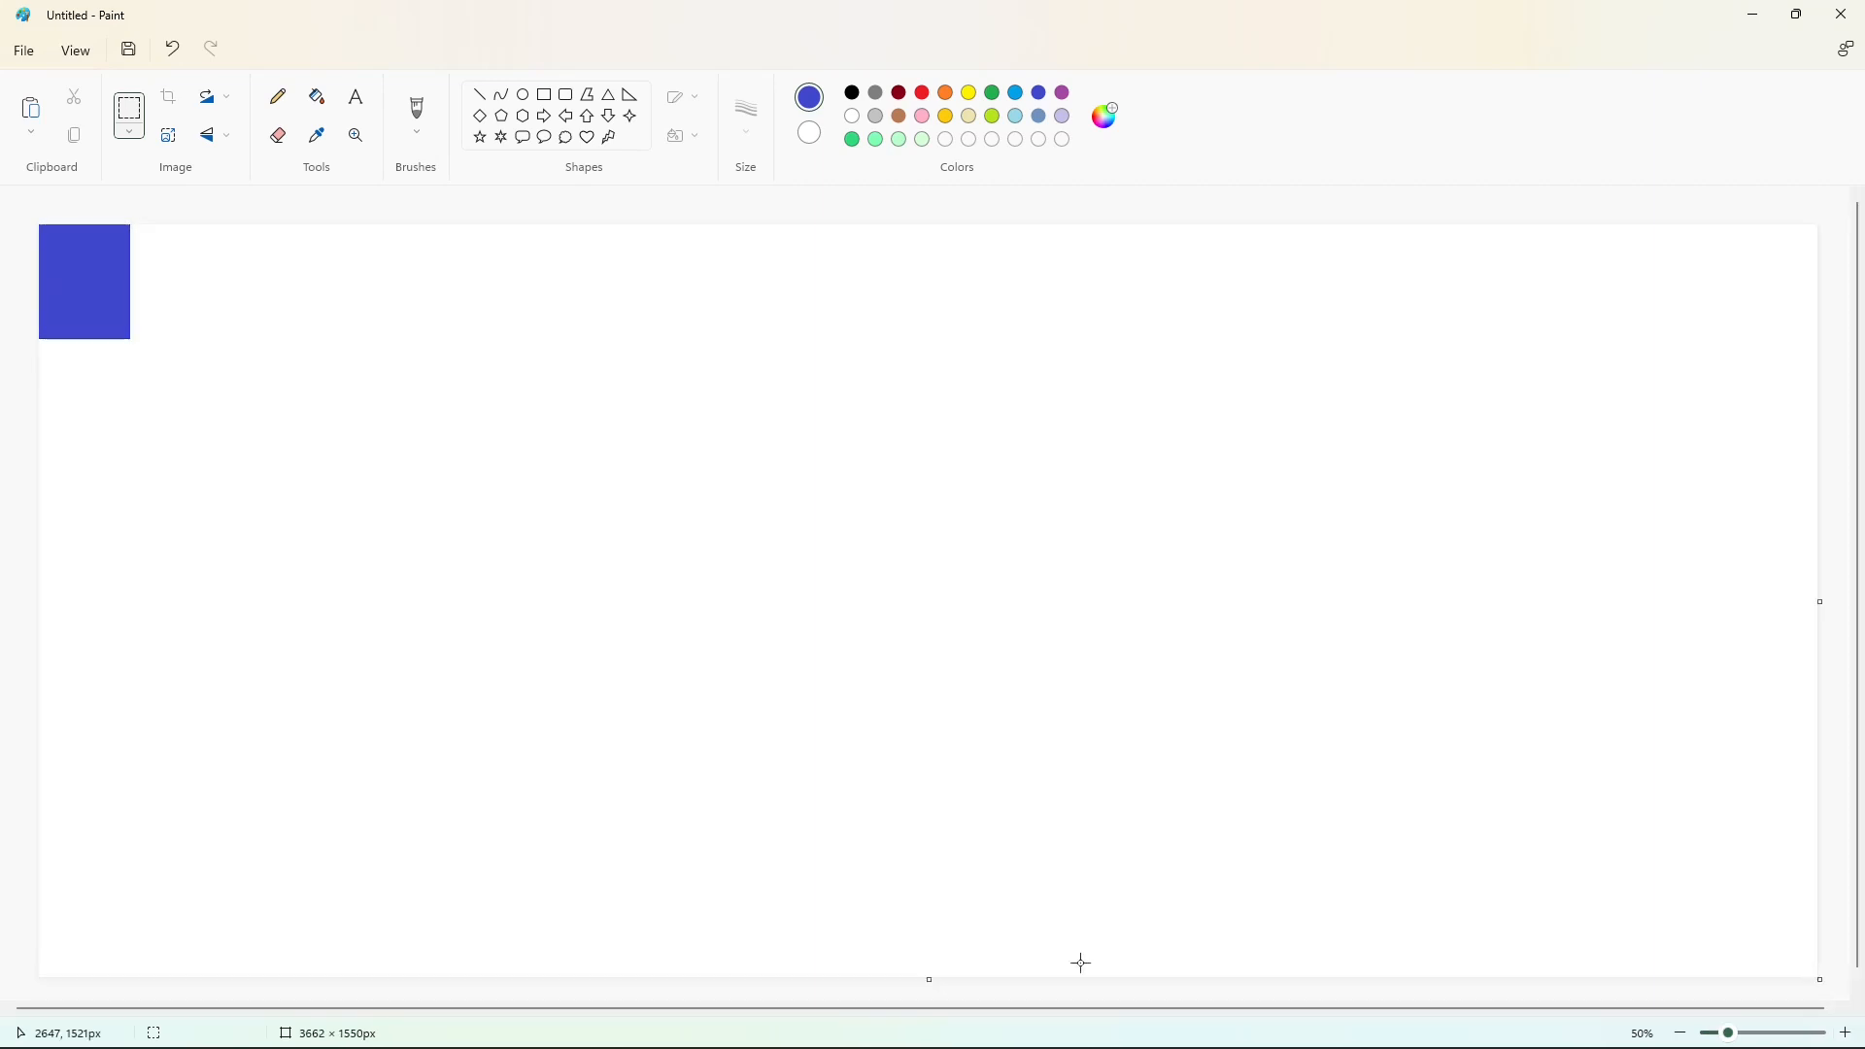
pyautogui.click(317, 97)
pyautogui.click(852, 115)
pyautogui.click(94, 280)
# - Paste the merged gradient title and place it in the middle of the white canvas
pyautogui.hotkey('ctrl', 'v')
pyautogui.moveTo(709, 561); pyautogui.dragTo(817, 620)
pyautogui.click(774, 862)
# - Fill the blue surround, the holes in the letters and ampersand, and the C of the CN logo with white
pyautogui.click(316, 96)
pyautogui.click(1221, 717)
pyautogui.click(1439, 639)
pyautogui.click(1070, 599)
pyautogui.click(894, 631)
pyautogui.click(762, 592)
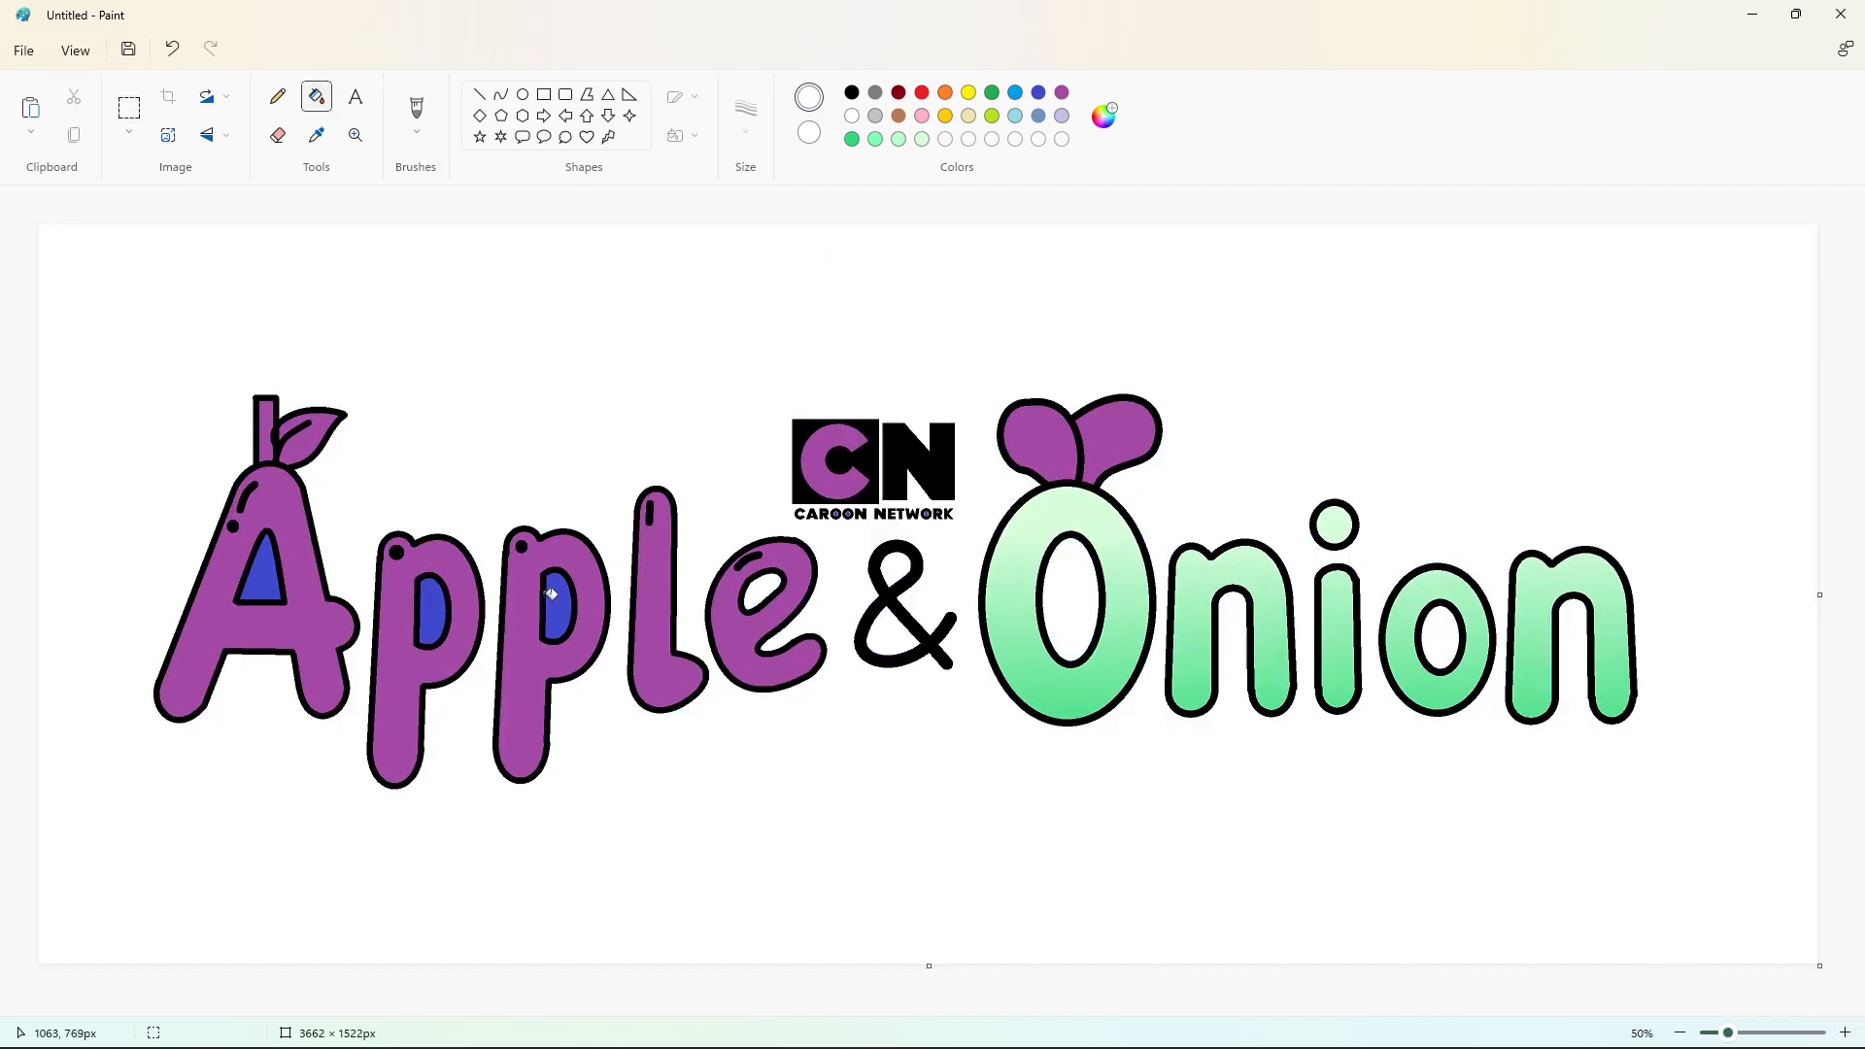
pyautogui.click(557, 606)
pyautogui.click(433, 610)
pyautogui.click(260, 573)
pyautogui.click(819, 474)
# - Fill the small blue holes in the caption letters below the CN logo with white
pyautogui.click(1845, 1033)
pyautogui.click(1844, 1033)
pyautogui.scroll(-2, 1069, 679)
pyautogui.moveTo(395, 1010); pyautogui.dragTo(1051, 1011)
pyautogui.scroll(-1, 998, 738)
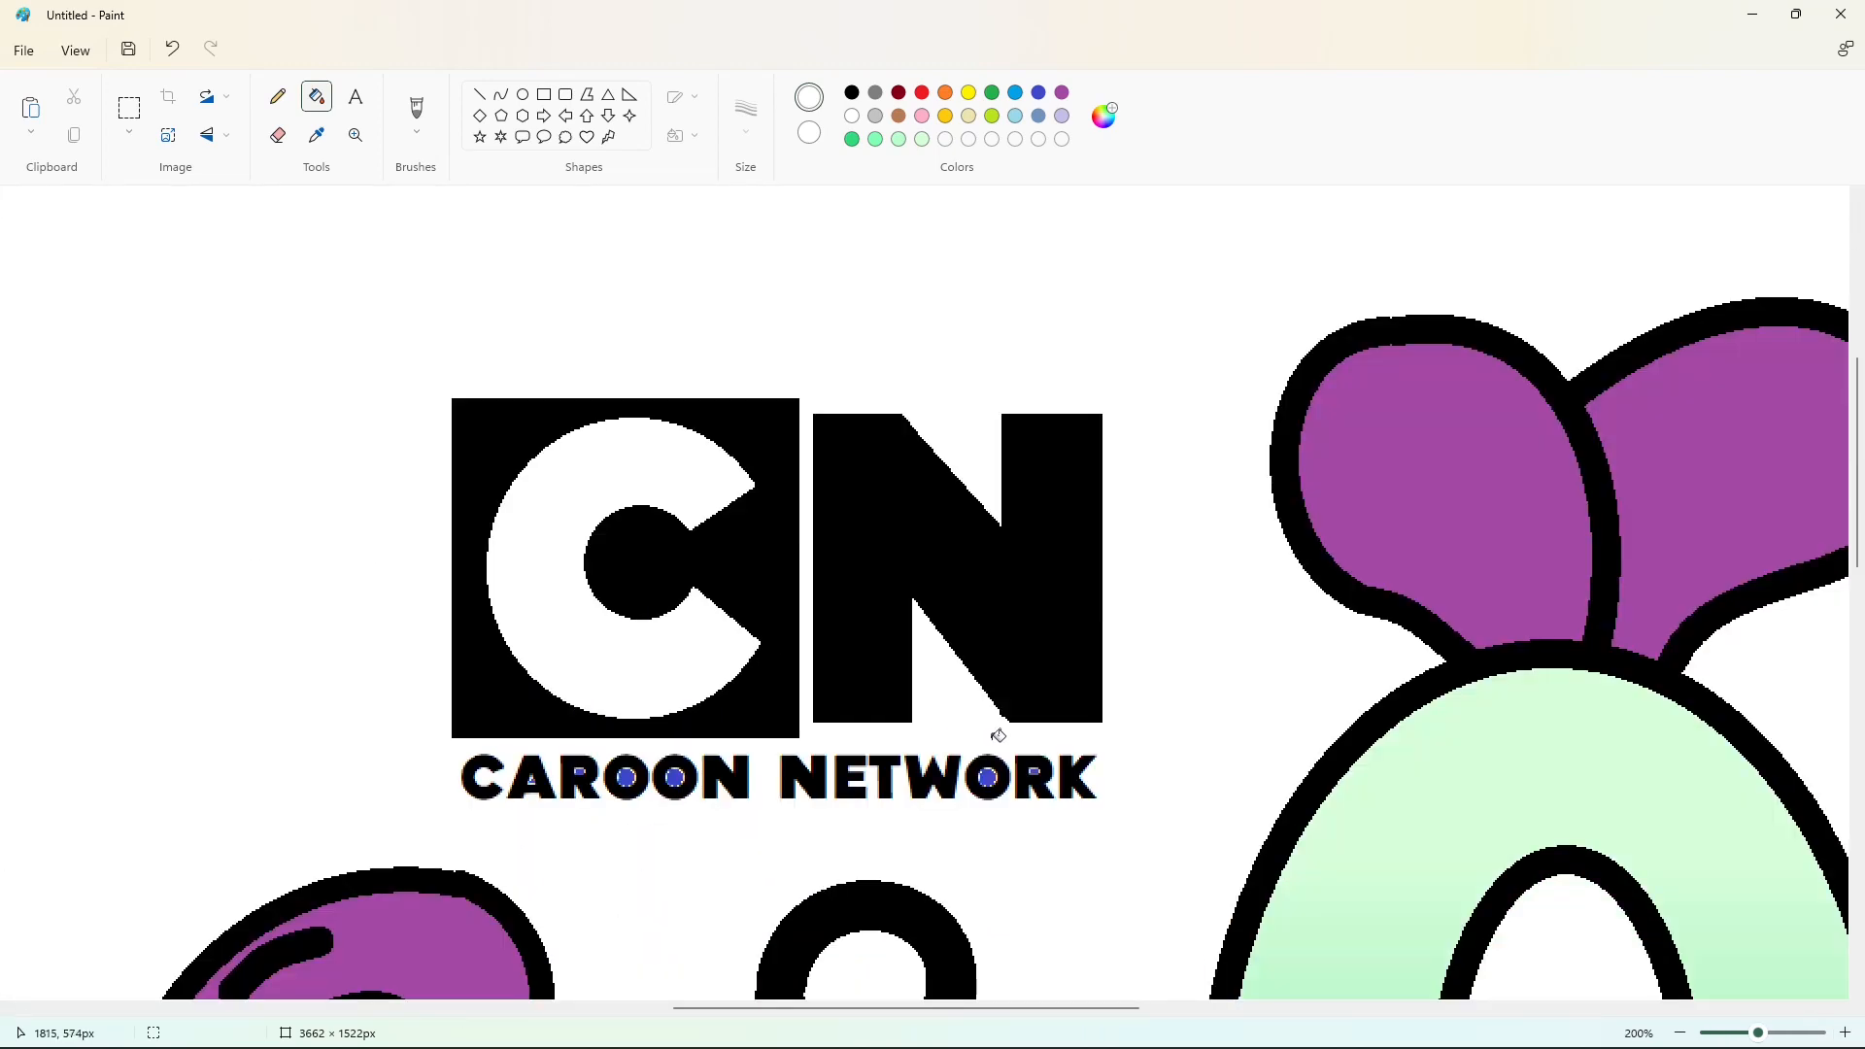
pyautogui.click(1680, 1032)
pyautogui.click(1680, 1033)
# - Mix a coral red custom colour from the palette red at full brightness with reduced saturation
pyautogui.click(921, 93)
pyautogui.click(1105, 116)
pyautogui.moveTo(998, 333); pyautogui.dragTo(998, 309)
pyautogui.moveTo(907, 396); pyautogui.dragTo(909, 378)
pyautogui.click(795, 770)
# - Mix a pale pink custom colour, and fill both leaves above the O with the cream palette colour
pyautogui.click(1105, 115)
pyautogui.click(911, 439)
pyautogui.moveTo(915, 448); pyautogui.dragTo(900, 504)
pyautogui.click(904, 767)
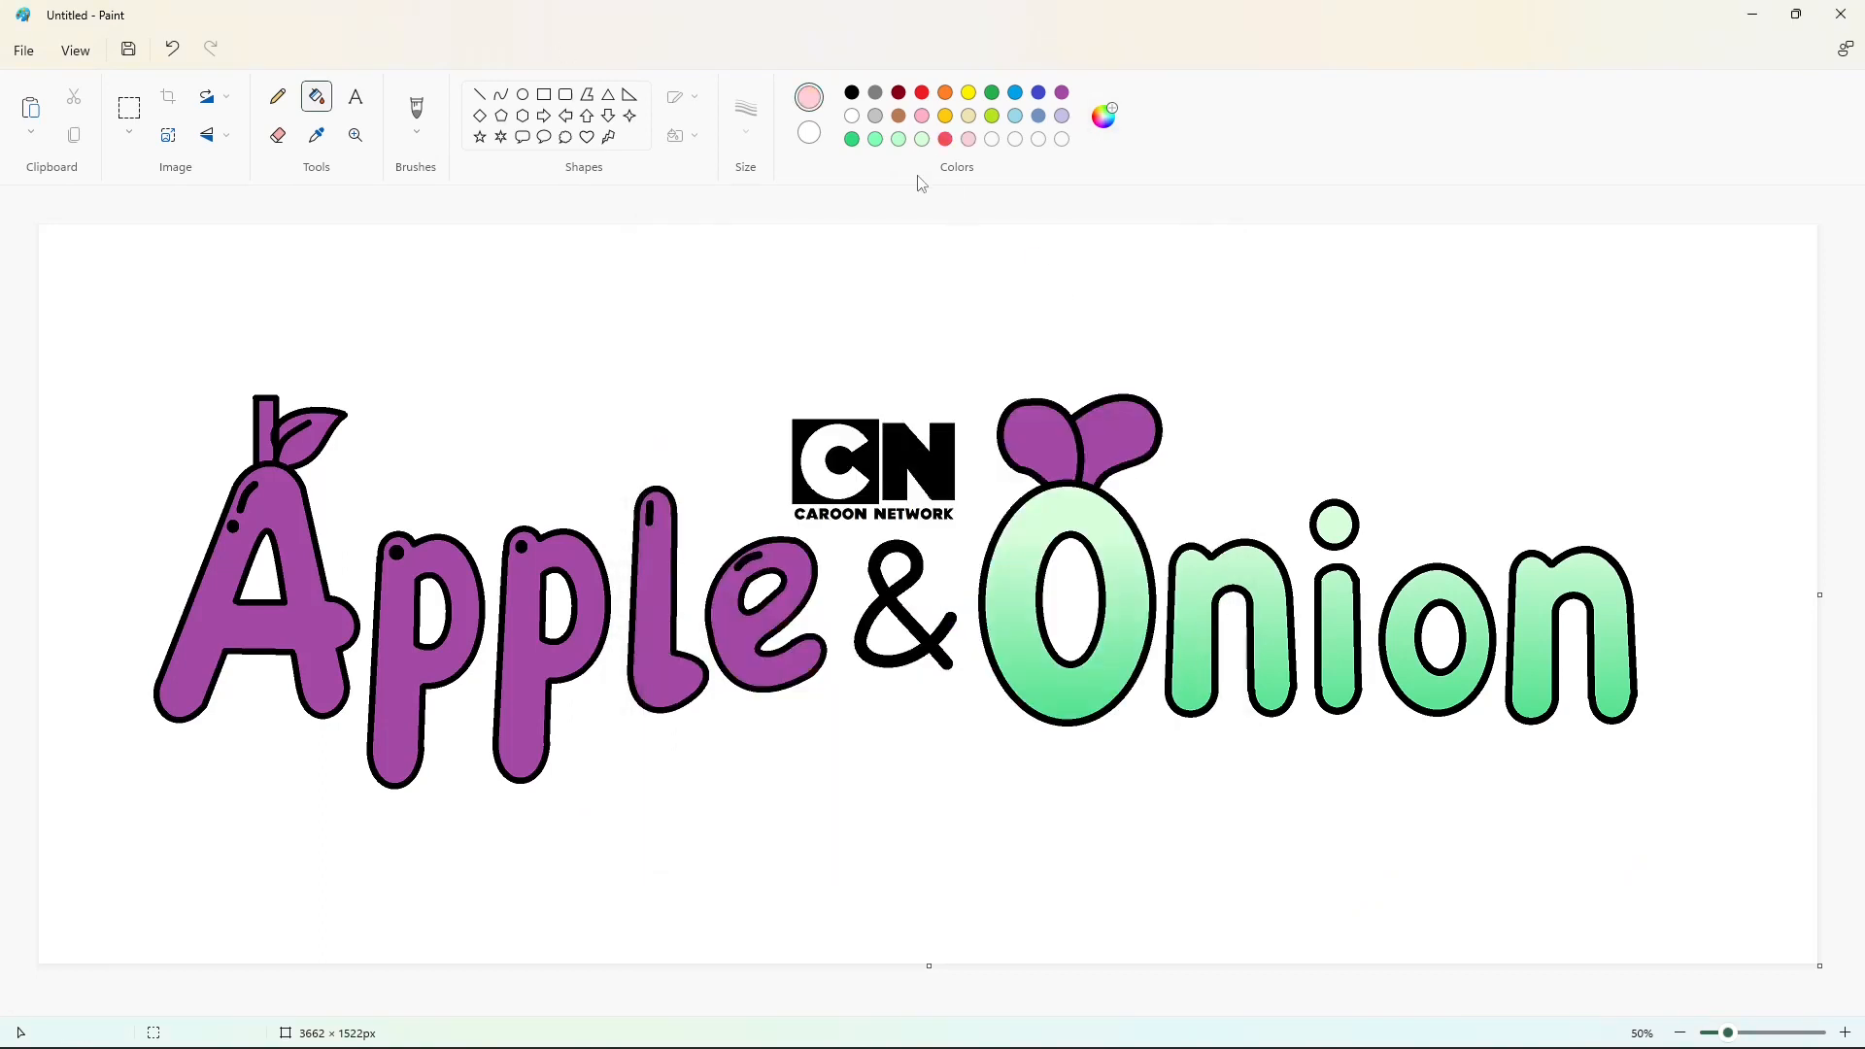
pyautogui.click(1015, 422)
# - Fill all the letters of "Apple" with the custom coral red
pyautogui.click(945, 139)
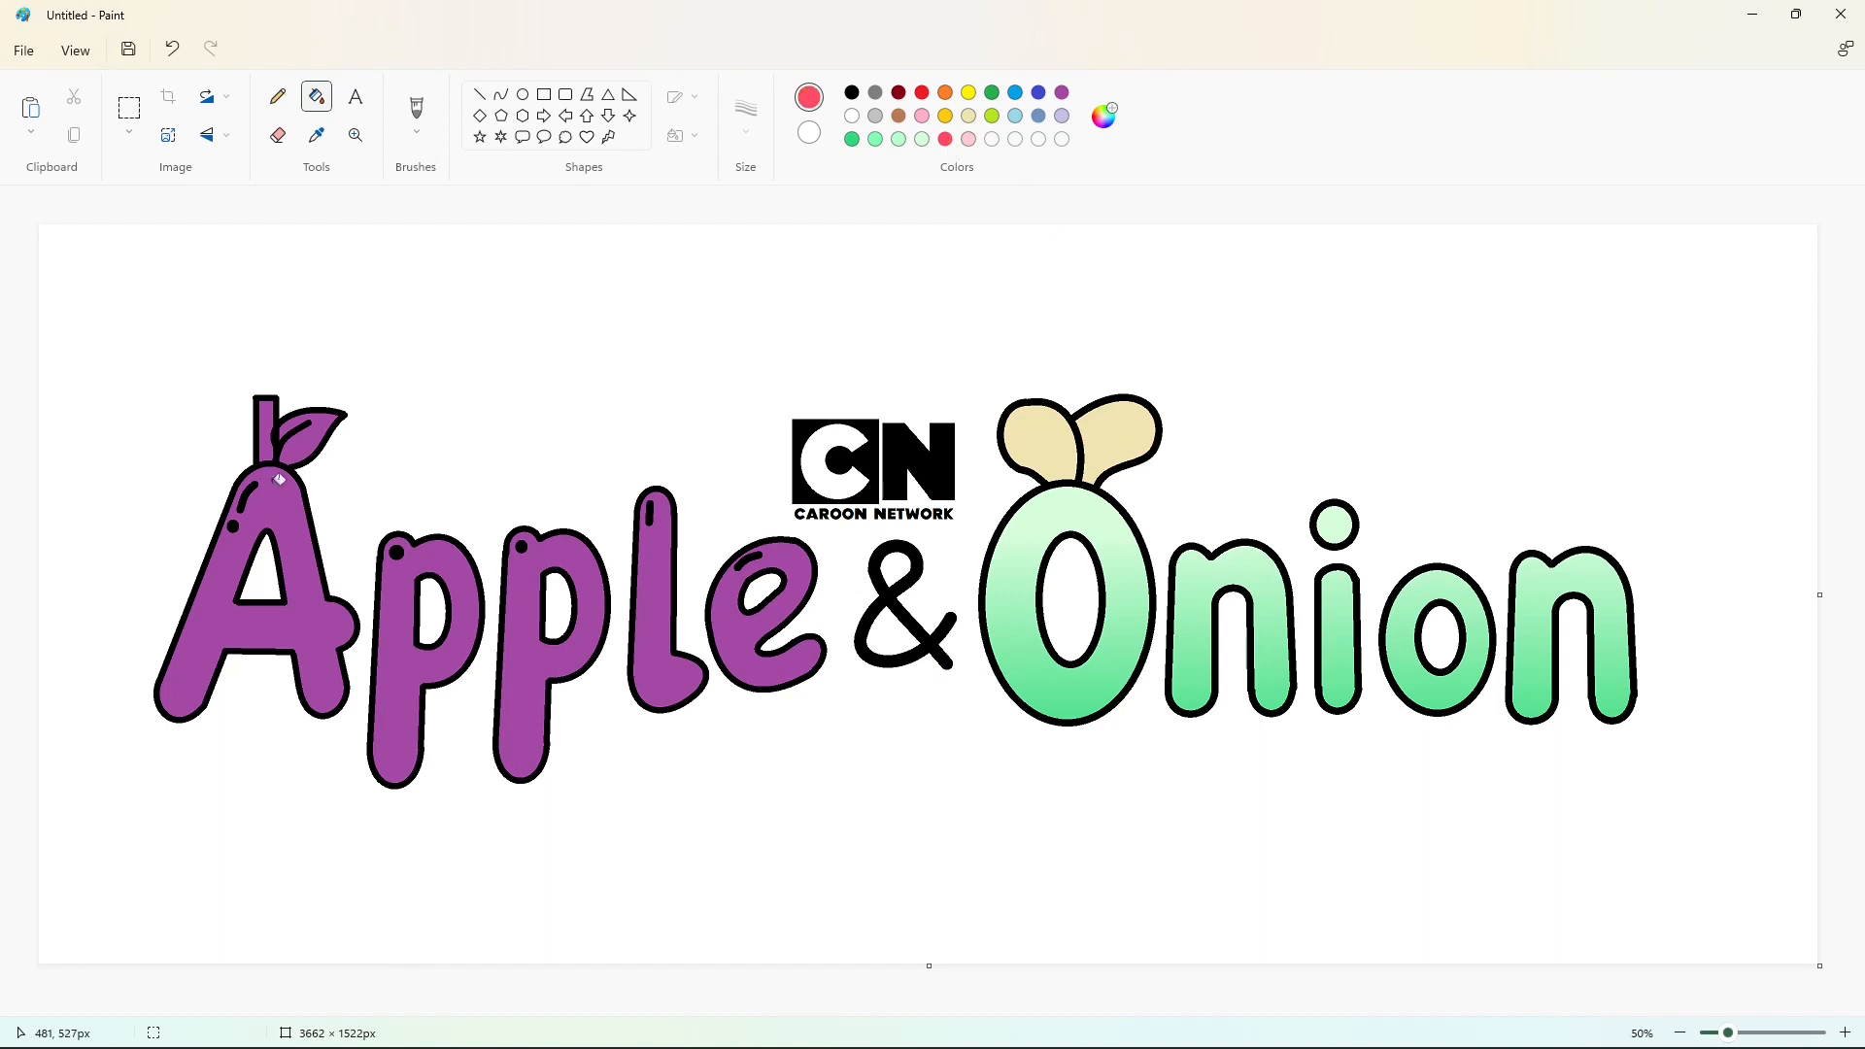
pyautogui.click(284, 502)
pyautogui.click(399, 648)
pyautogui.click(544, 652)
pyautogui.click(650, 638)
pyautogui.click(746, 632)
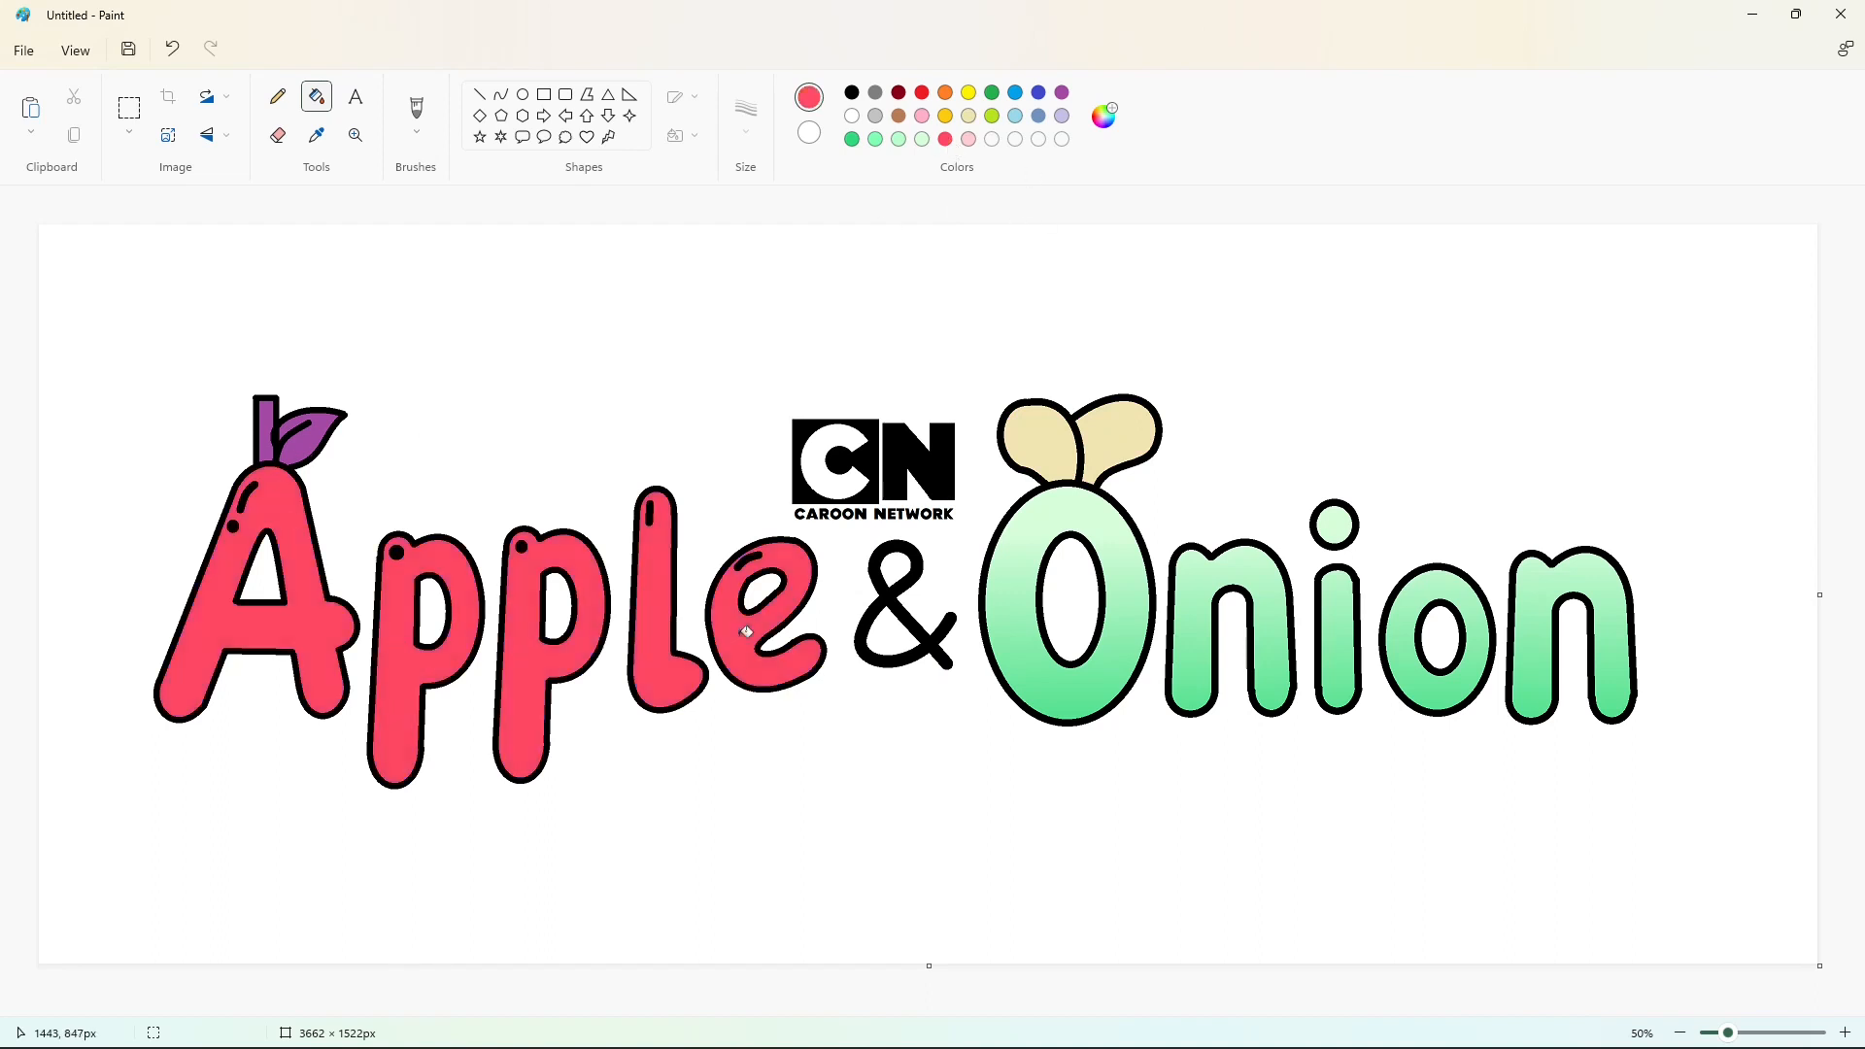
# - Fill the highlights on "Apple" with the custom pale pink, the A's stem with a custom darker brown and its leaf with the custom green
pyautogui.click(970, 139)
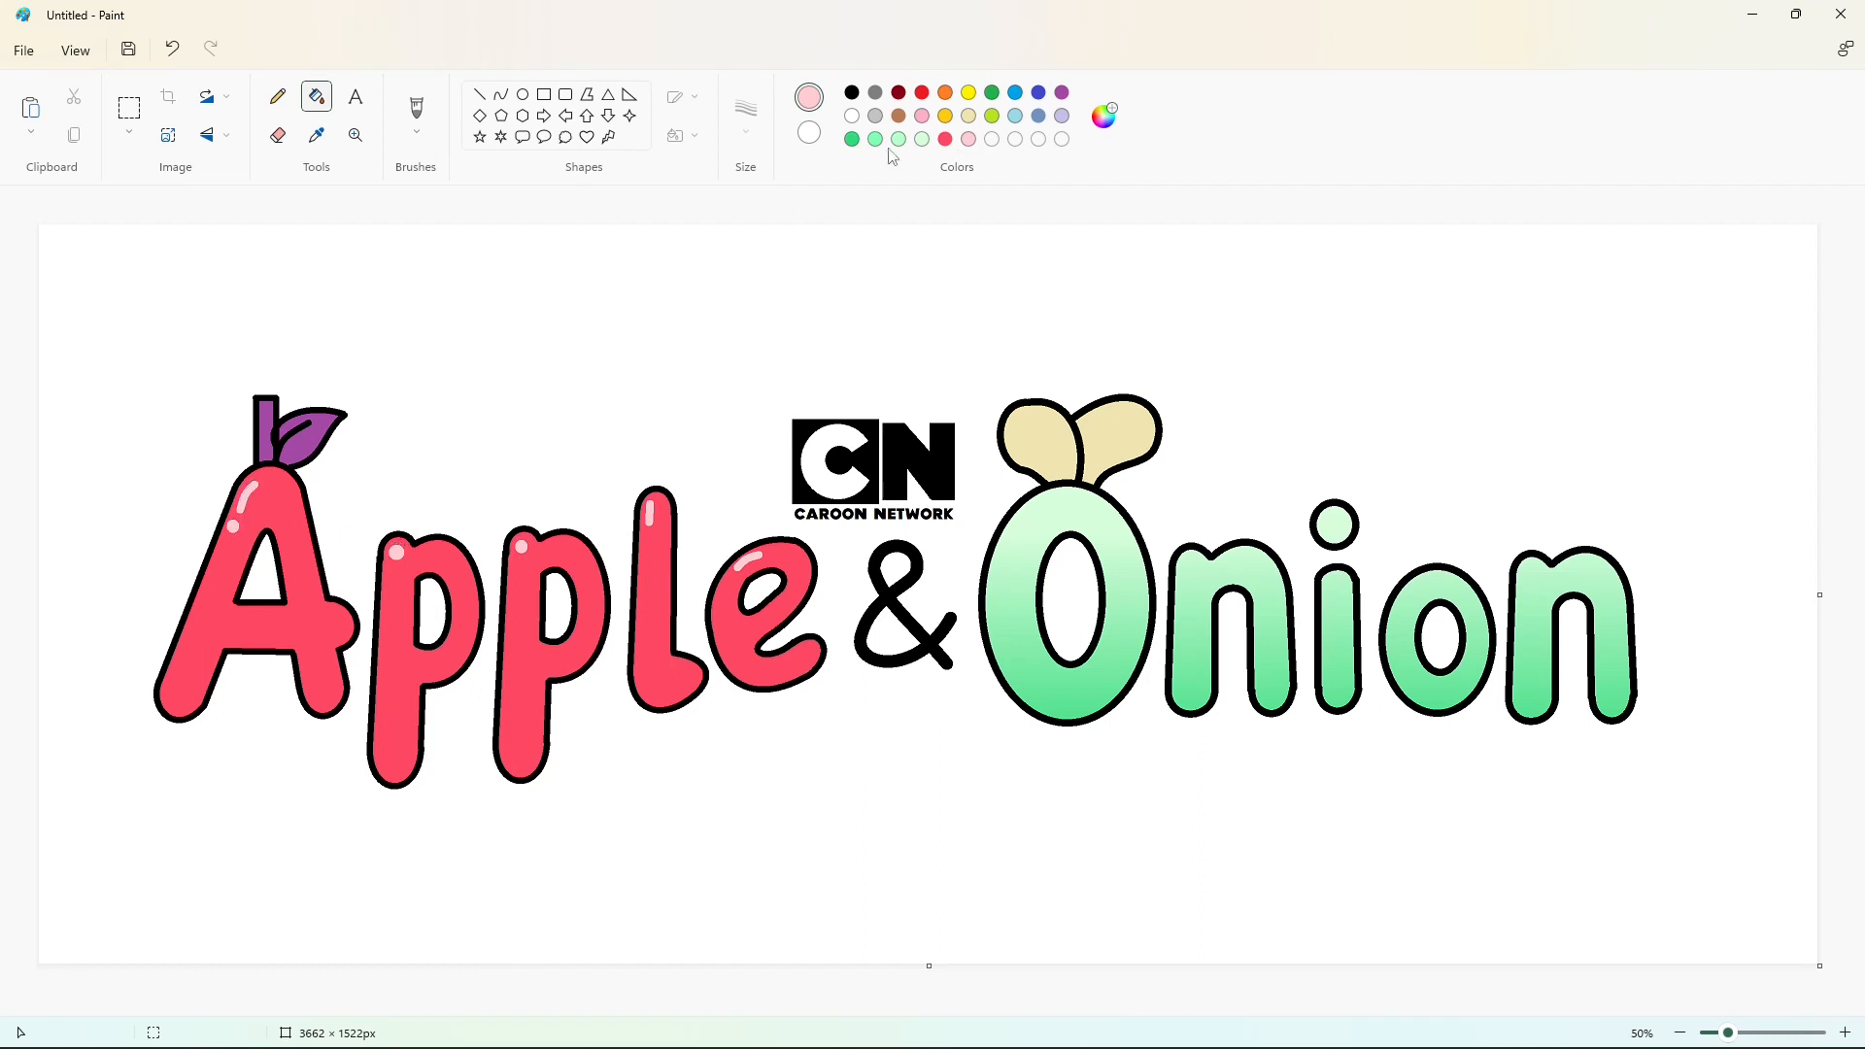
pyautogui.click(899, 118)
pyautogui.click(1105, 117)
pyautogui.moveTo(997, 386); pyautogui.dragTo(999, 426)
pyautogui.click(855, 768)
pyautogui.click(332, 416)
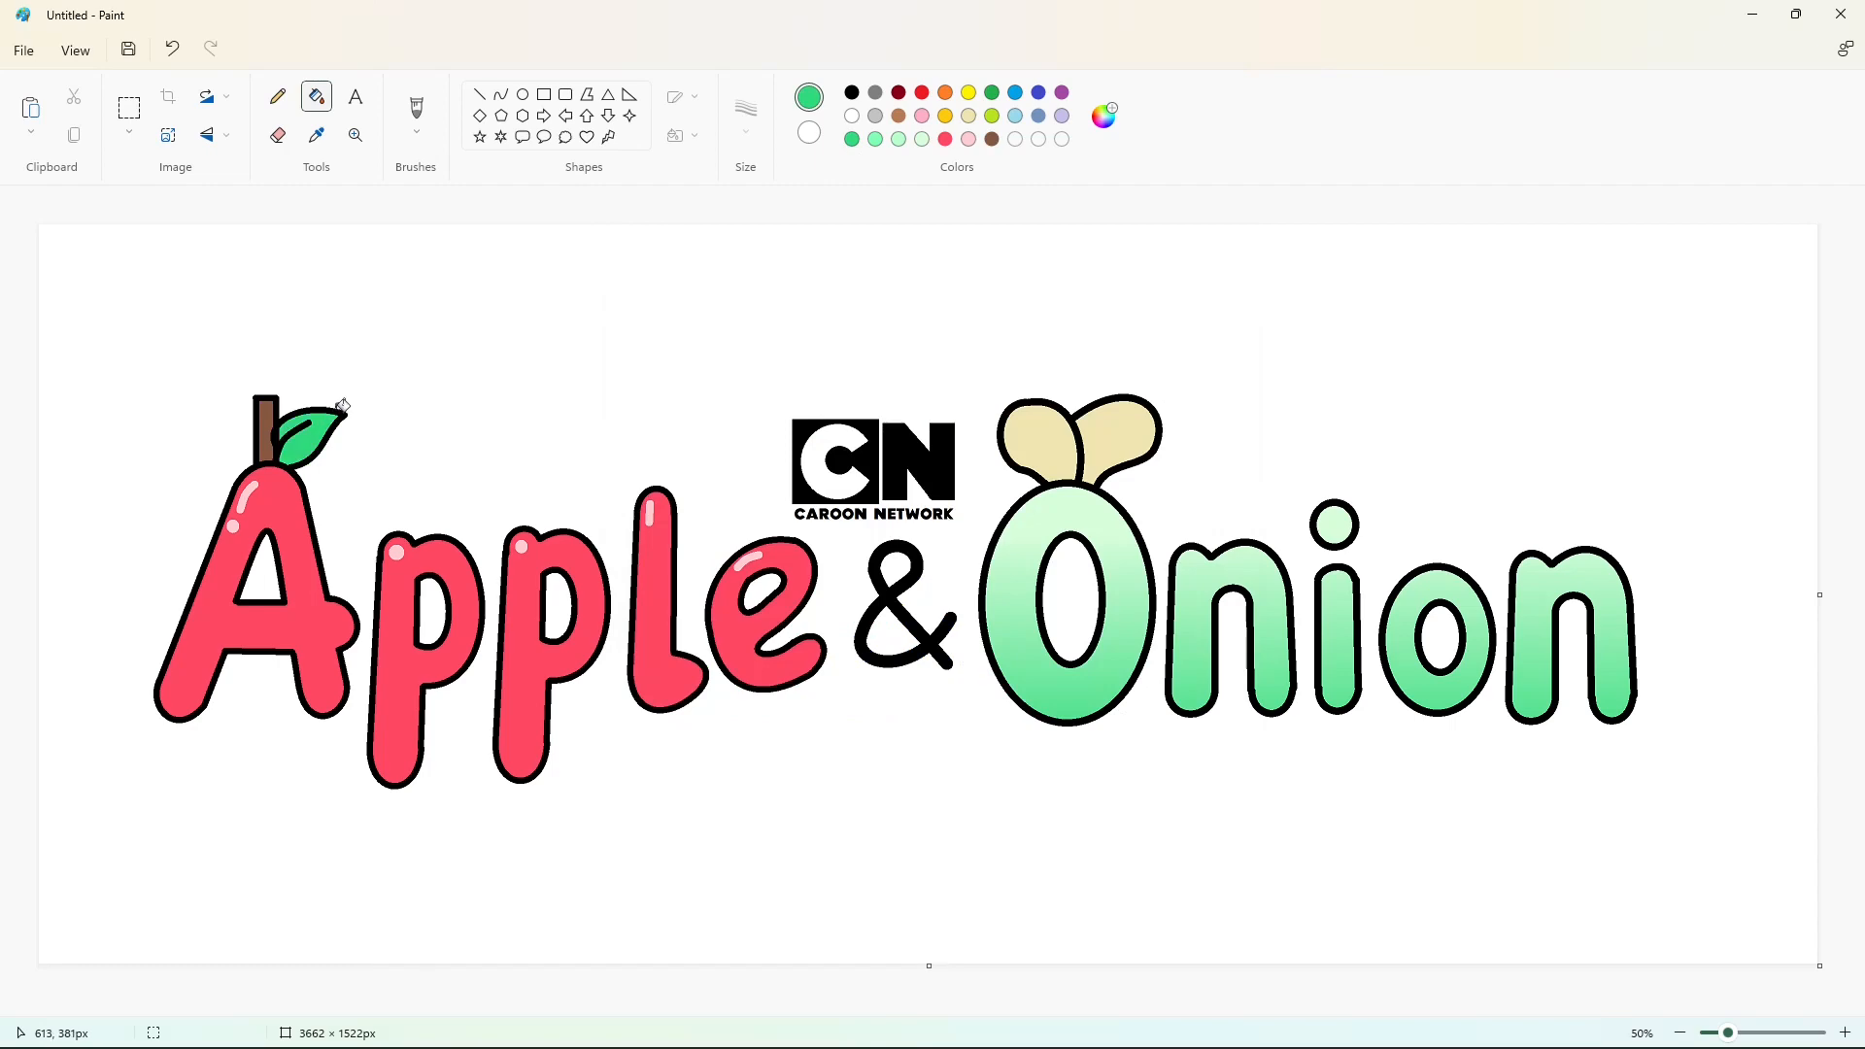
# - Cover the misspelled caption below the CN logo with a solid white rectangle about 347 × 46 px
pyautogui.click(1845, 1032)
pyautogui.scroll(-3, 1208, 895)
pyautogui.moveTo(886, 1009); pyautogui.dragTo(1268, 1001)
pyautogui.click(541, 95)
pyautogui.click(852, 118)
pyautogui.click(685, 138)
pyautogui.click(704, 222)
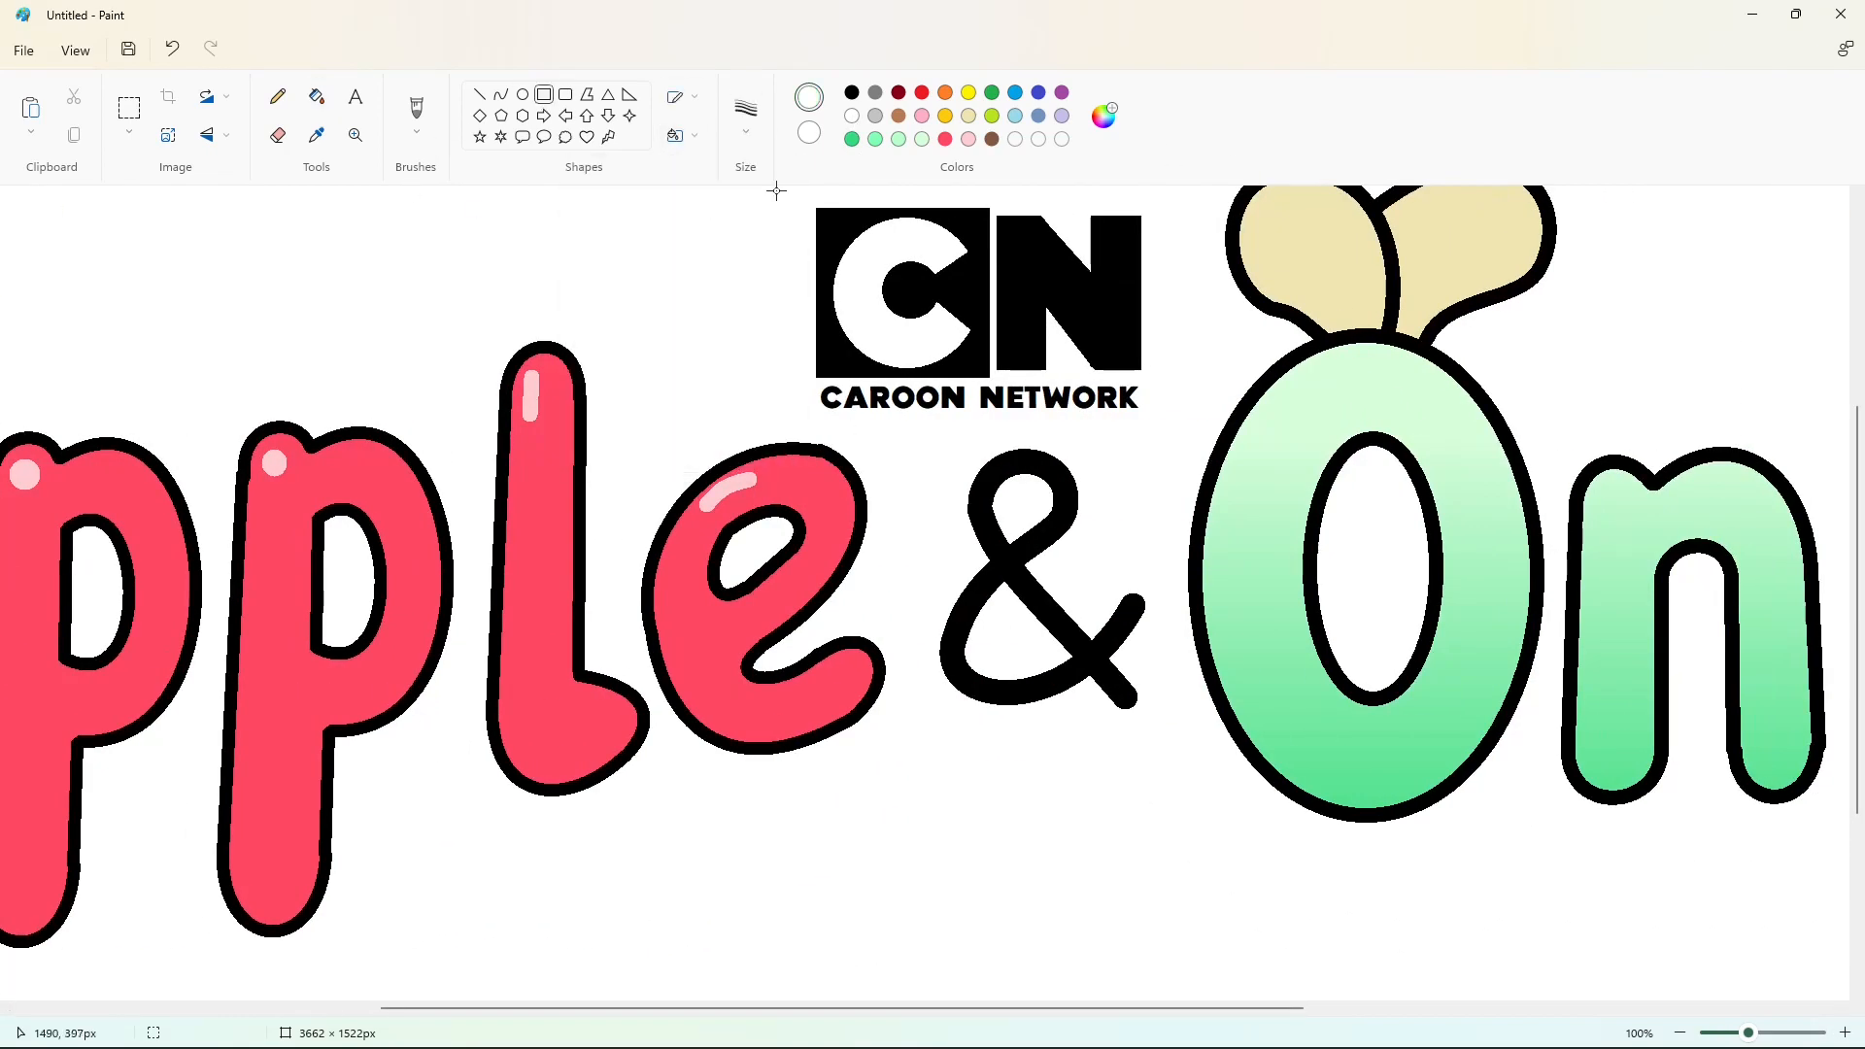
pyautogui.moveTo(816, 381); pyautogui.dragTo(1157, 432)
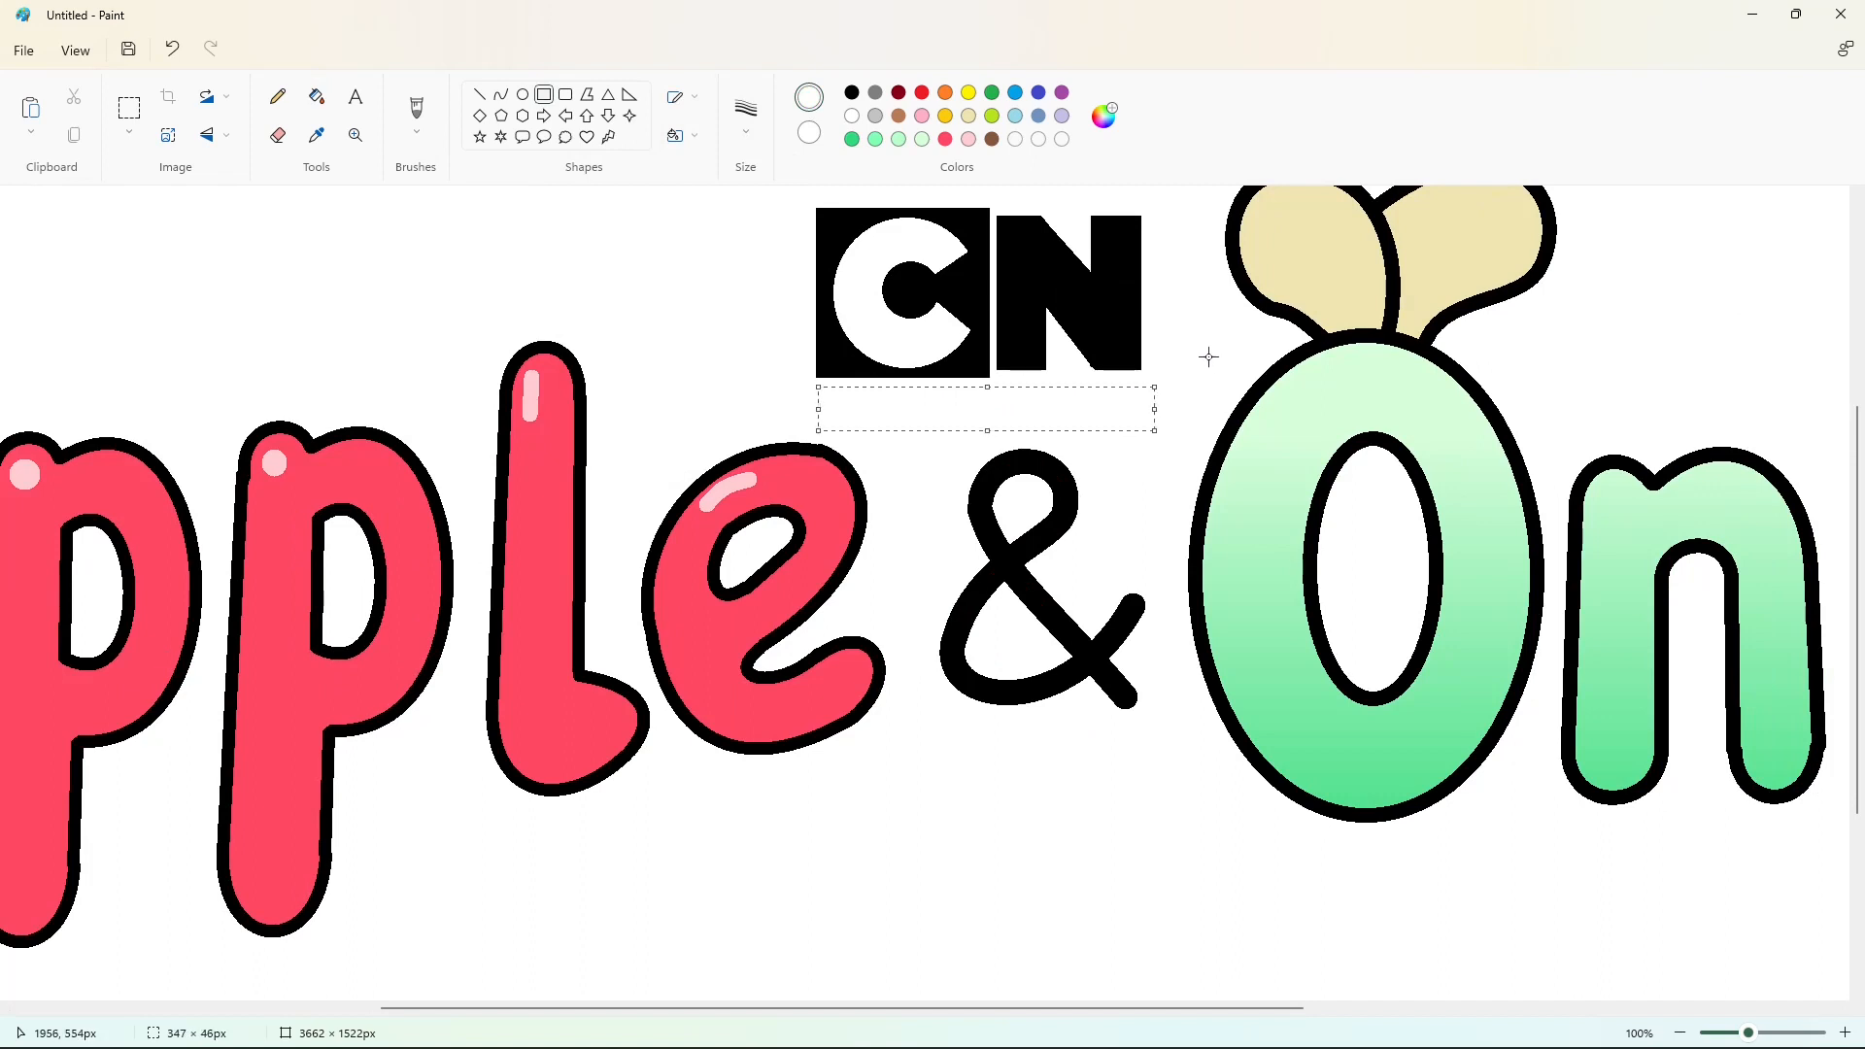
# - Add the black text "CARTOON NETWORK" in Cartoon Slam below the CN logo
pyautogui.click(356, 96)
pyautogui.click(852, 93)
pyautogui.click(855, 463)
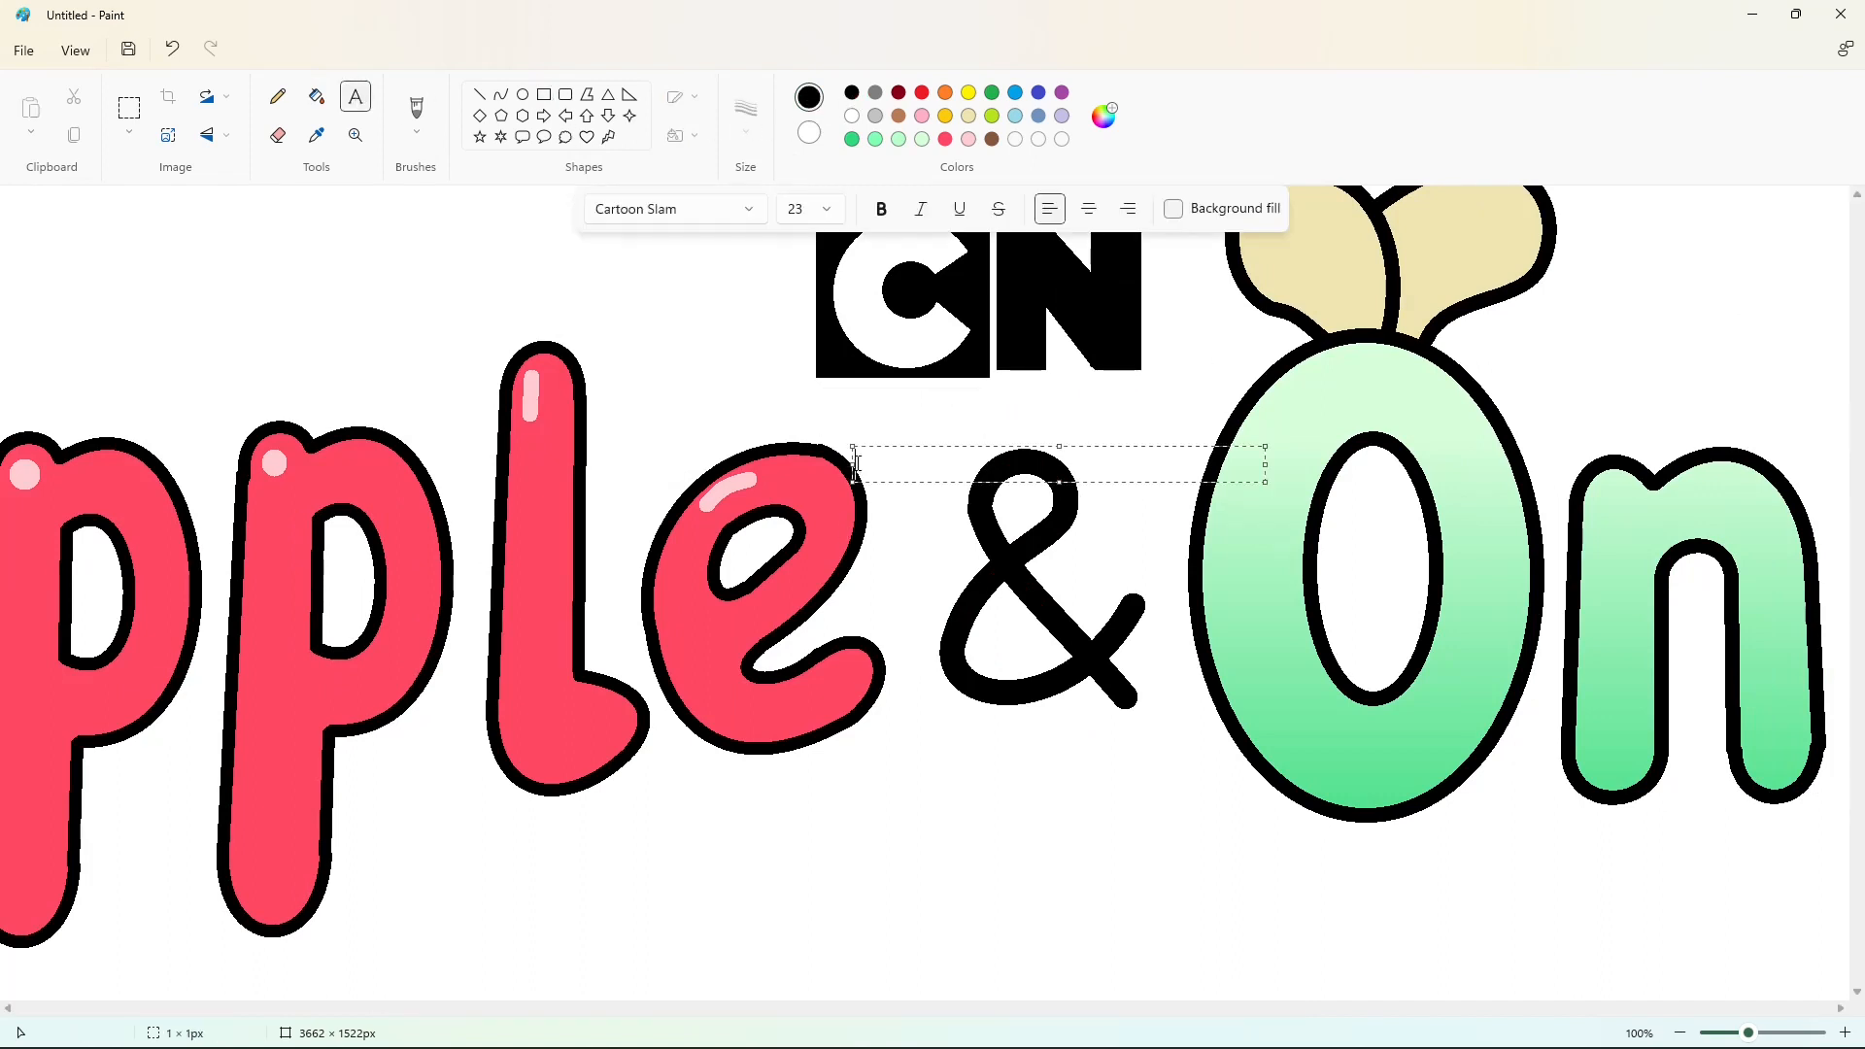
pyautogui.write('CARTOO')
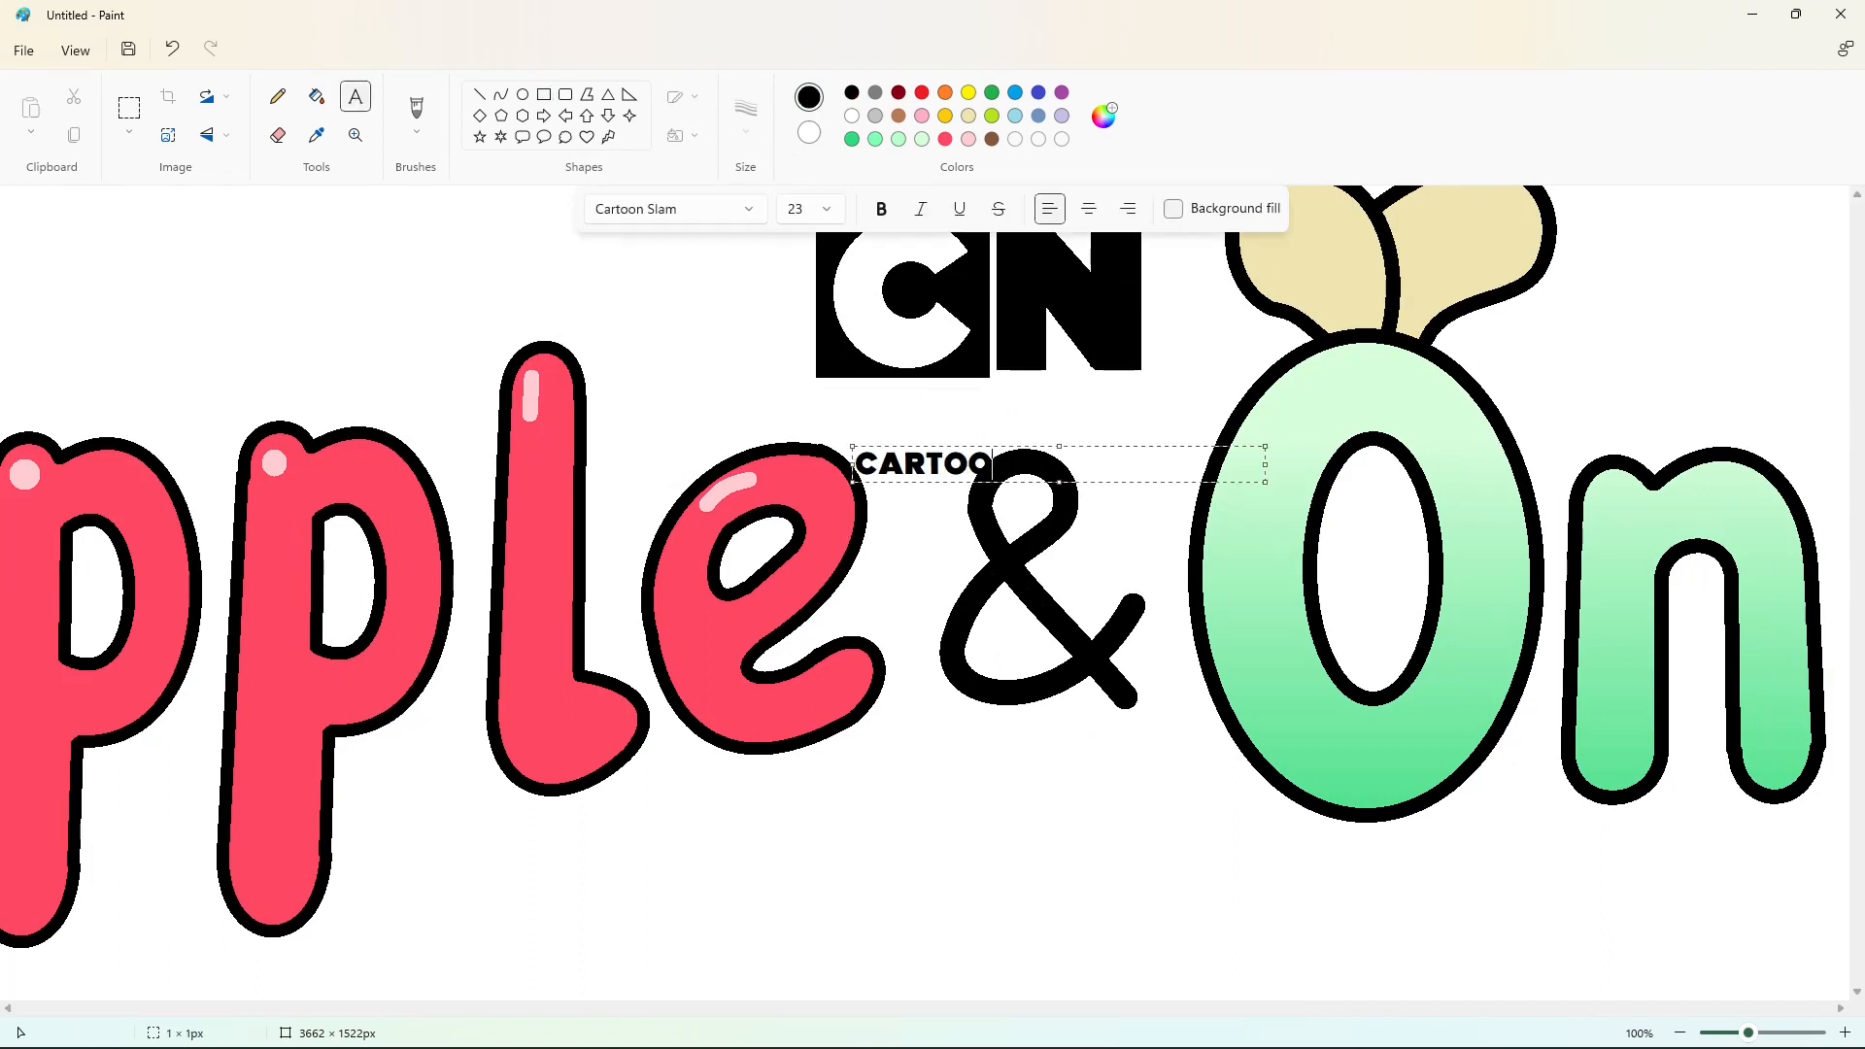
pyautogui.write('N NETWORK')
# - Move the new caption's text box up to just under the CN logo and set all its text to size 22
pyautogui.moveTo(852, 447); pyautogui.dragTo(809, 386)
pyautogui.hotkey('ctrl', 'a')
pyautogui.click(812, 217)
pyautogui.write('22')
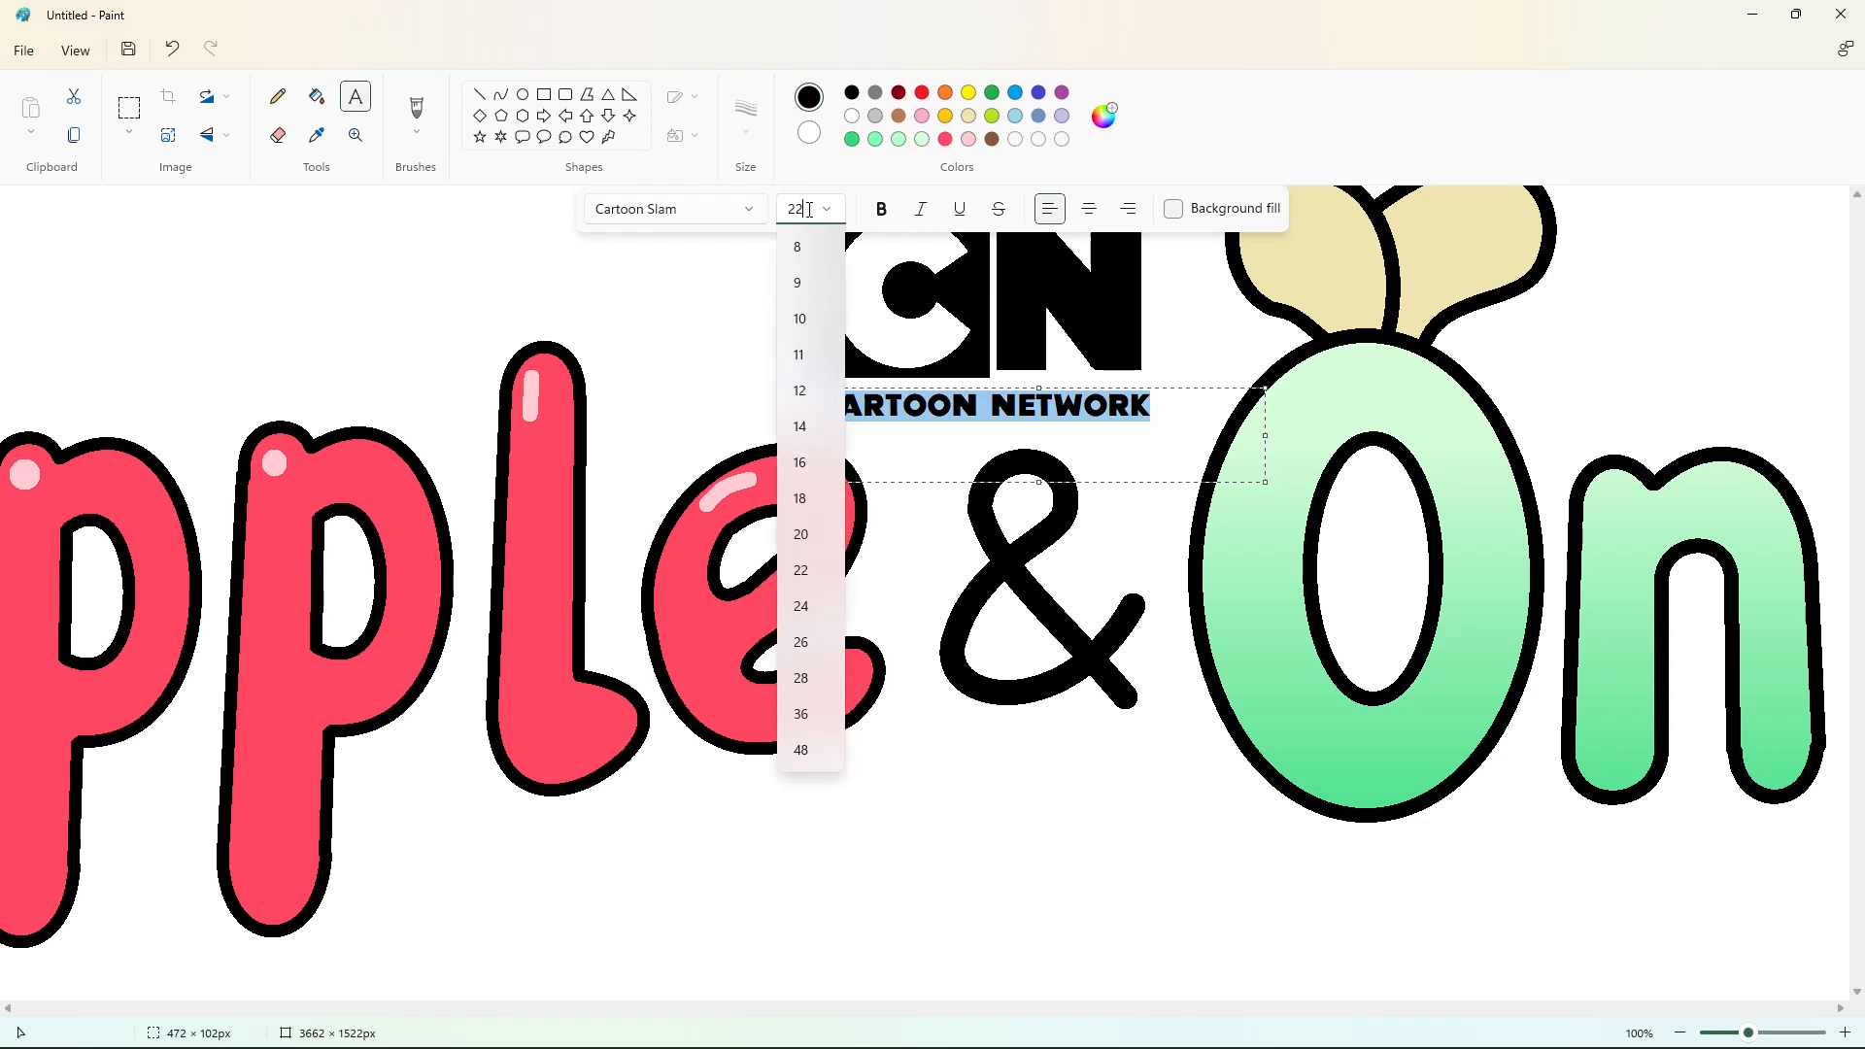
pyautogui.press('Return')
# - Cut and paste the "CARTOON NETWORK" caption as a selection, and place it centred directly beneath the CN logo
pyautogui.click(129, 109)
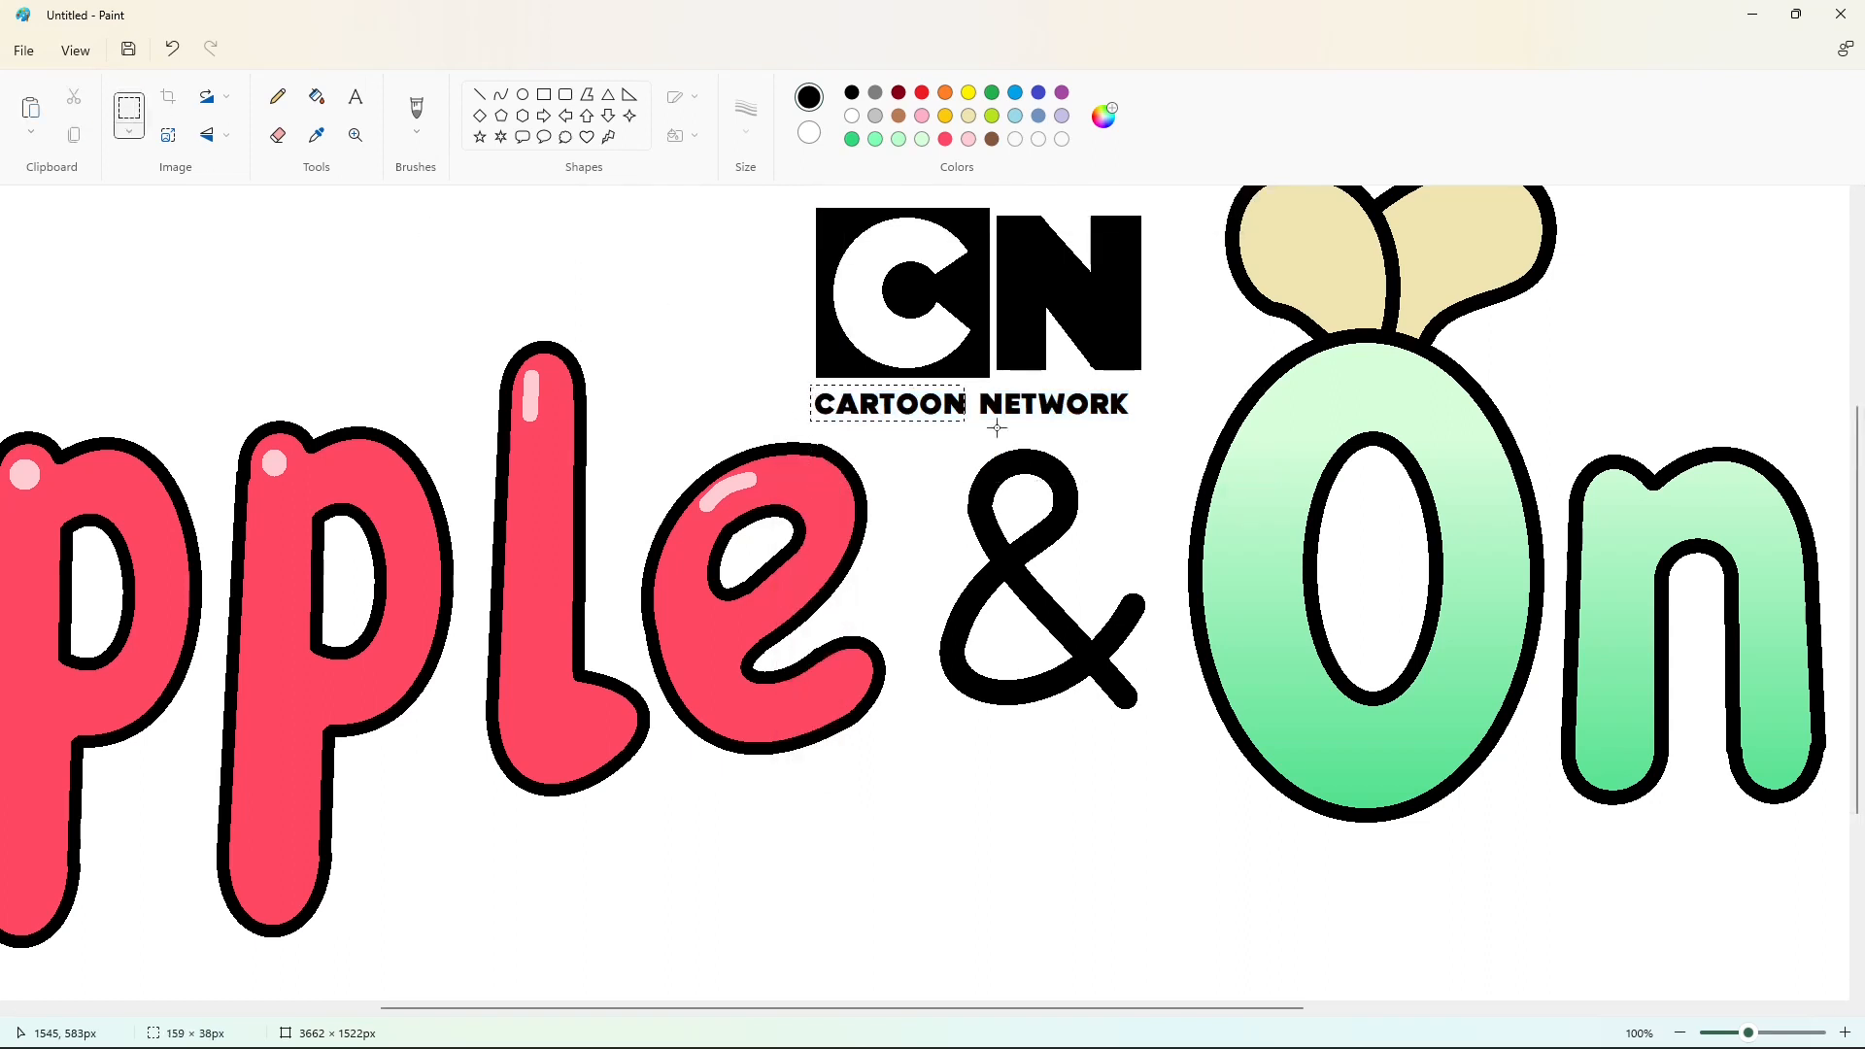
pyautogui.moveTo(997, 427); pyautogui.dragTo(1154, 428)
pyautogui.hotkey('ctrl', 'x')
pyautogui.hotkey('ctrl', 'v')
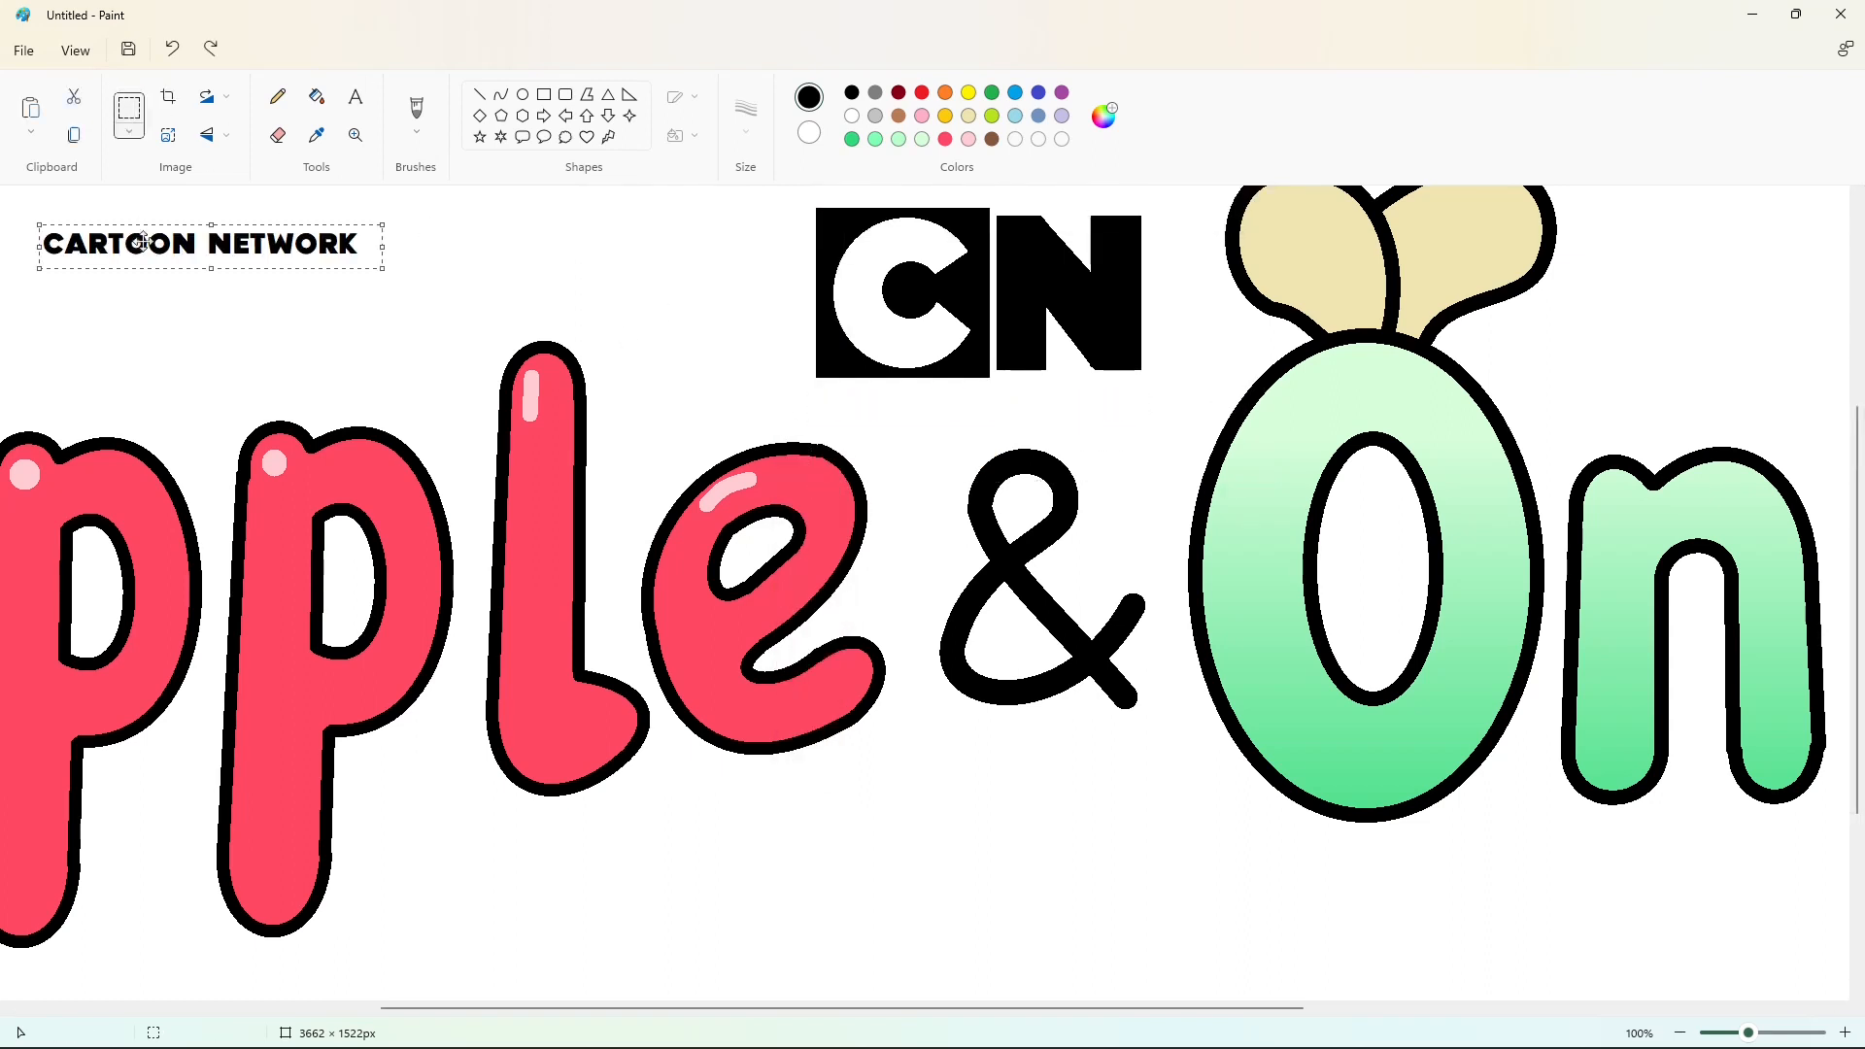
pyautogui.moveTo(144, 240); pyautogui.dragTo(949, 402)
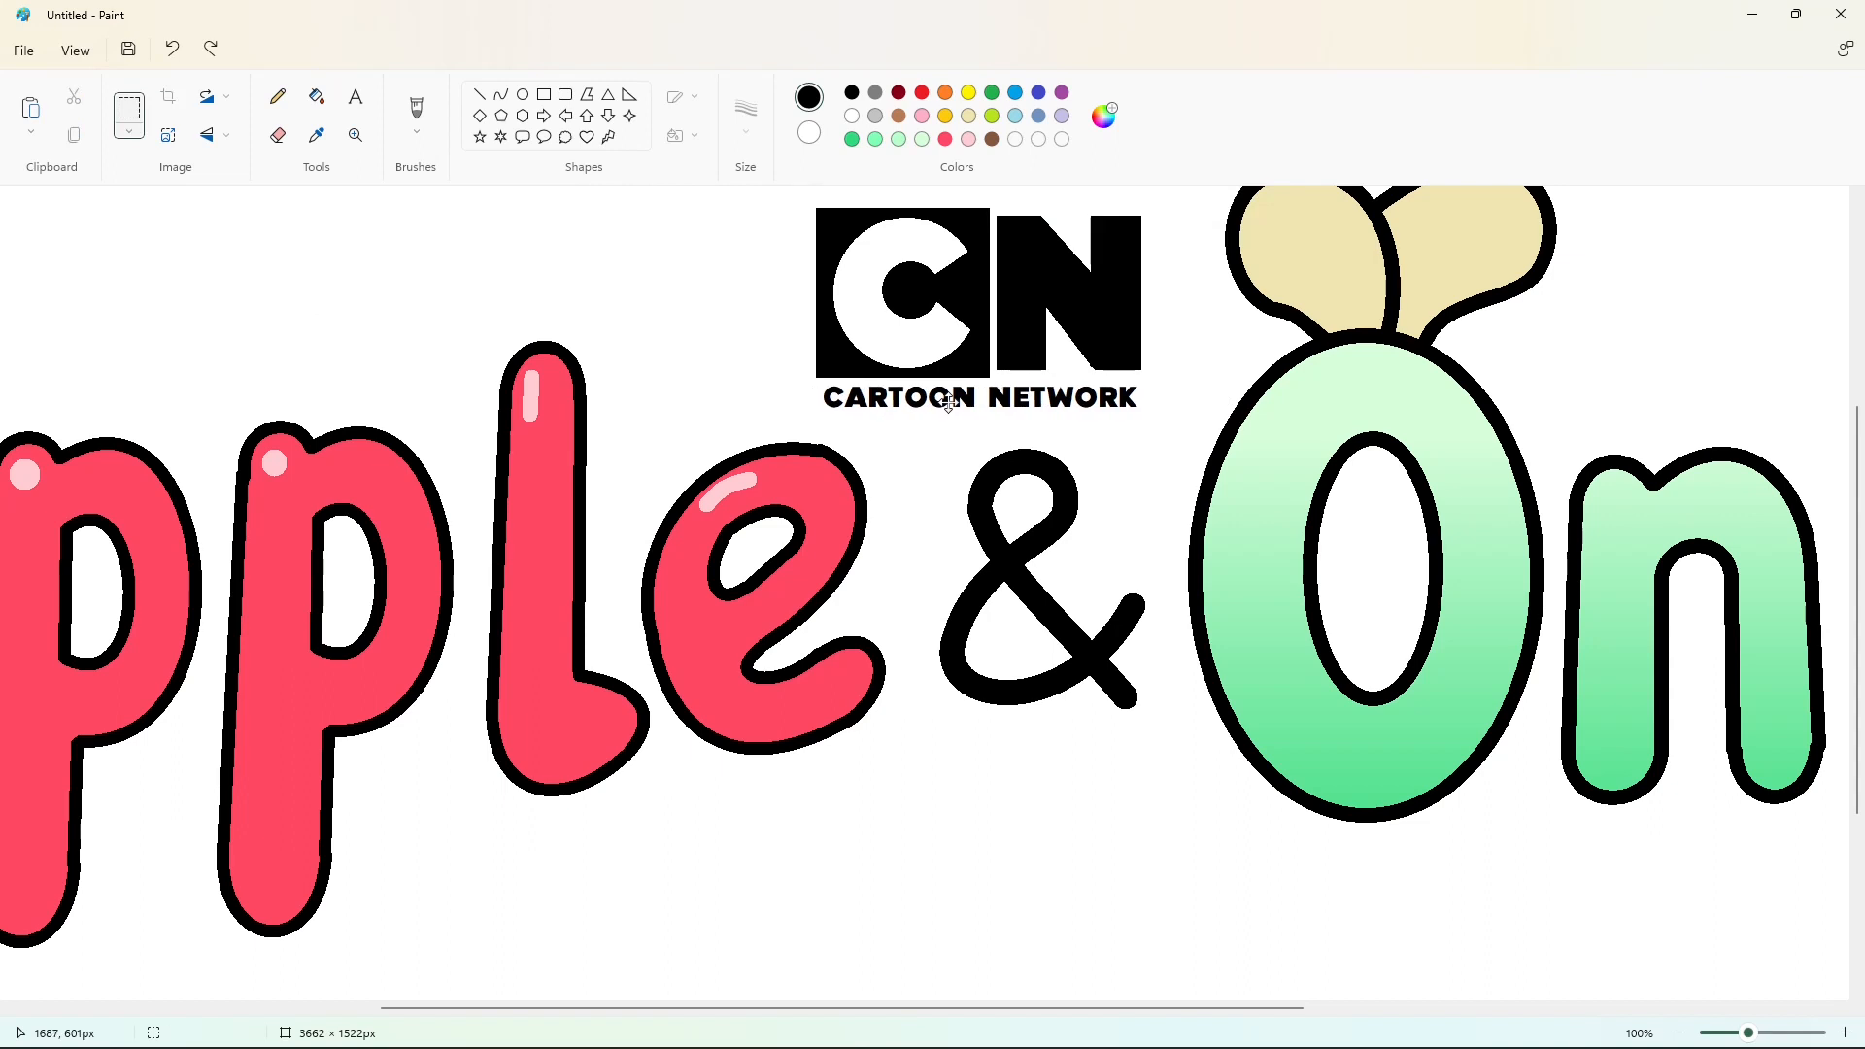
pyautogui.click(1495, 825)
pyautogui.click(1681, 1033)
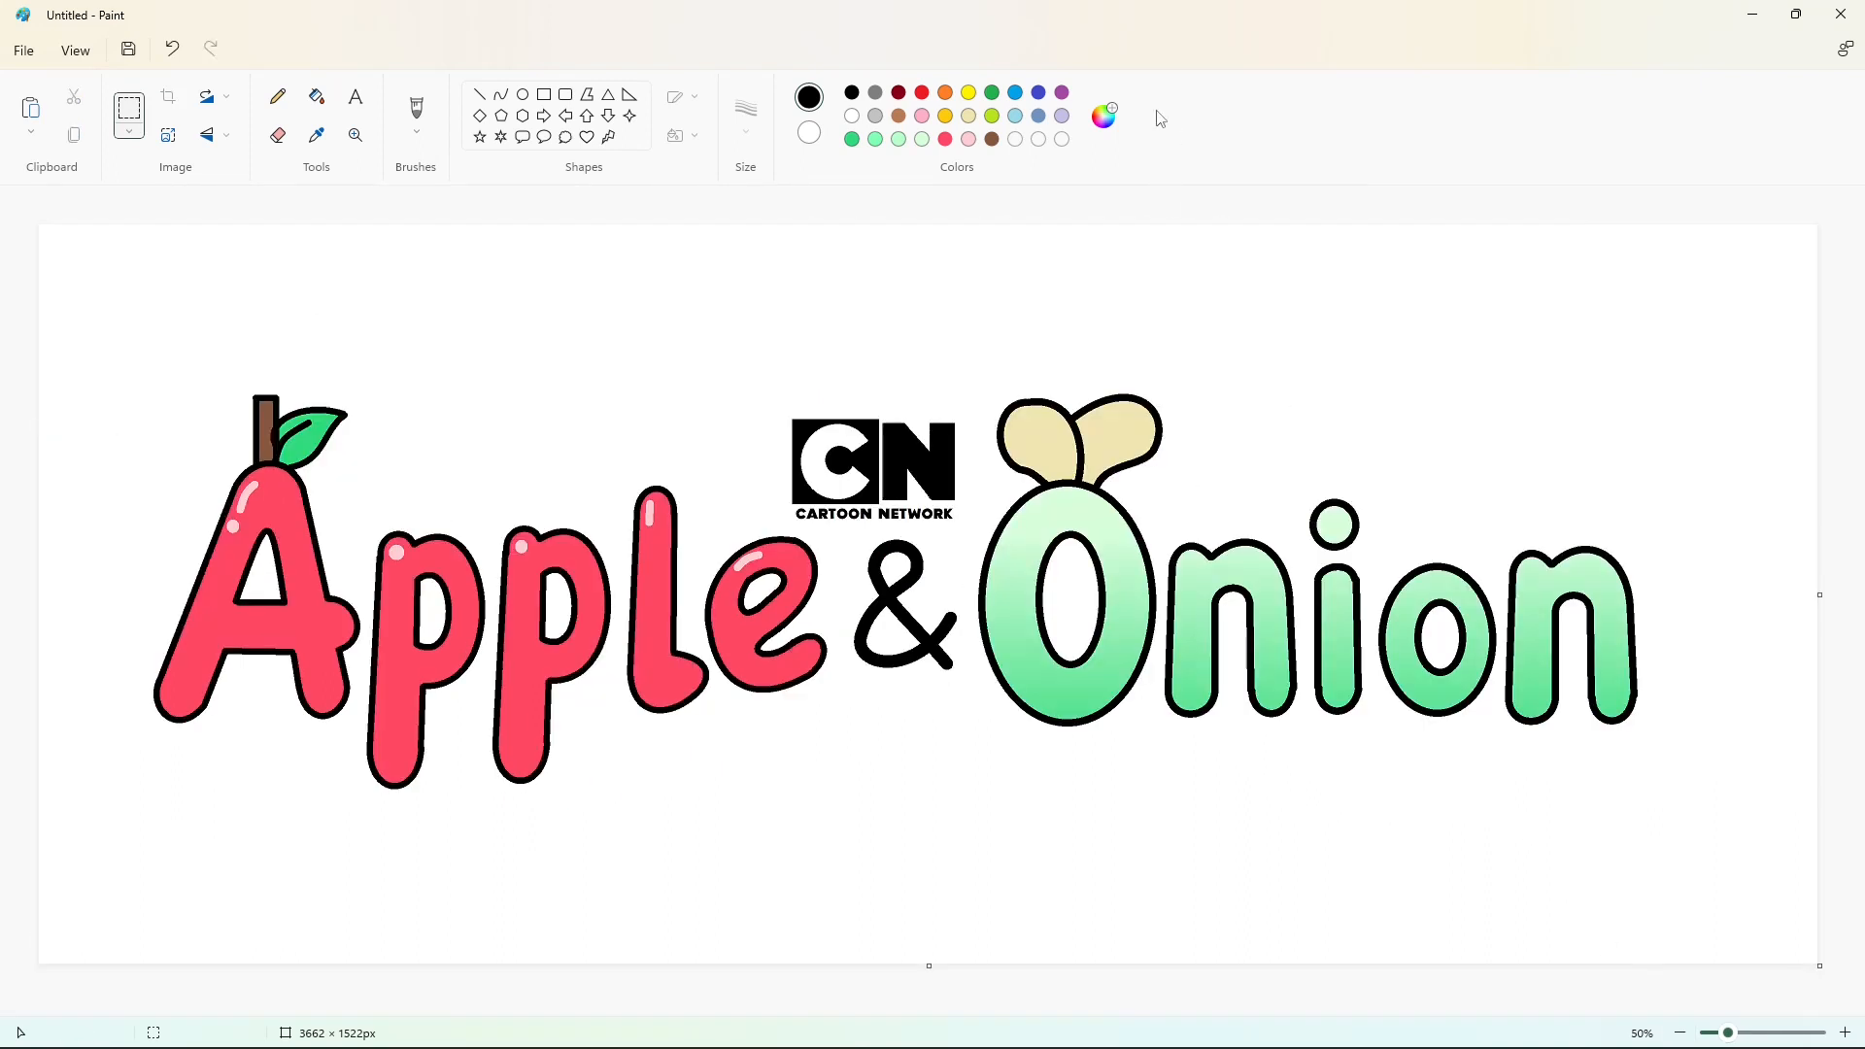